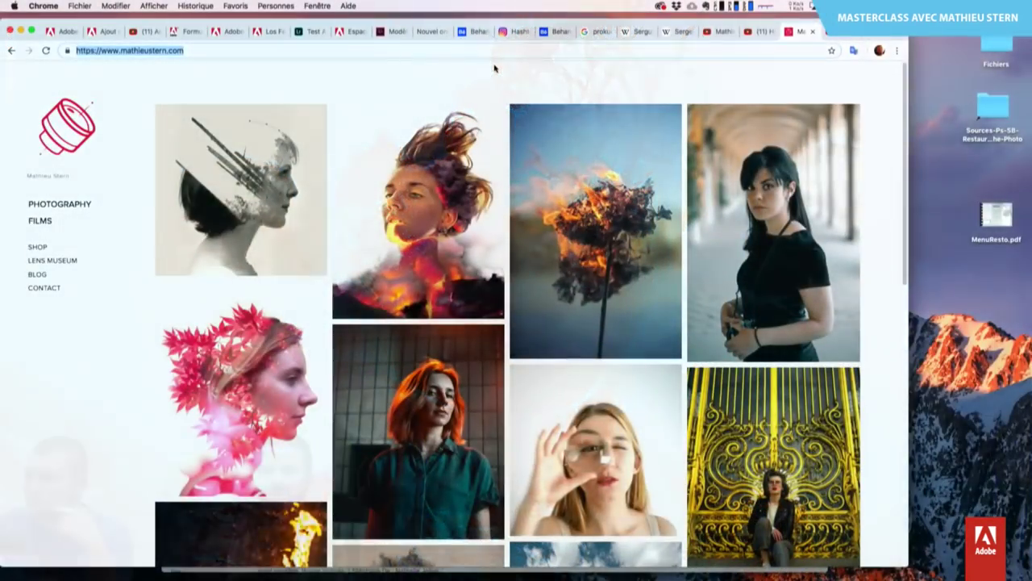
Scroll down through the Mathieu Stern photo gallery and back up again.
scroll(406, 208, "down", 3)
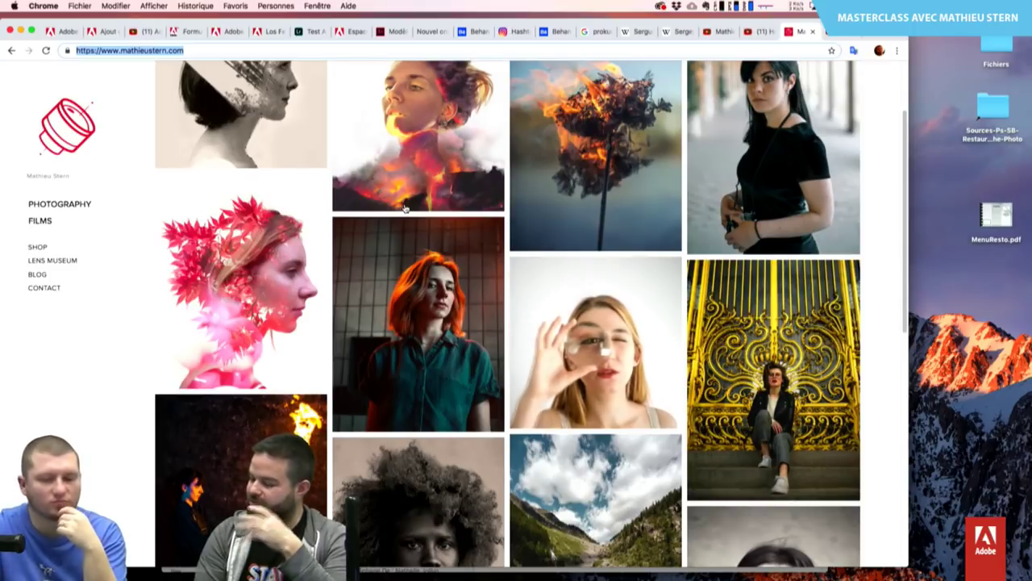
scroll(405, 208, "down", 1)
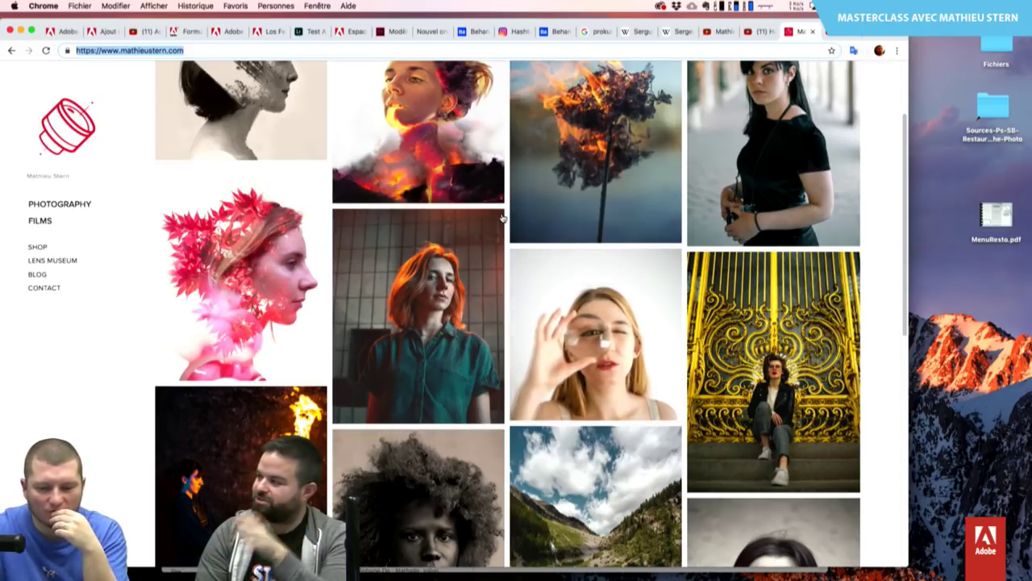
scroll(501, 217, "down", 3)
scroll(501, 218, "down", 2)
scroll(502, 218, "down", 3)
scroll(502, 218, "down", 1)
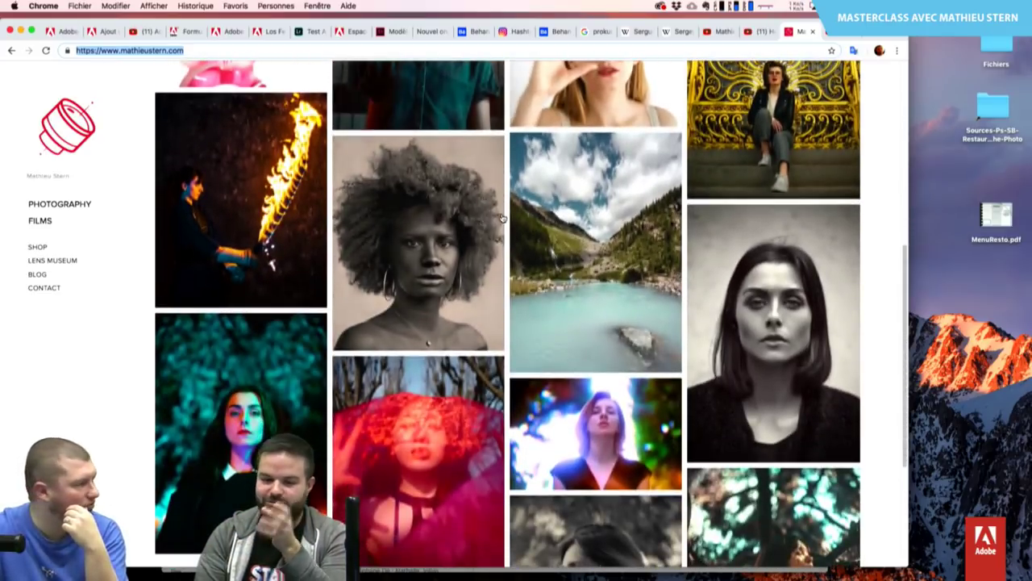
scroll(502, 218, "down", 2)
scroll(501, 217, "down", 2)
scroll(502, 218, "down", 1)
scroll(502, 217, "down", 3)
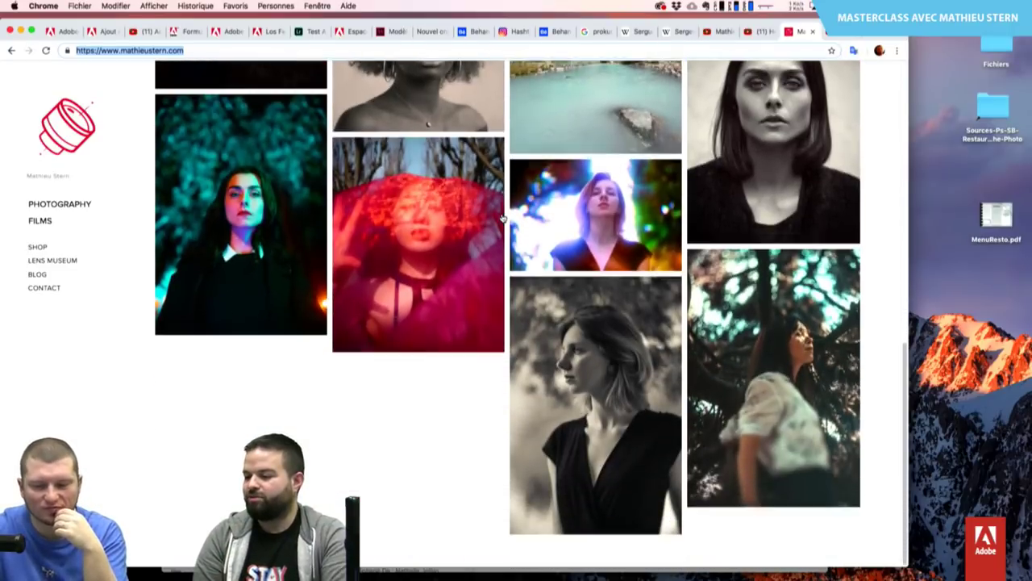
scroll(501, 218, "up", 2)
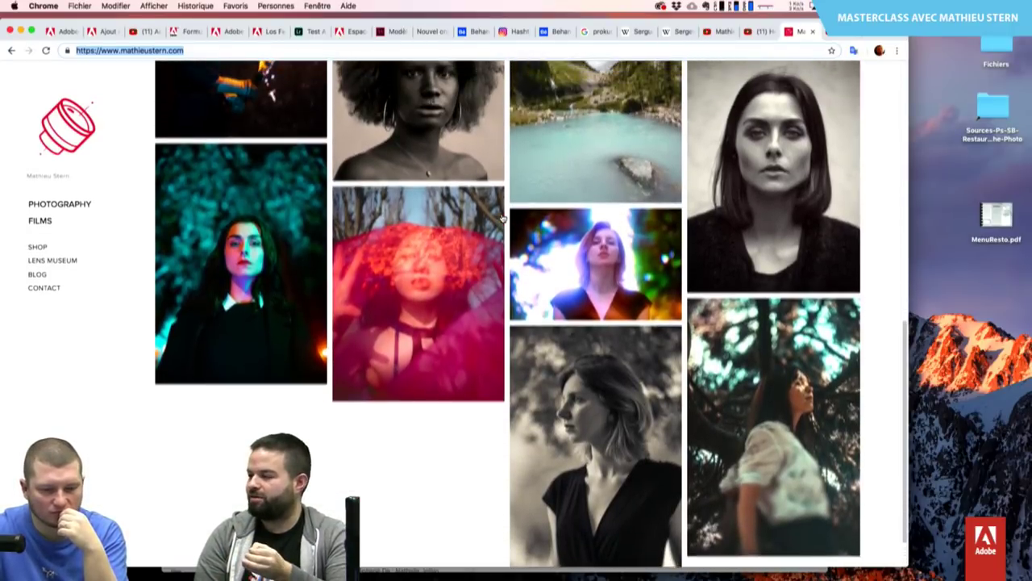
scroll(501, 218, "up", 2)
scroll(502, 218, "up", 3)
scroll(502, 218, "up", 3)
scroll(501, 218, "up", 2)
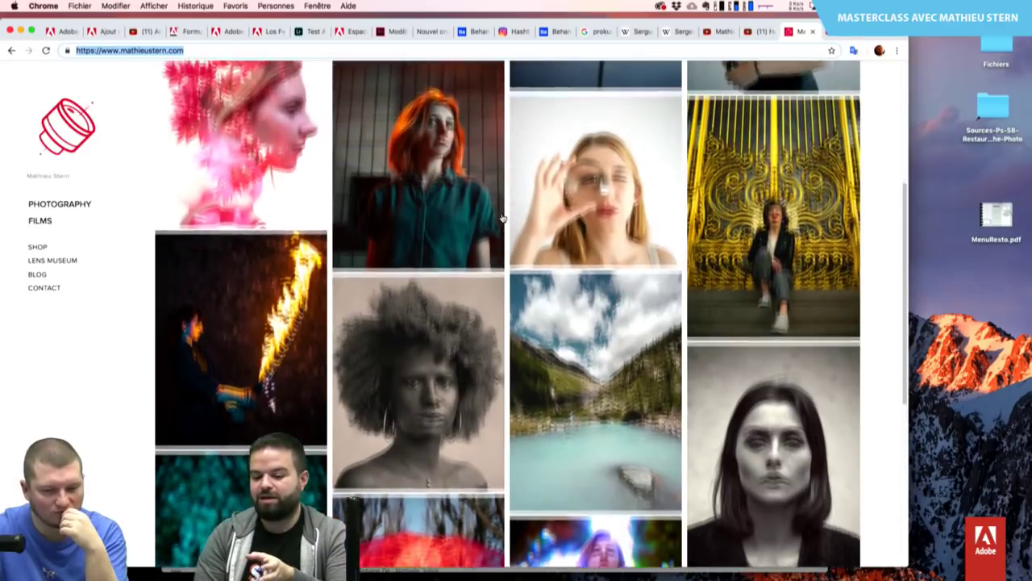
scroll(501, 218, "up", 2)
scroll(501, 218, "up", 2)
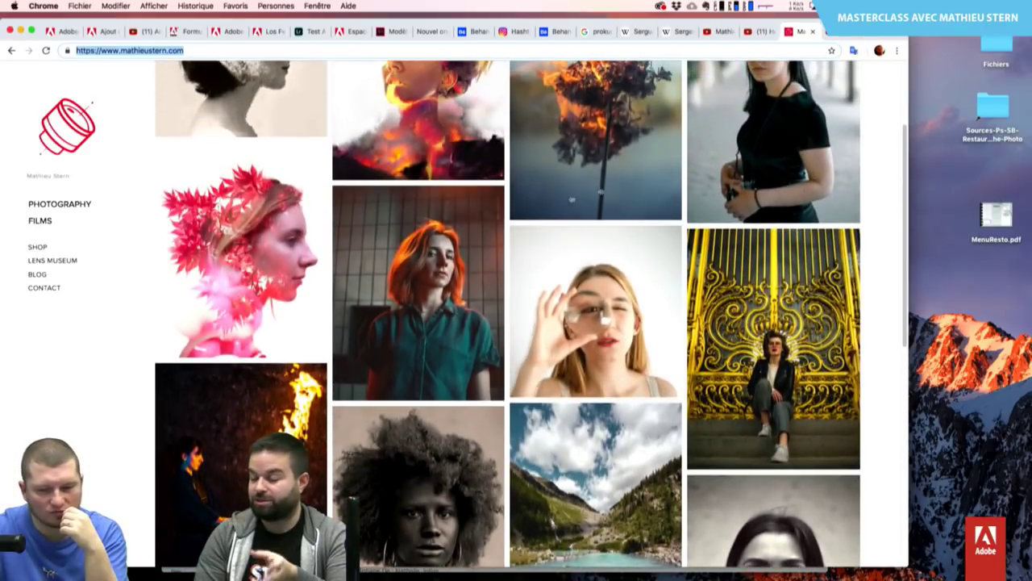
scroll(868, 170, "up", 2)
scroll(868, 170, "up", 2)
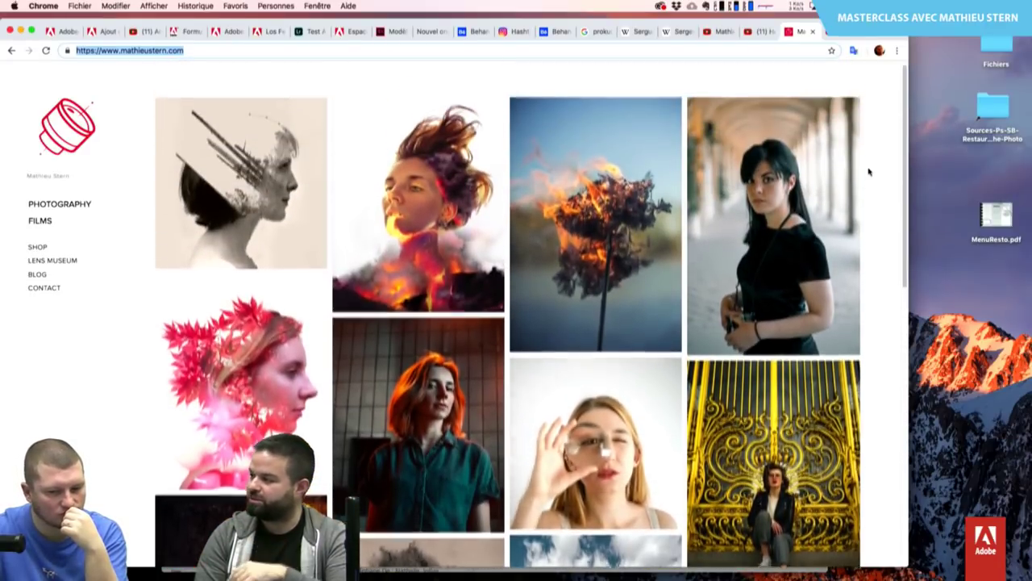
Expand the site's FILMS list, then switch to the YouTube tab showing the Trichromy video.
scroll(868, 171, "down", 1)
scroll(869, 170, "down", 1)
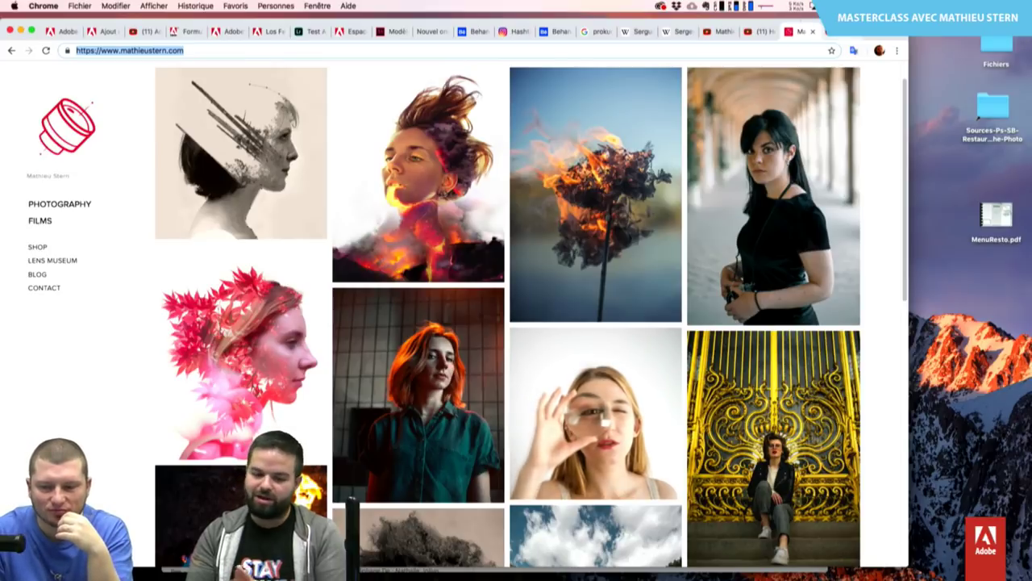
left_click(40, 220)
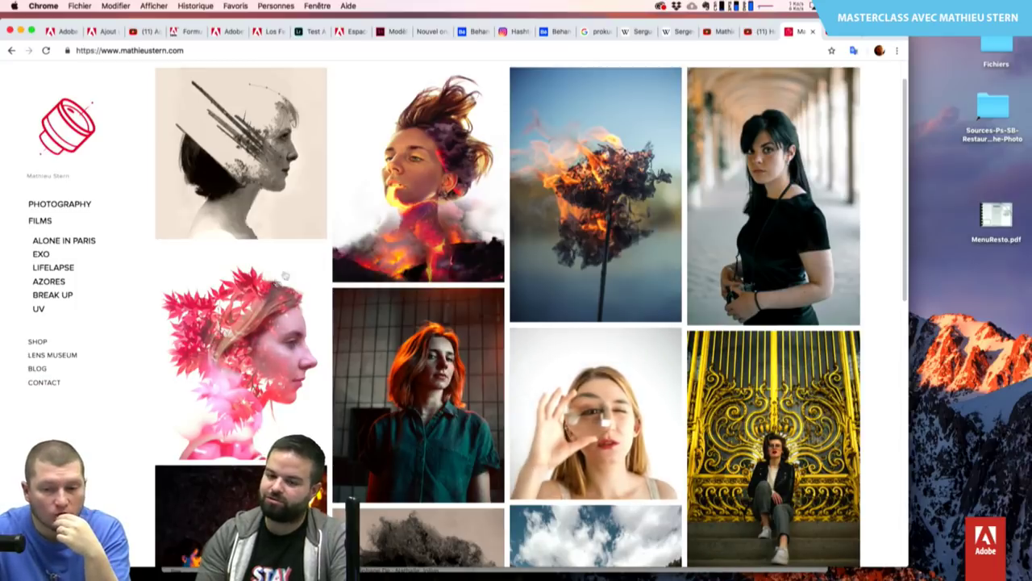
left_click(706, 33)
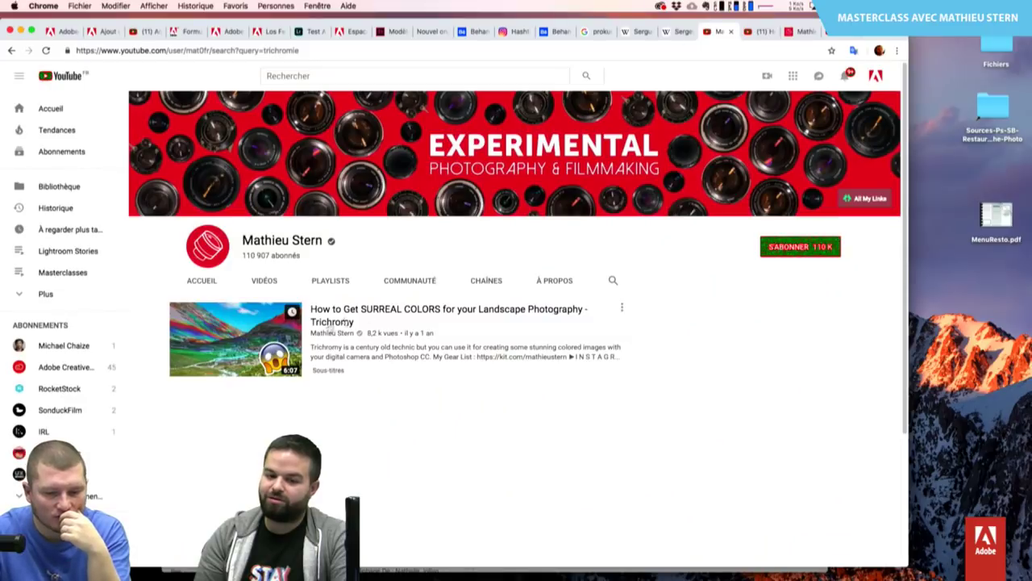
Show the channel's ACCUEIL page with the iceberg camera lens video and Weird Lens Challenge playlist.
left_click(201, 281)
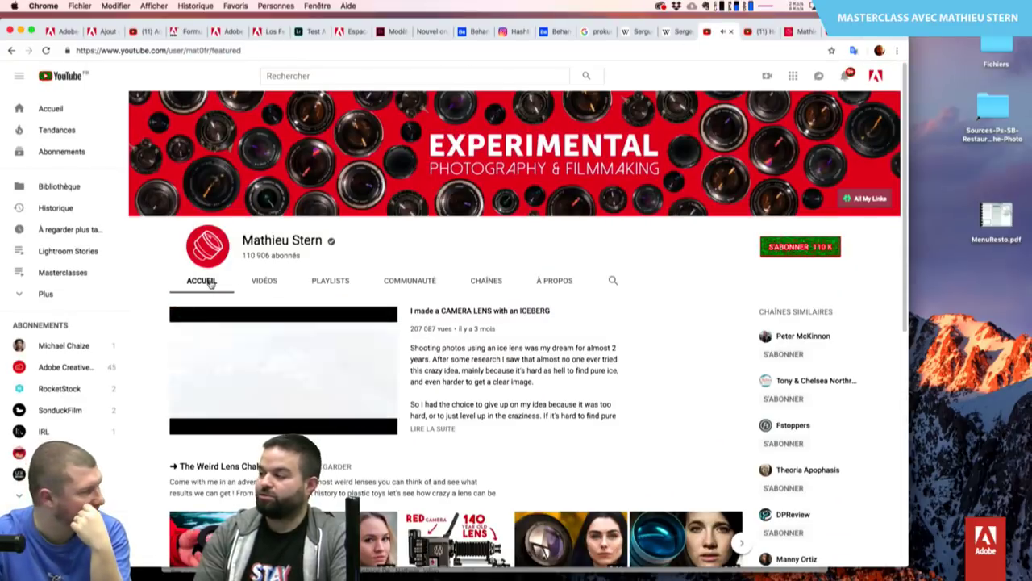
scroll(211, 282, "down", 2)
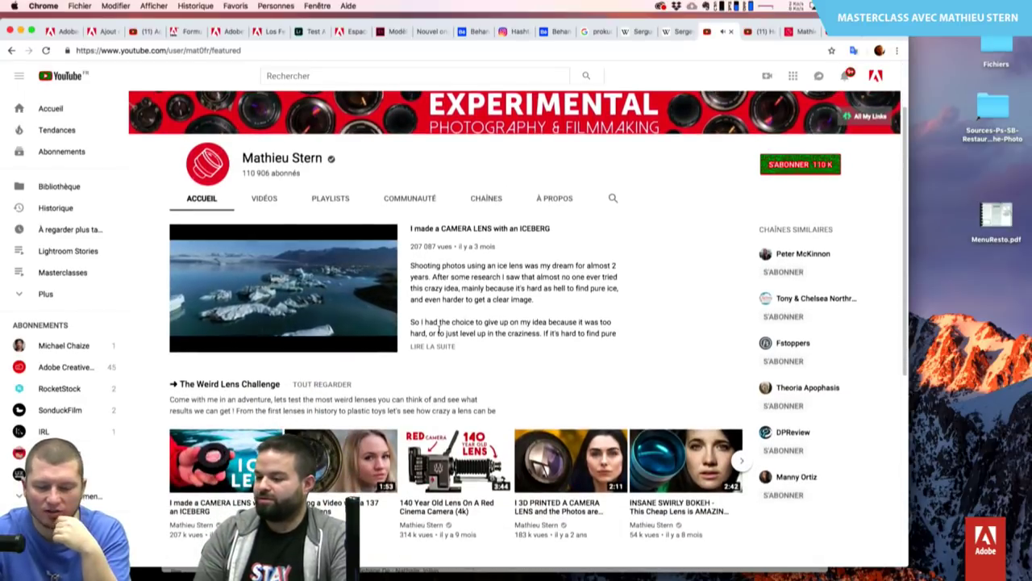
scroll(669, 401, "down", 1)
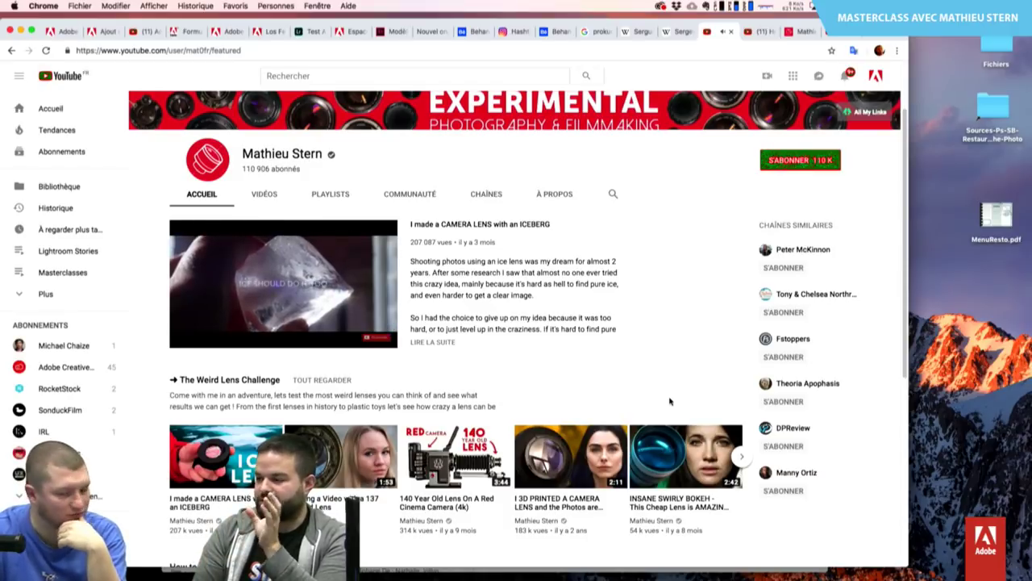
Scroll the channel home page down to the 'How to get the Cinematic look' and 'Cheap Weird Lens Reviews' rows.
scroll(669, 401, "down", 2)
scroll(670, 400, "down", 2)
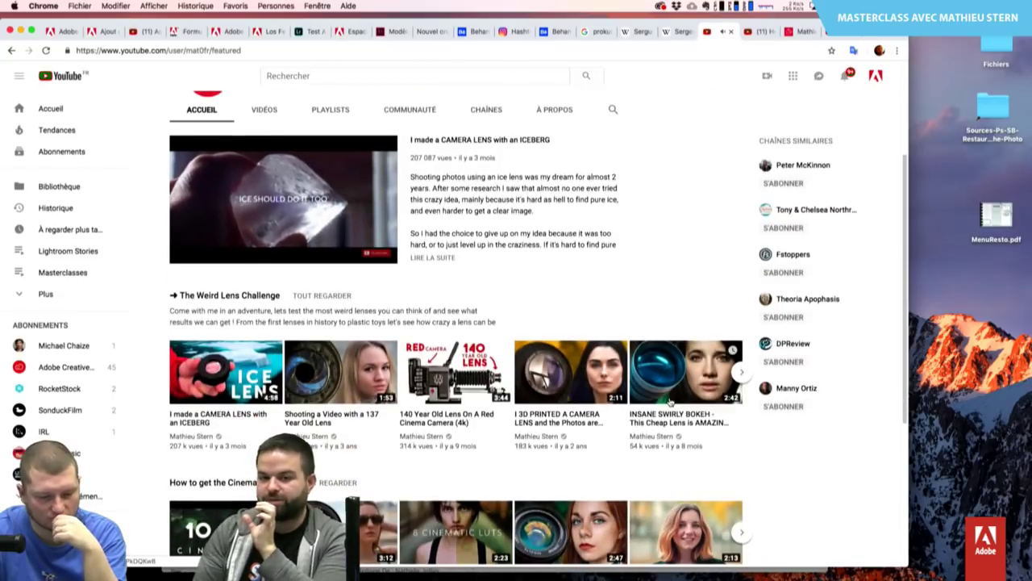
scroll(670, 401, "down", 3)
scroll(670, 401, "down", 2)
scroll(669, 401, "down", 2)
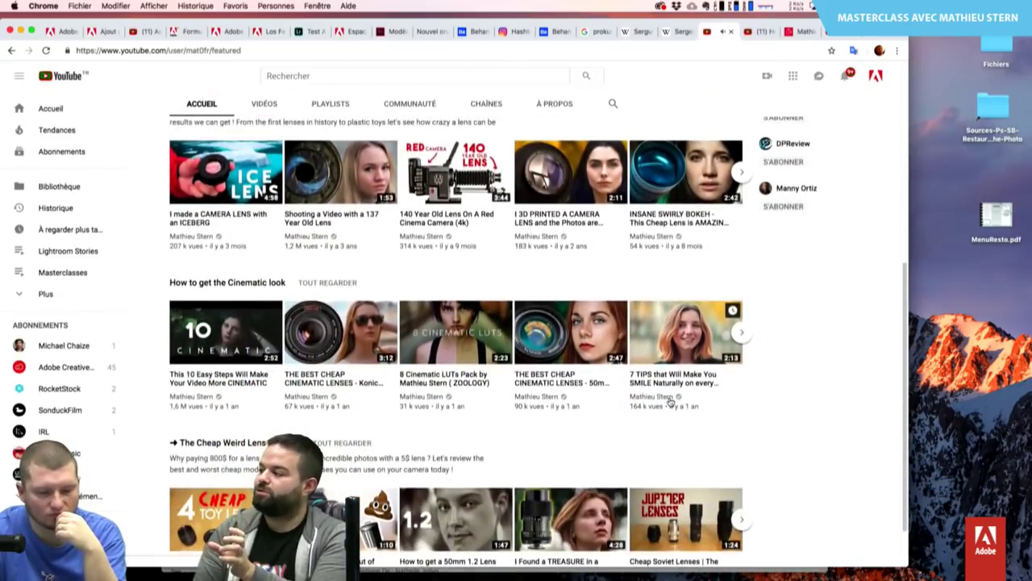
scroll(670, 401, "down", 1)
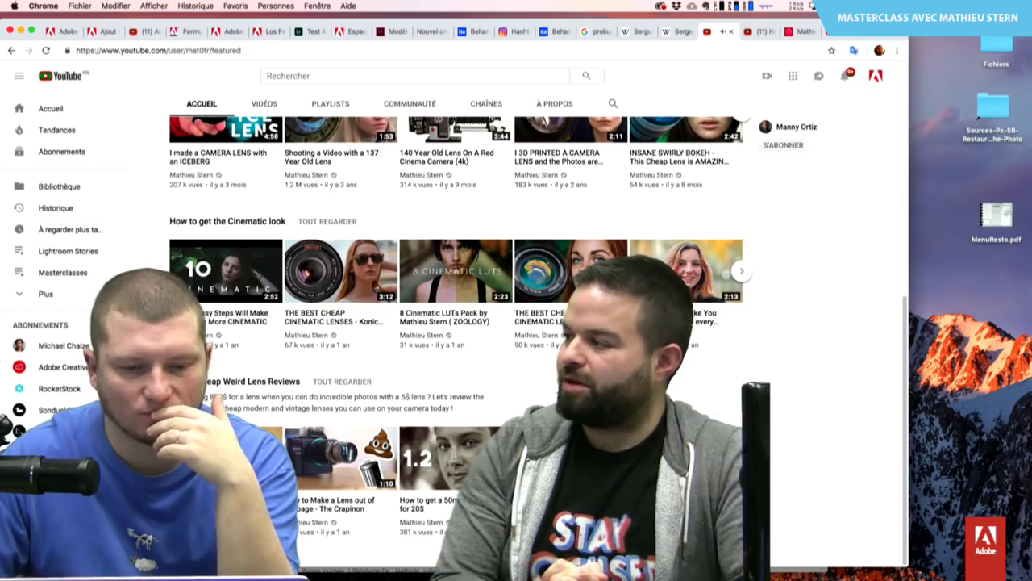
Scroll back to the channel page top with the EXPERIMENTAL banner and iceberg lens video.
scroll(478, 339, "up", 2)
scroll(478, 338, "up", 3)
scroll(478, 339, "up", 3)
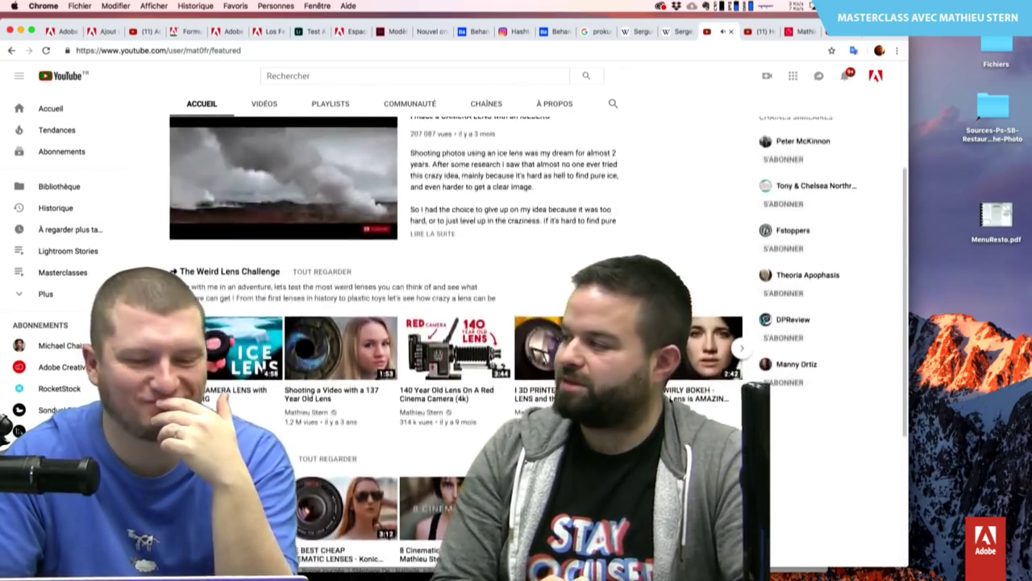
scroll(478, 339, "up", 2)
scroll(516, 323, "up", 1)
scroll(517, 323, "up", 1)
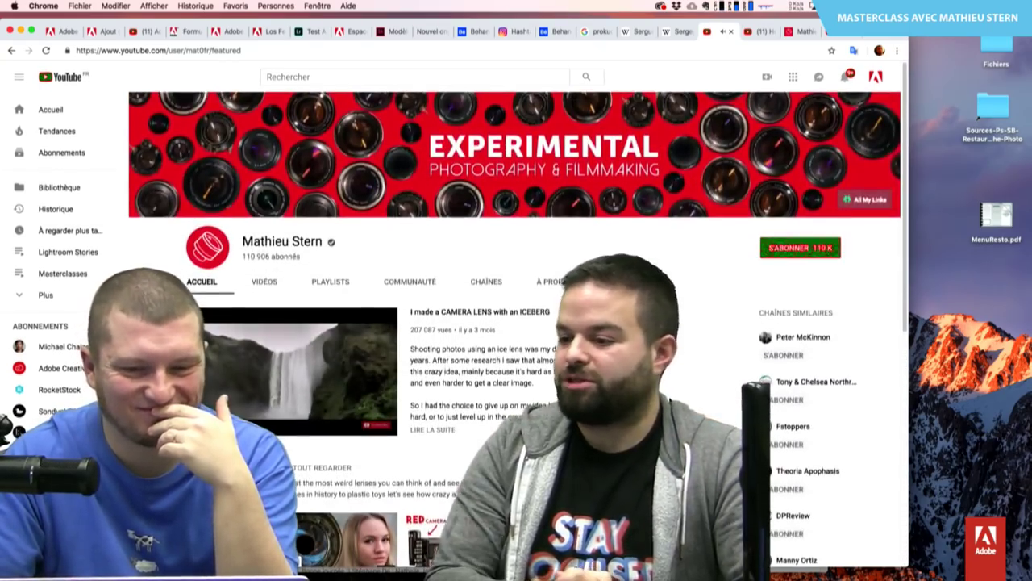
scroll(516, 323, "up", 1)
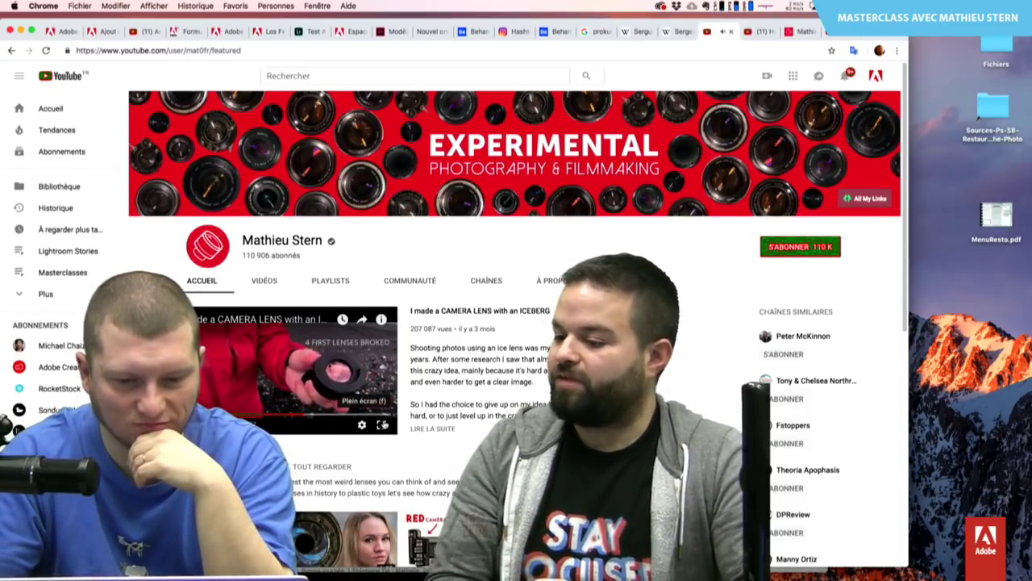
Play the iceberg camera lens video fullscreen and seek ahead to its ICE LENS title card.
left_click(382, 425)
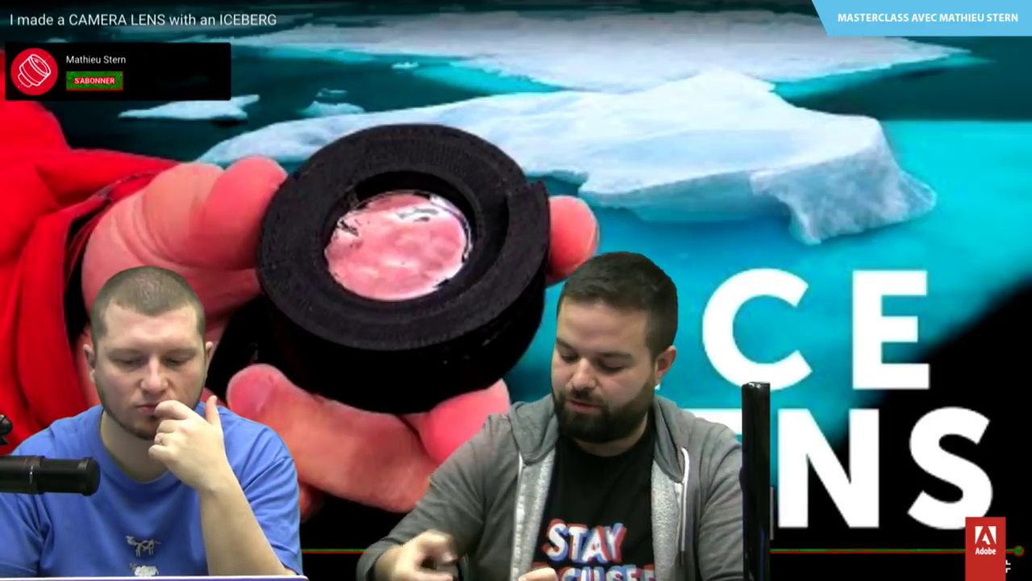
left_click(789, 553)
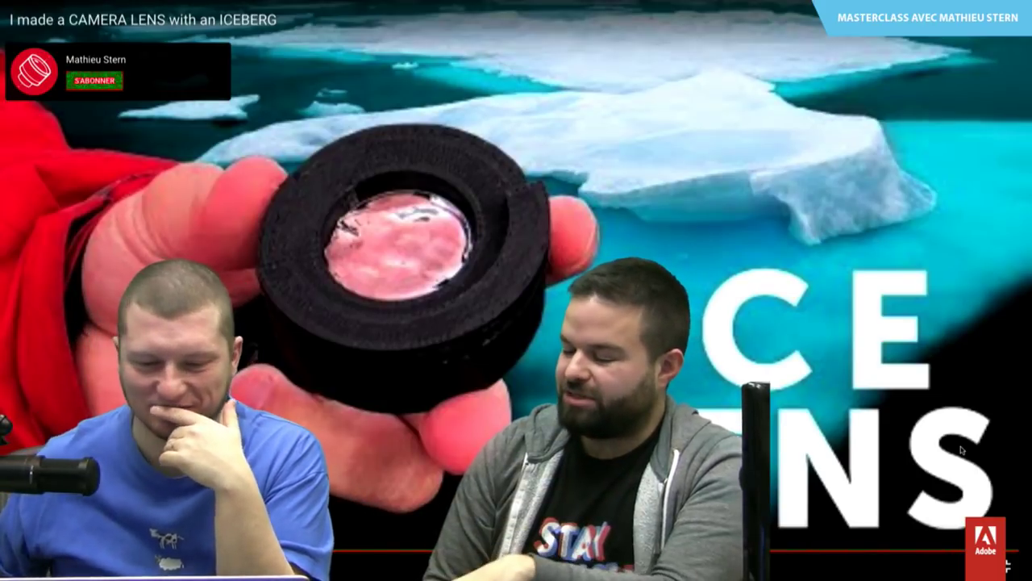
Exit fullscreen and scroll the channel home page down to The Weird Lens Challenge row.
key("Escape")
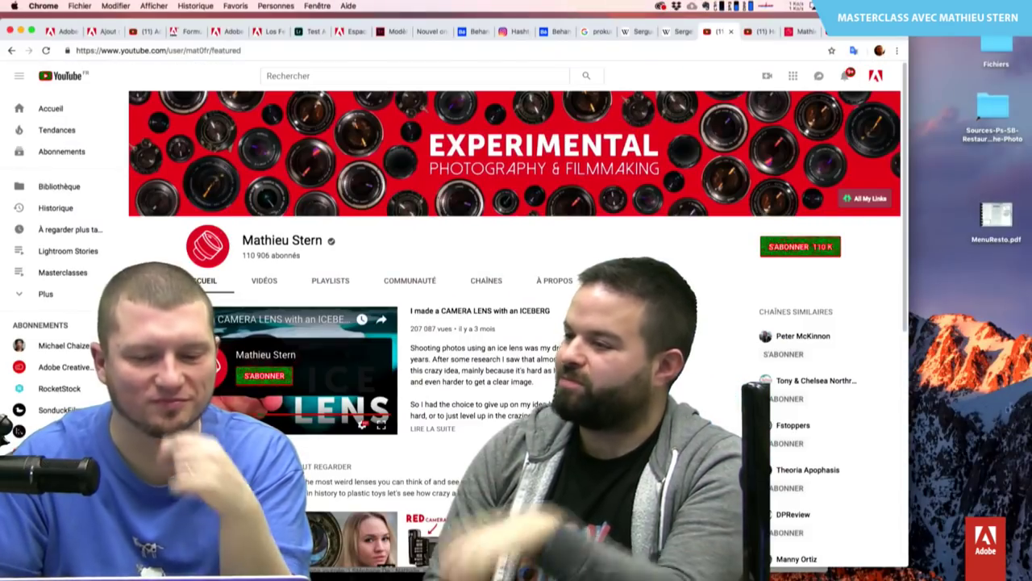
scroll(713, 415, "down", 3)
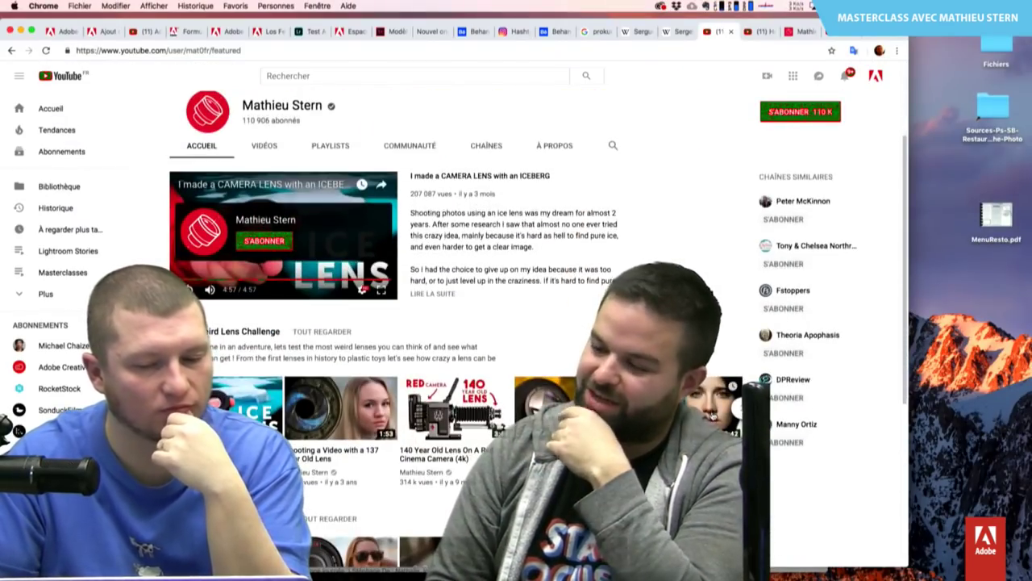
scroll(713, 416, "down", 1)
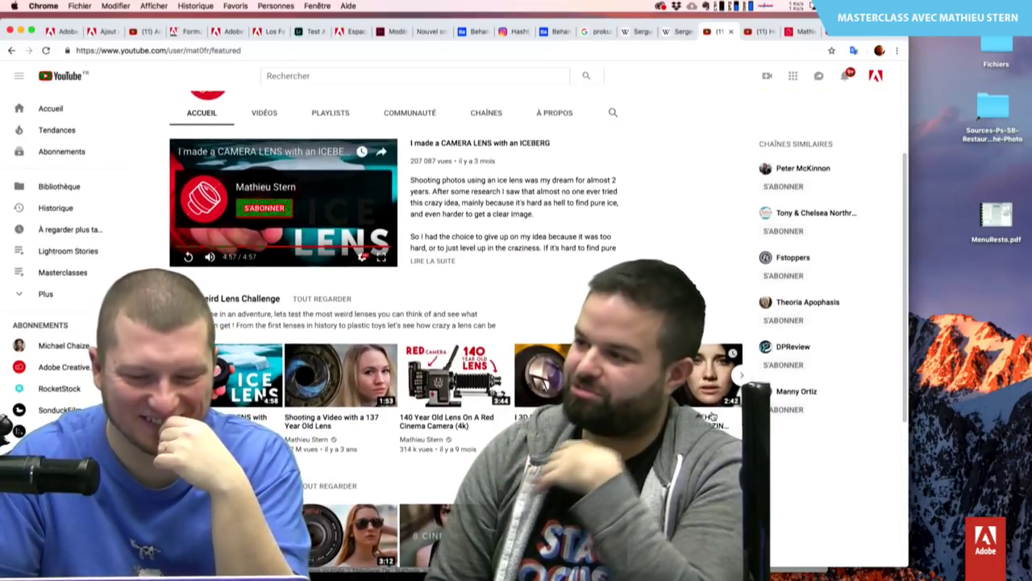
scroll(713, 416, "down", 1)
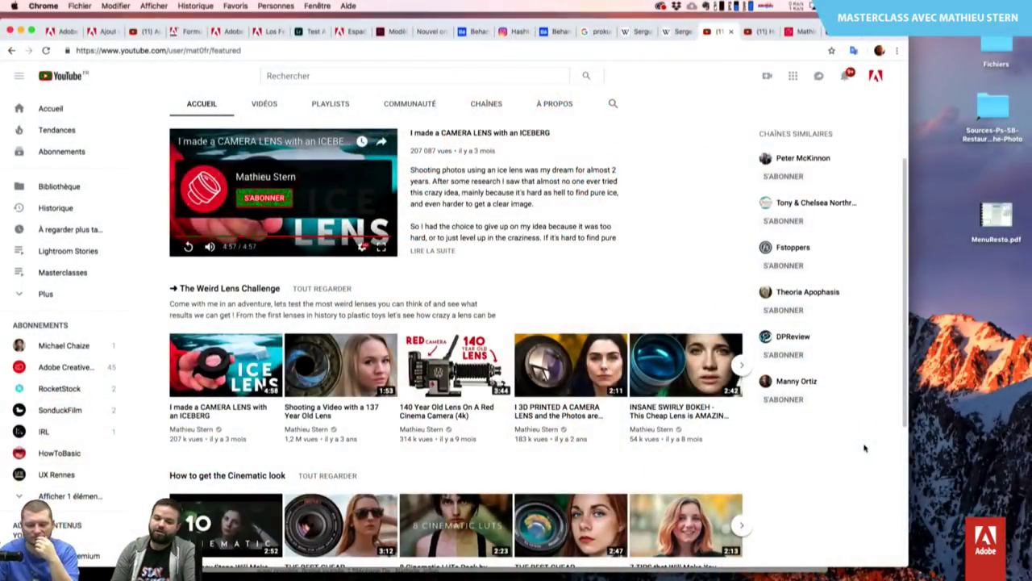
Return to the mathieustern.com tab and scroll its photo gallery to the last row of portraits.
left_click(805, 32)
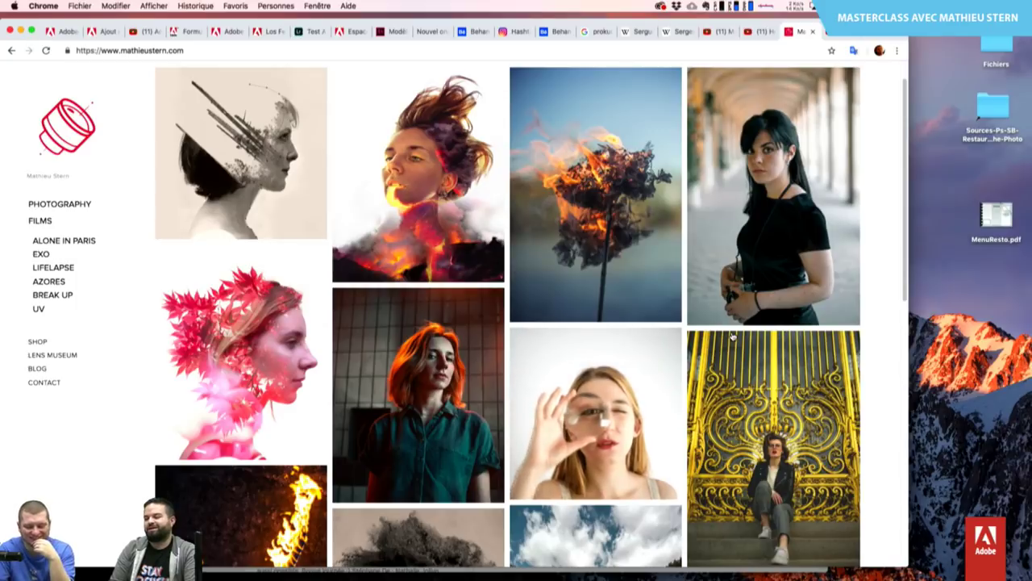
scroll(732, 338, "down", 2)
scroll(731, 337, "down", 2)
scroll(732, 337, "down", 2)
scroll(732, 337, "down", 2)
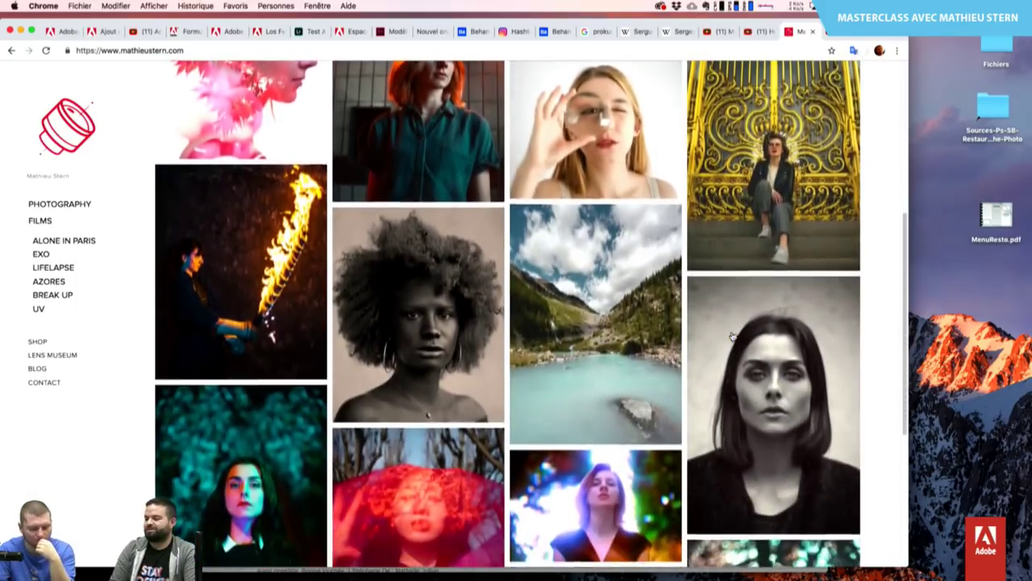
scroll(732, 337, "down", 1)
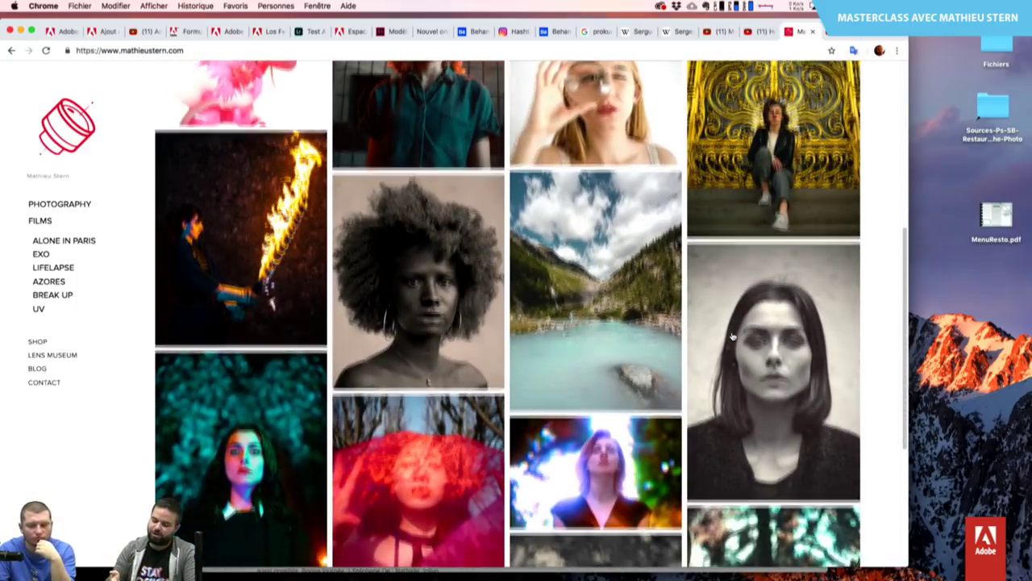
scroll(732, 337, "down", 3)
scroll(766, 343, "down", 1)
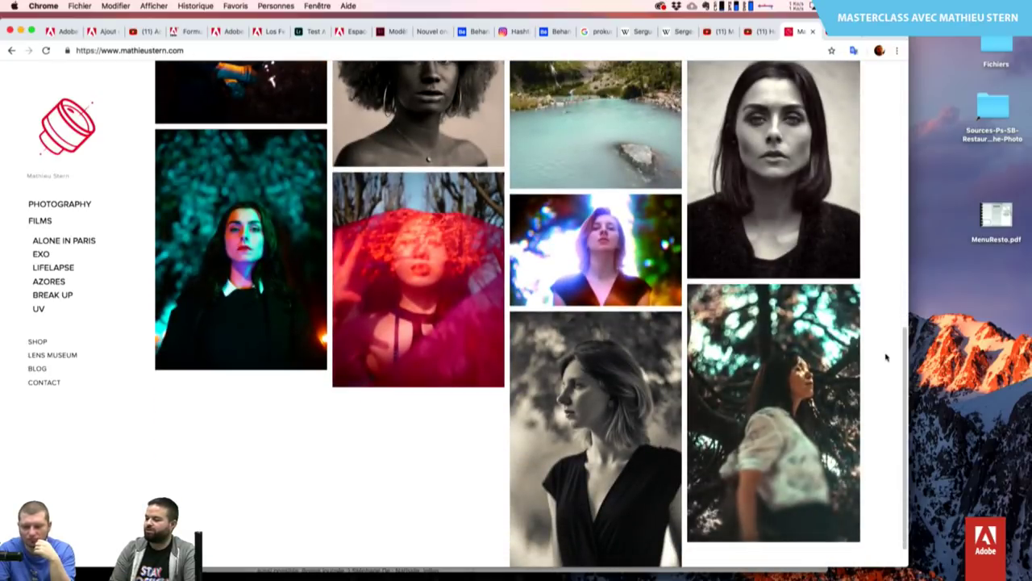
scroll(886, 357, "down", 1)
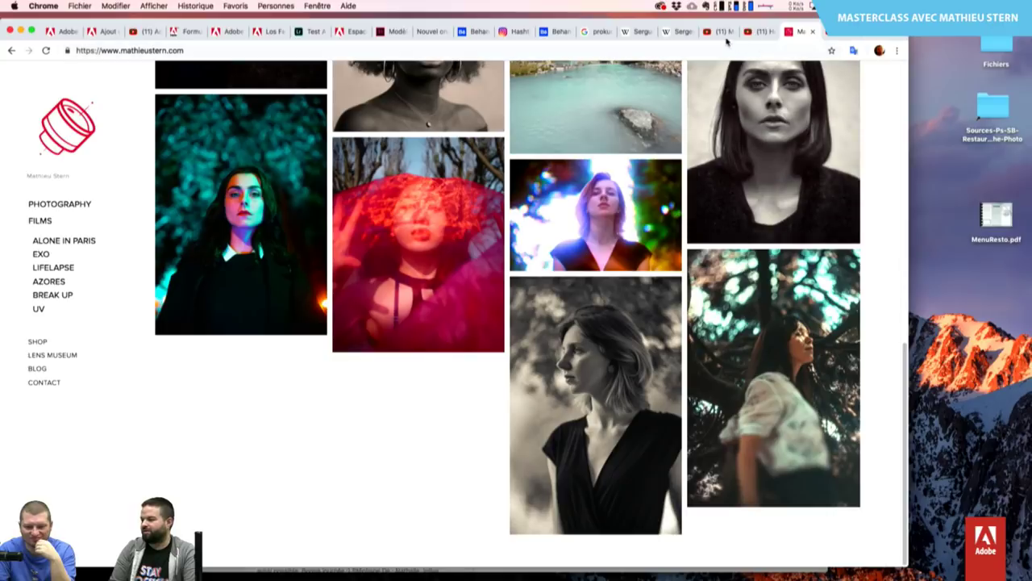
Open 'How to Make a Lens out of Garbage - The Crapinon' from the channel's lens reviews in a new tab.
left_click(721, 33)
scroll(599, 348, "down", 3)
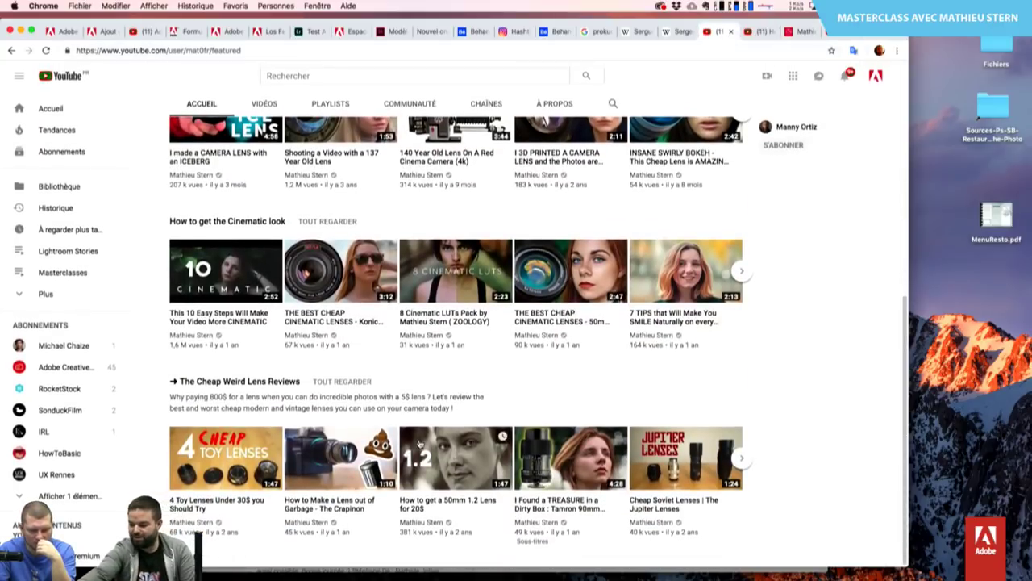
left_click(355, 440, "super")
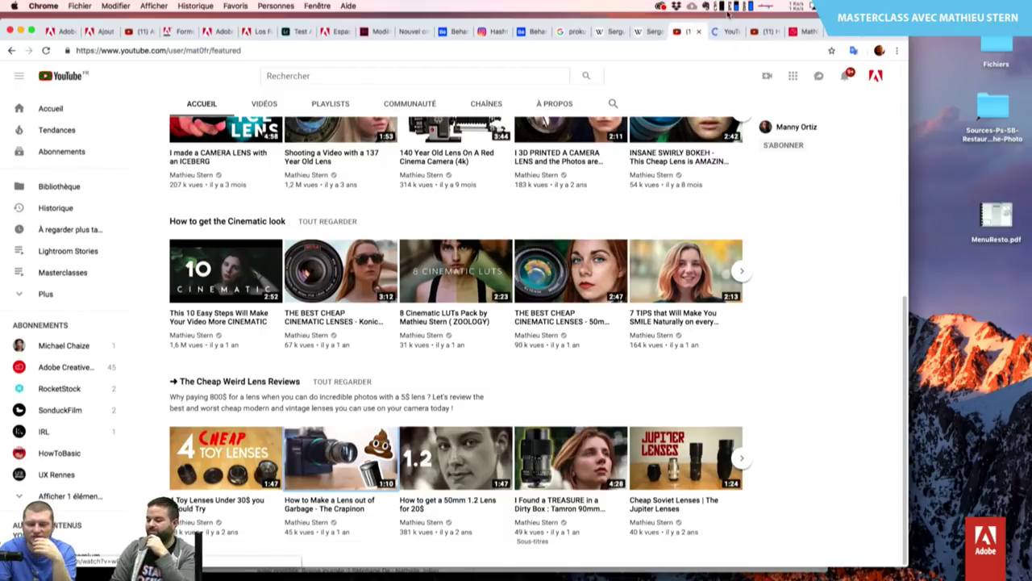
left_click(725, 32)
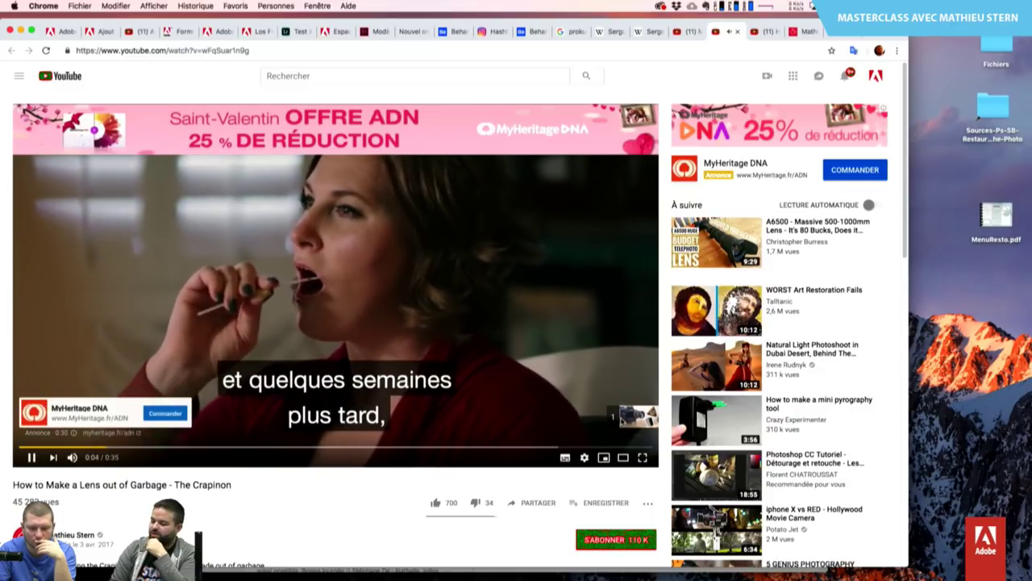
Skip the ad, watch the Crapinon video fullscreen to its end screen, then exit fullscreen.
left_click(635, 419)
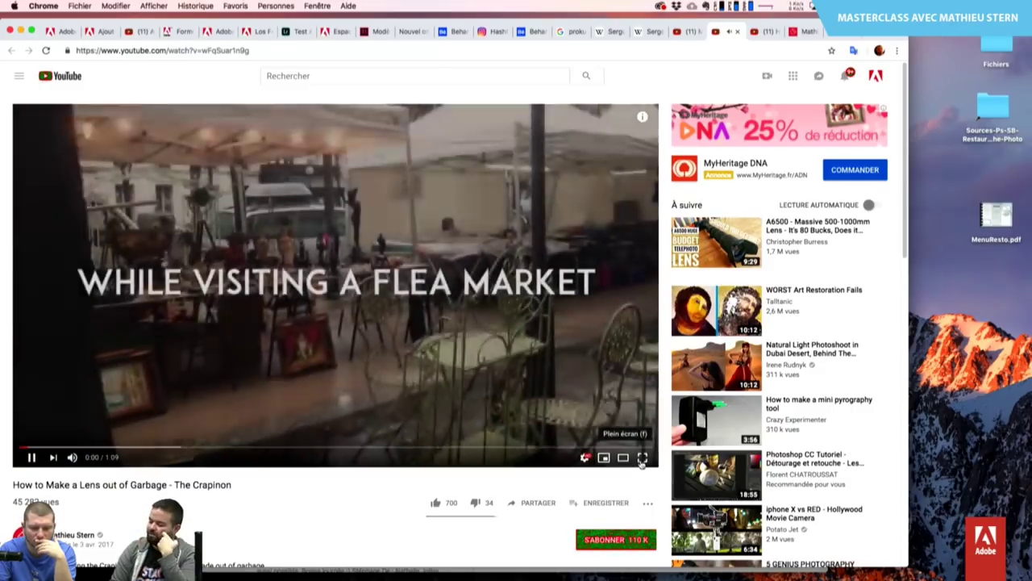
double_click(637, 420)
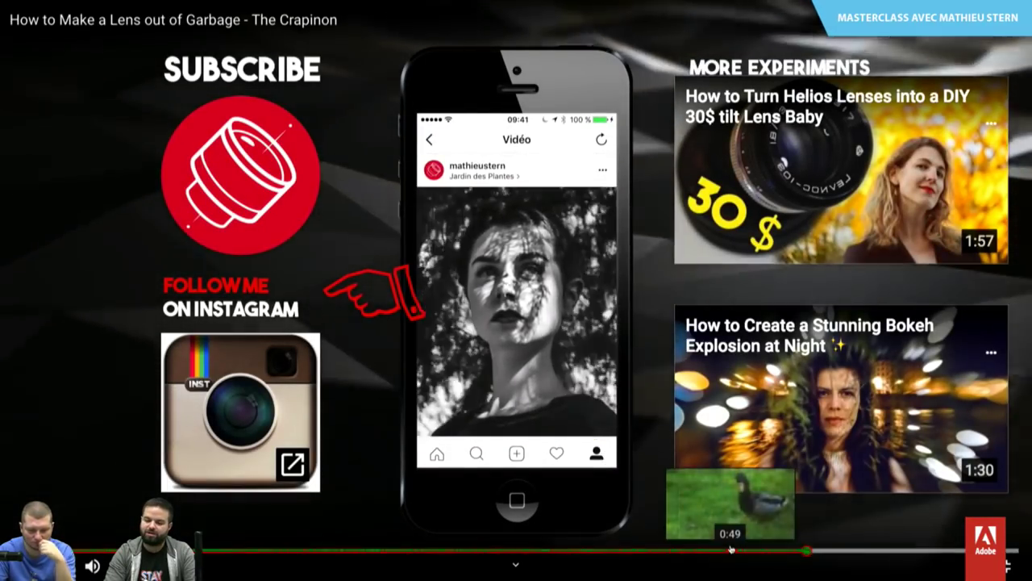
key("Escape")
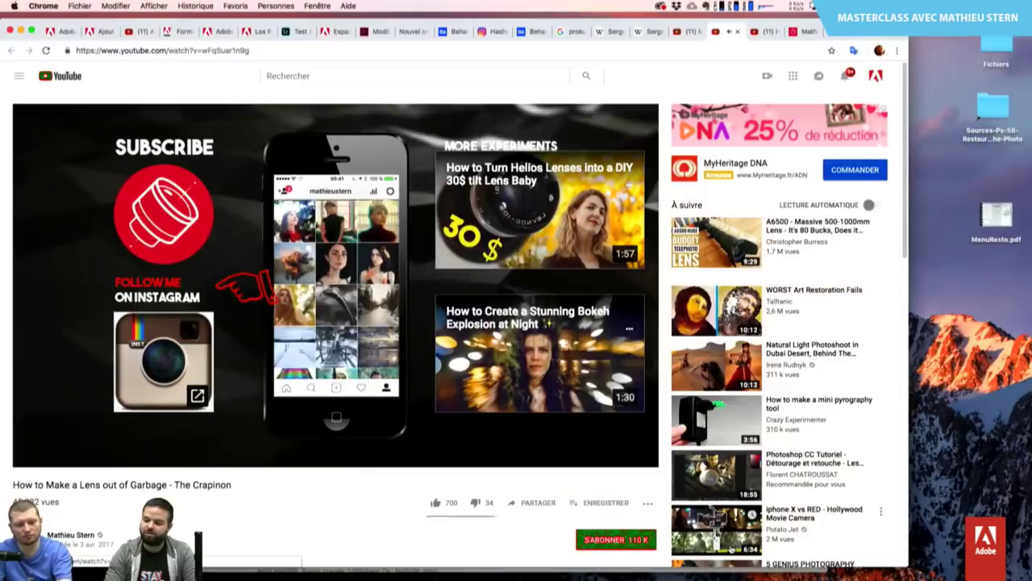
Back on the channel page, page the Cheap Weird Lens Reviews carousel forward twice and back twice.
left_click(687, 31)
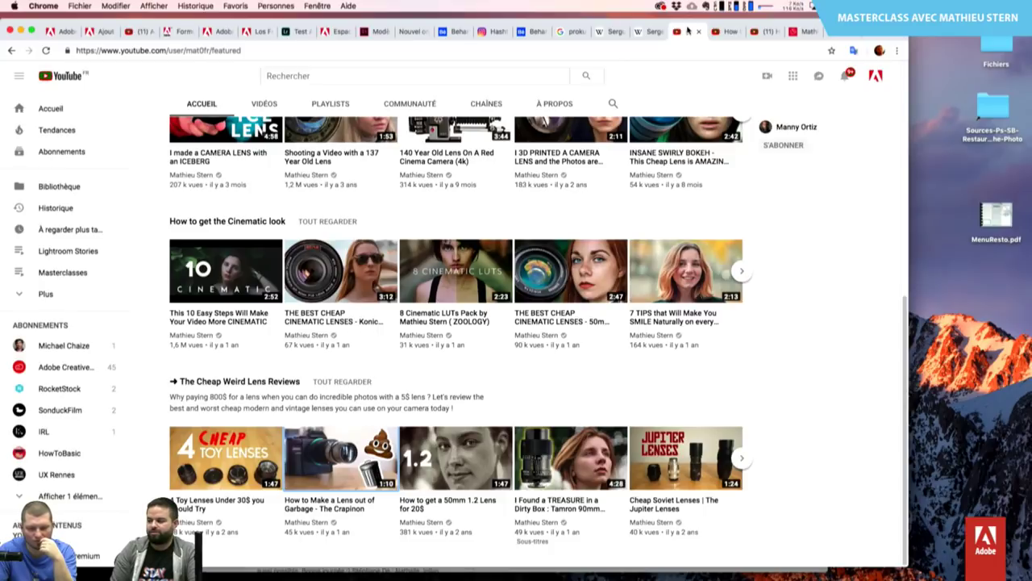
left_click(742, 461)
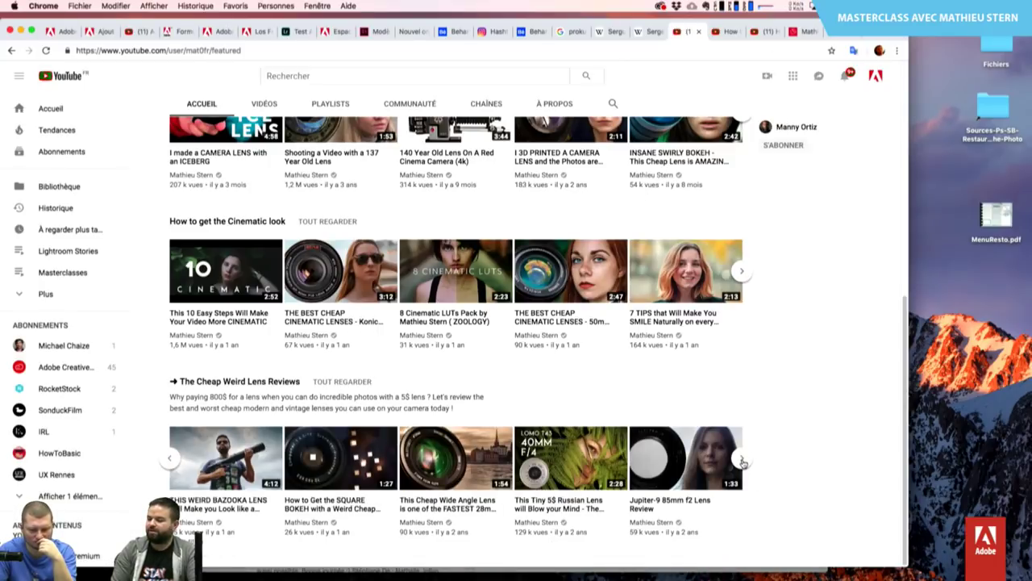
left_click(742, 461)
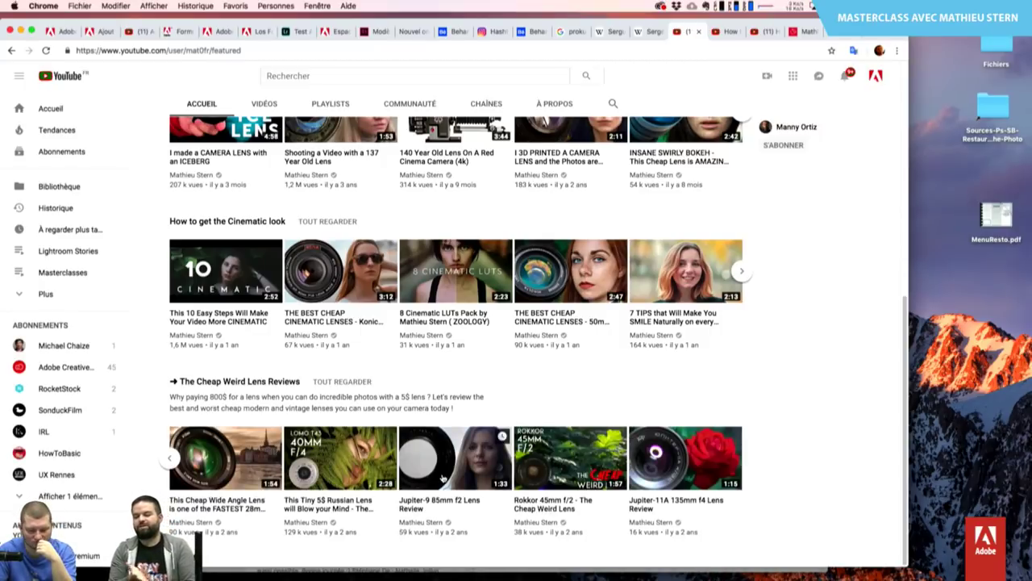
mouse_move(226, 458)
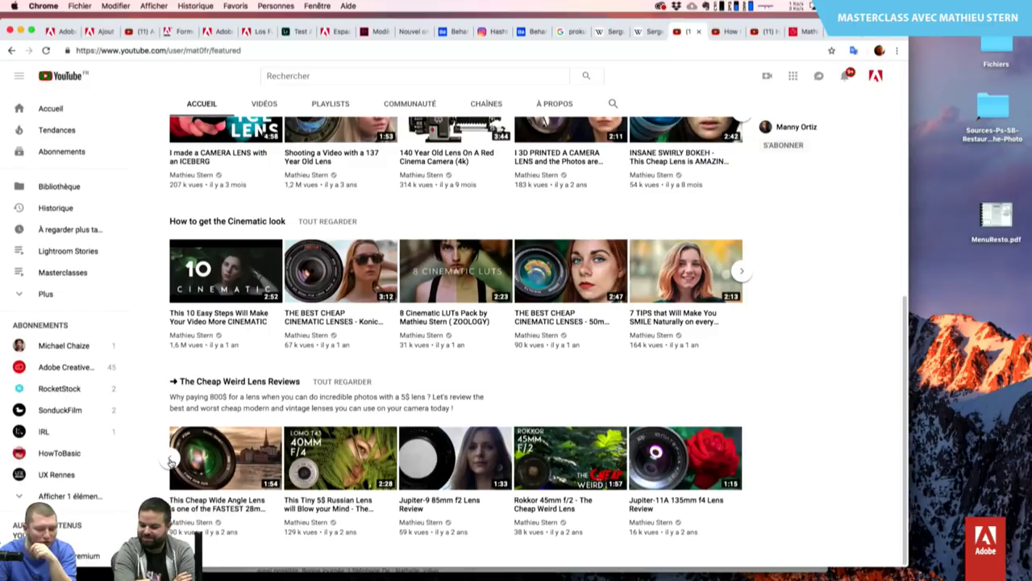
left_click(171, 460)
left_click(171, 460)
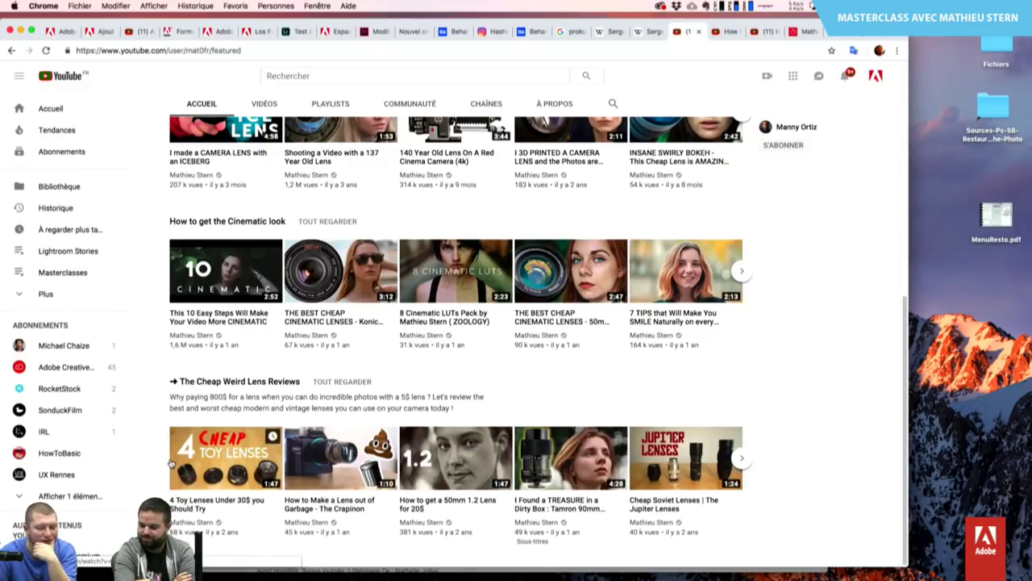
scroll(417, 407, "up", 5)
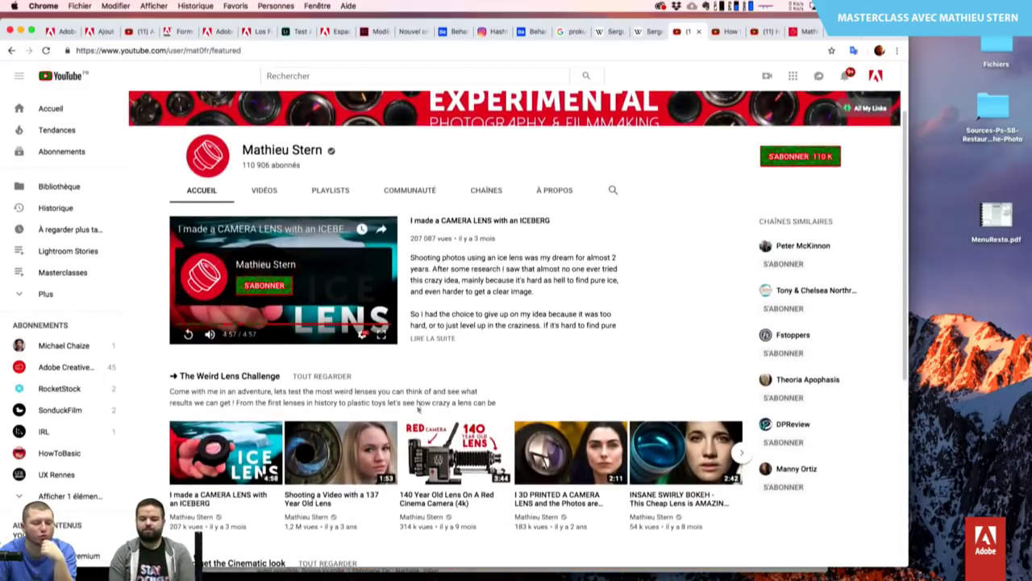
scroll(508, 496, "down", 2)
scroll(508, 496, "down", 2)
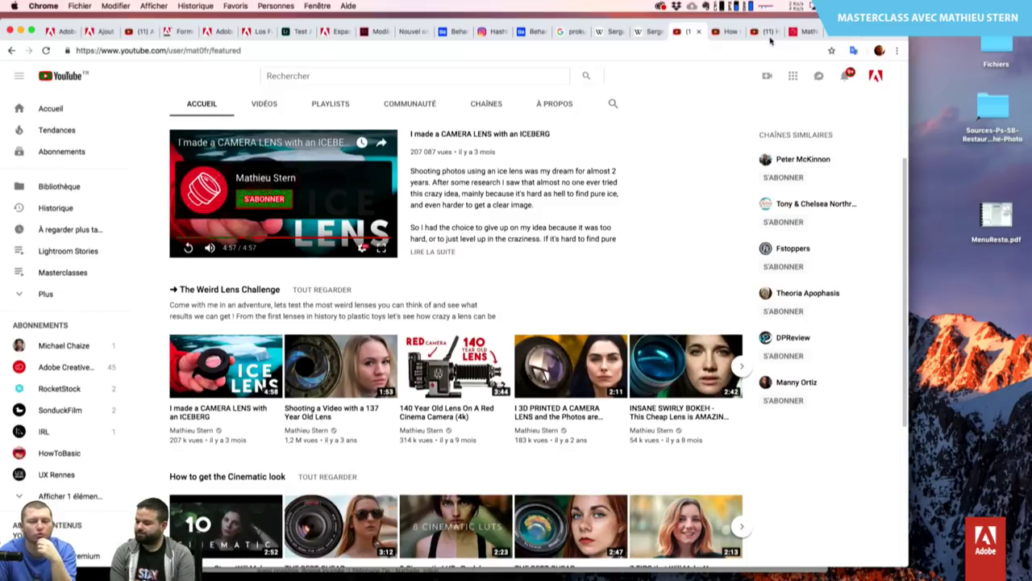
Return to the mathieustern.com portfolio tab and scroll the photo grid back up to the top.
left_click(799, 32)
scroll(560, 434, "up", 3)
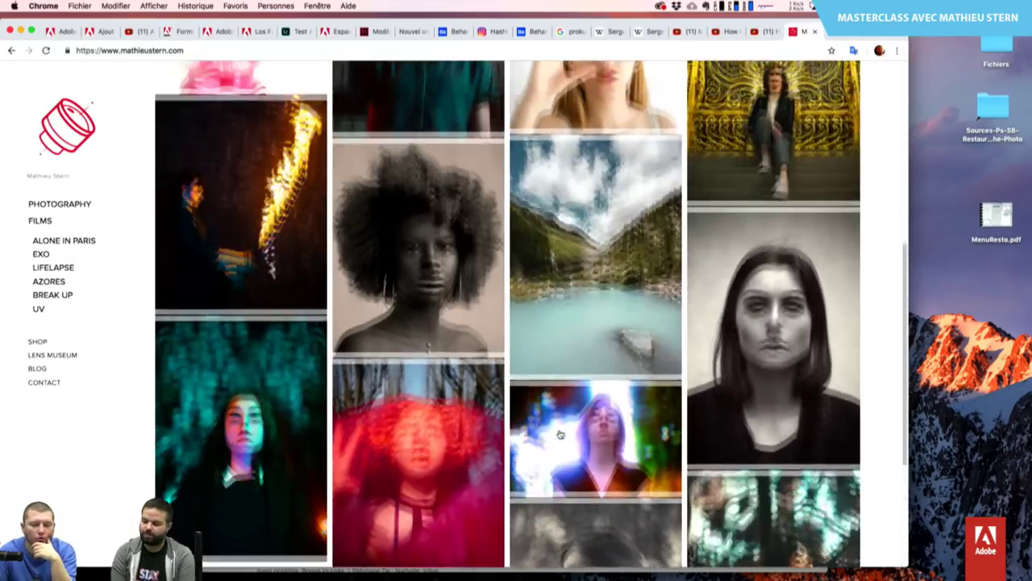
scroll(561, 434, "up", 2)
scroll(561, 434, "up", 2)
scroll(561, 434, "up", 2)
scroll(560, 434, "up", 2)
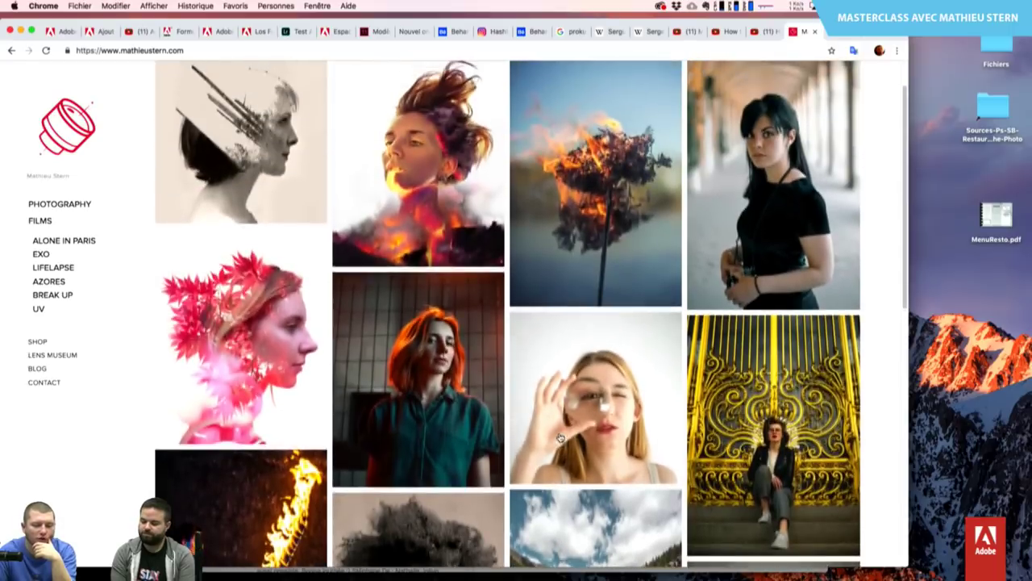
scroll(561, 436, "down", 5)
scroll(561, 436, "down", 3)
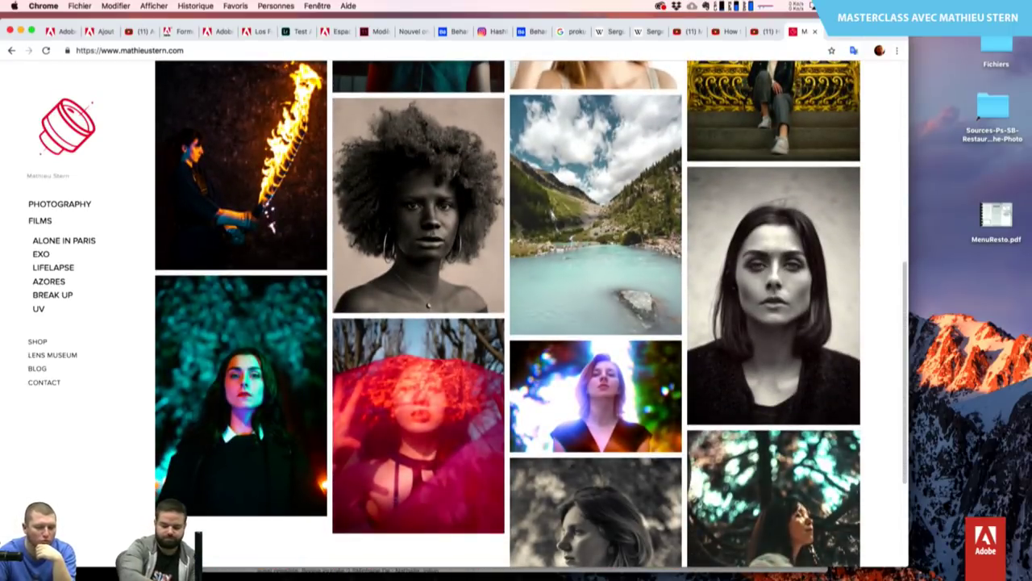
scroll(621, 241, "up", 1)
scroll(621, 241, "up", 2)
scroll(621, 242, "up", 2)
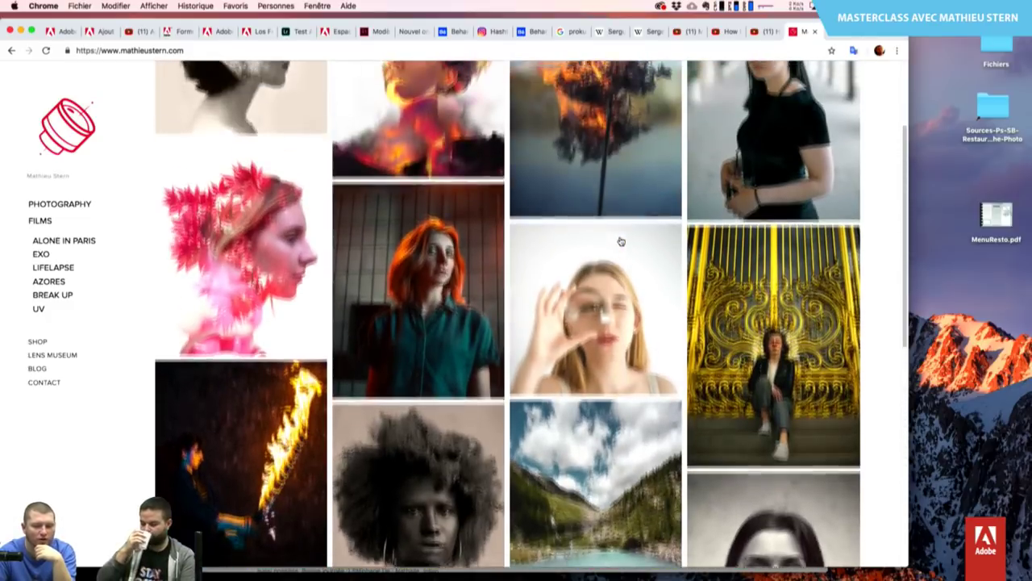
scroll(621, 241, "up", 1)
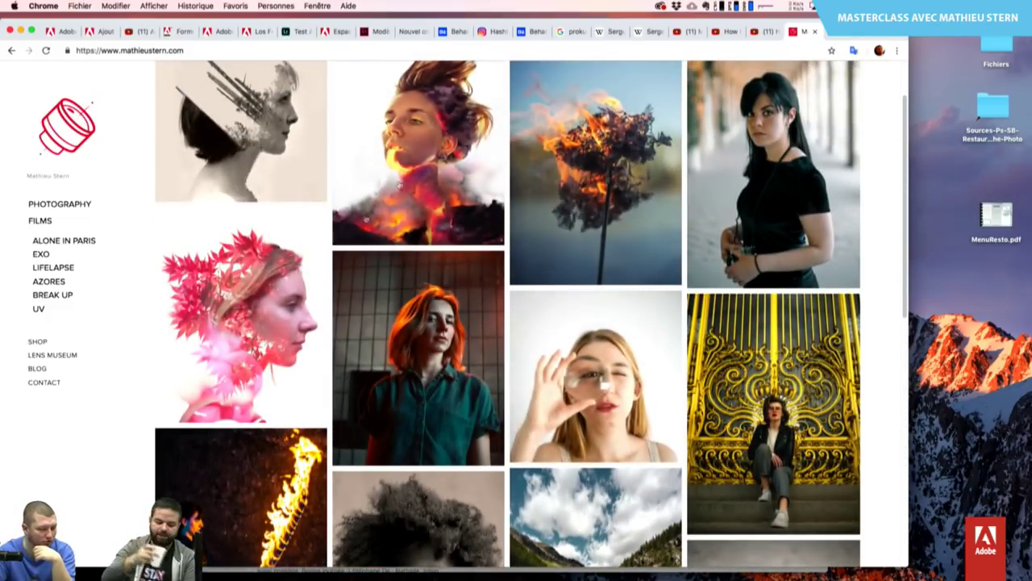
scroll(360, 195, "up", 1)
scroll(360, 195, "up", 1)
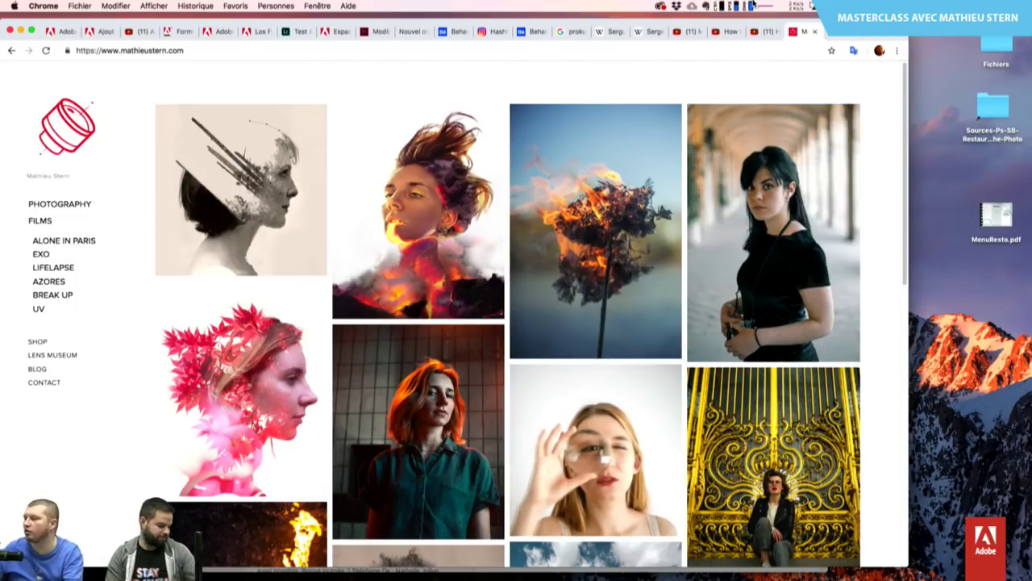
Open Mathieu Stern's Instagram profile in a new tab.
key("super+t")
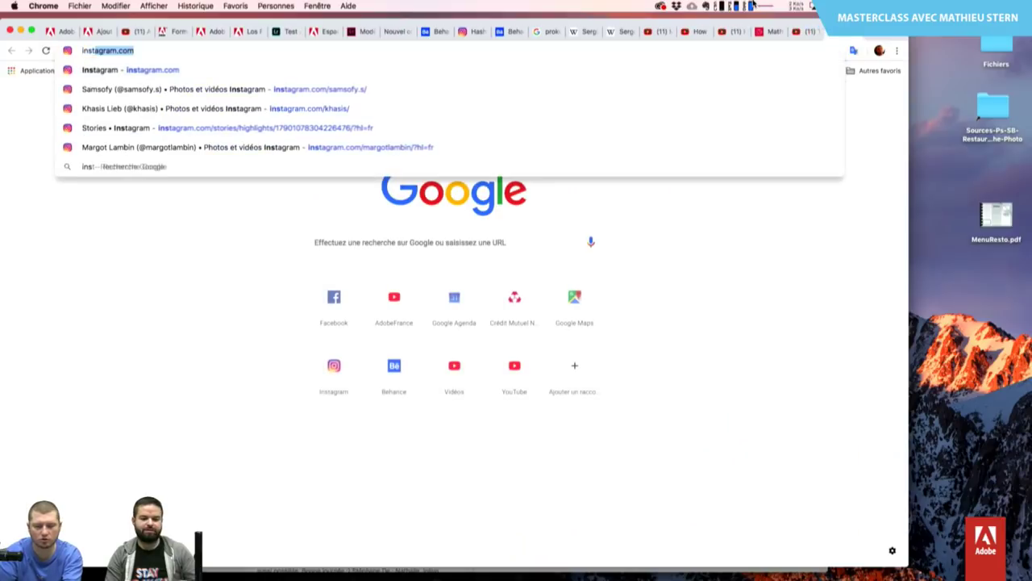
type("instagram.com/ma")
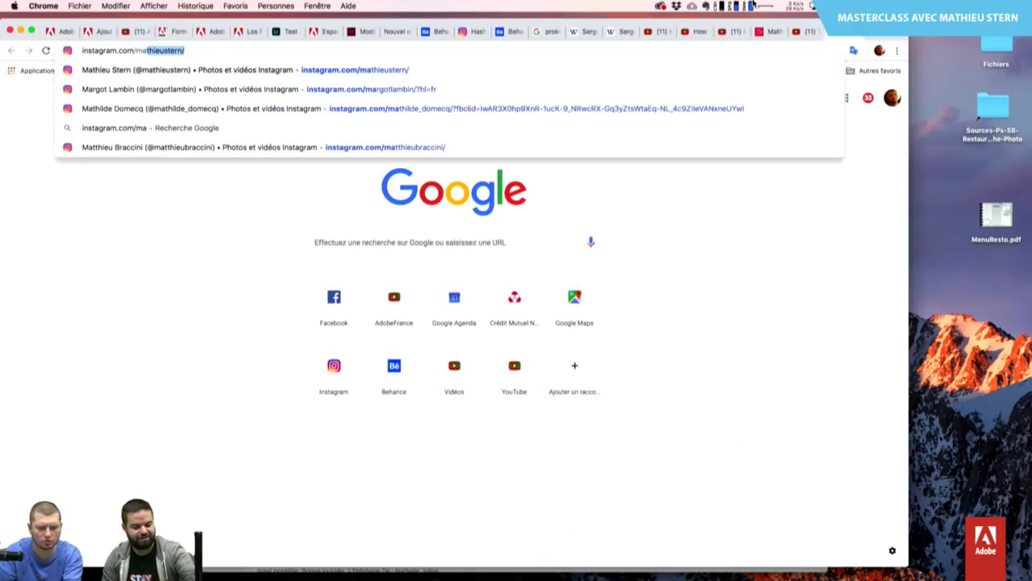
key("Return")
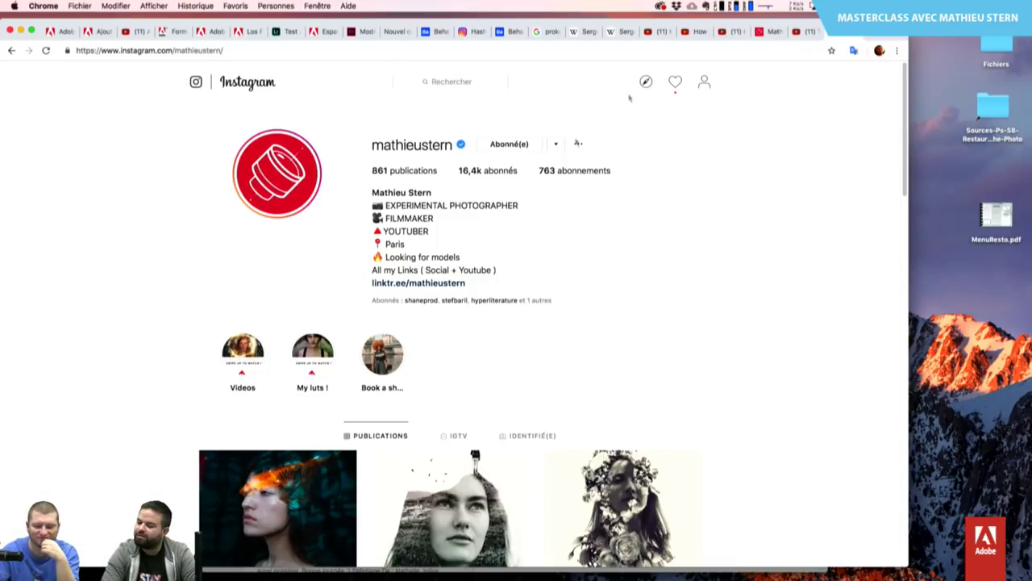
Scroll the profile to its post grid of double-exposure and red trichromy portraits.
scroll(717, 464, "down", 5)
scroll(717, 465, "up", 1)
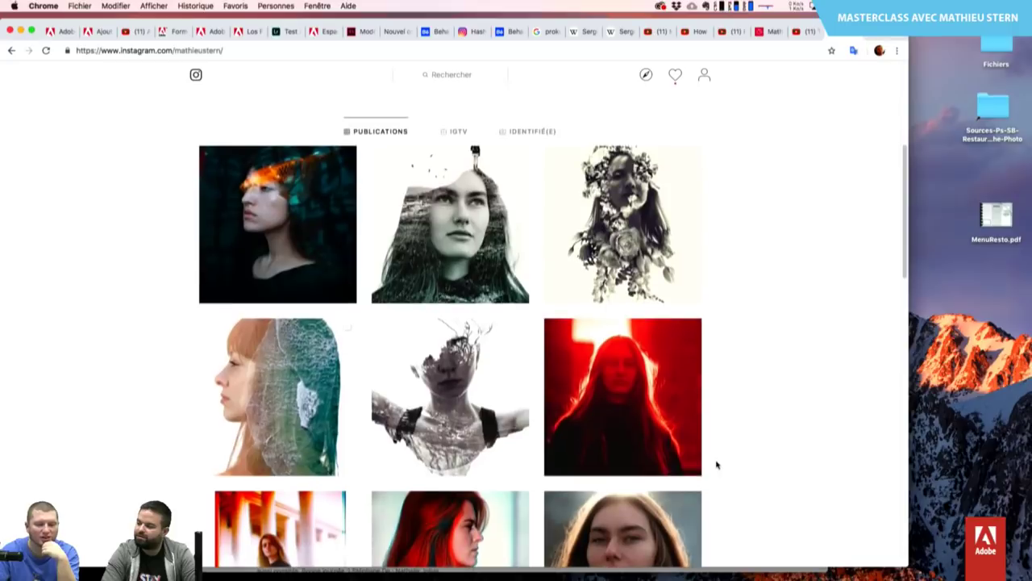
scroll(717, 465, "up", 1)
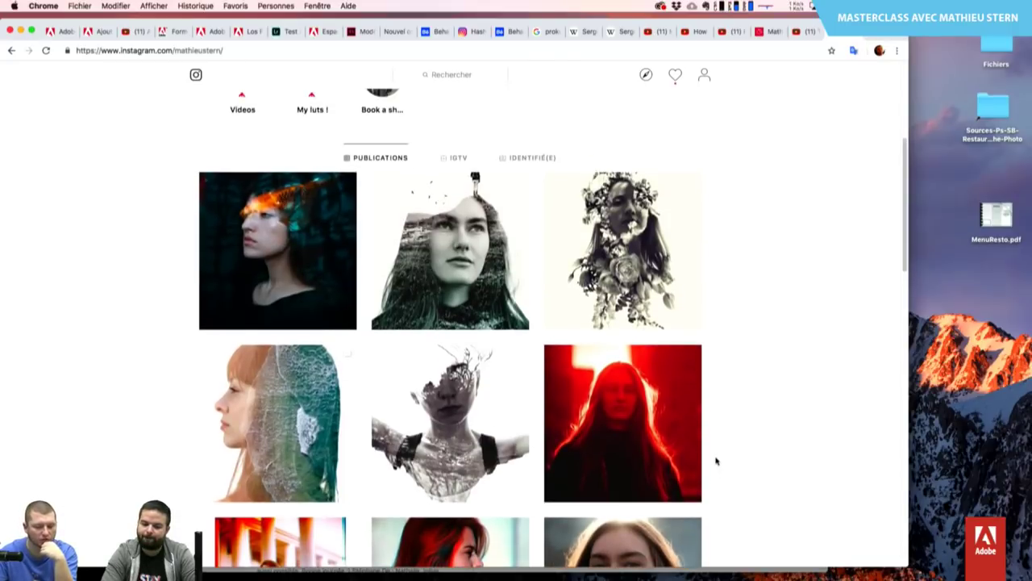
scroll(716, 460, "down", 3)
scroll(717, 460, "down", 1)
scroll(716, 461, "down", 2)
scroll(716, 460, "up", 2)
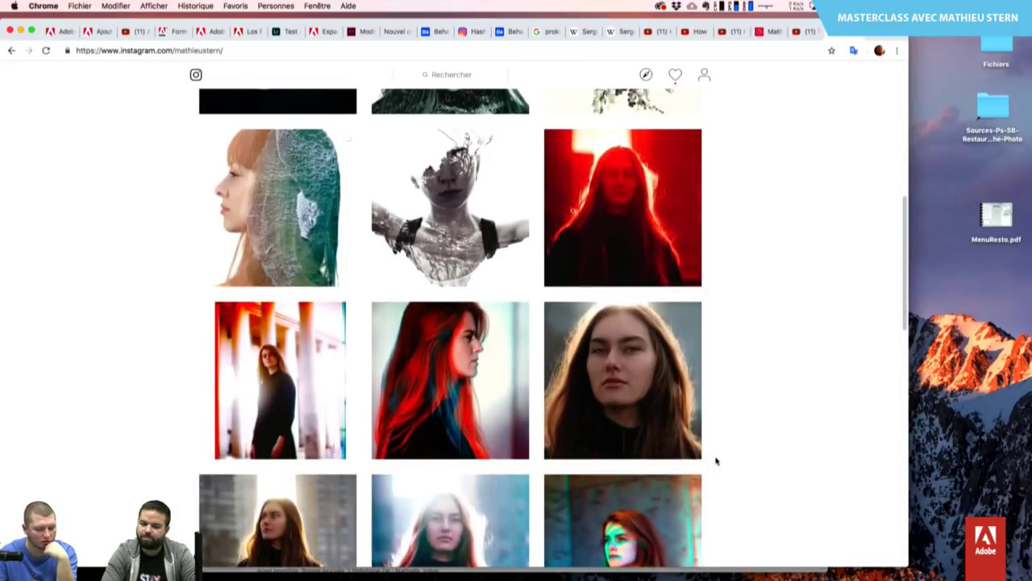
scroll(716, 461, "up", 1)
scroll(717, 461, "up", 1)
scroll(716, 461, "up", 1)
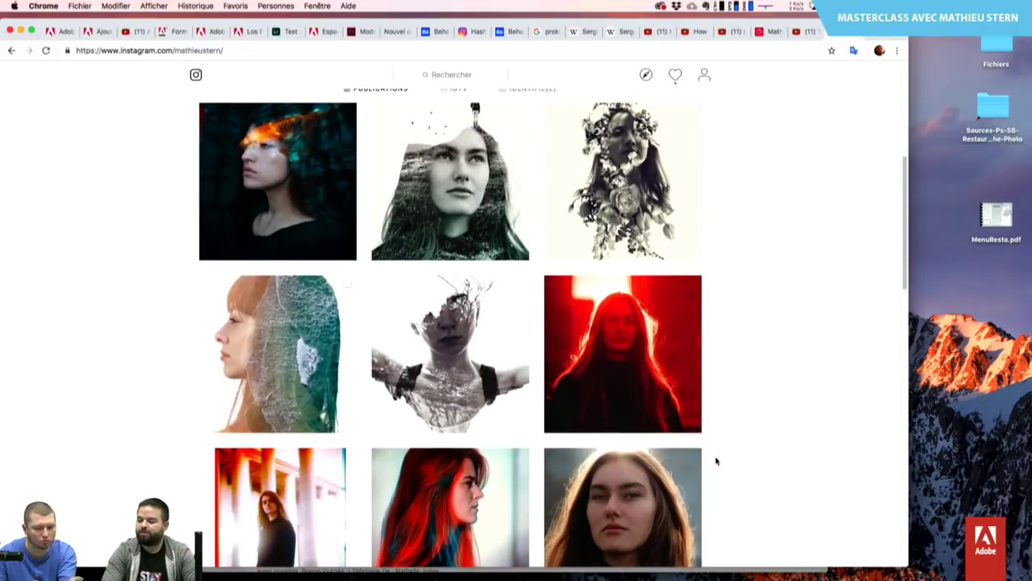
scroll(716, 460, "down", 1)
scroll(742, 367, "up", 1)
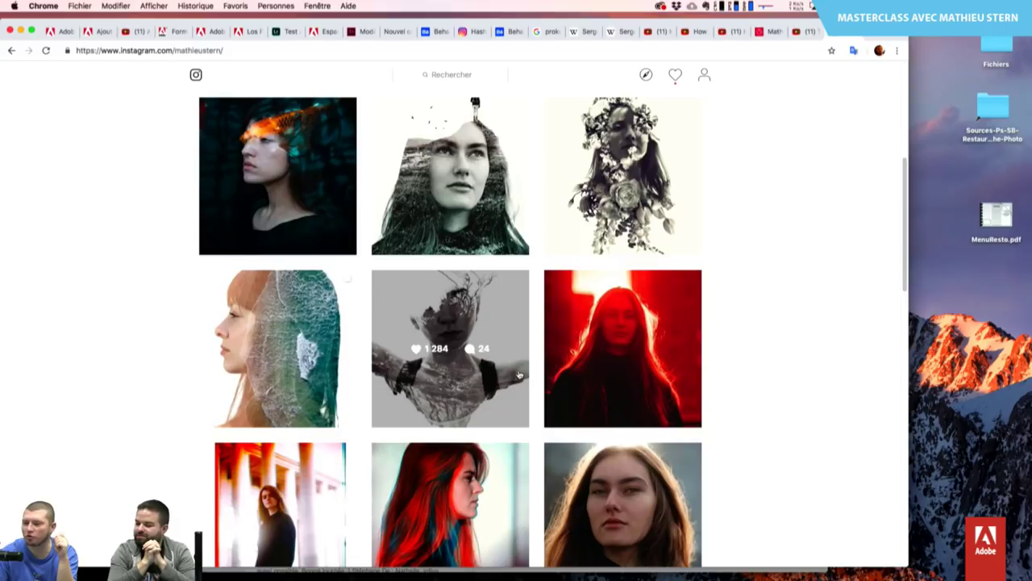
mouse_move(450, 354)
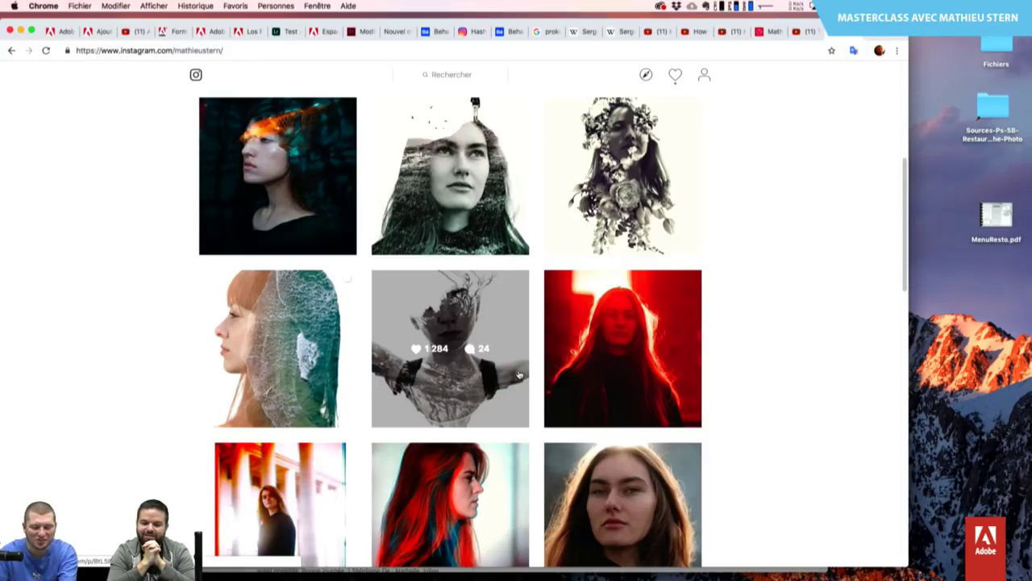
scroll(519, 374, "down", 1)
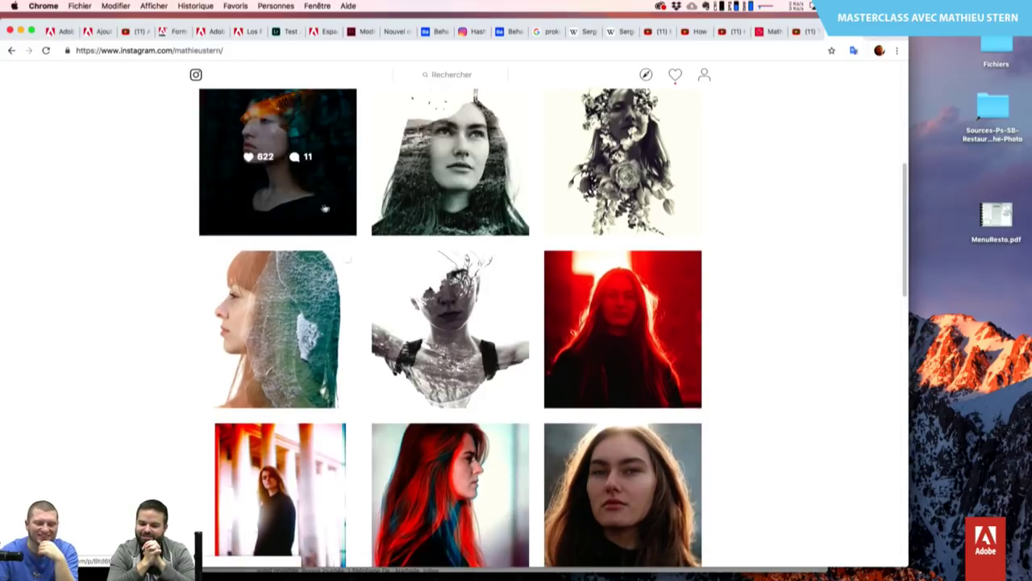
Open the top-left post and page forward to the long-haired backlit portrait.
left_click(325, 209)
key("Right")
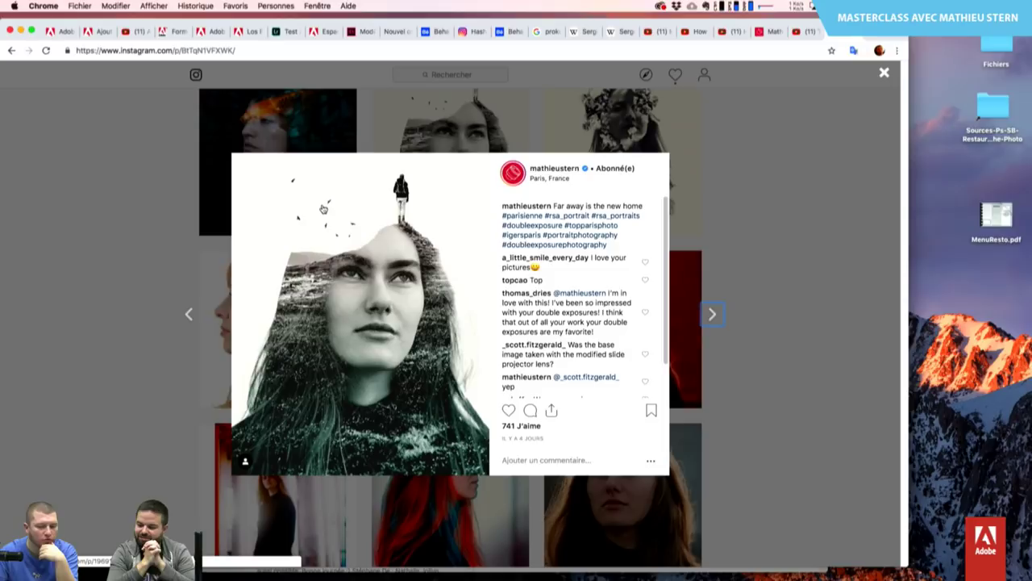
key("Right")
key("Right")
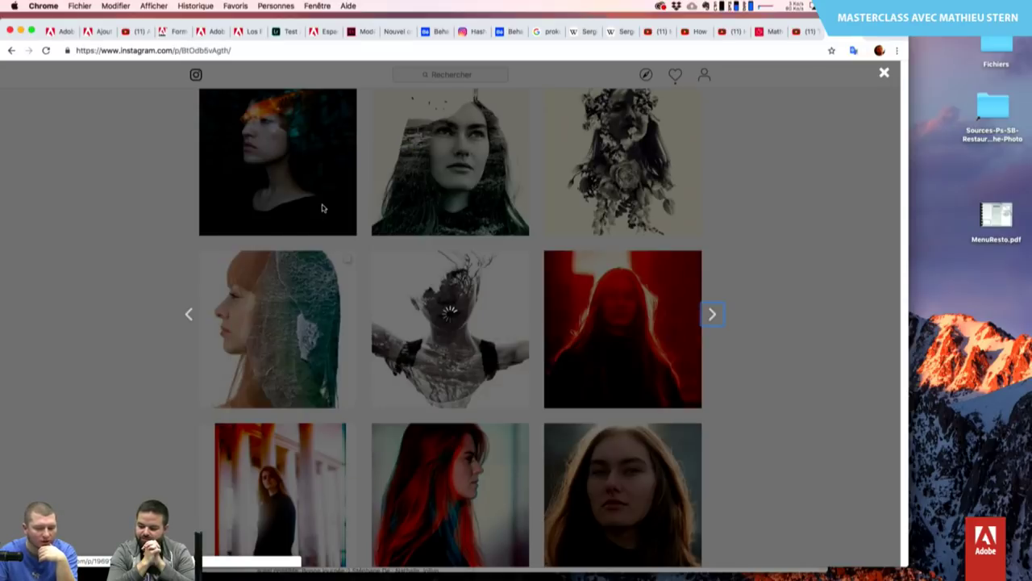
key("Right")
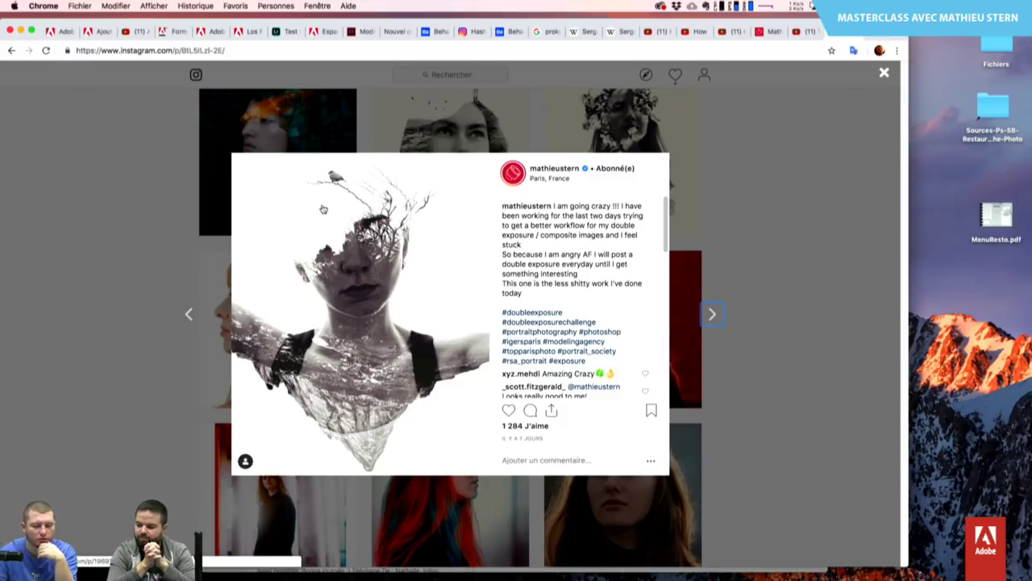
key("Right")
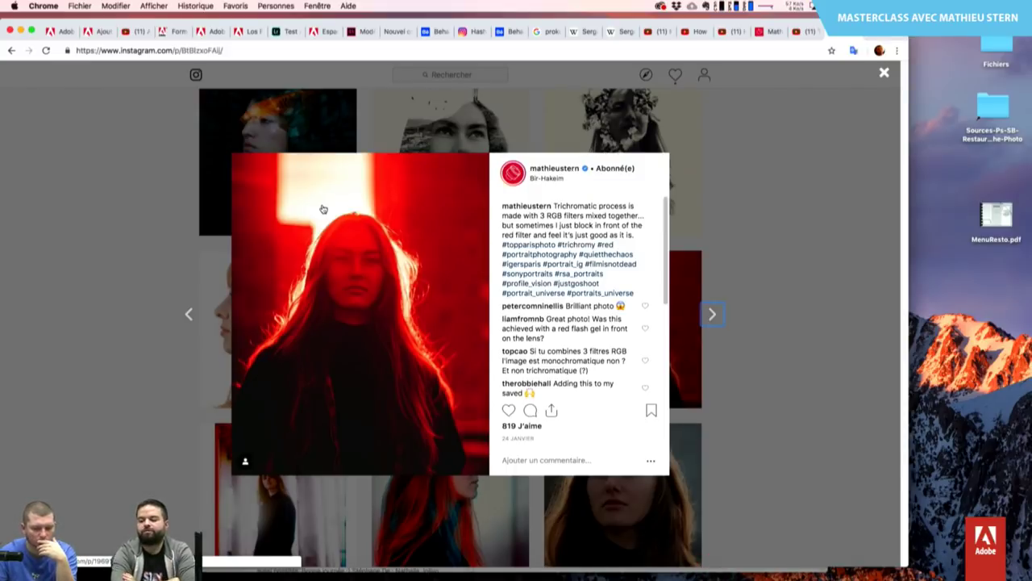
key("Right")
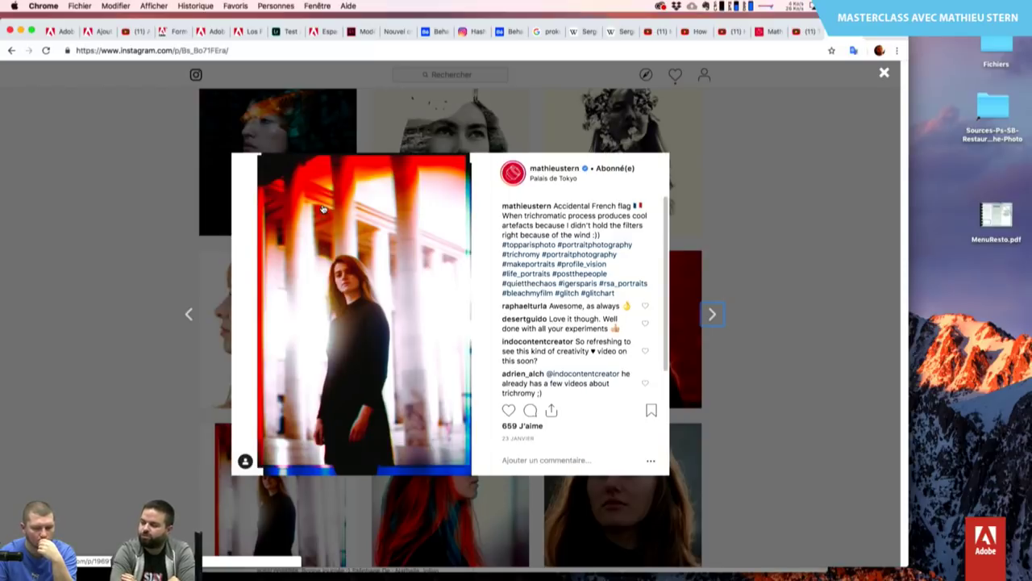
key("Right")
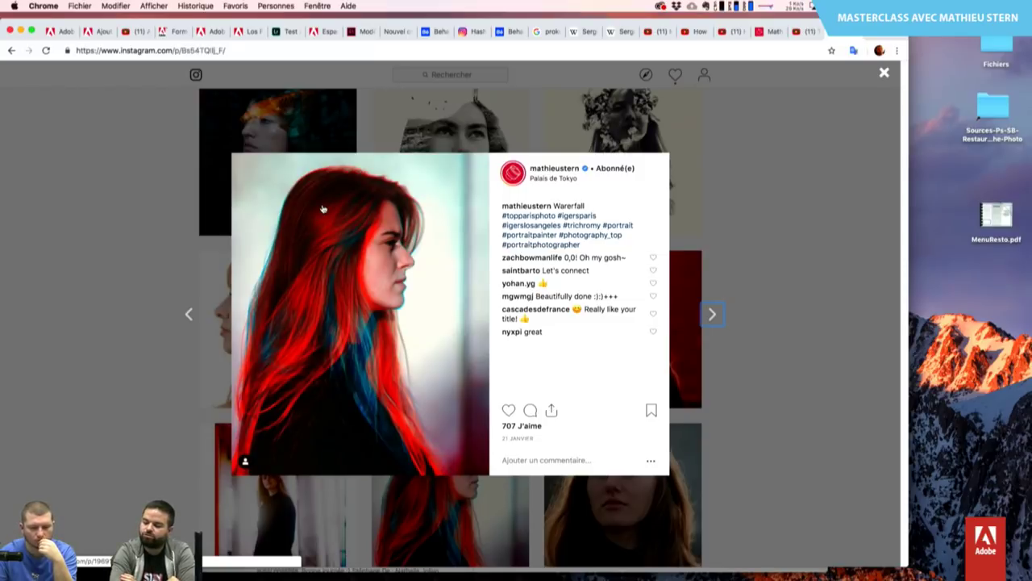
key("Right")
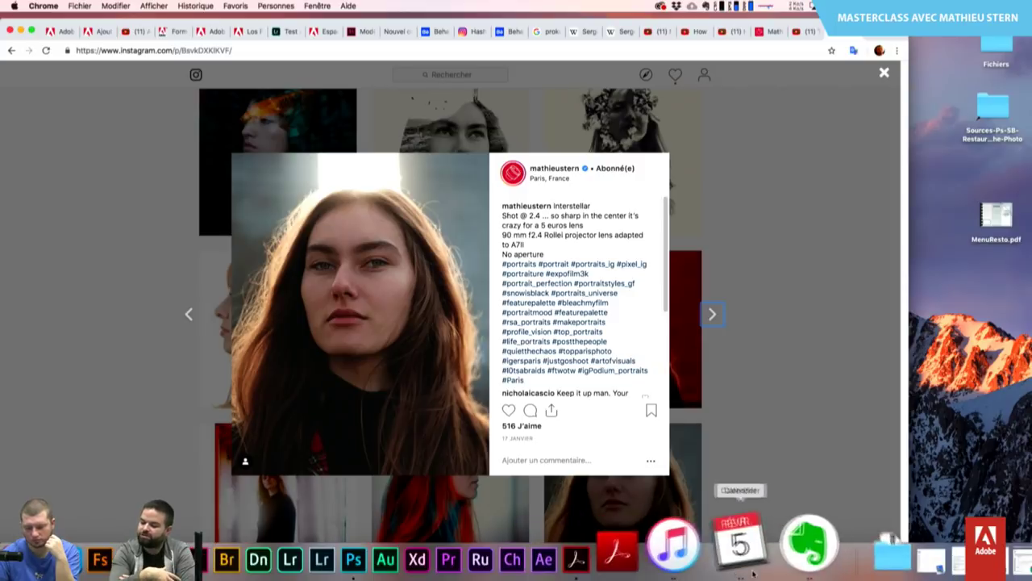
Quit iTunes from the Dock, then page through the Sideburns and trichromy-process posts to the Eiffel Tower portrait.
right_click(721, 565)
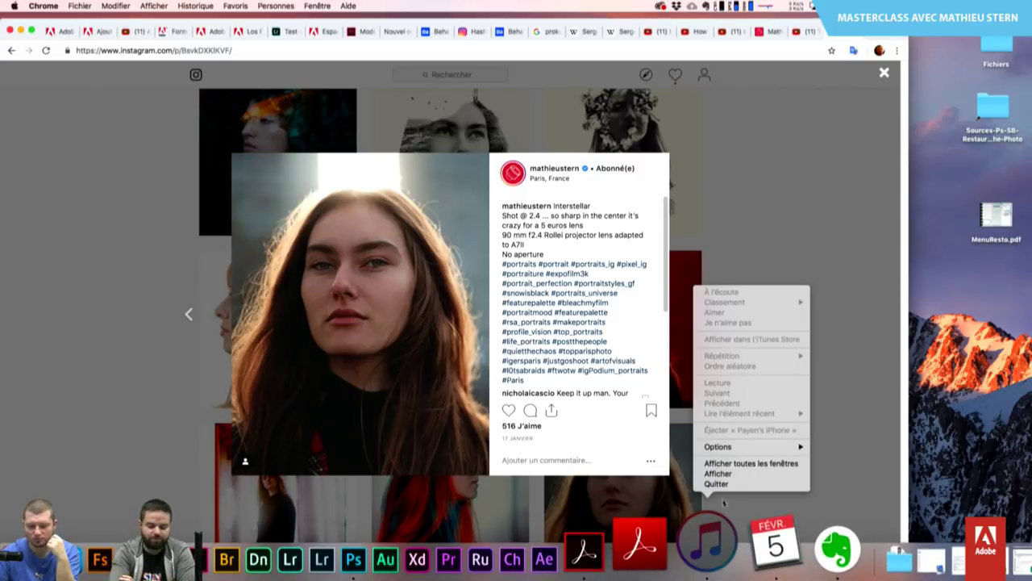
left_click(726, 485)
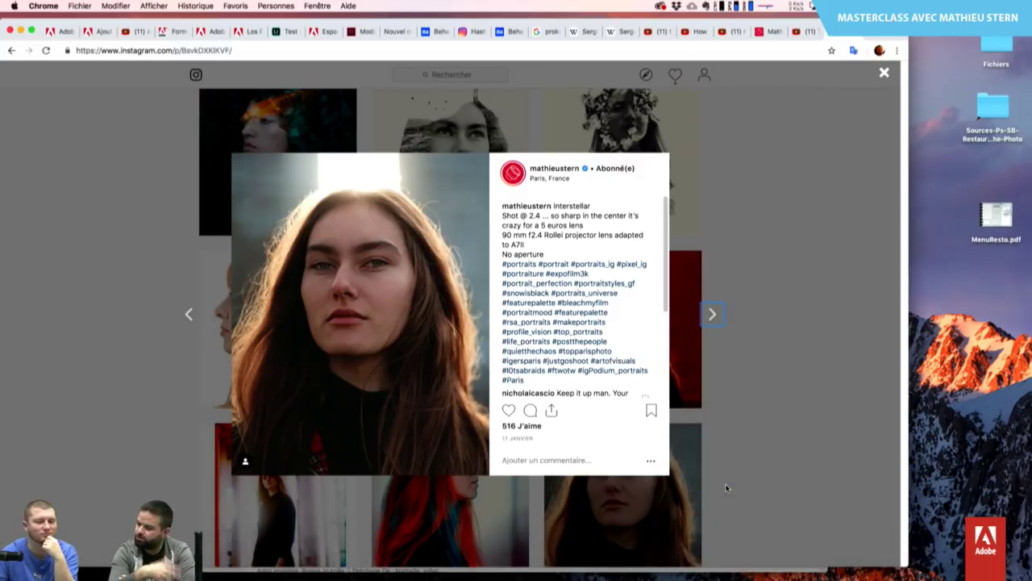
key("Right")
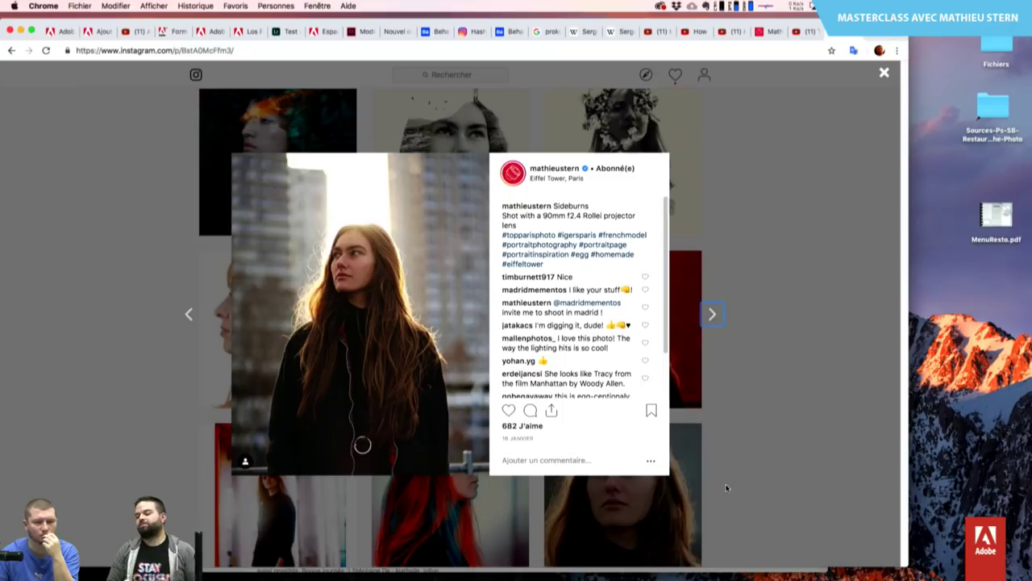
key("Right")
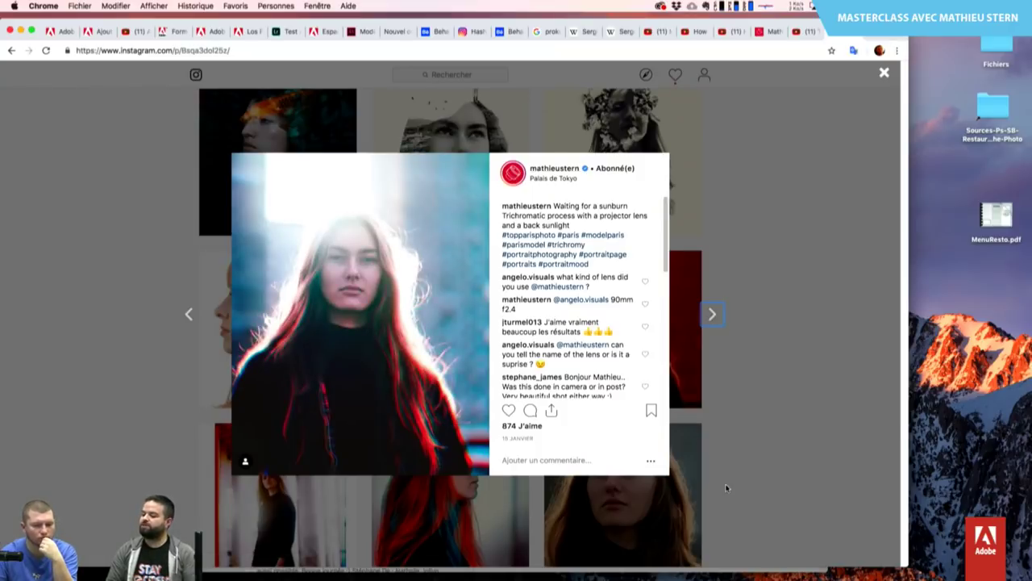
key("Right")
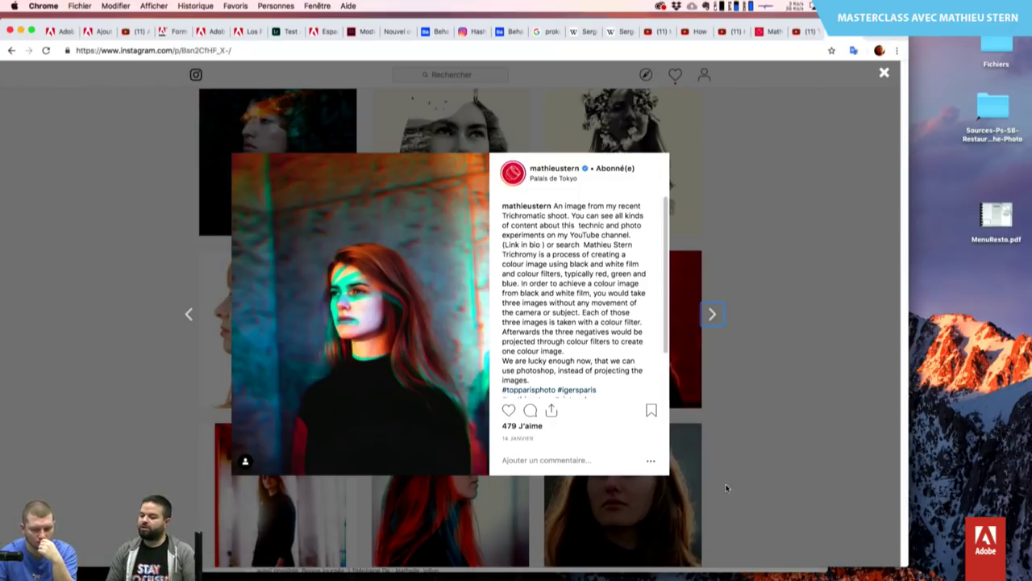
key("Right")
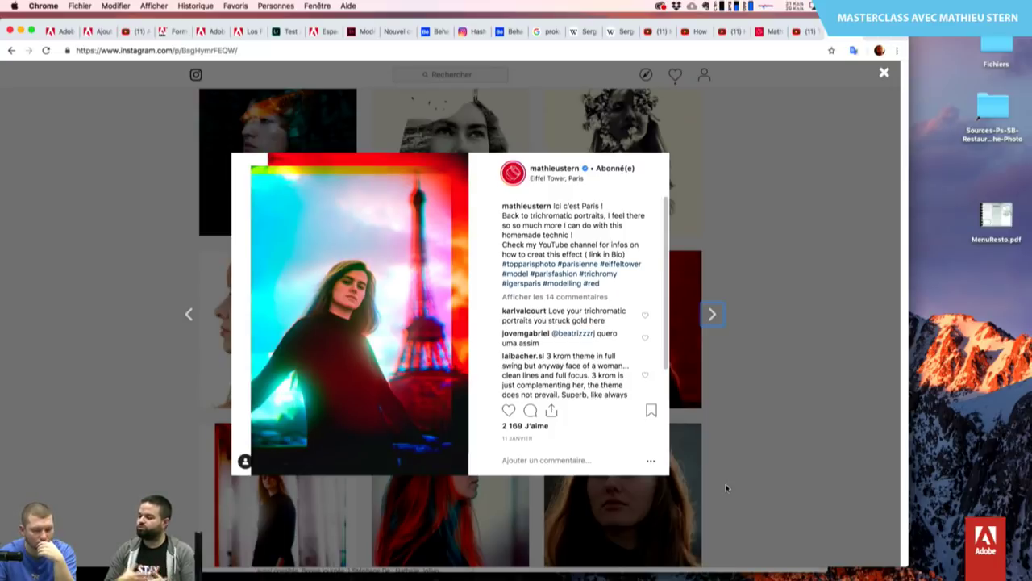
Page through the Black knight, Lady Eiffel and Mount Cook posts to the Christchurch cave photo.
key("Right")
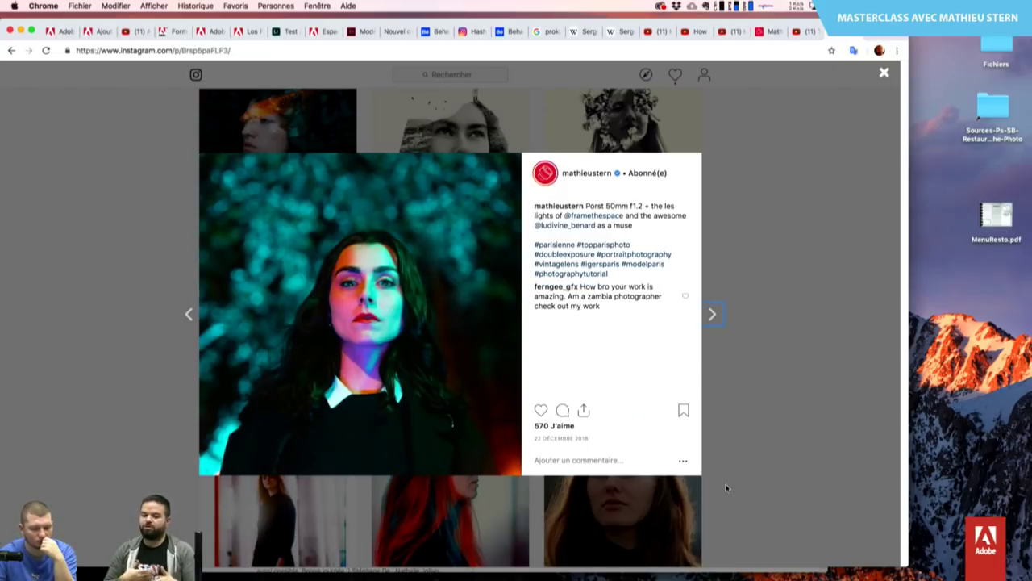
key("Right")
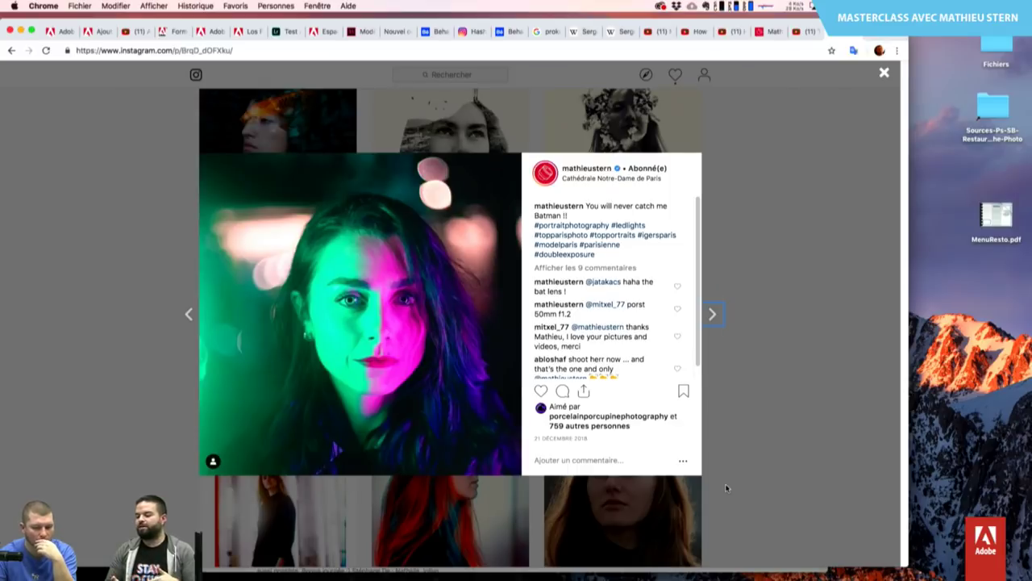
key("Right")
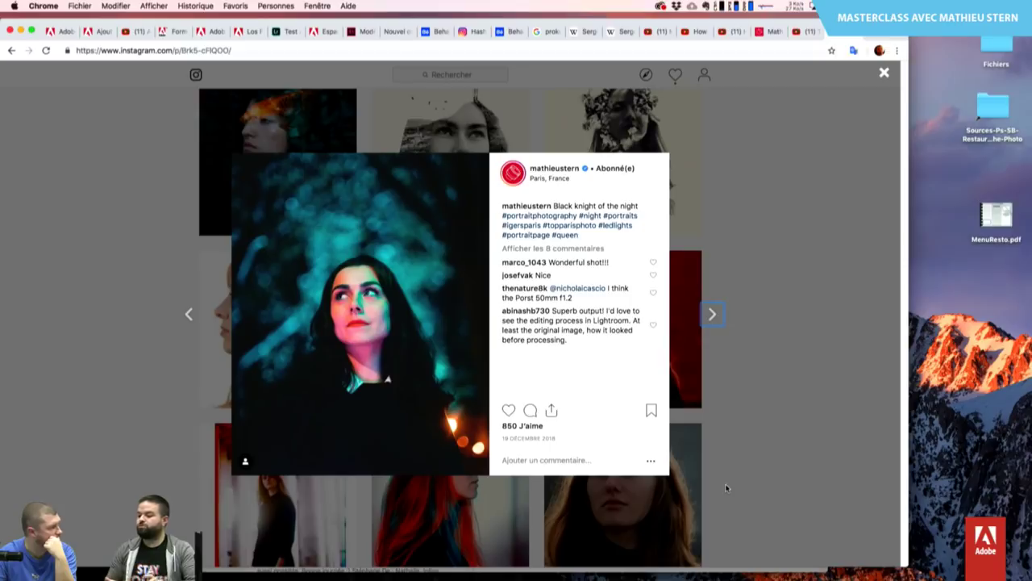
key("Right")
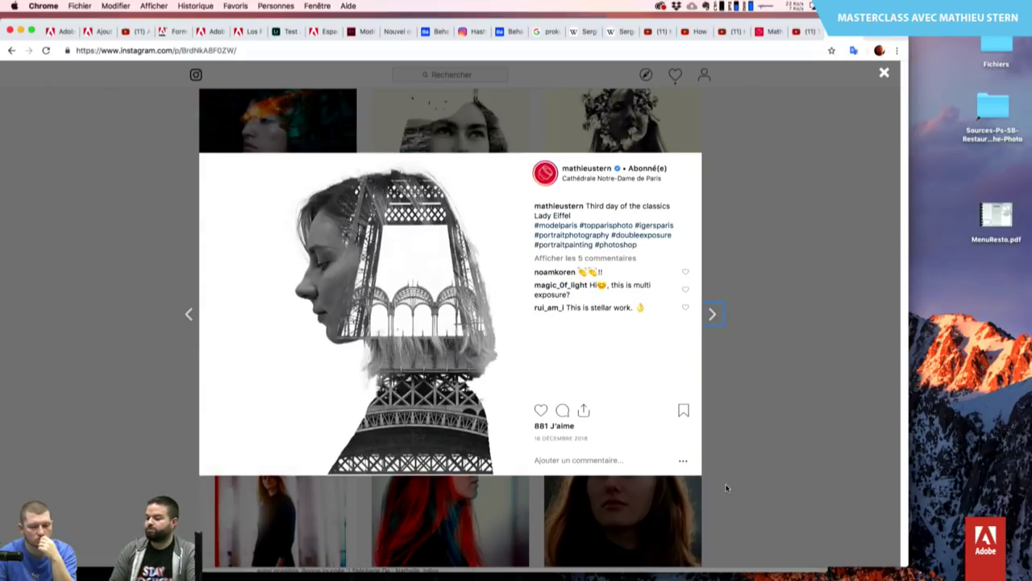
key("Right")
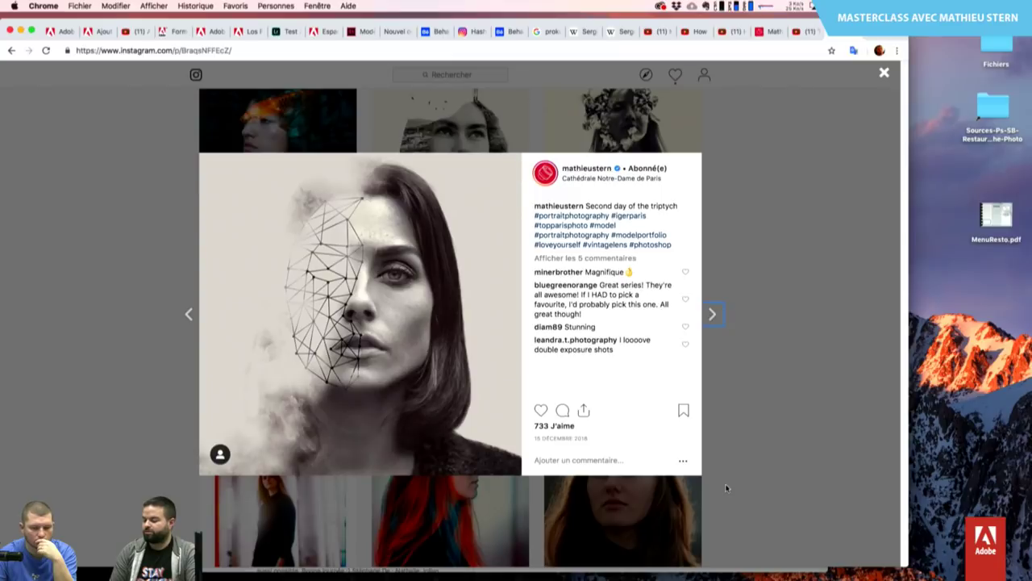
key("Right")
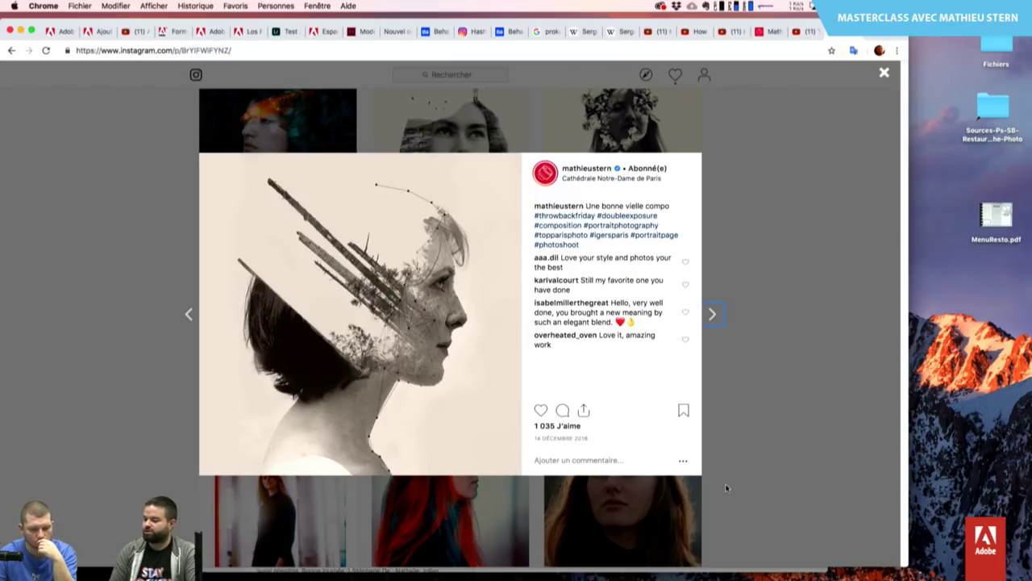
key("Right")
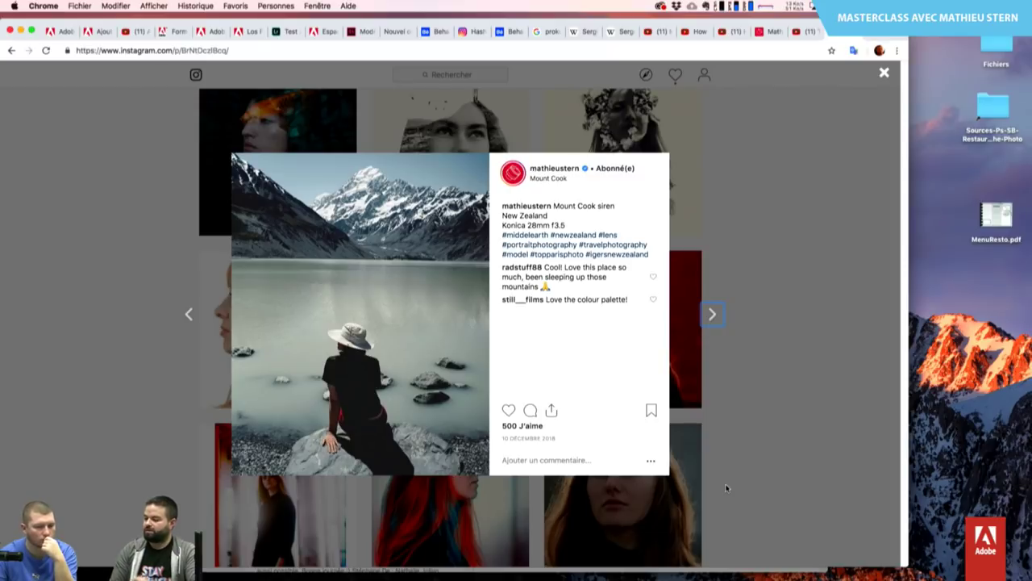
key("Right")
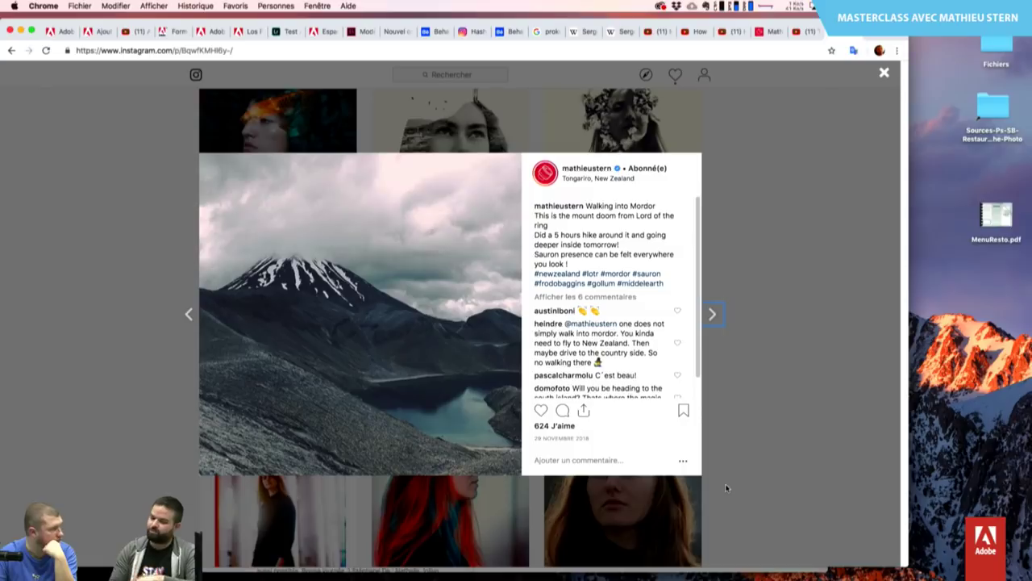
key("Right")
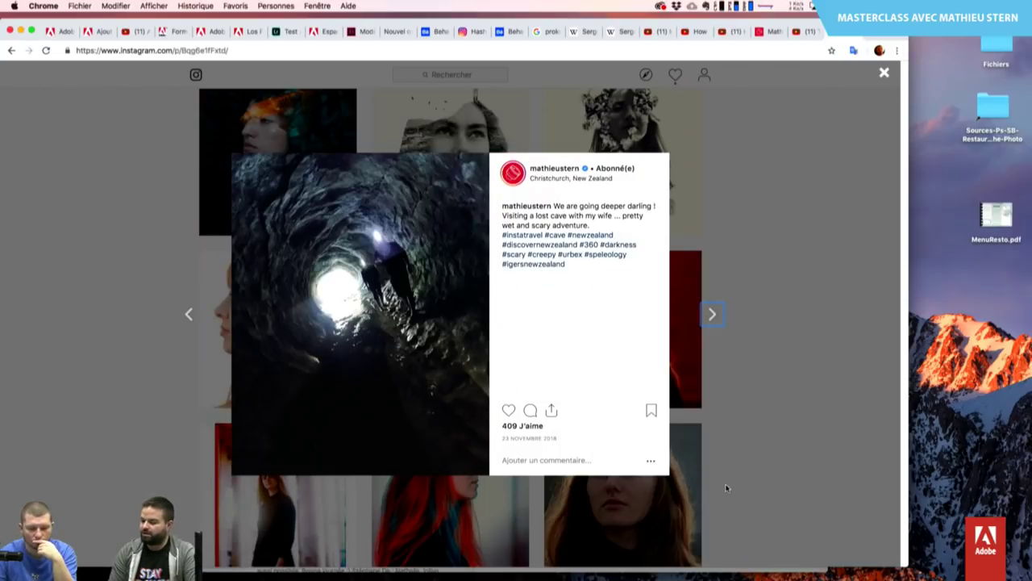
Open the outstretched-arms double exposure post and page forward to the mountain-top double exposure.
left_click(778, 449)
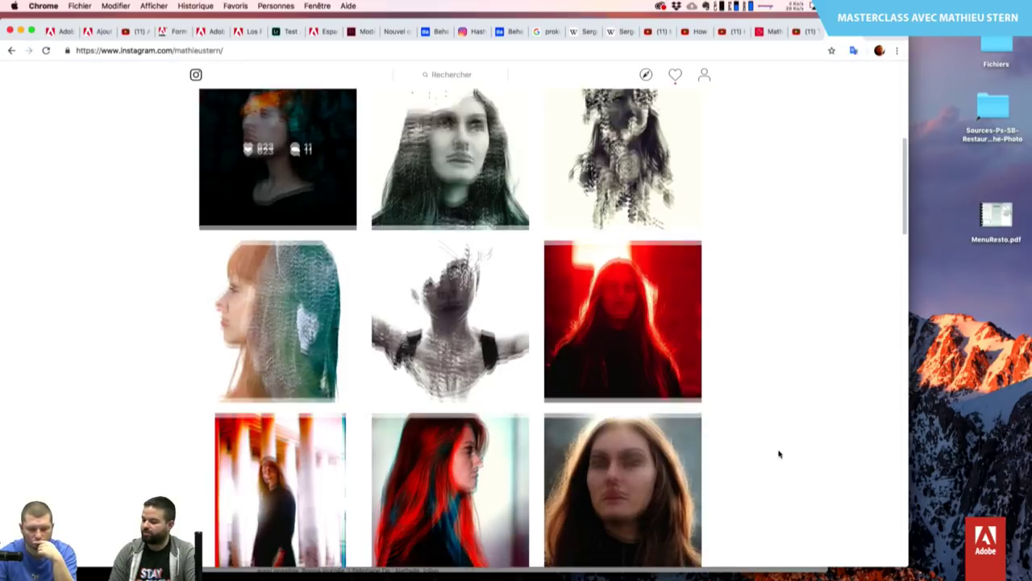
scroll(779, 454, "down", 3)
scroll(779, 454, "up", 3)
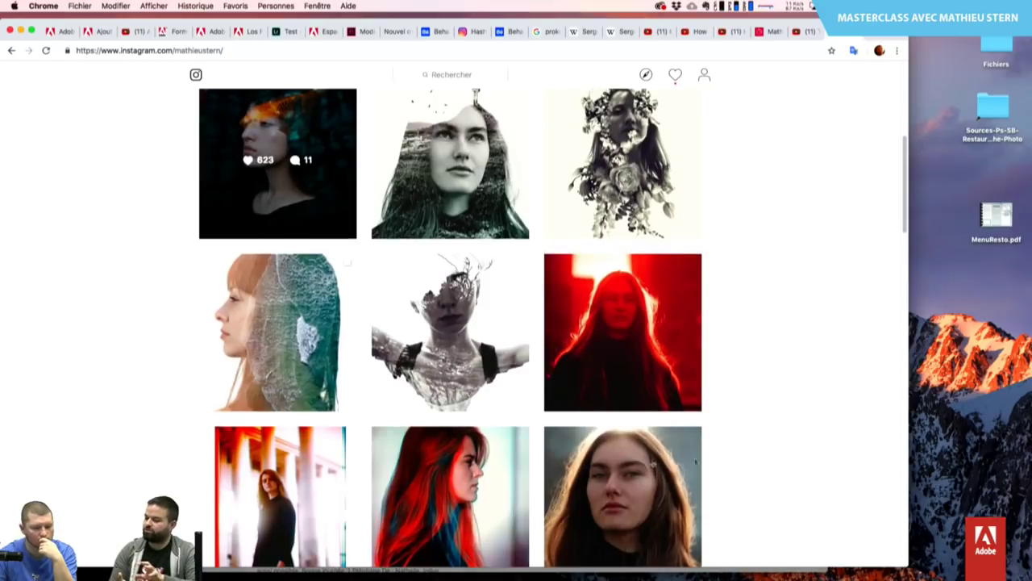
left_click(509, 317)
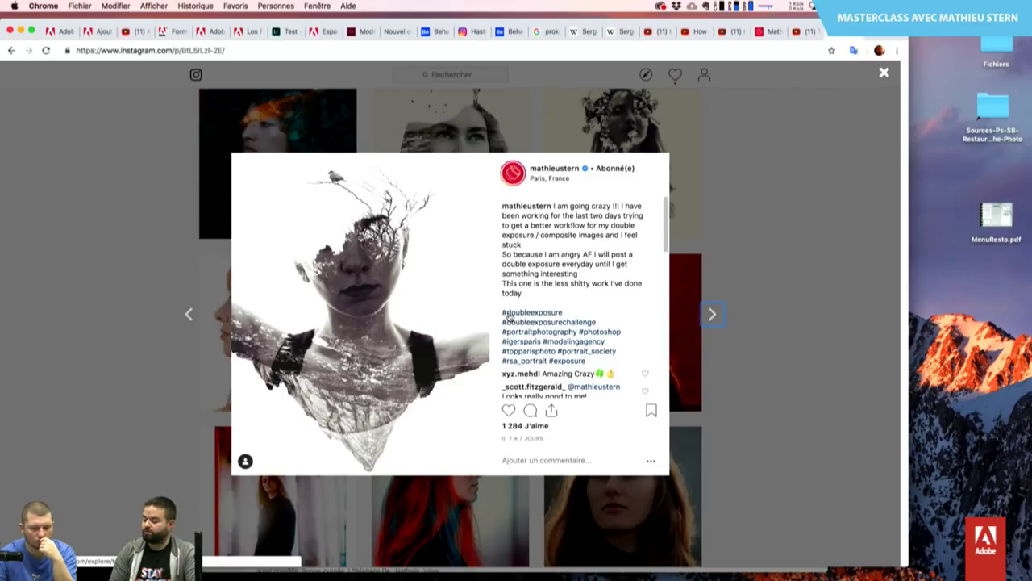
key("Right")
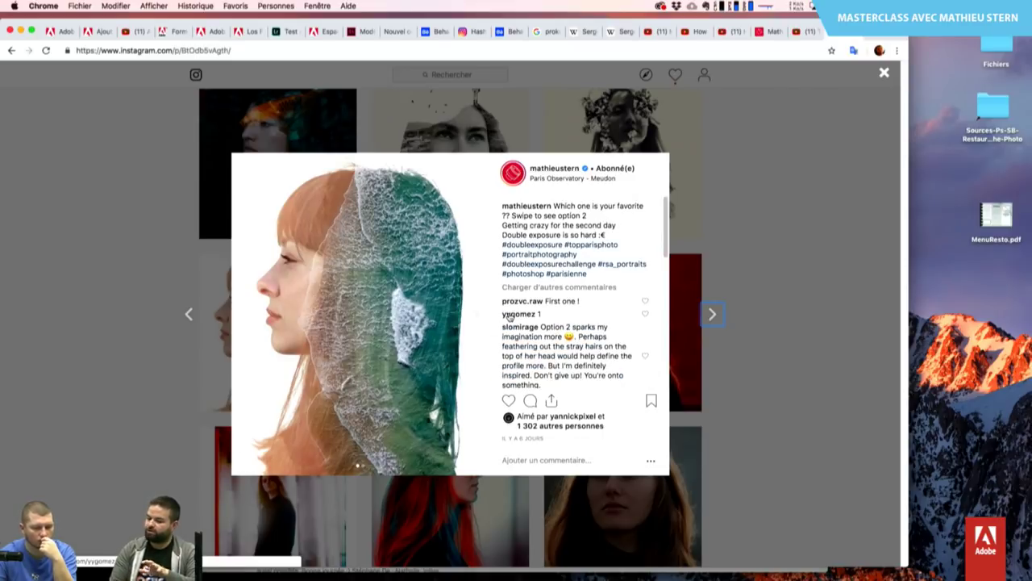
key("Right")
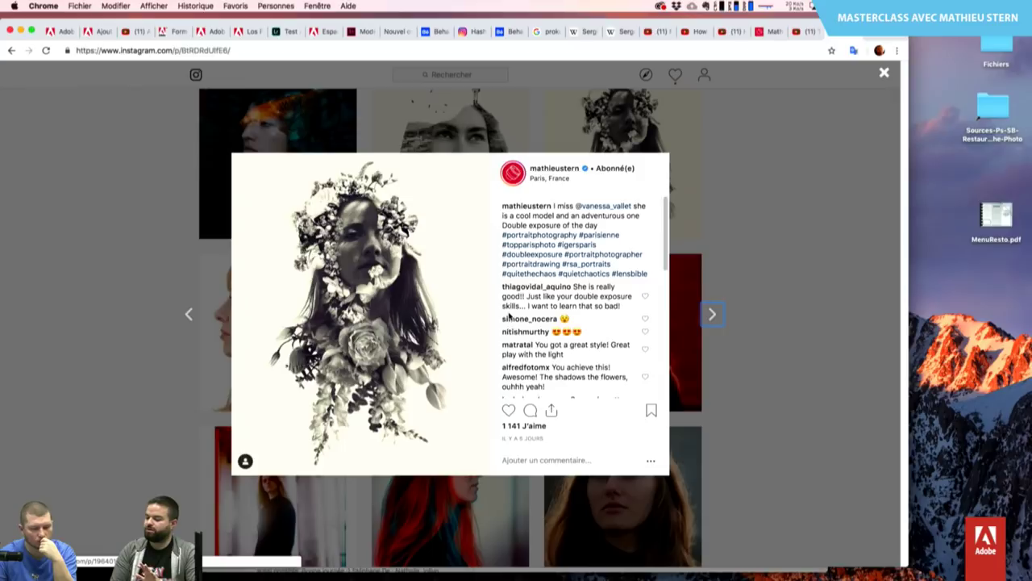
key("Right")
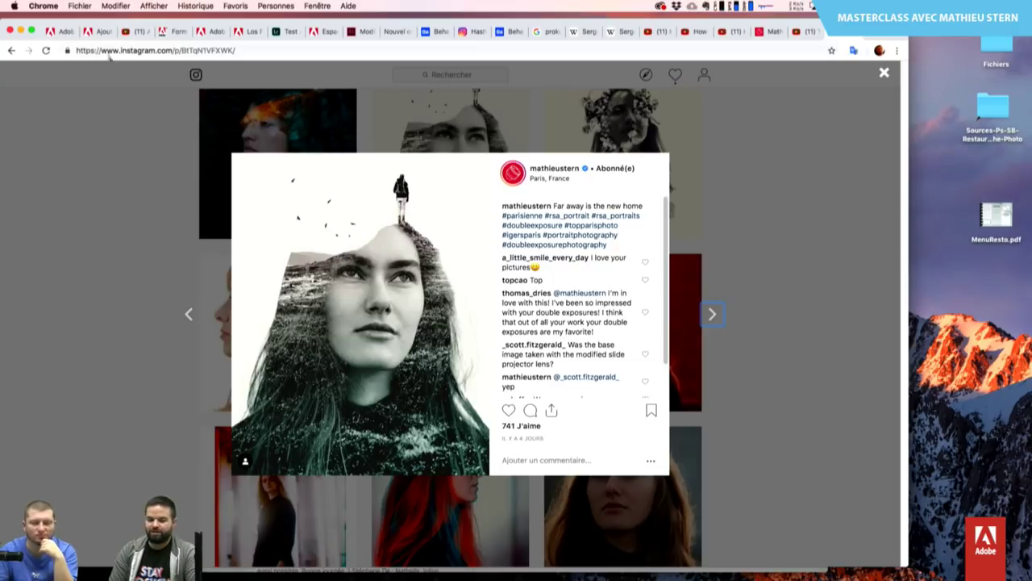
Open the AdobeFrance YouTube channel in a new tab and search it for 'double exposition'.
key("super+t")
type("y")
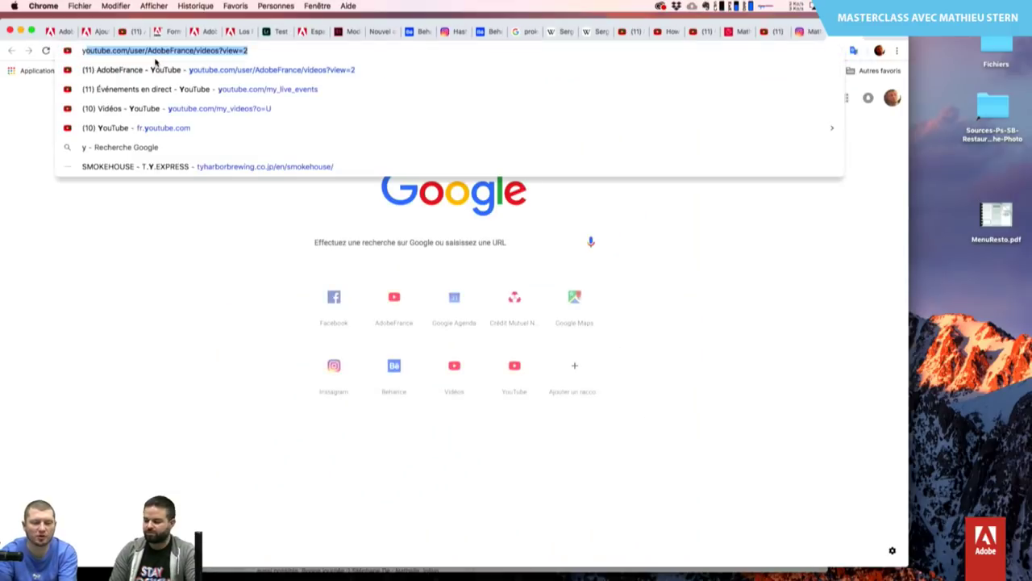
key("Return")
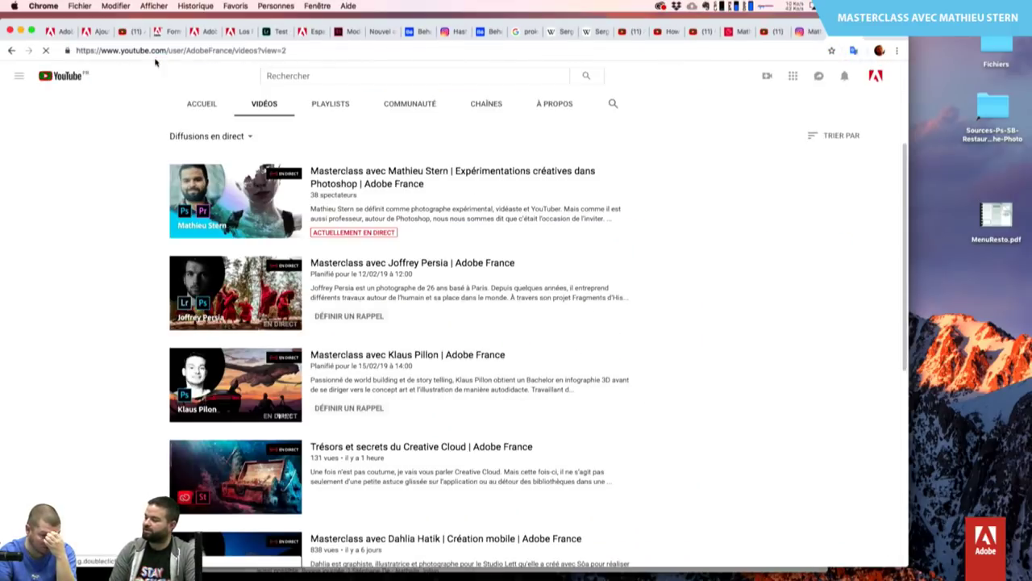
left_click(201, 104)
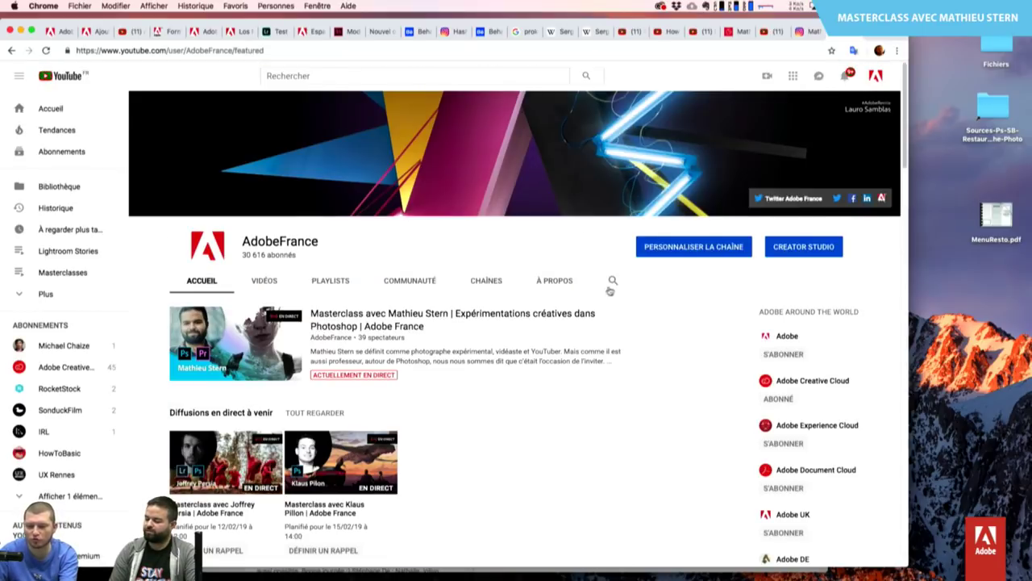
left_click(612, 282)
type("doubl")
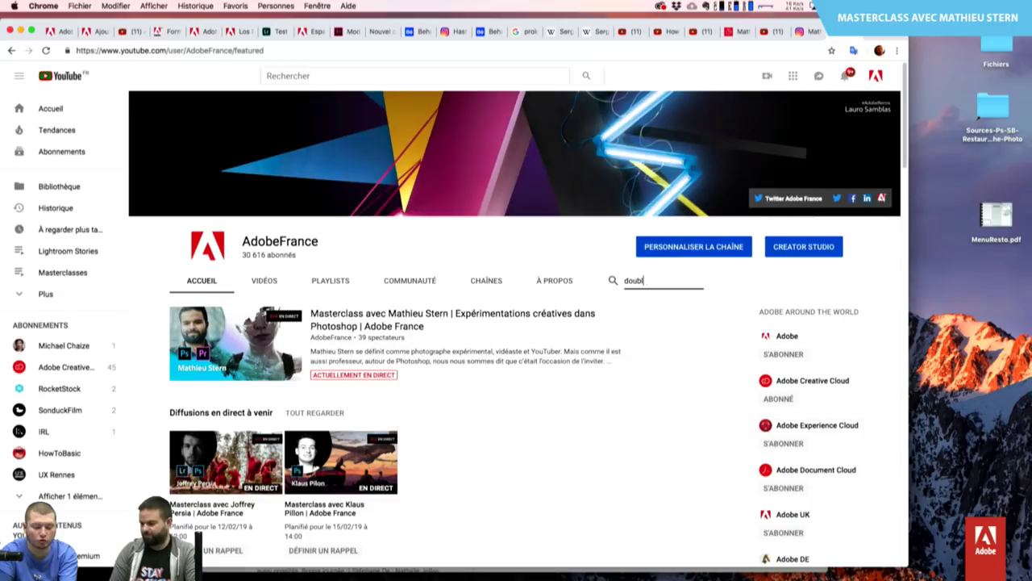
type("e exp")
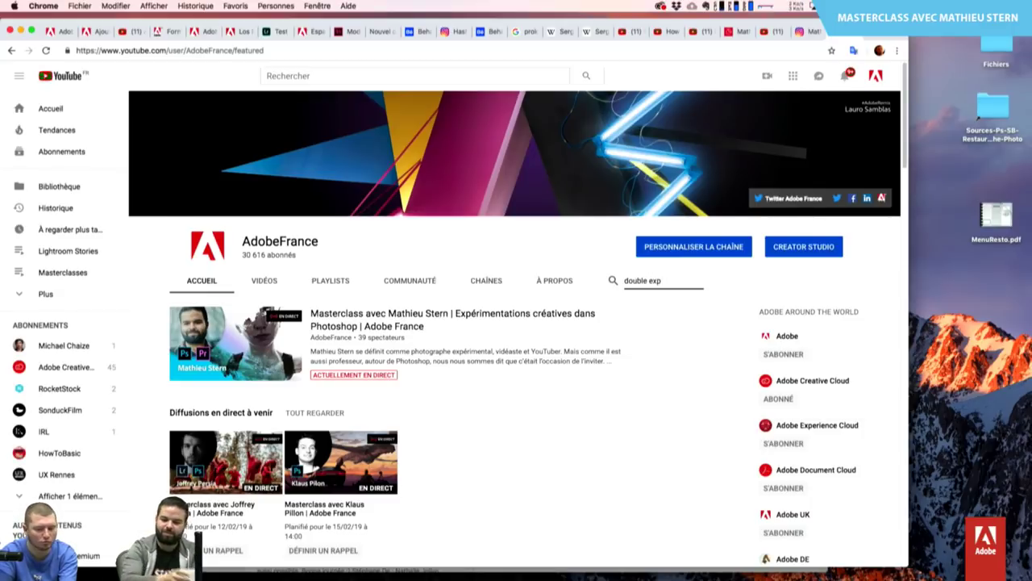
type("osition")
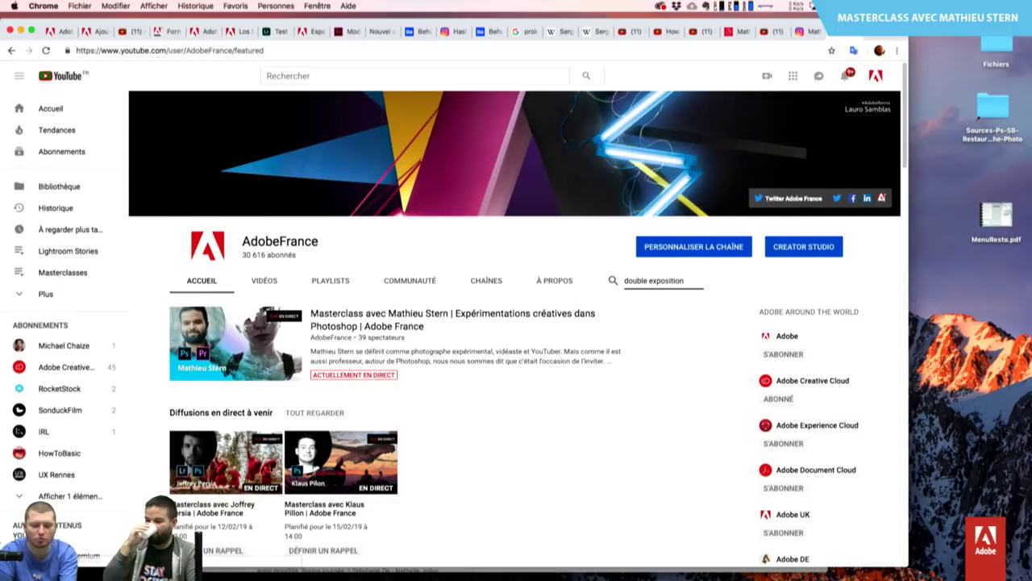
key("Return")
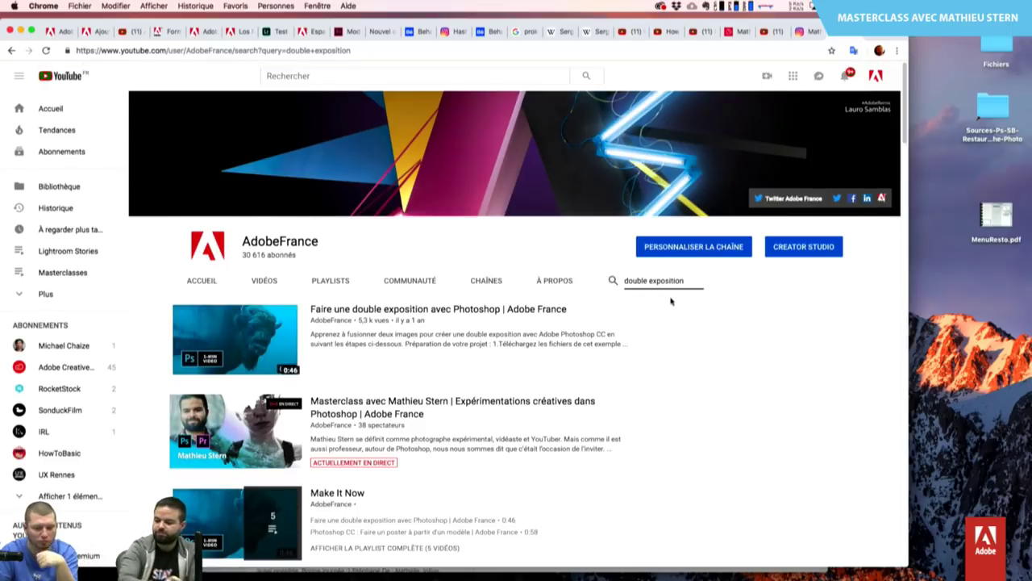
mouse_move(236, 339)
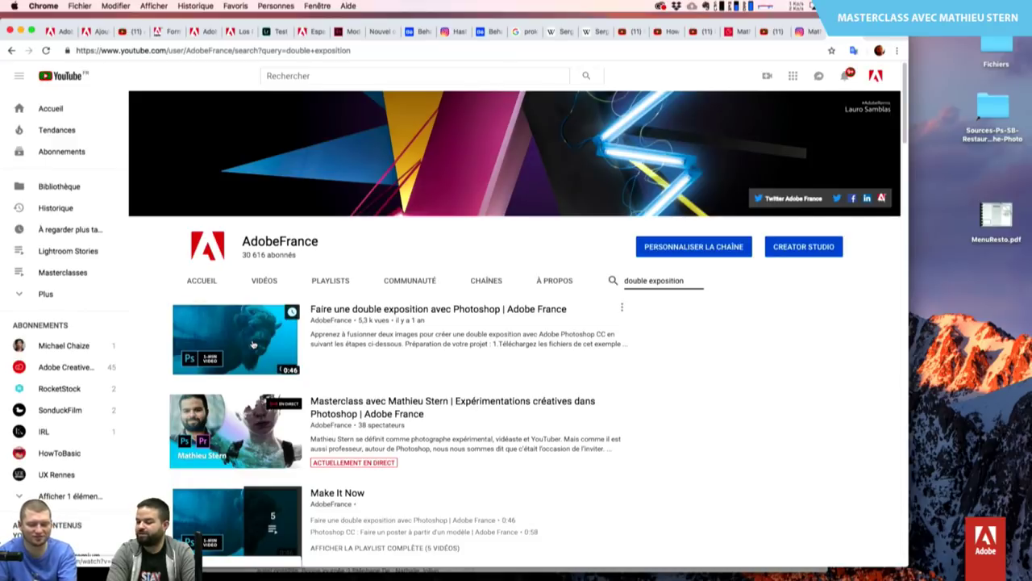
Play 'Faire une double exposition avec Photoshop' at 1.5x speed, then return to the Instagram tab.
left_click(253, 345)
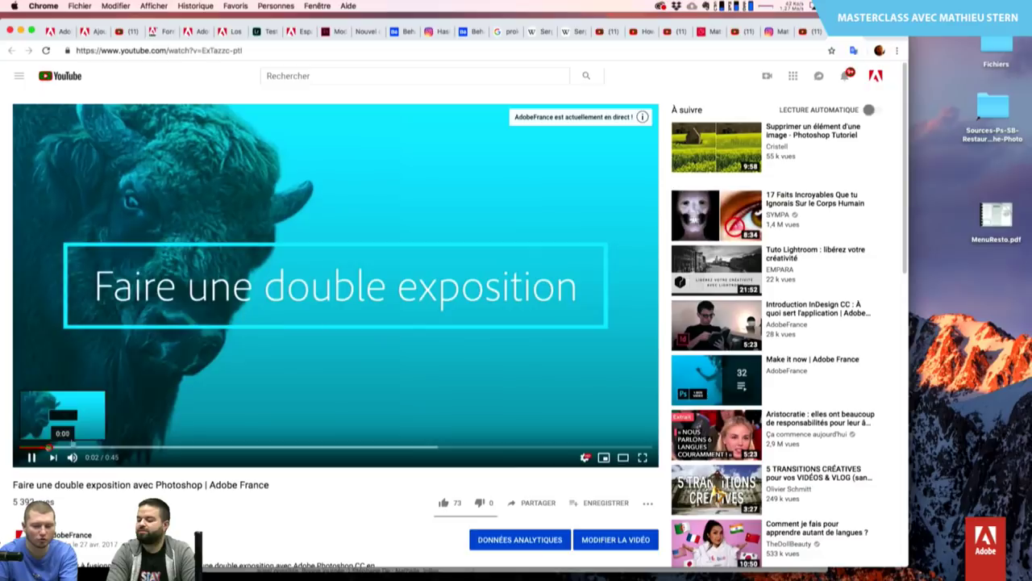
key("shift+period")
key("shift+period")
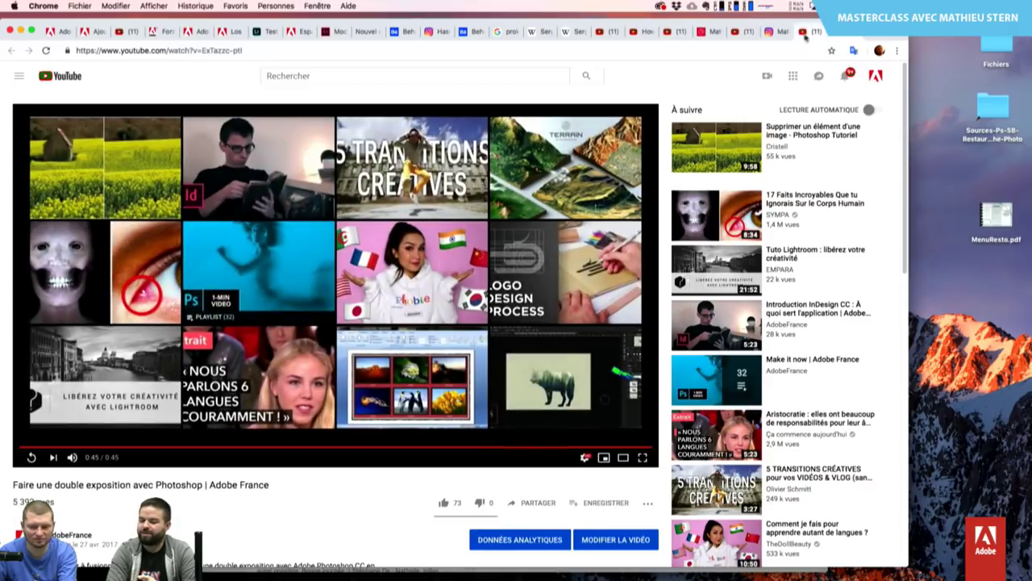
left_click(771, 32)
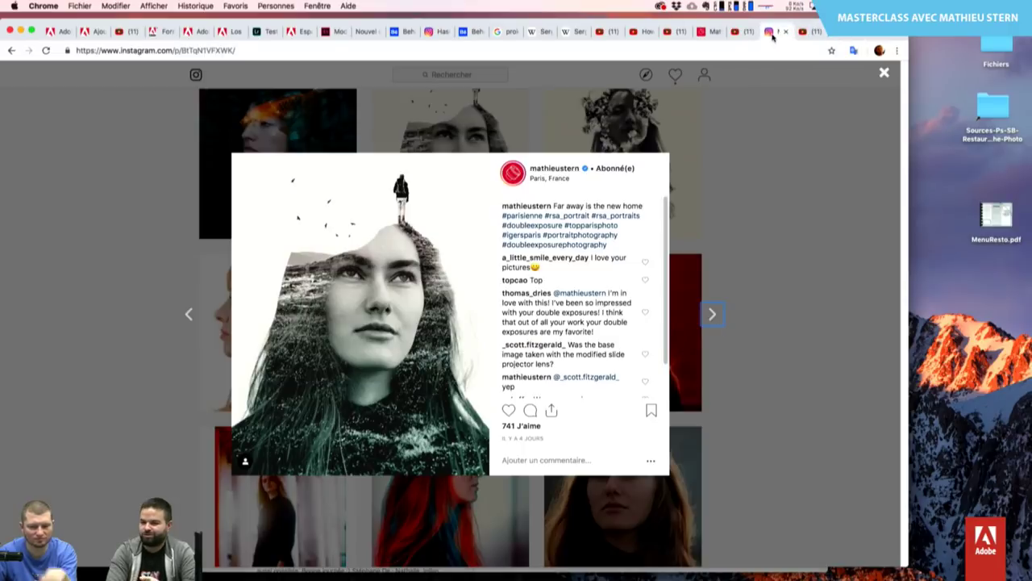
Close the post and scroll down the profile grid to the forest portraits with golden mirror frames.
left_click(754, 143)
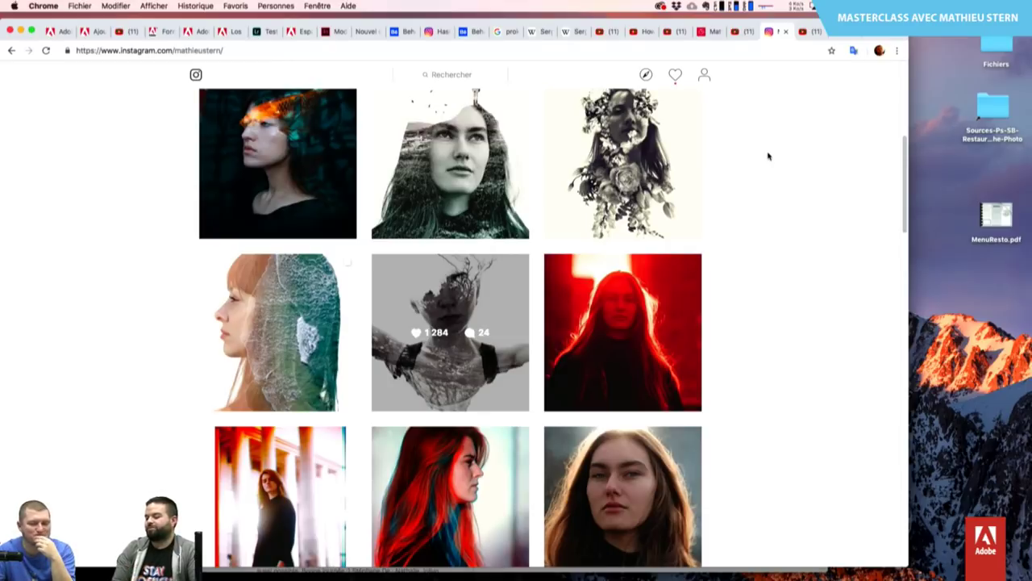
scroll(768, 155, "down", 1)
scroll(768, 156, "down", 1)
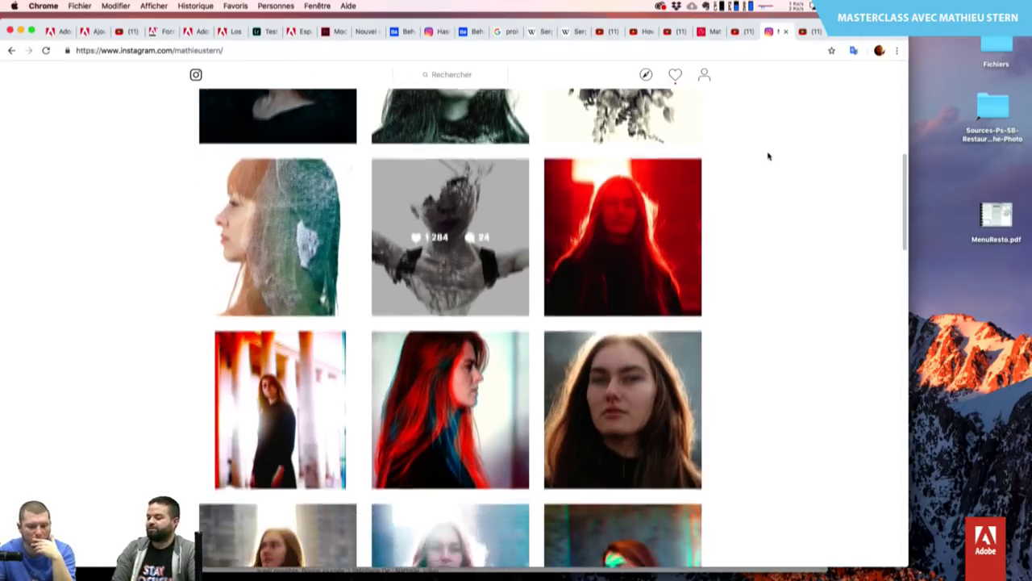
scroll(768, 156, "down", 2)
scroll(768, 156, "down", 1)
scroll(768, 155, "down", 2)
scroll(768, 156, "down", 1)
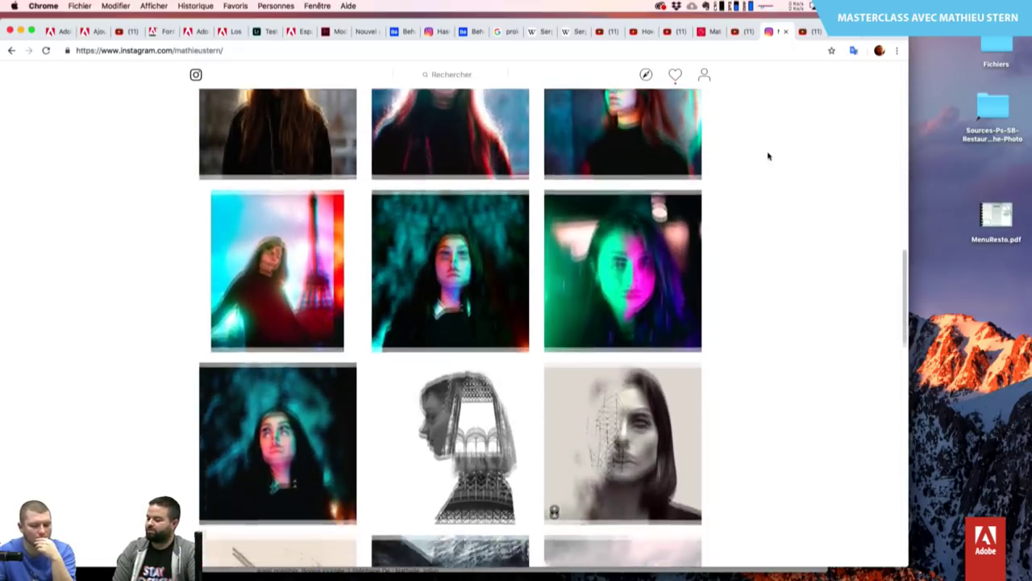
scroll(768, 156, "down", 1)
scroll(768, 156, "down", 1)
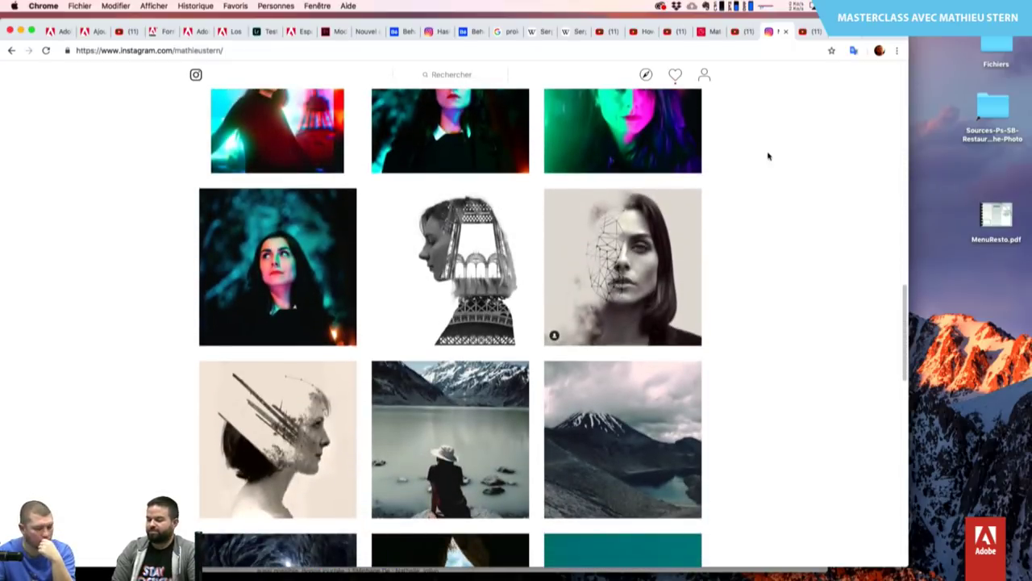
scroll(768, 155, "down", 1)
scroll(768, 156, "down", 2)
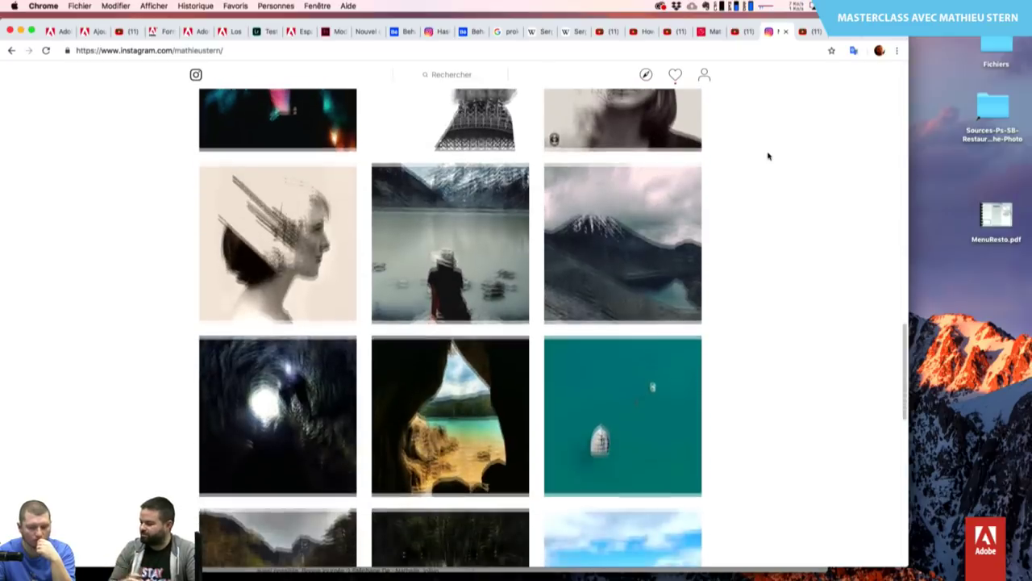
scroll(768, 156, "down", 2)
scroll(767, 155, "down", 2)
scroll(768, 156, "down", 1)
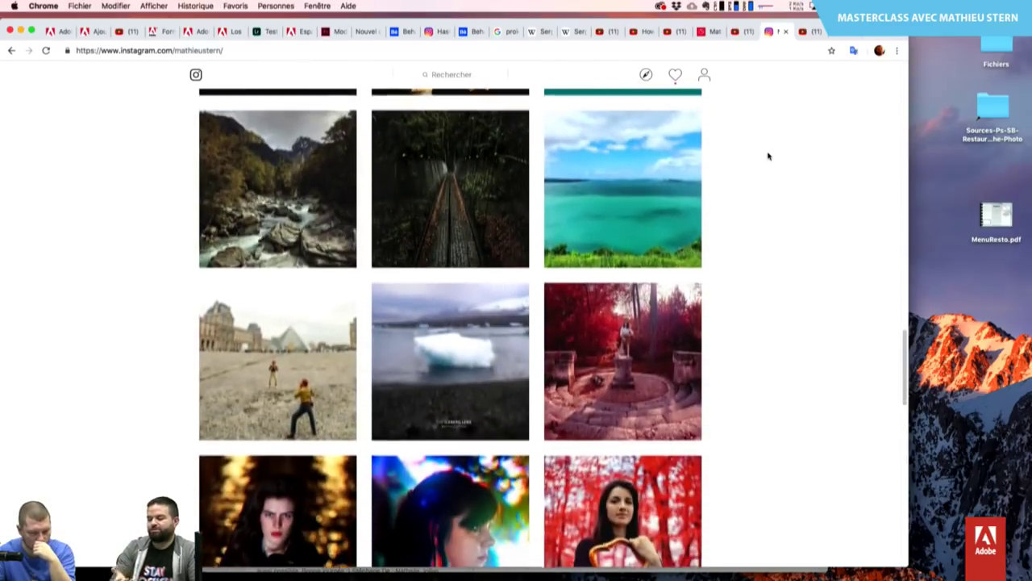
scroll(768, 156, "down", 2)
scroll(768, 155, "down", 1)
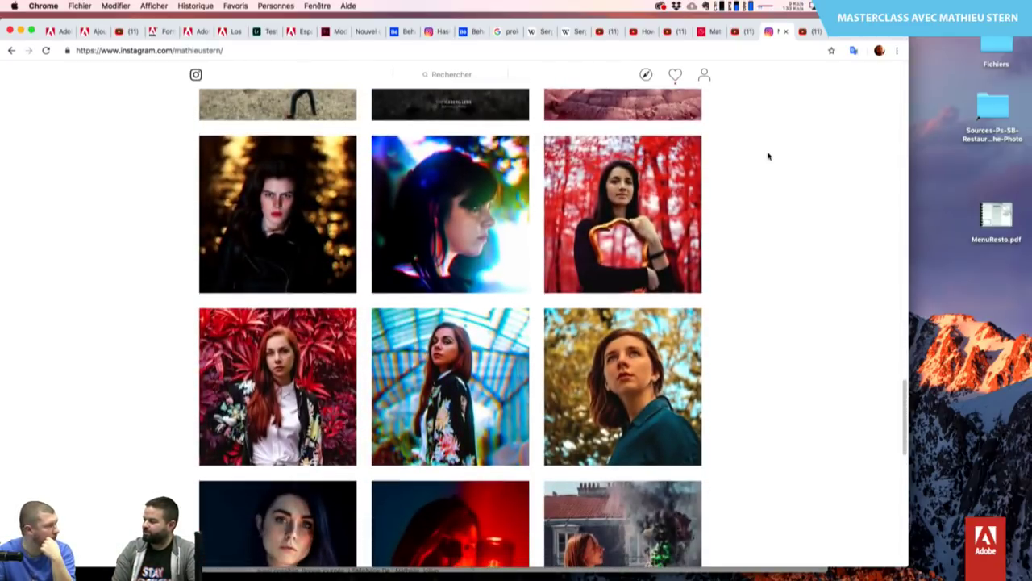
scroll(767, 156, "down", 1)
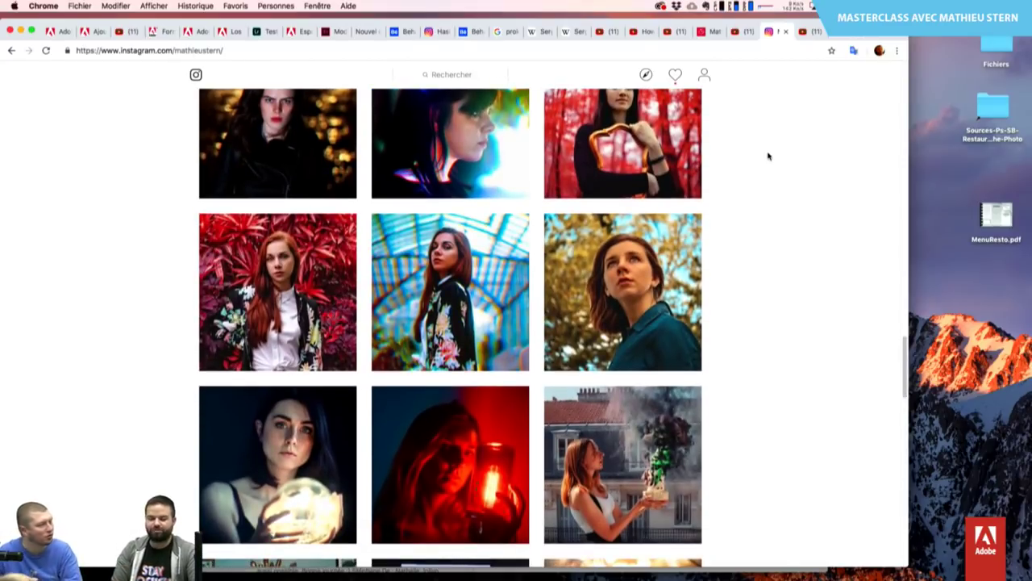
scroll(768, 156, "down", 2)
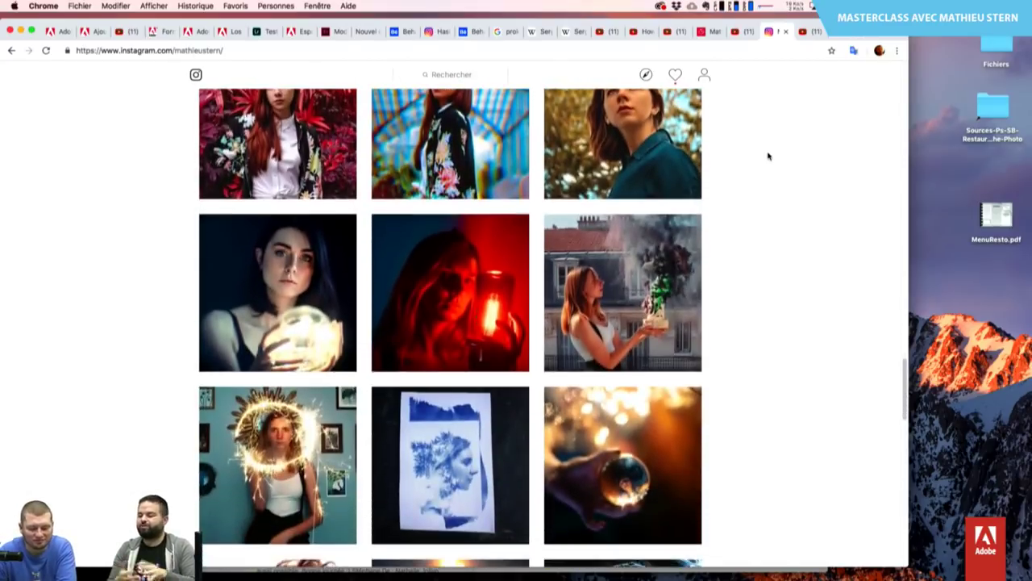
scroll(768, 156, "down", 1)
scroll(768, 156, "down", 1)
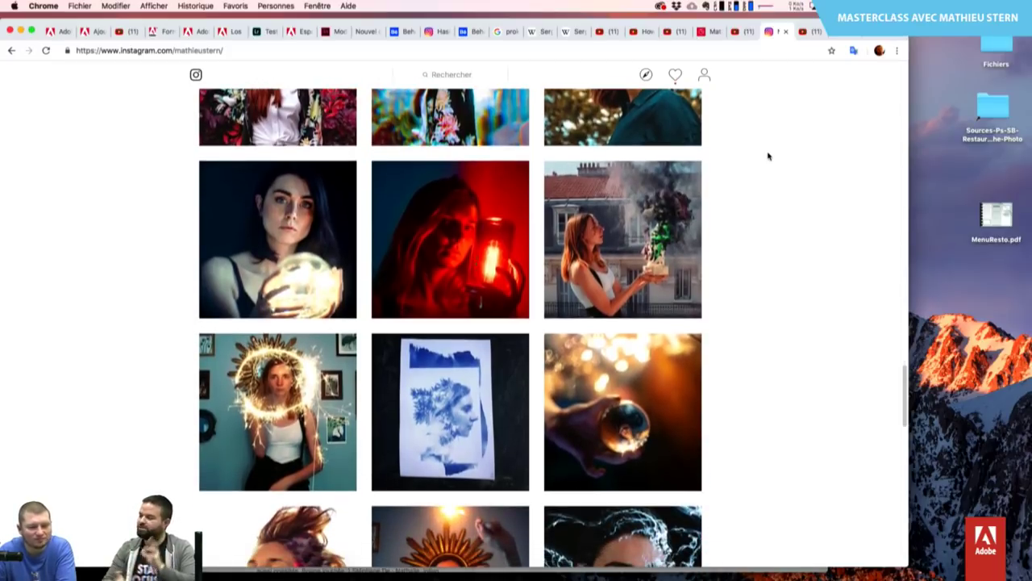
scroll(768, 155, "down", 1)
scroll(768, 156, "down", 1)
scroll(768, 156, "down", 1)
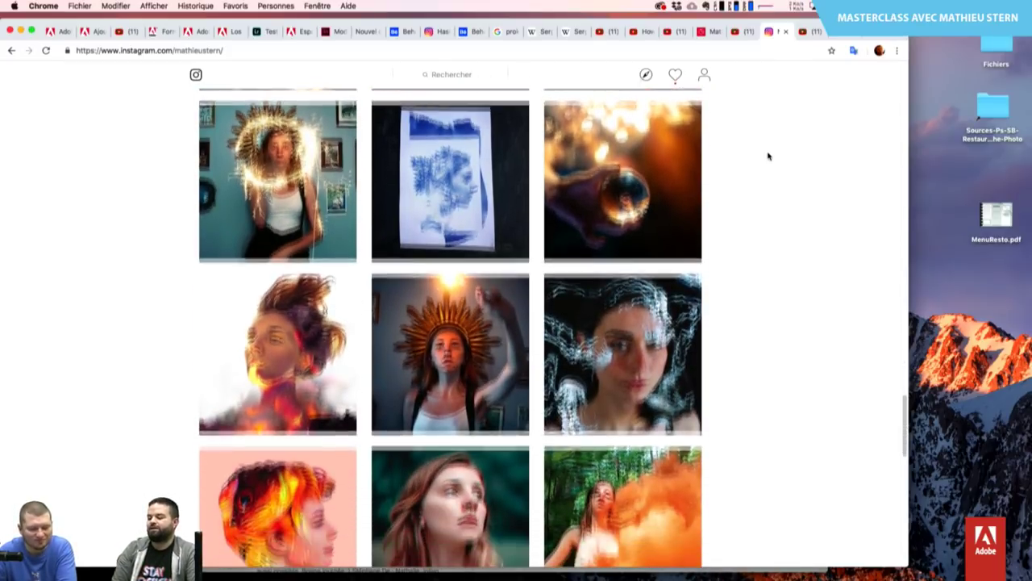
scroll(768, 156, "down", 1)
scroll(768, 156, "down", 1)
scroll(767, 156, "down", 1)
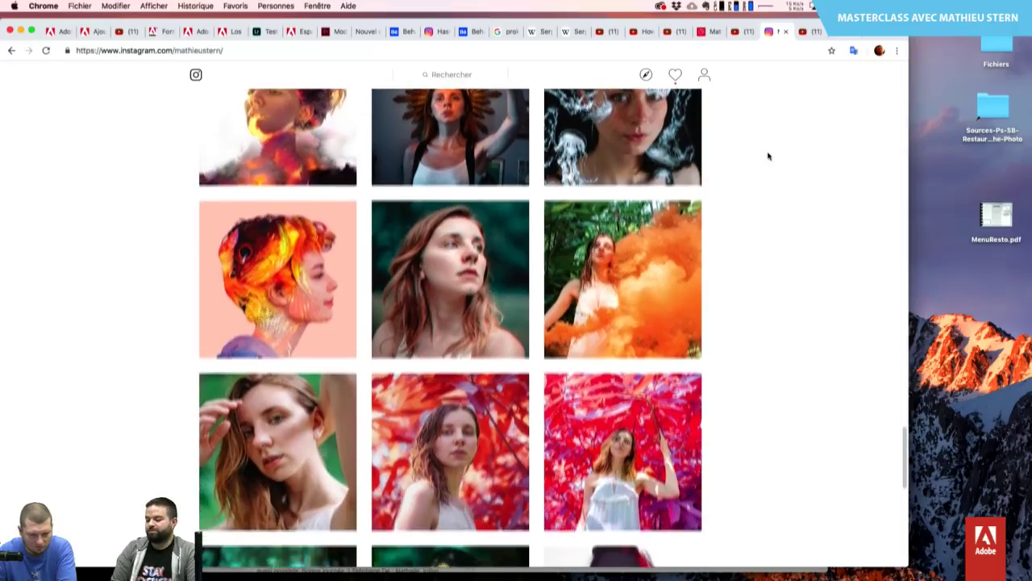
scroll(768, 155, "down", 1)
scroll(768, 156, "down", 1)
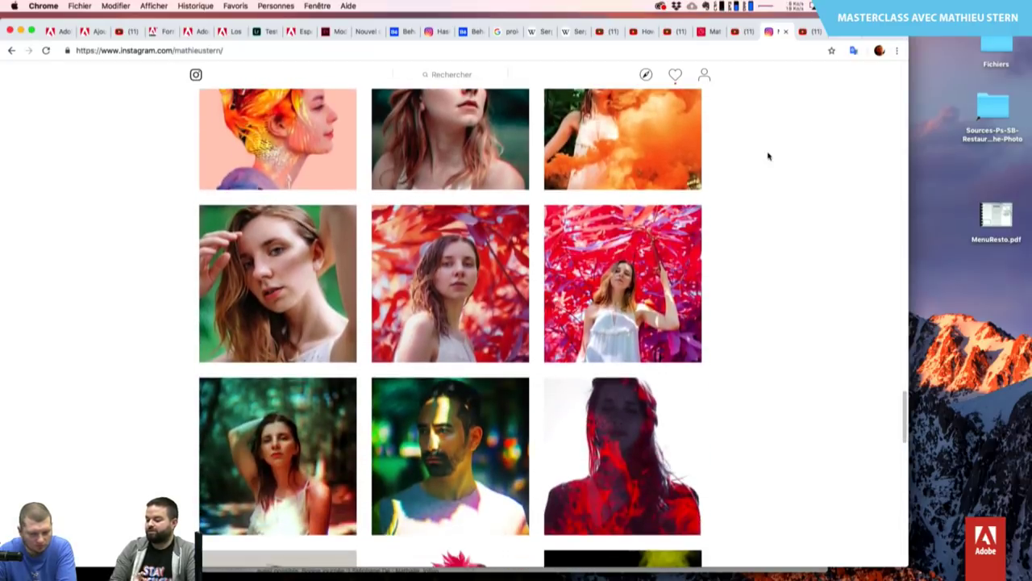
scroll(768, 156, "down", 1)
scroll(768, 155, "down", 1)
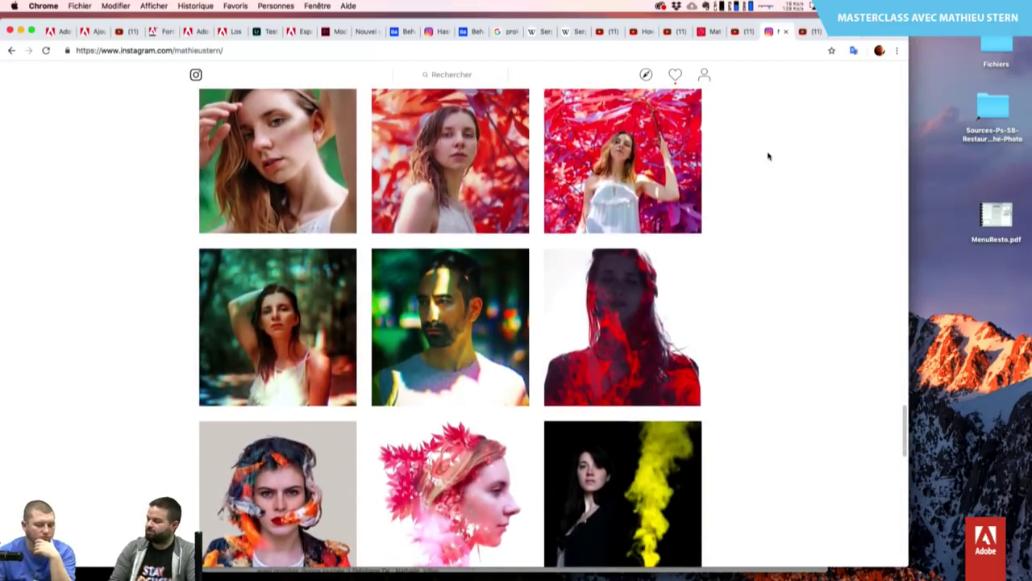
scroll(768, 155, "down", 1)
scroll(768, 155, "down", 1)
scroll(768, 156, "down", 1)
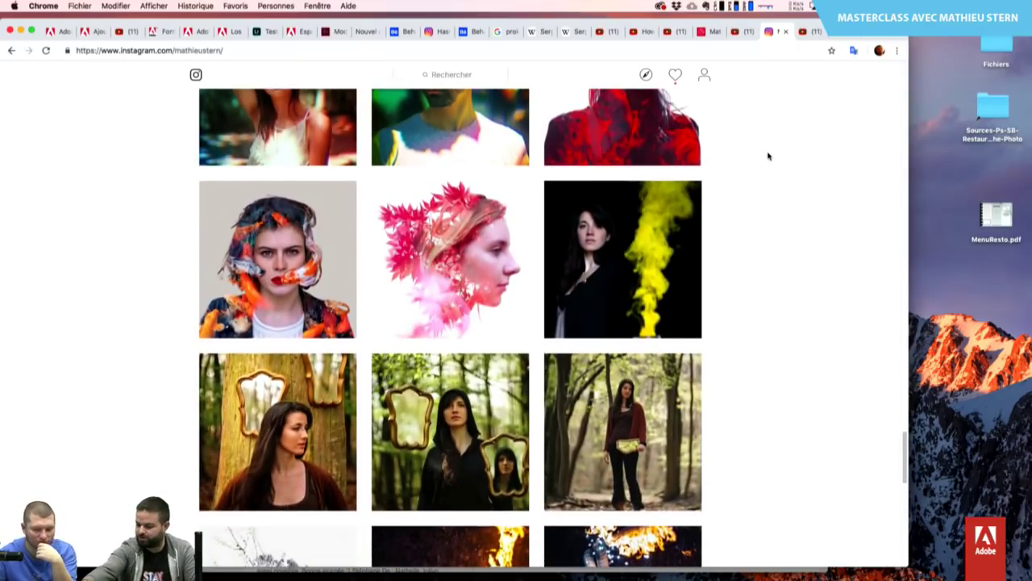
left_click(327, 226)
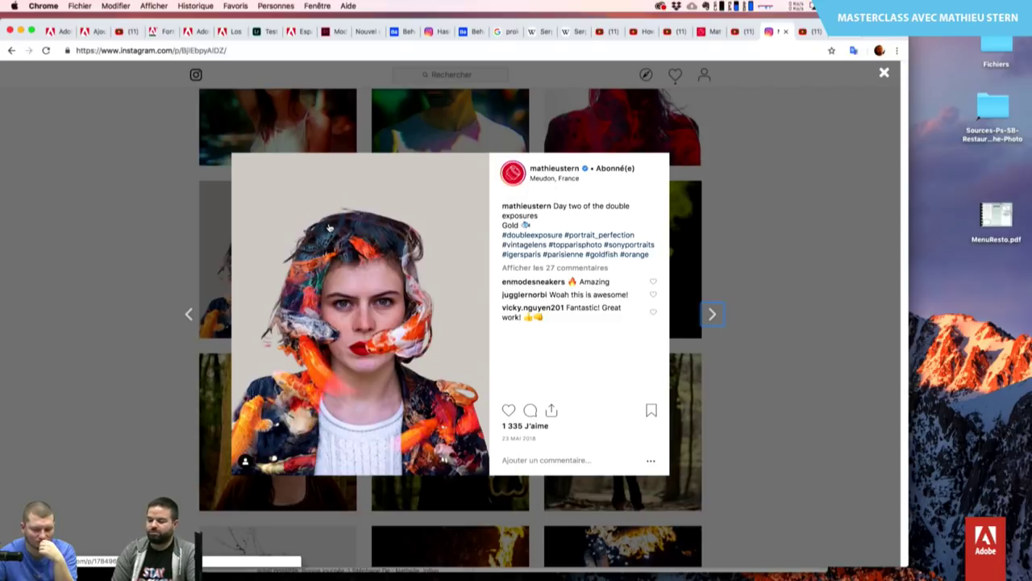
left_click(801, 377)
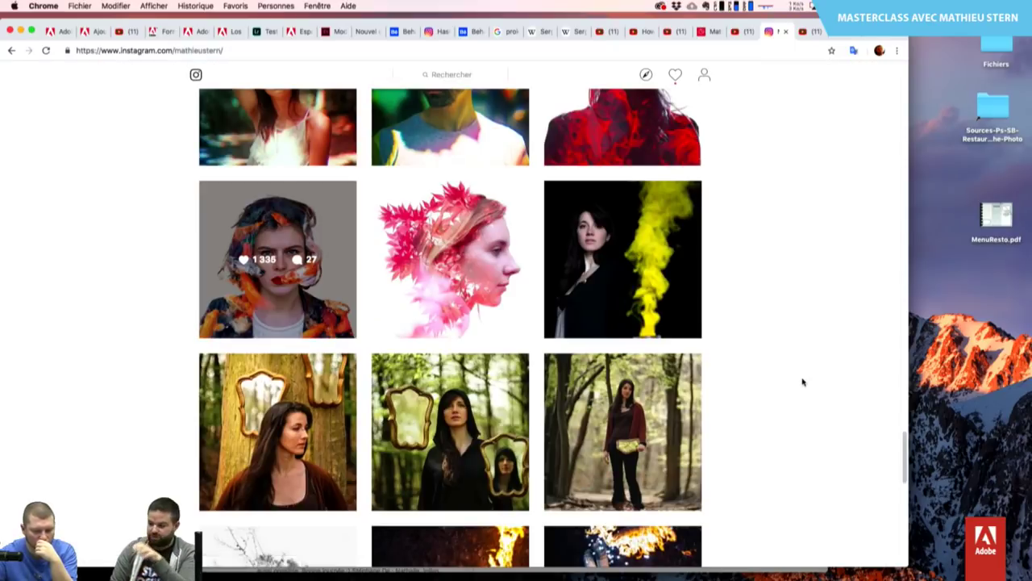
Scroll down the Instagram profile grid, past autumn-leaves and candle-lit portraits, to the red camera trichromy photo.
scroll(802, 377, "down", 3)
scroll(803, 377, "down", 2)
scroll(803, 377, "down", 3)
scroll(803, 377, "down", 3)
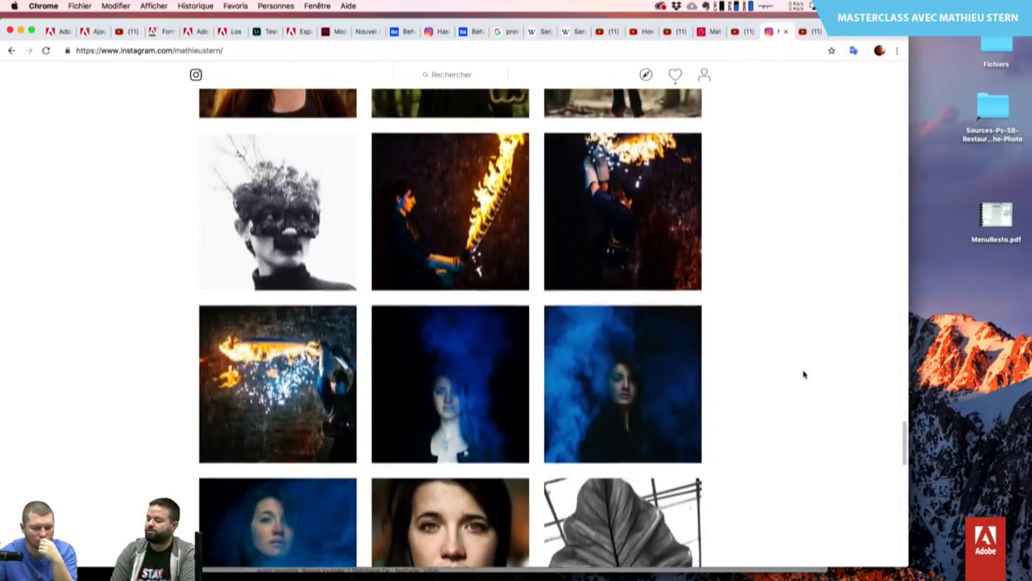
scroll(803, 375, "down", 2)
scroll(804, 373, "down", 1)
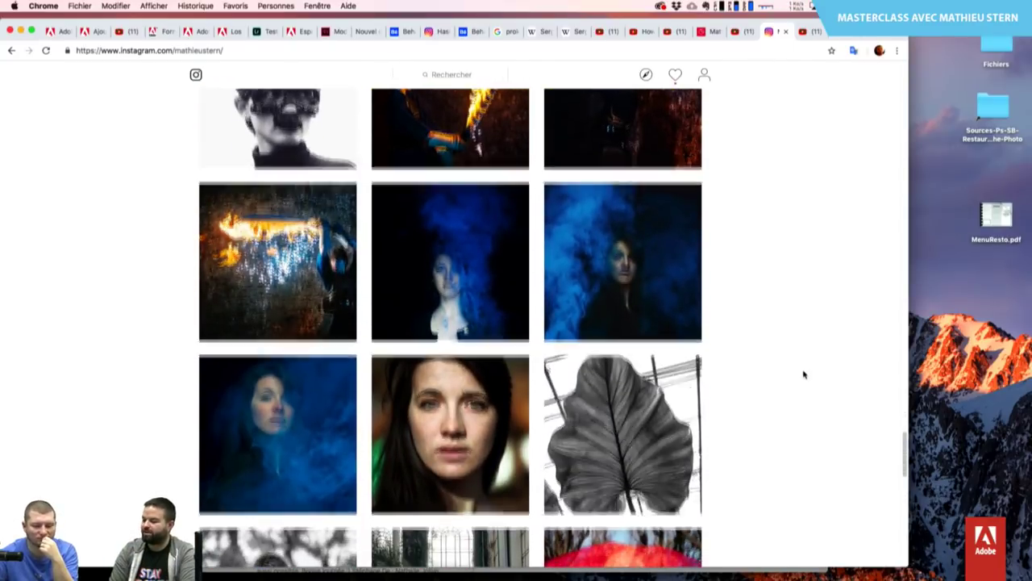
scroll(804, 373, "down", 4)
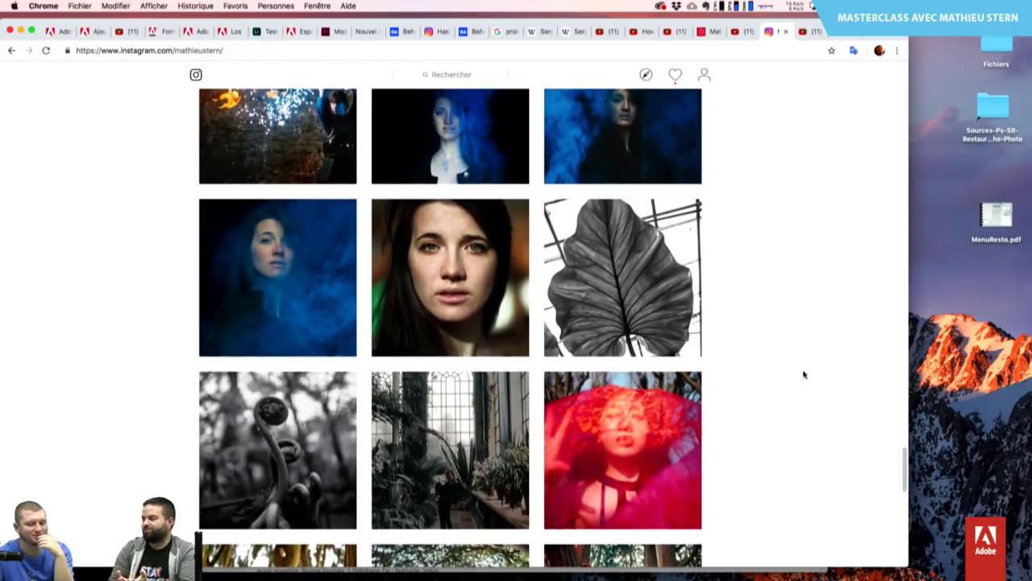
scroll(803, 373, "down", 3)
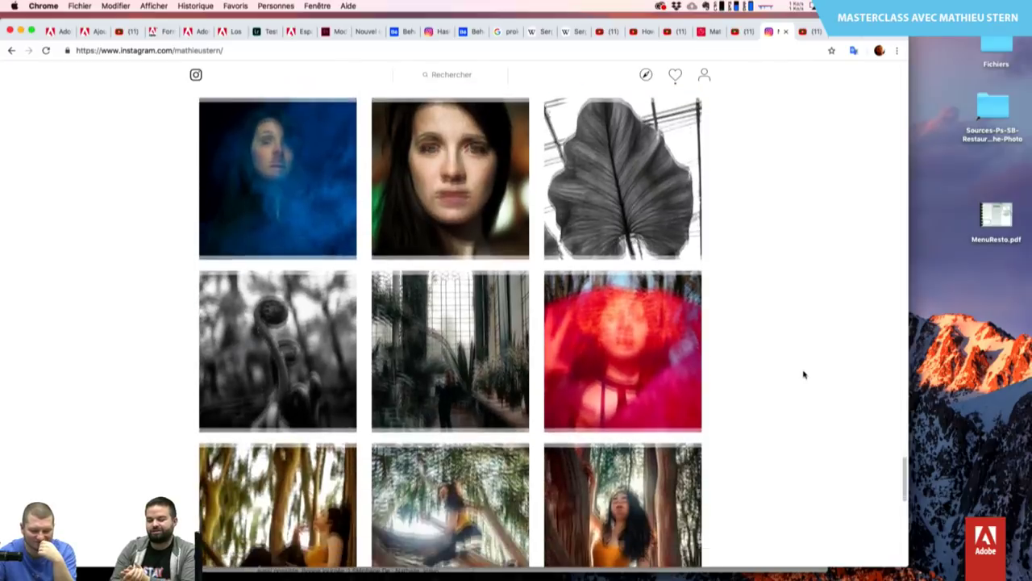
scroll(803, 373, "down", 2)
scroll(803, 374, "down", 2)
scroll(803, 373, "down", 5)
scroll(803, 373, "down", 1)
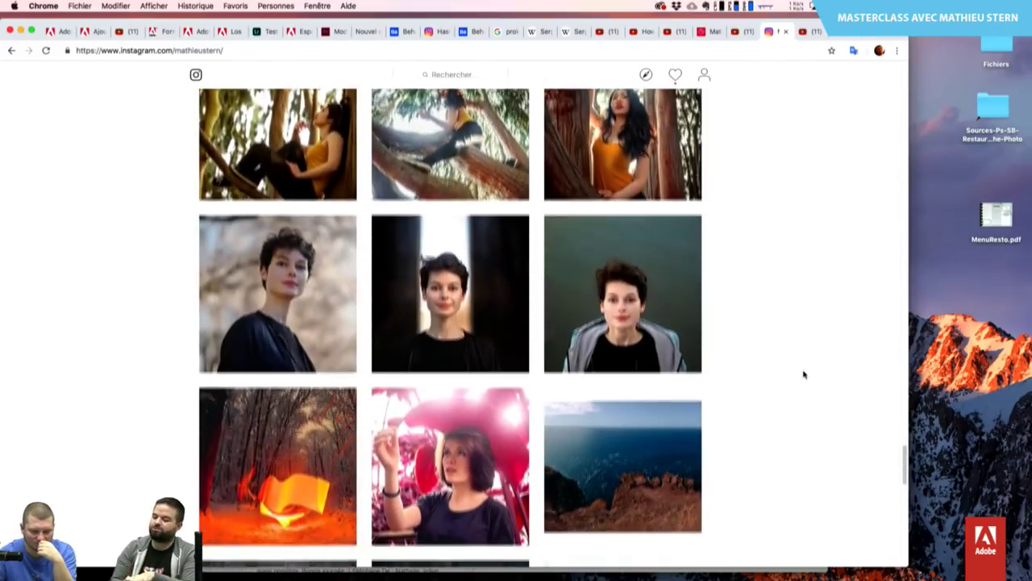
scroll(803, 374, "down", 3)
scroll(804, 373, "down", 1)
scroll(804, 373, "down", 2)
scroll(803, 373, "down", 3)
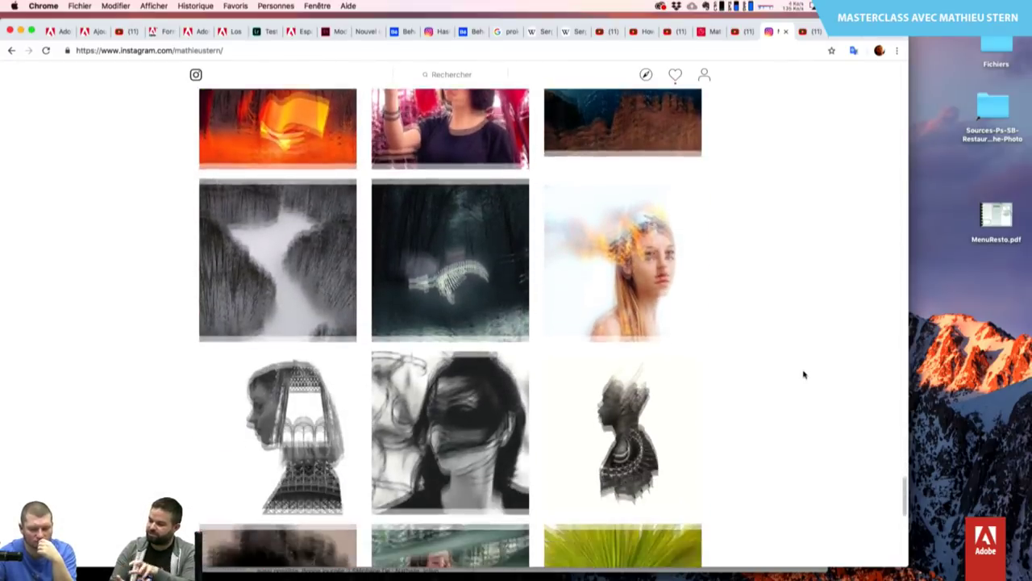
scroll(804, 373, "down", 1)
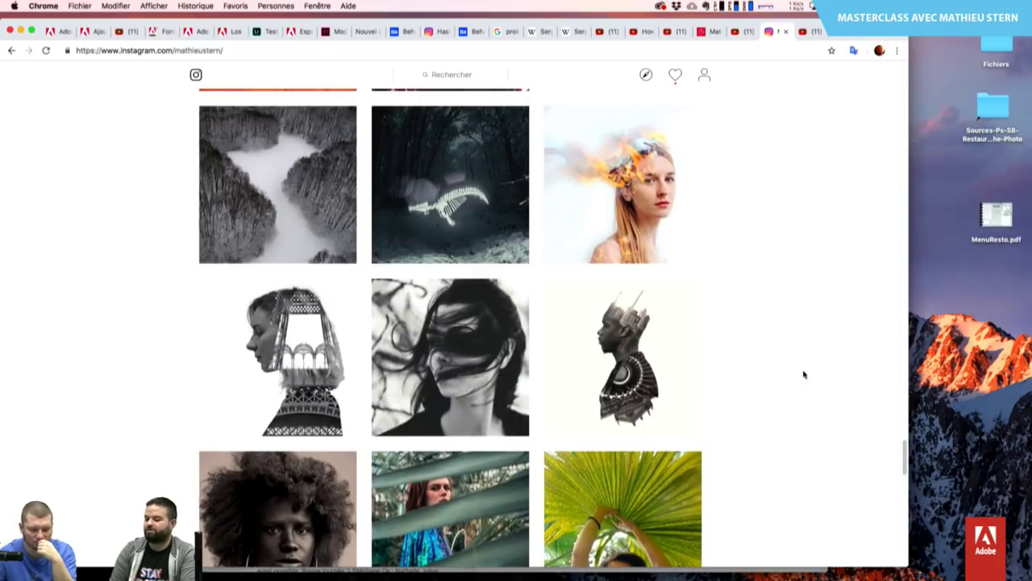
scroll(804, 375, "down", 1)
scroll(804, 374, "down", 4)
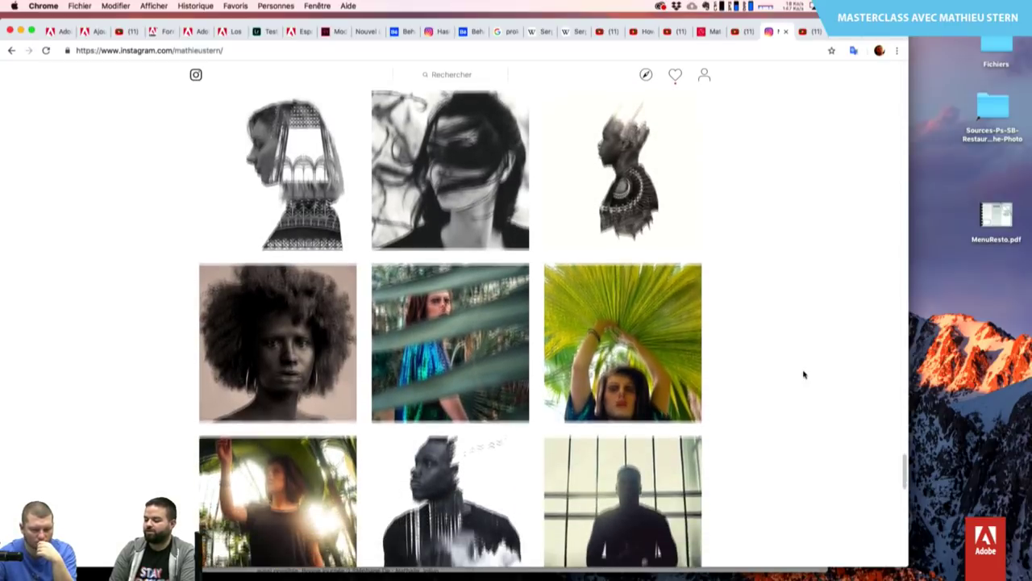
scroll(804, 374, "down", 2)
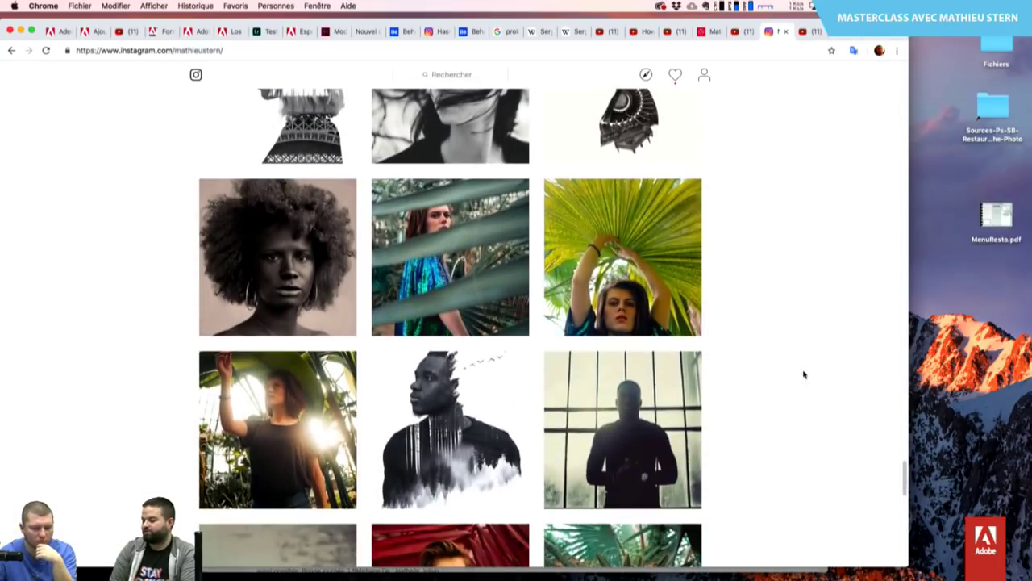
scroll(804, 374, "down", 1)
scroll(804, 374, "down", 3)
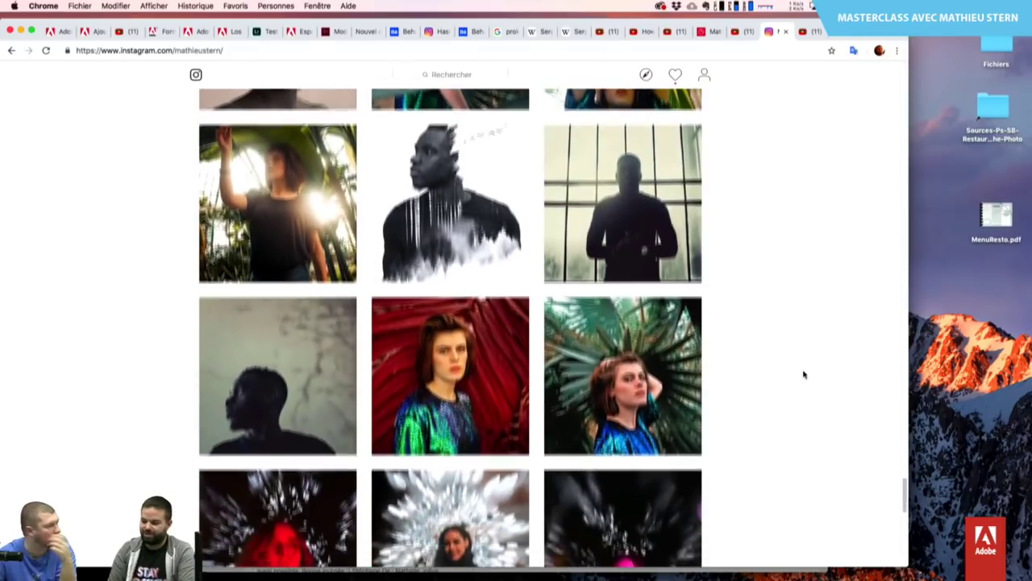
scroll(804, 374, "down", 1)
scroll(804, 374, "down", 1)
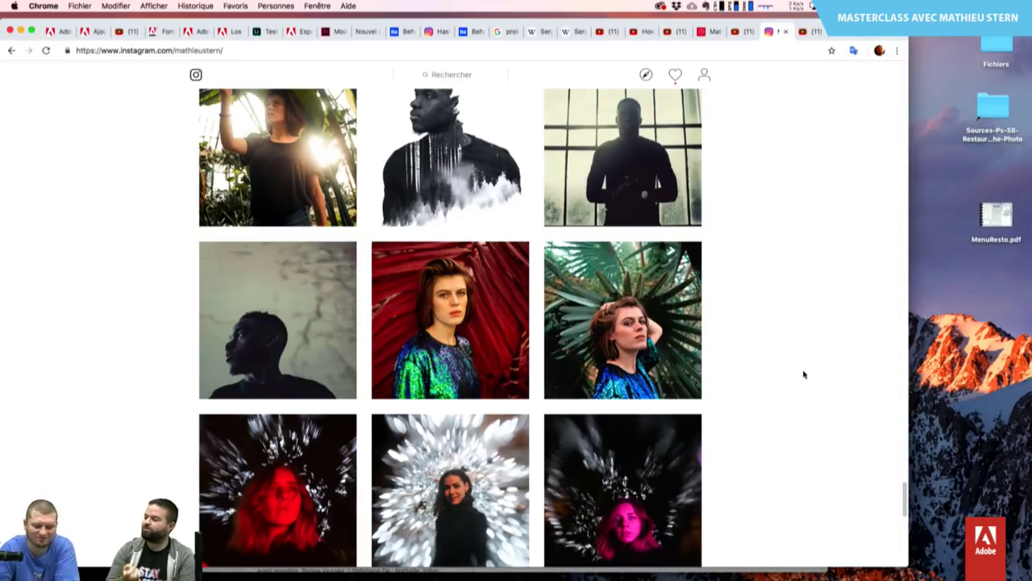
scroll(803, 373, "up", 3)
scroll(804, 374, "up", 2)
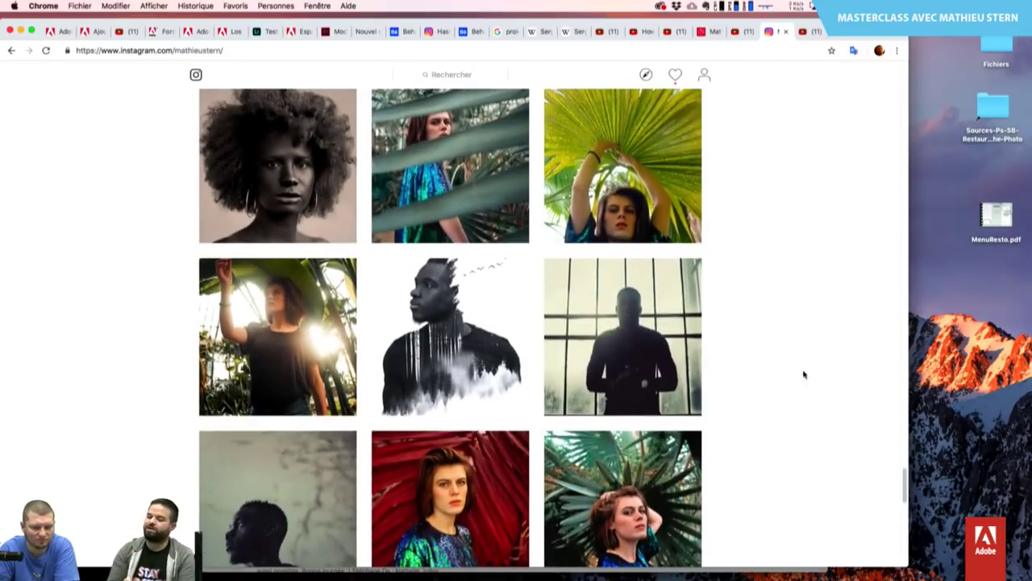
scroll(804, 374, "down", 1)
scroll(803, 374, "down", 2)
scroll(803, 373, "down", 5)
scroll(803, 374, "down", 2)
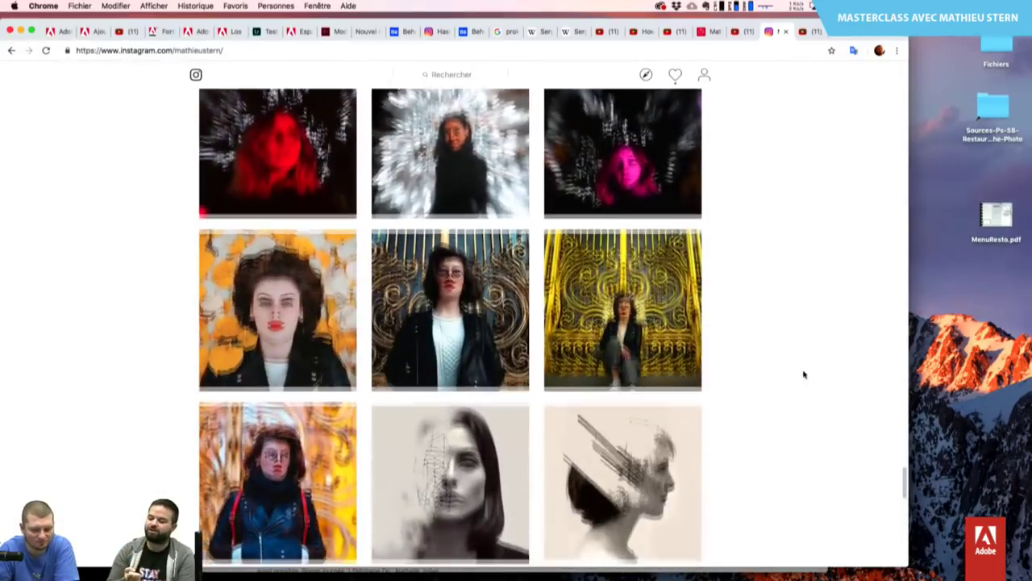
scroll(803, 373, "down", 3)
scroll(803, 374, "down", 1)
scroll(803, 373, "down", 4)
scroll(803, 374, "down", 1)
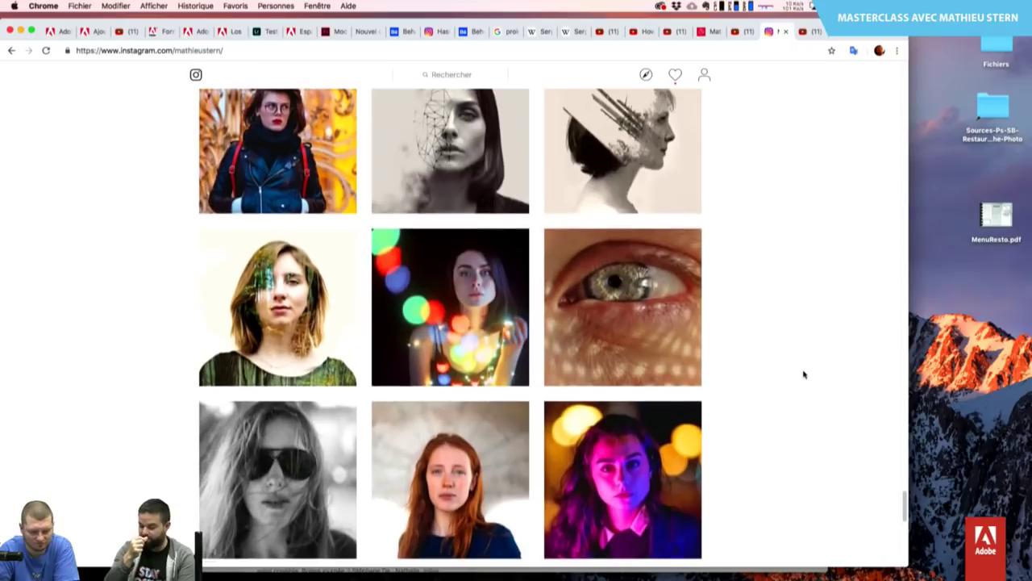
scroll(804, 374, "down", 1)
scroll(803, 373, "down", 1)
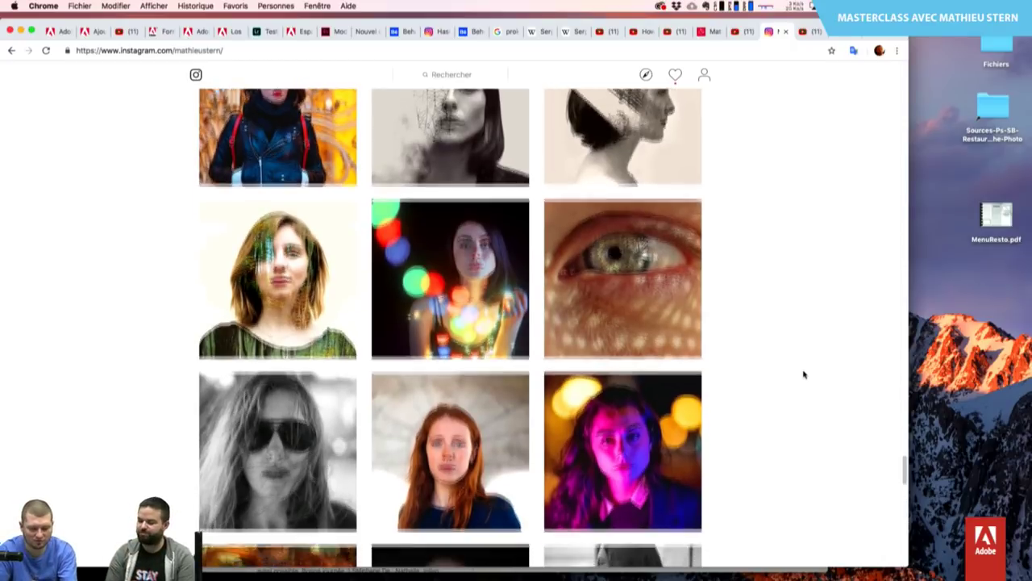
scroll(803, 374, "down", 4)
scroll(803, 373, "down", 2)
scroll(803, 373, "down", 2)
scroll(804, 373, "down", 1)
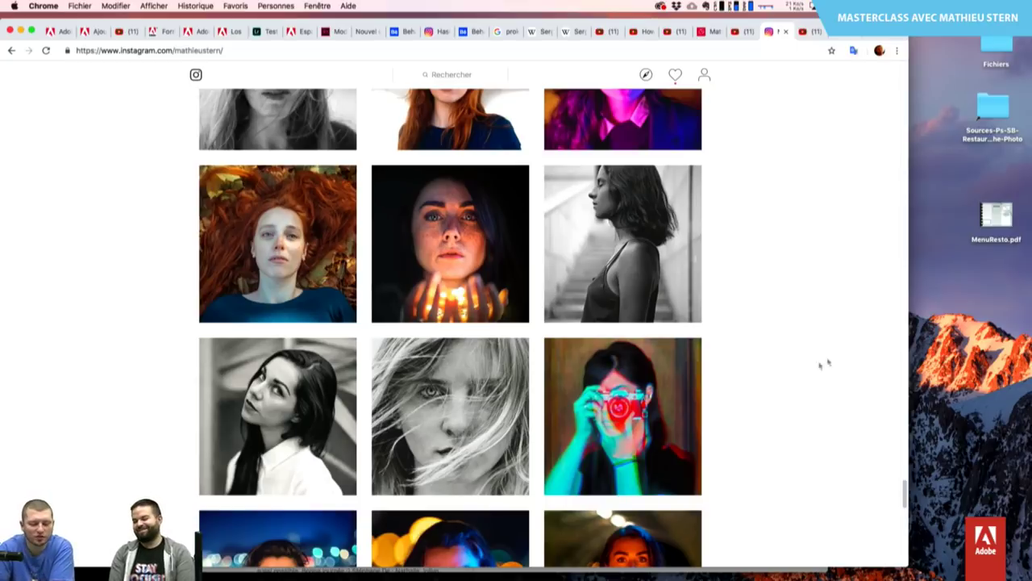
scroll(831, 384, "down", 1)
scroll(829, 384, "down", 2)
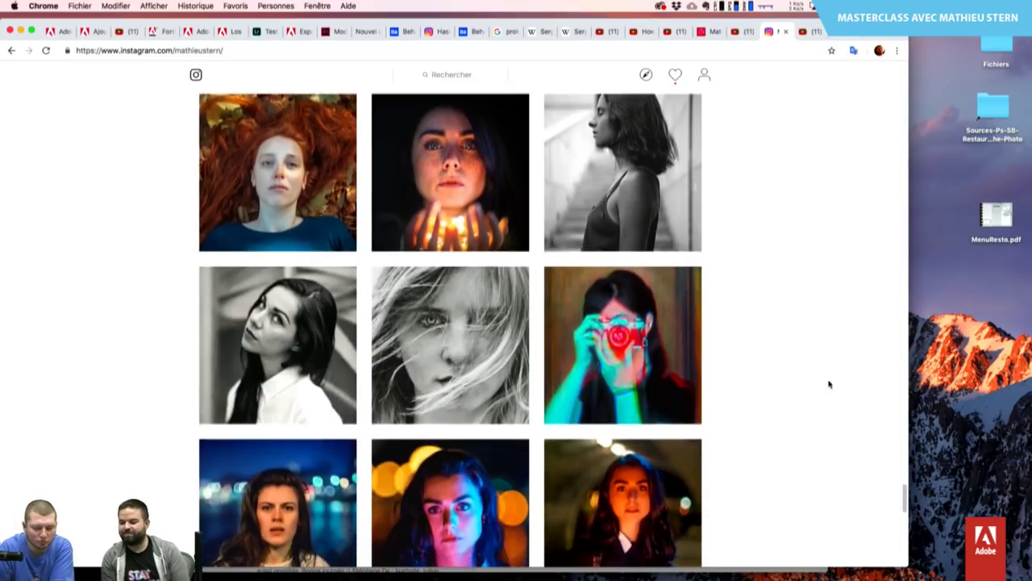
Open the red-camera trichromy portrait post, then switch to the Prokoudine-Gorski Wikipedia article.
left_click(680, 294)
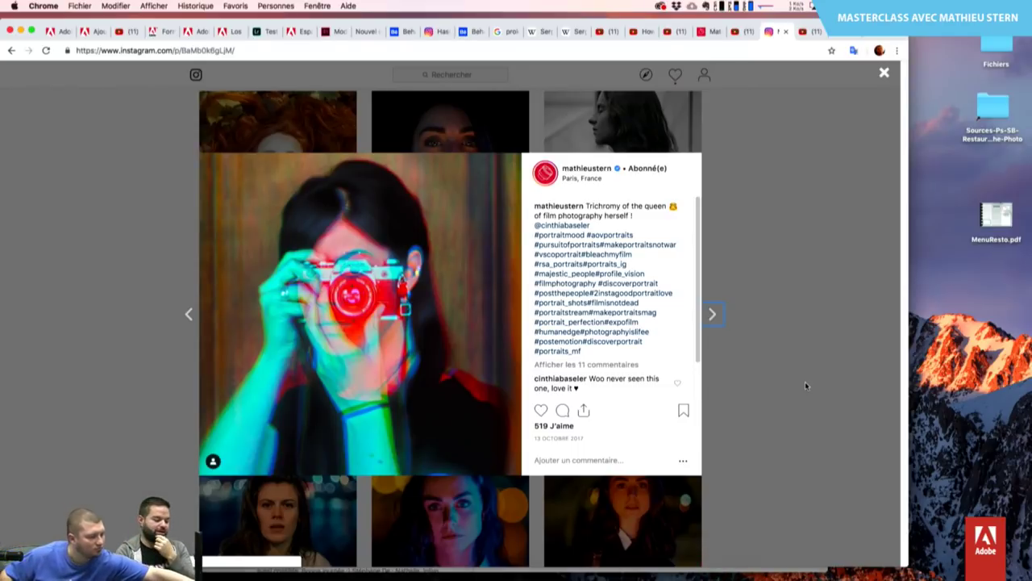
left_click(536, 32)
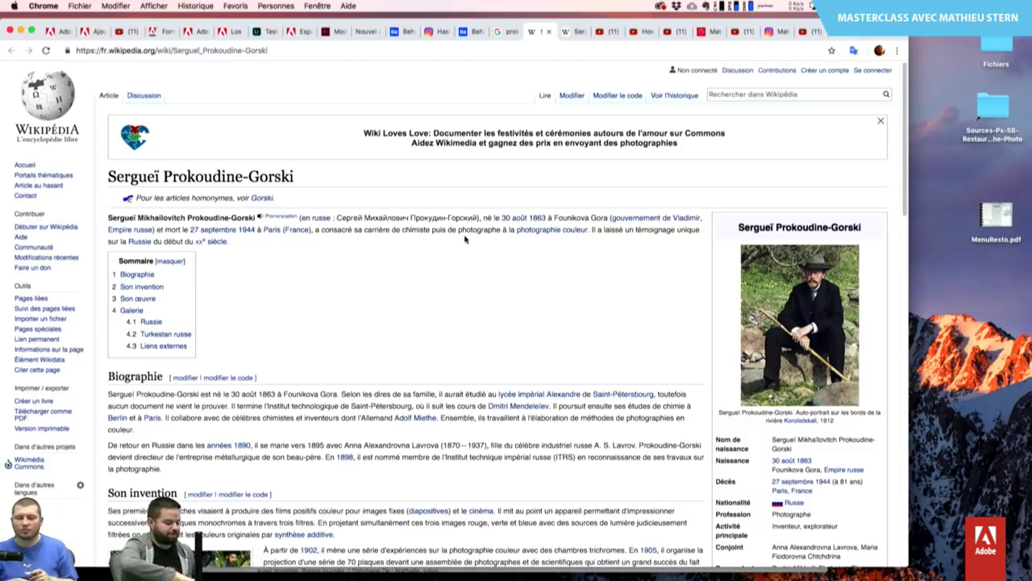
Scroll the French Wikipedia article and enlarge the Alleia_Hamerops_composite.jpg image in the media viewer.
scroll(445, 376, "down", 5)
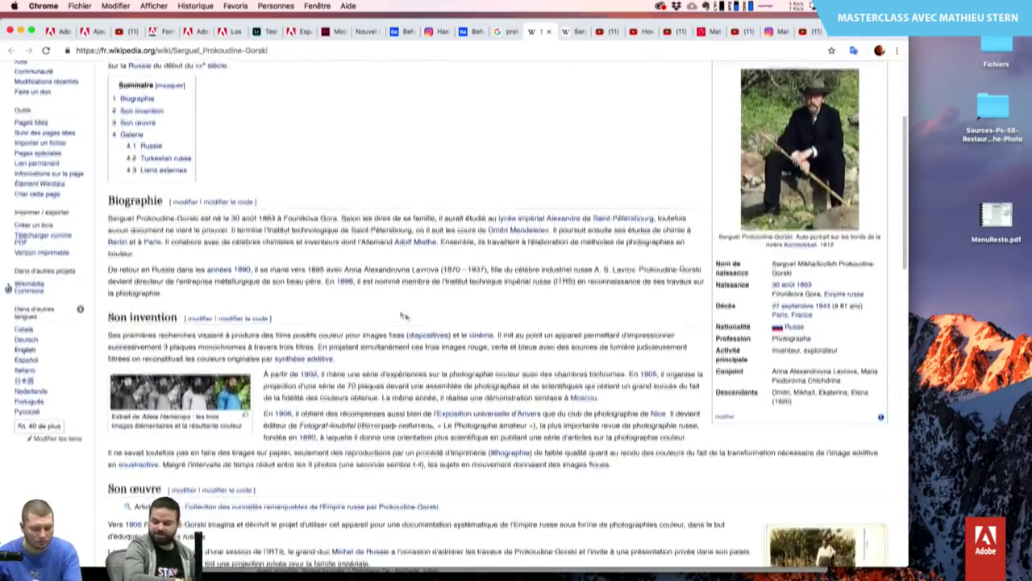
scroll(406, 315, "down", 2)
scroll(155, 336, "down", 1)
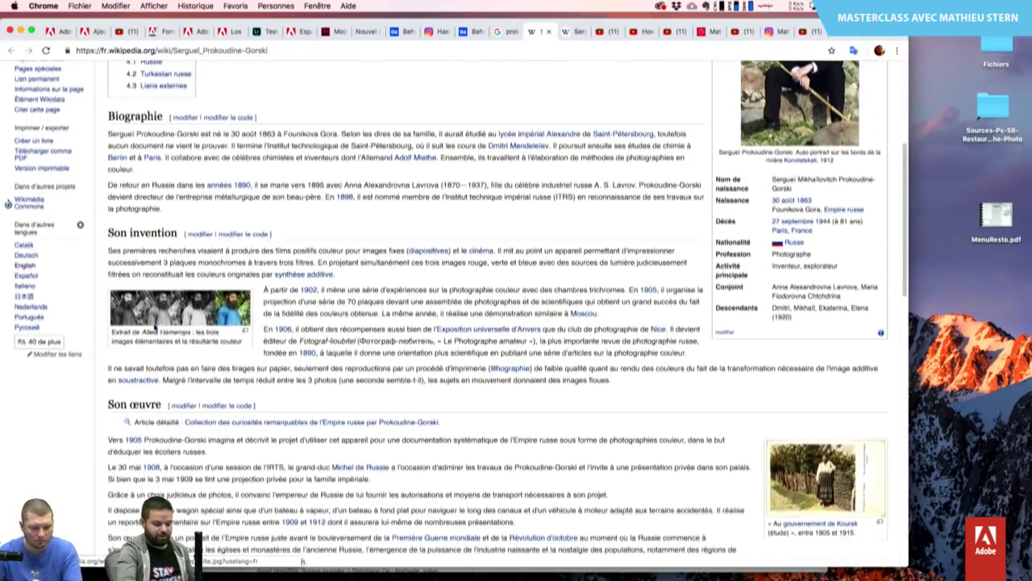
left_click(169, 309)
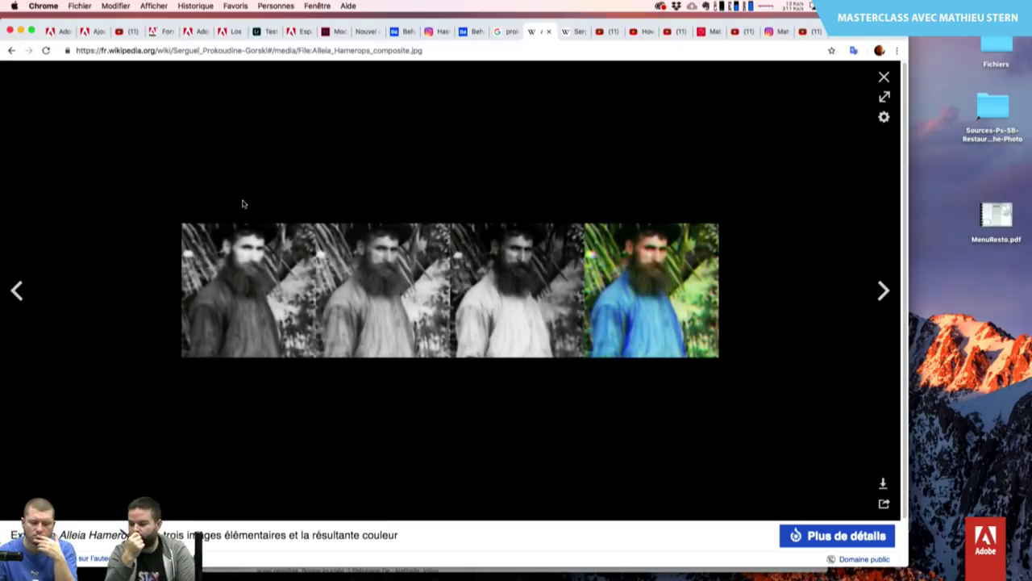
Advance the media viewer to the next image, the Alim Khan RGB composite with its three plates.
key("Right")
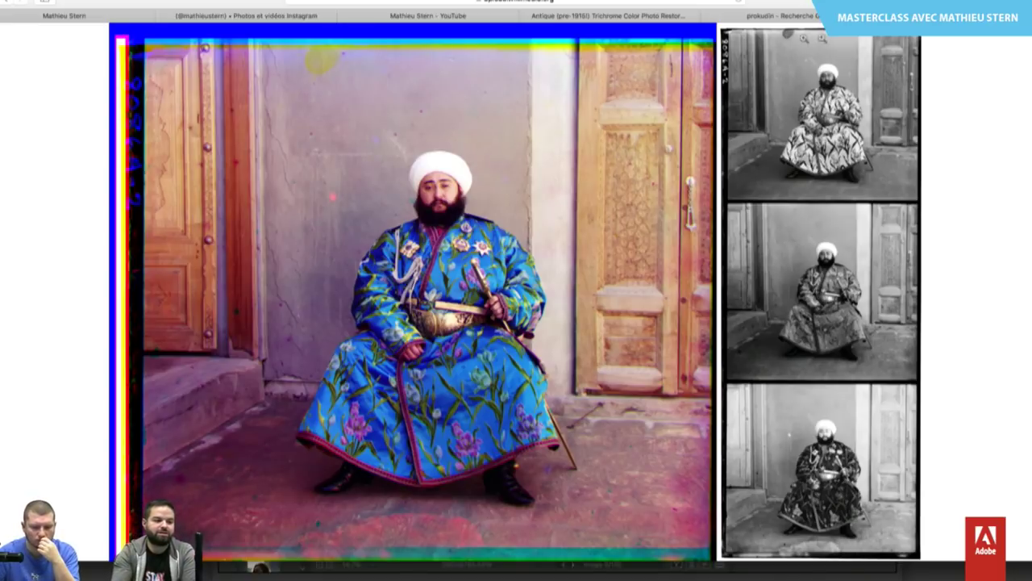
From the prokudin image results, open the greenhouse colour photo's source page and scroll through it.
left_click(807, 18)
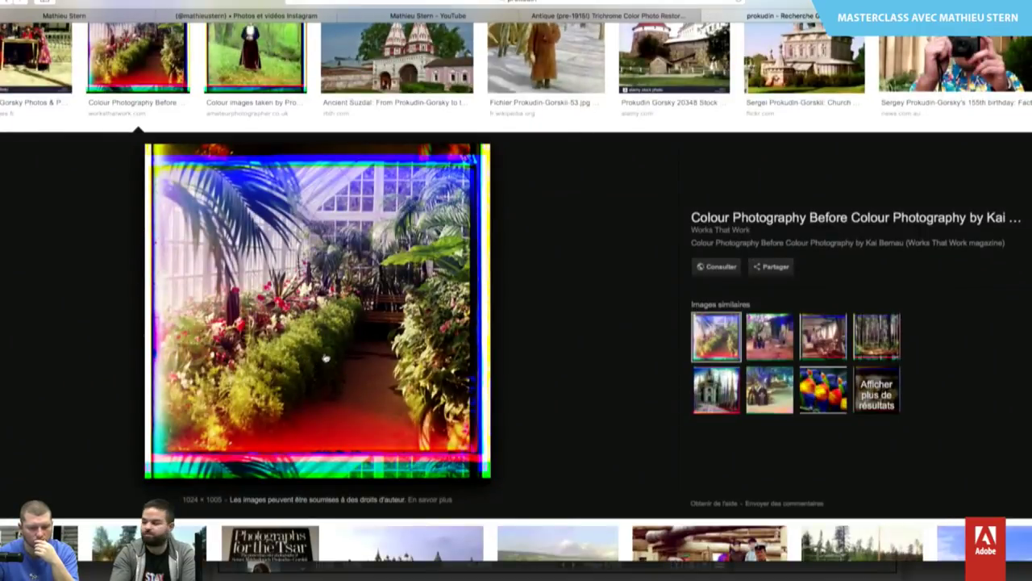
left_click(343, 361)
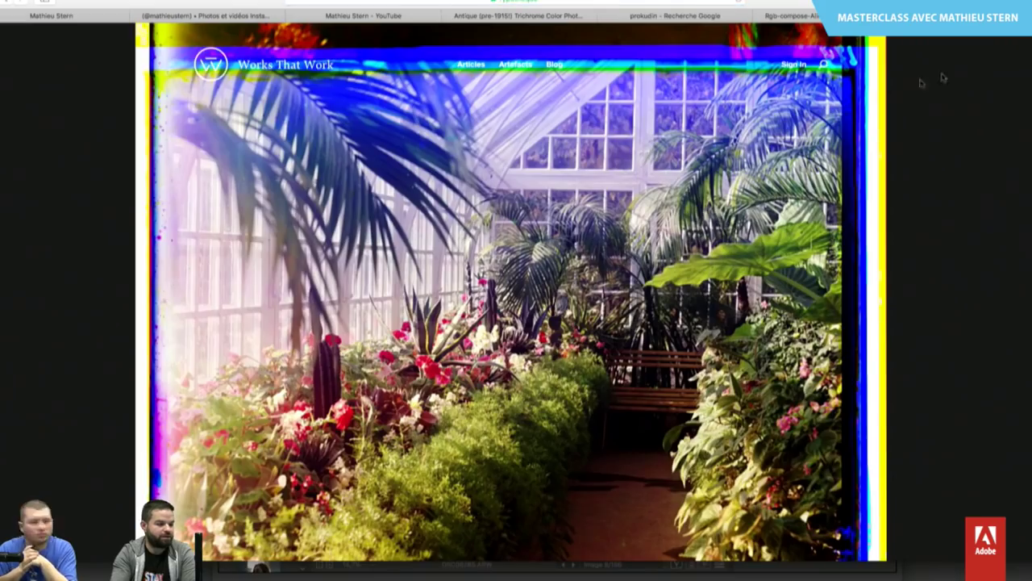
scroll(516, 322, "down", 2)
scroll(516, 323, "down", 3)
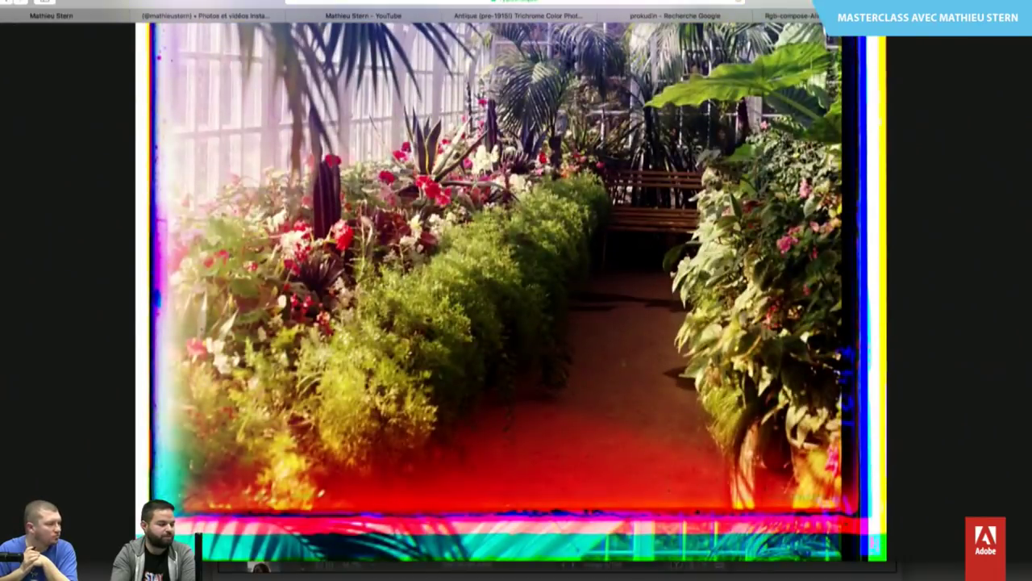
scroll(516, 323, "down", 1)
scroll(516, 323, "up", 1)
scroll(516, 291, "up", 1)
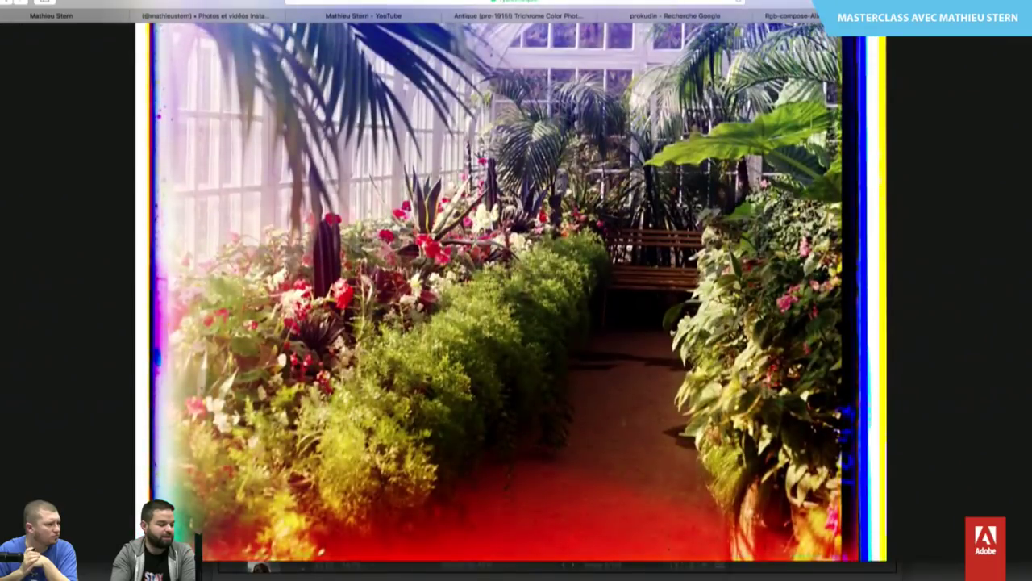
scroll(516, 290, "up", 1)
scroll(516, 290, "up", 2)
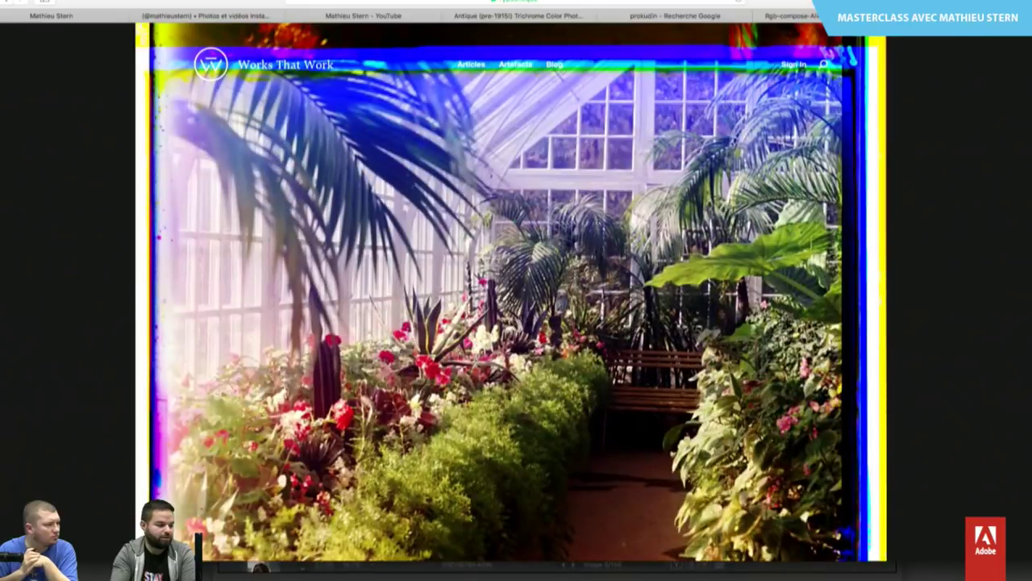
scroll(516, 291, "down", 3)
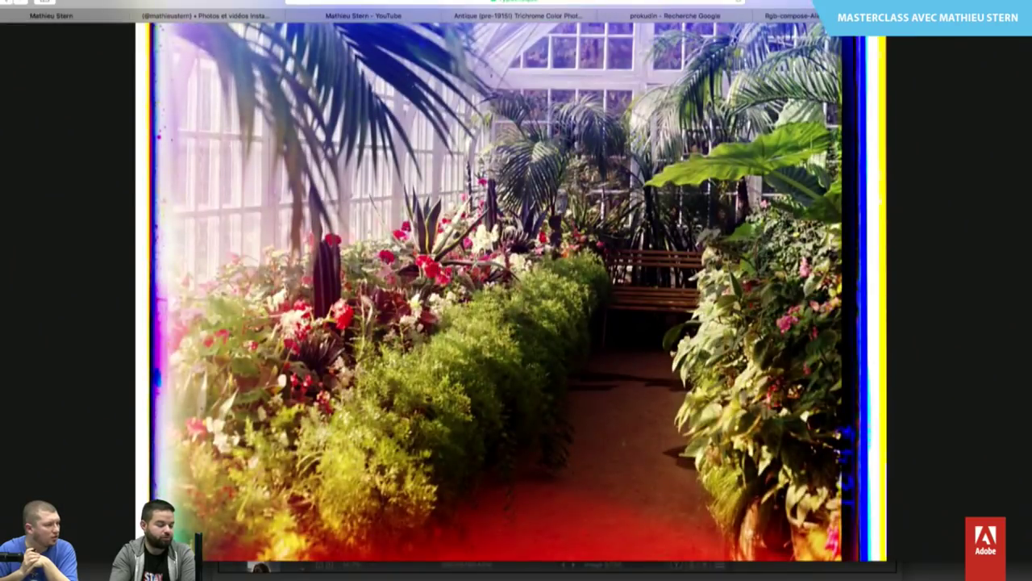
scroll(516, 291, "up", 1)
scroll(516, 291, "up", 2)
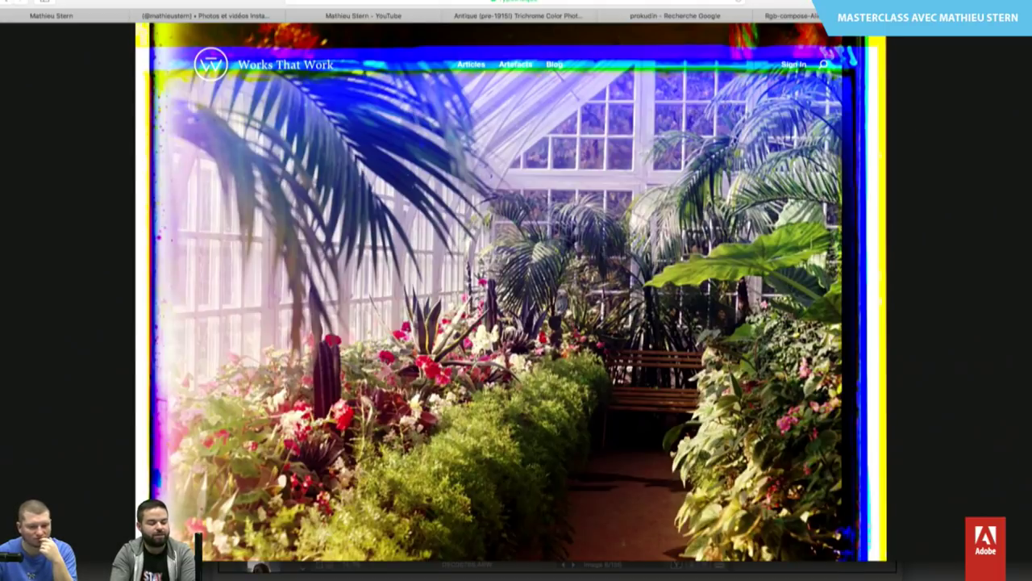
scroll(1013, 101, "down", 5)
scroll(1013, 101, "up", 2)
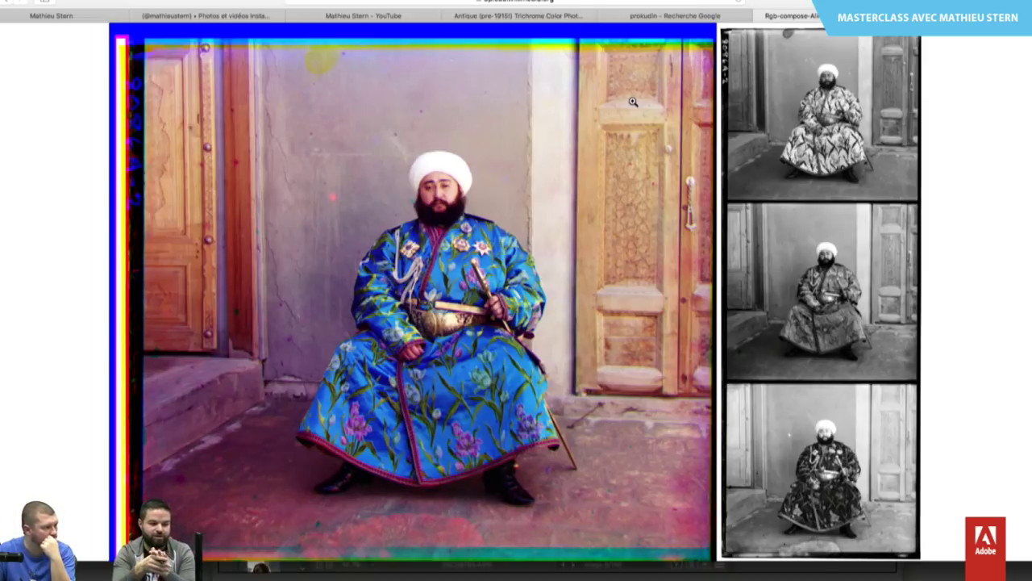
From the prokudin image results, open the Wikimedia Commons original of three women before a log house.
left_click(667, 19)
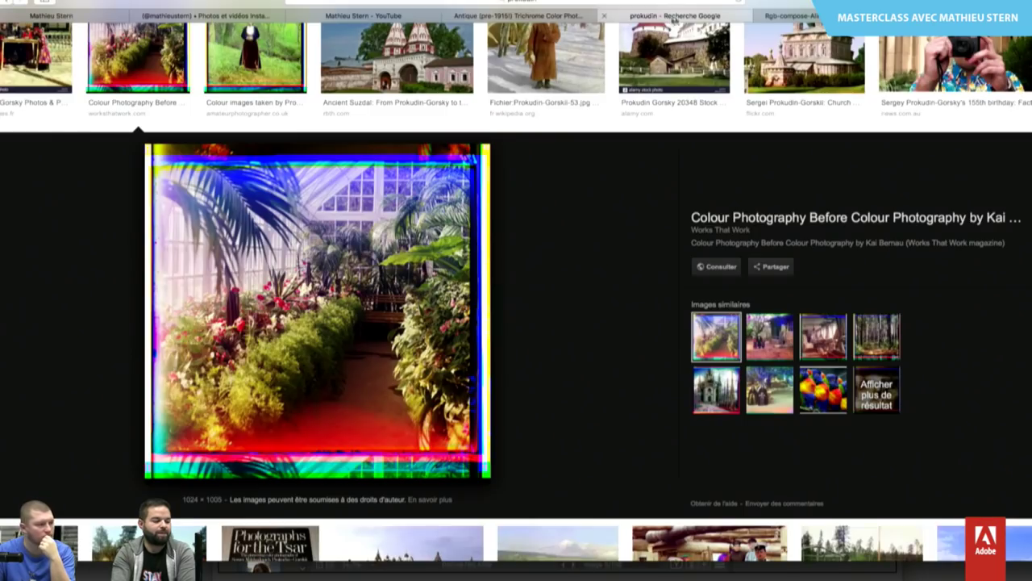
scroll(564, 323, "up", 5)
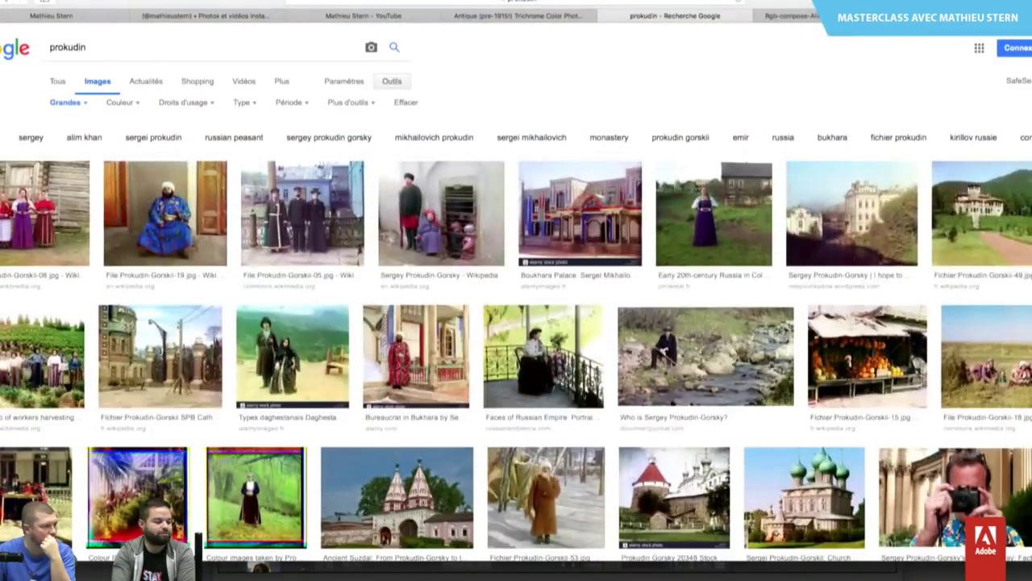
left_click(50, 234)
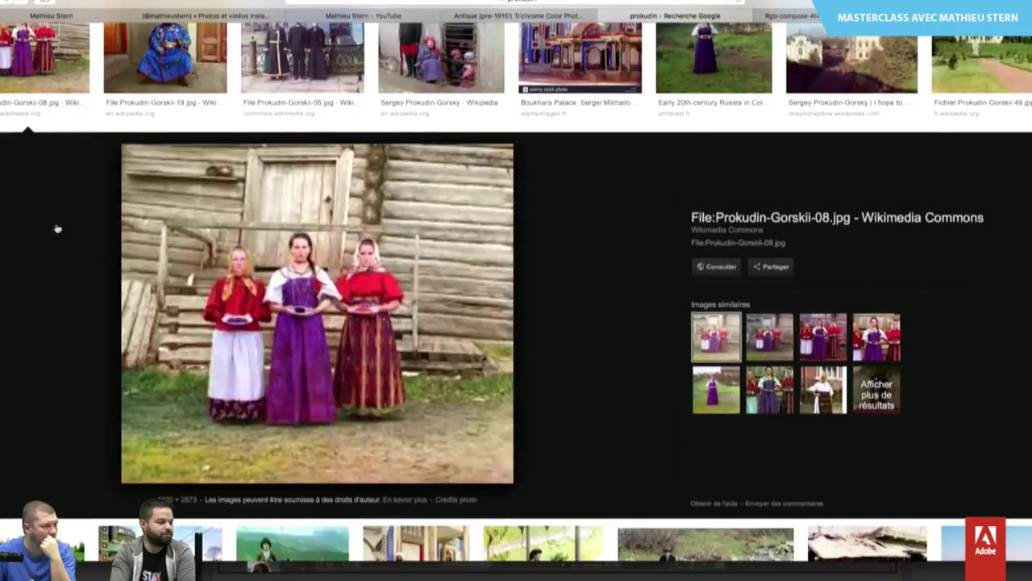
left_click(379, 274)
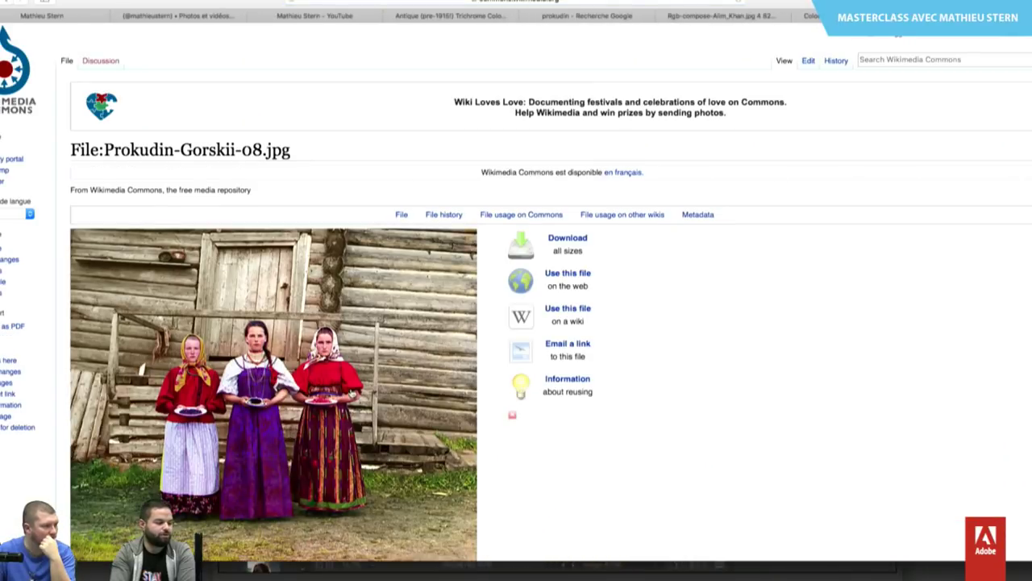
left_click(352, 394)
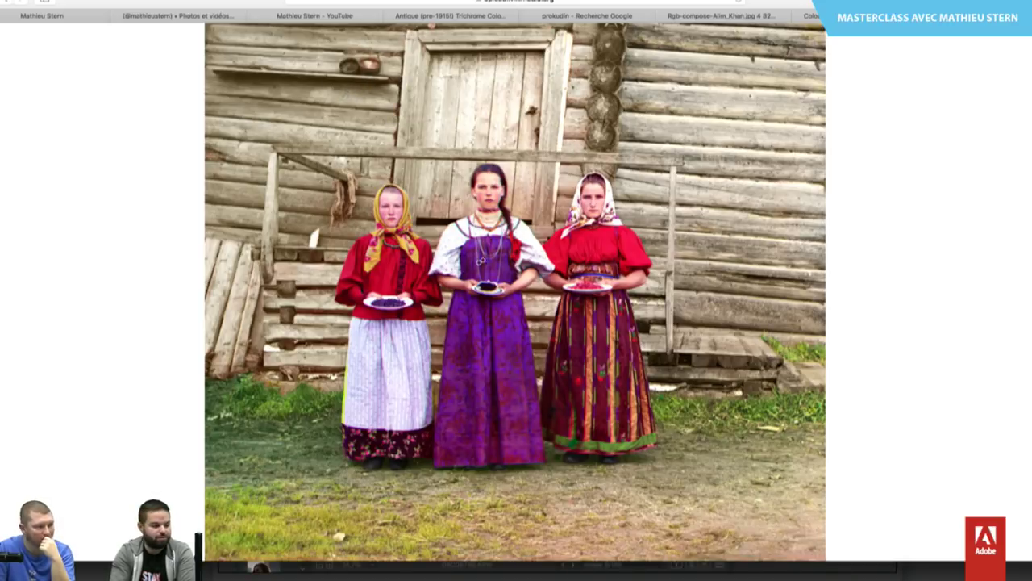
View the three-women photo at actual size, then fit it back into the window.
left_click(487, 200)
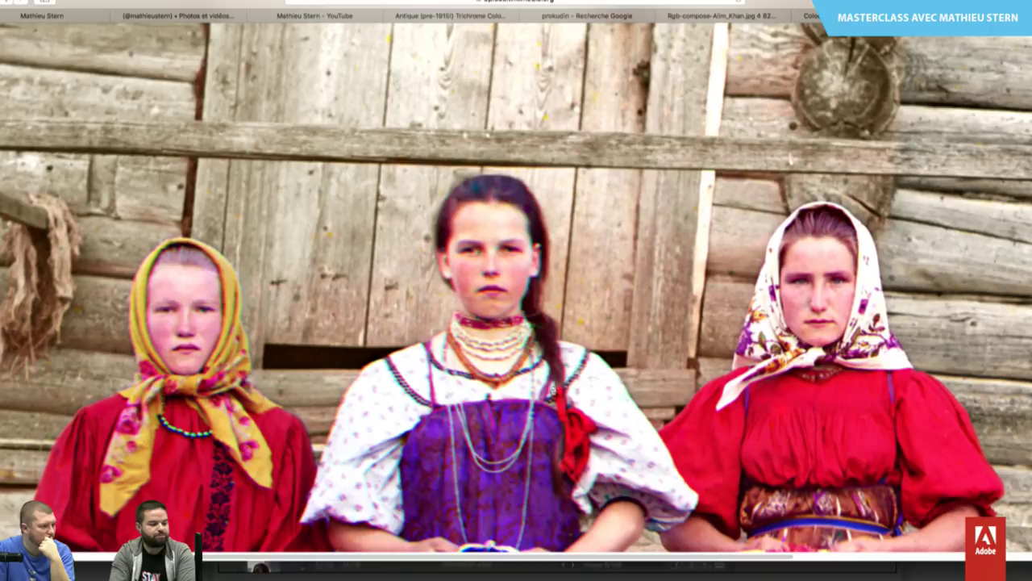
left_click(523, 343)
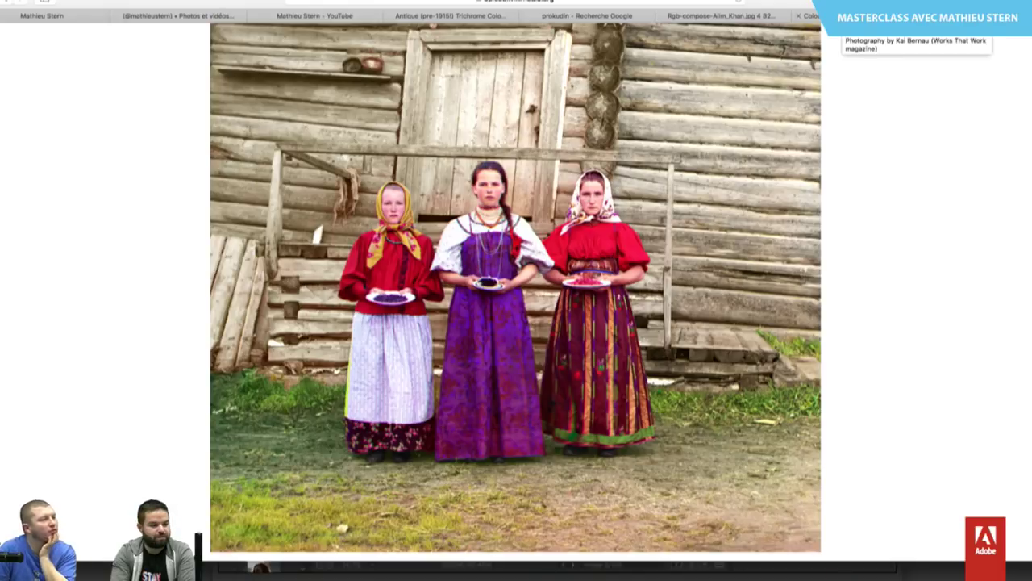
Return to the prokudin image results and open the 'Sergei Prokudin-Gorskii (1863–1944)' blog page.
left_click(872, 14)
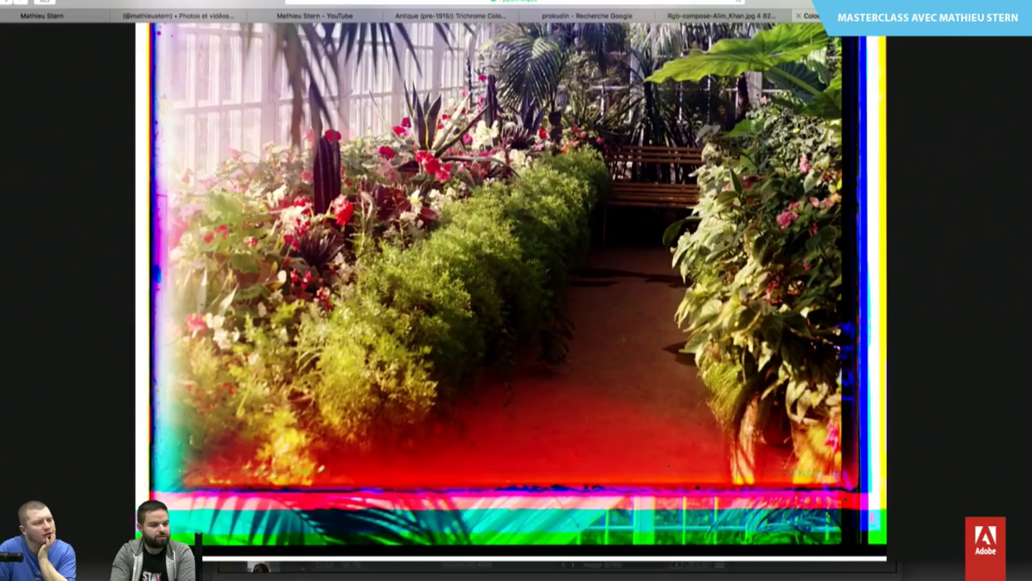
left_click(743, 16)
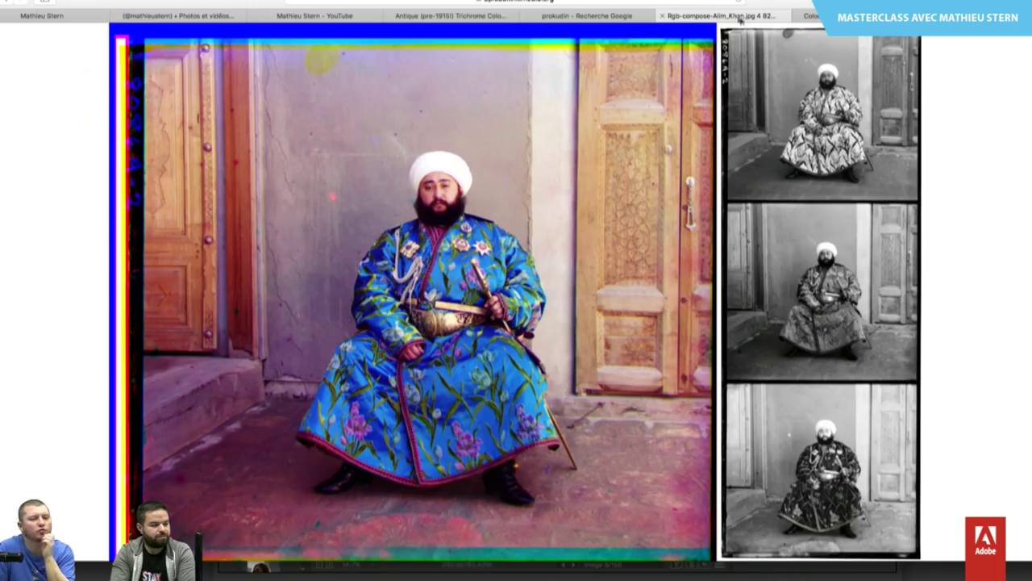
left_click(600, 18)
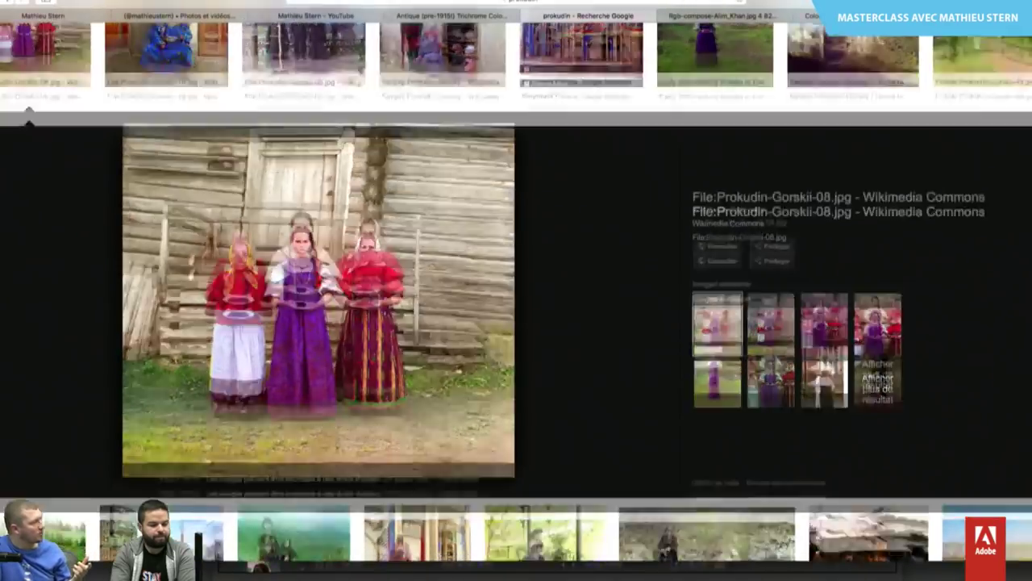
scroll(516, 322, "down", 5)
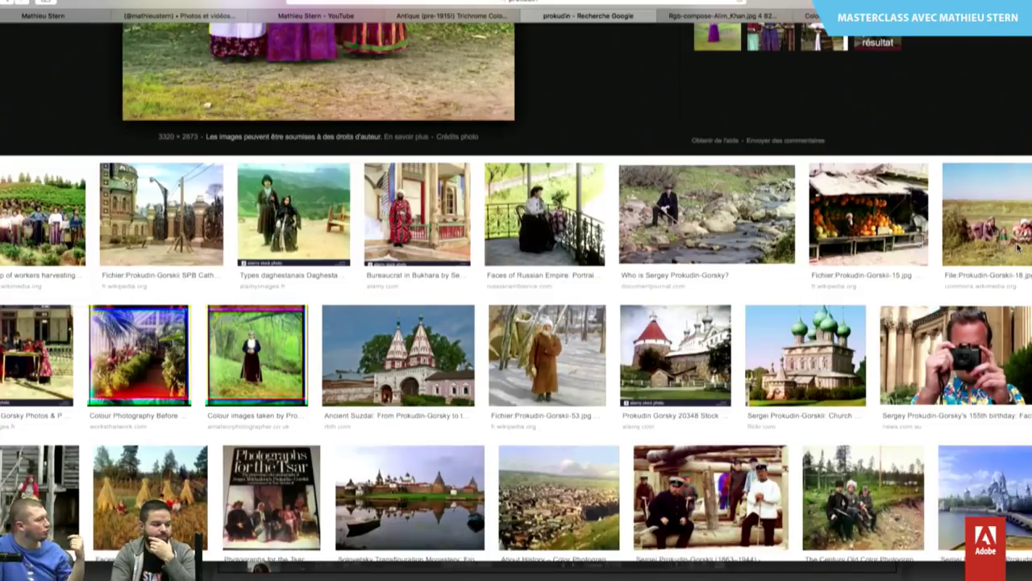
scroll(729, 278, "down", 3)
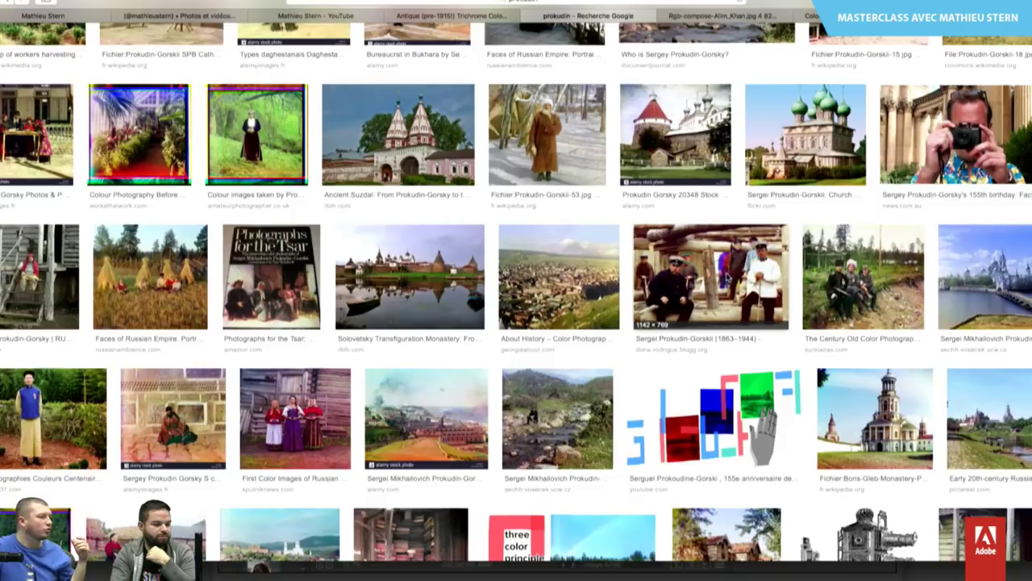
left_click(730, 279)
left_click(463, 387)
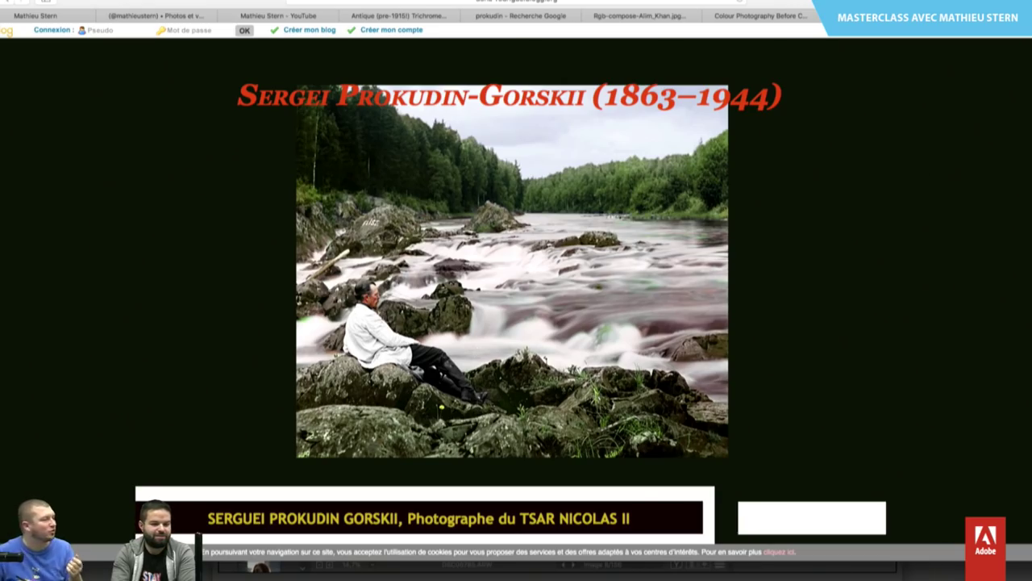
Scroll down the blog and enlarge the photo of uniformed men seated on logs.
scroll(907, 301, "down", 10)
scroll(907, 301, "down", 10)
scroll(907, 301, "down", 10)
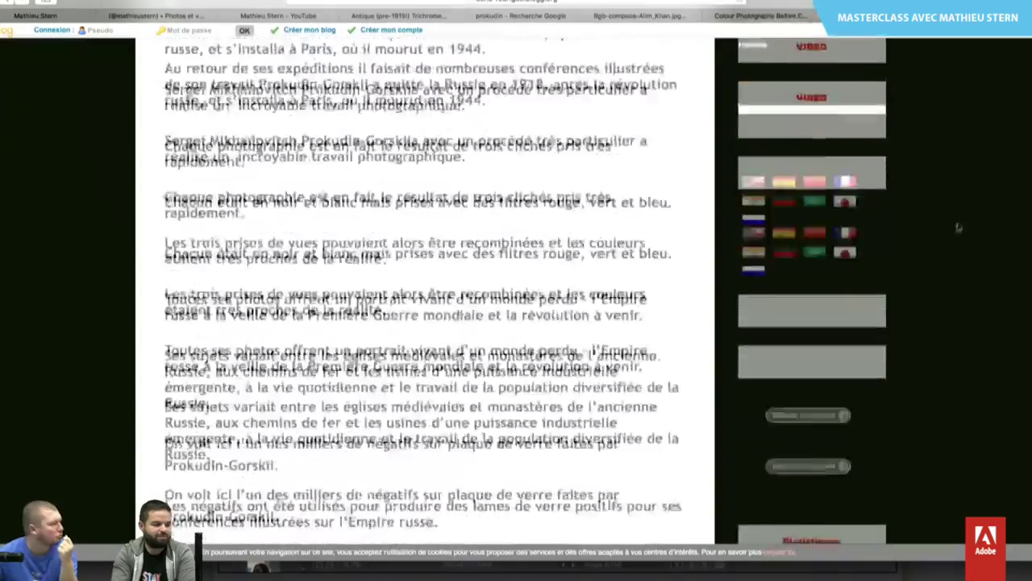
scroll(908, 301, "down", 10)
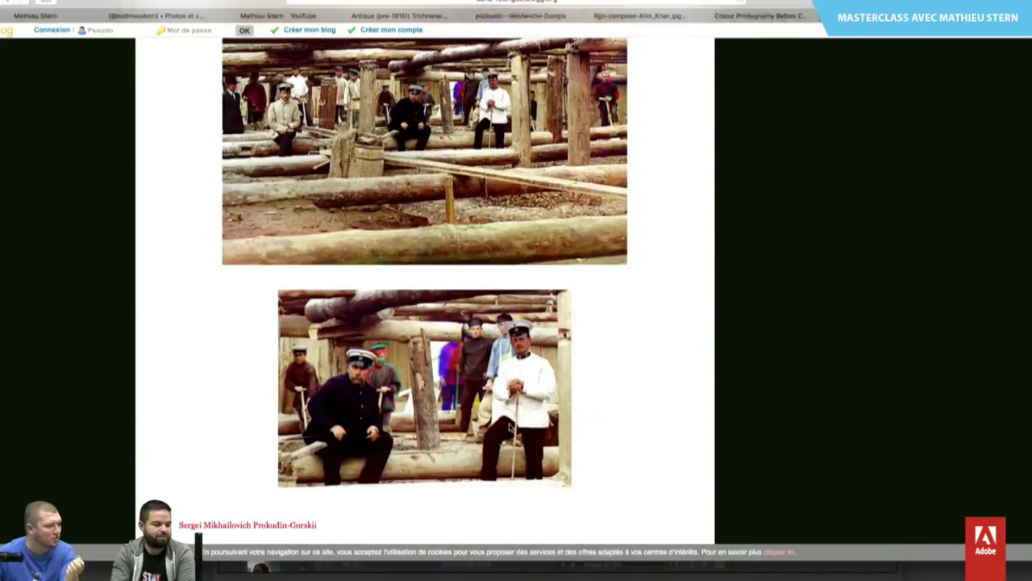
left_click(533, 343)
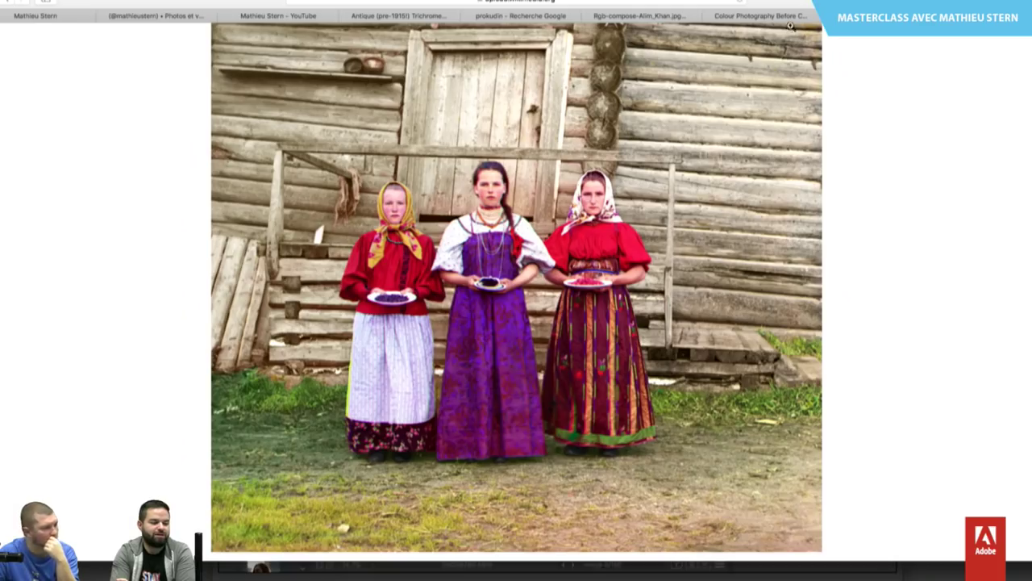
Cycle through the open photo tabs, ending on the Rgb-compose-Alim_Khan.jpg composite.
left_click(788, 18)
left_click(653, 16)
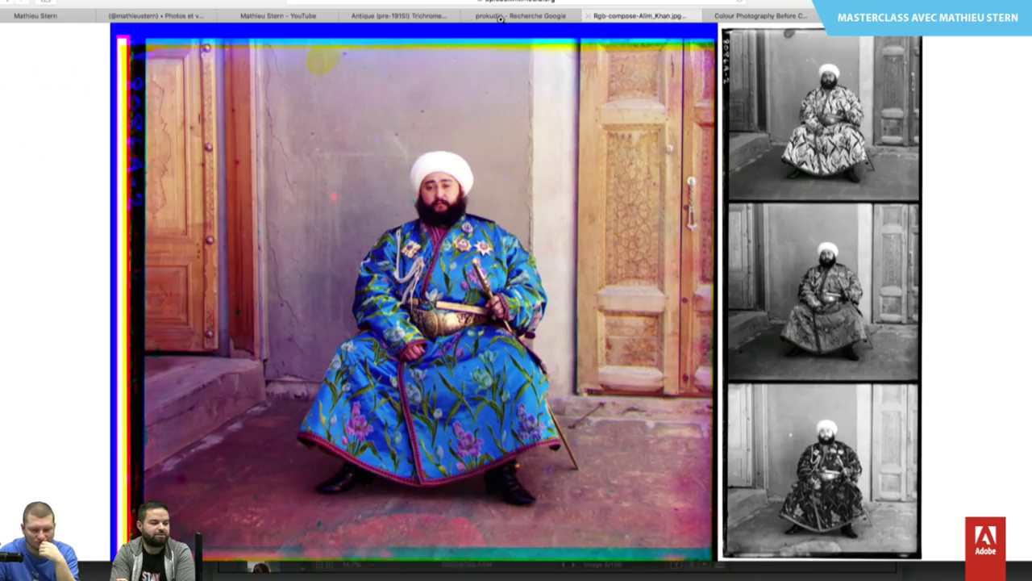
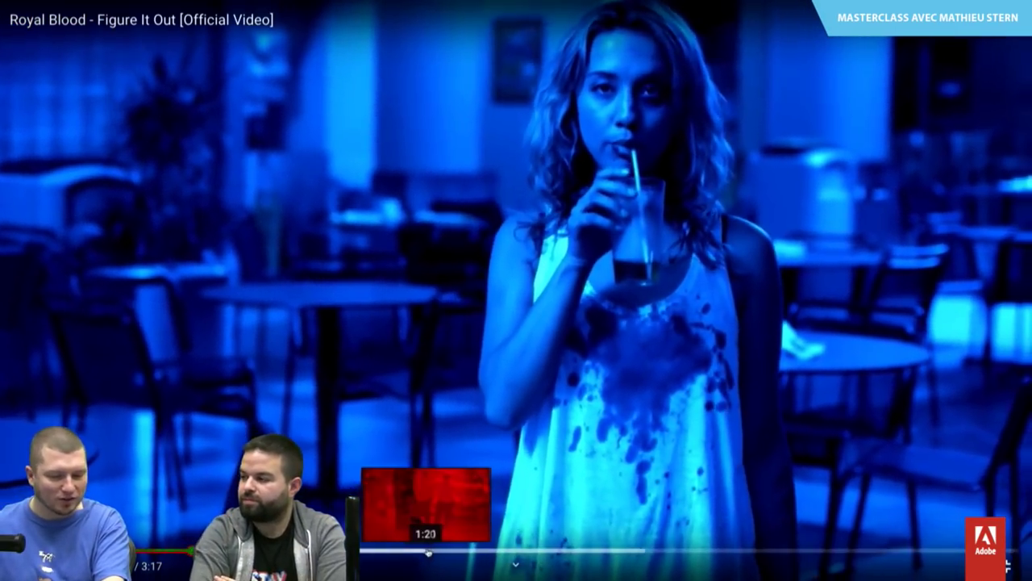
Skip ahead and pause the music video, exit fullscreen, and show the Instagram trichromy portrait.
left_click(462, 555)
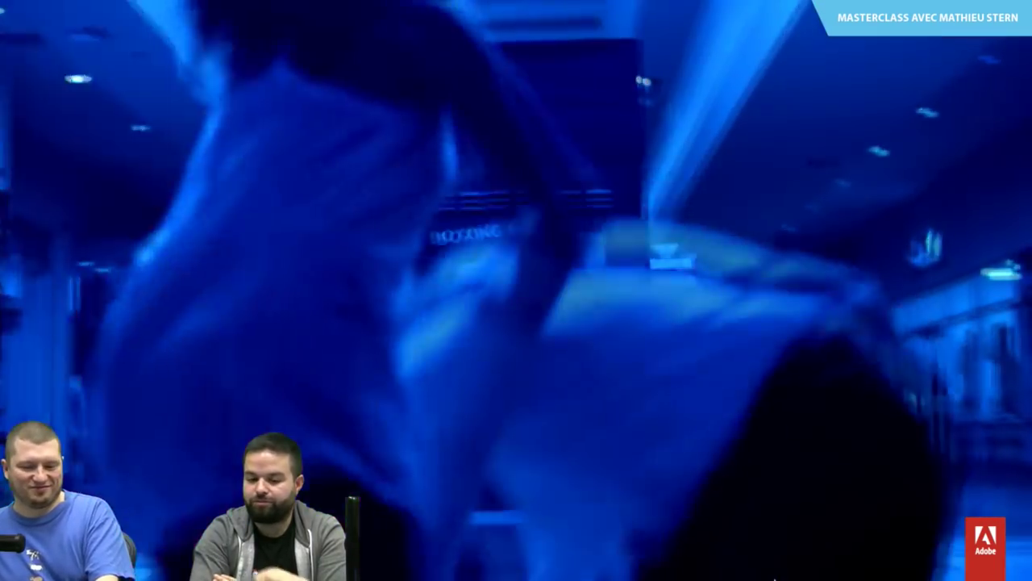
key("space")
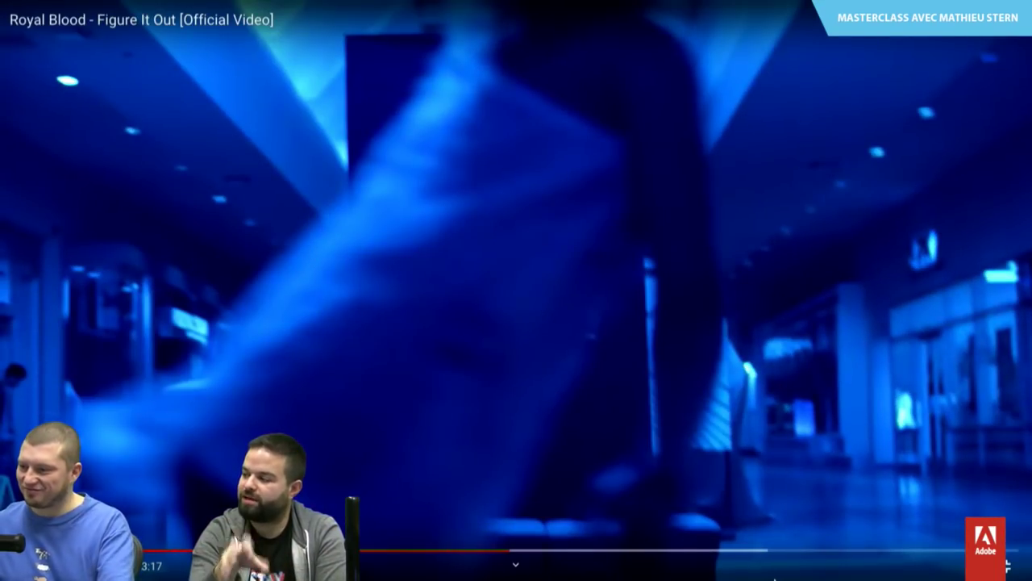
key("Escape")
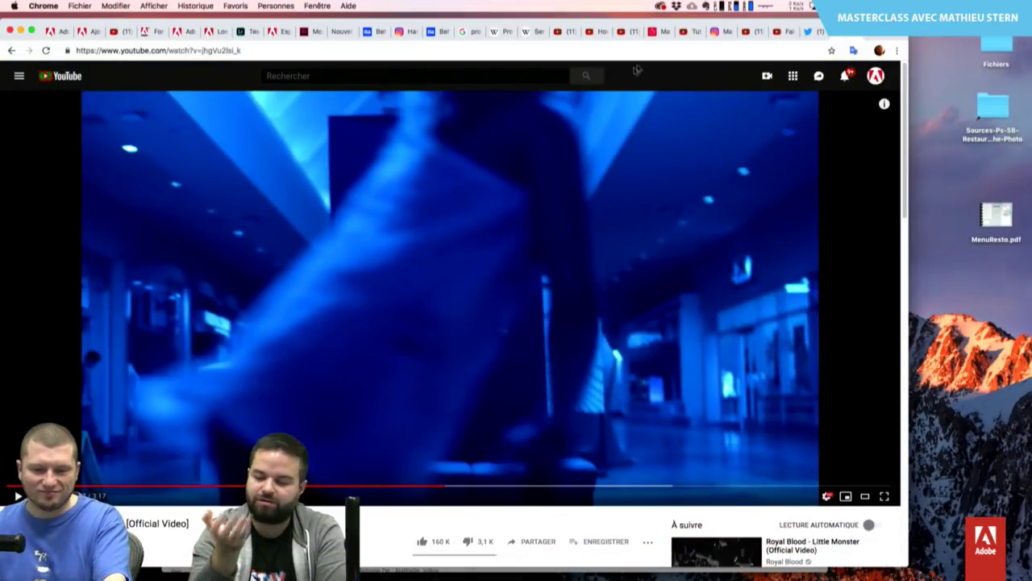
left_click(714, 32)
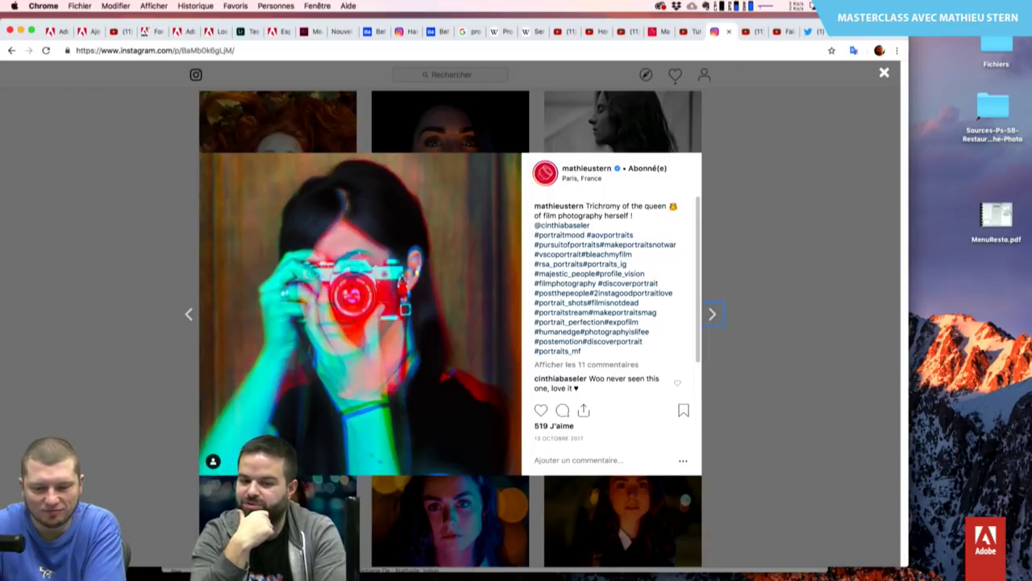
Advance two Instagram posts, to the night portrait and then the blue-and-pink lit portrait.
key("Right")
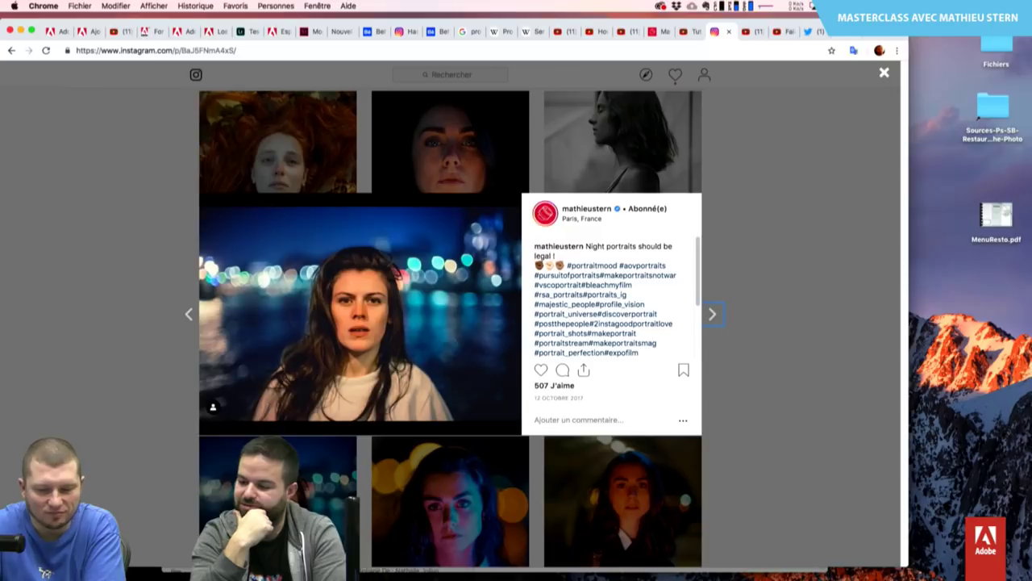
key("Right")
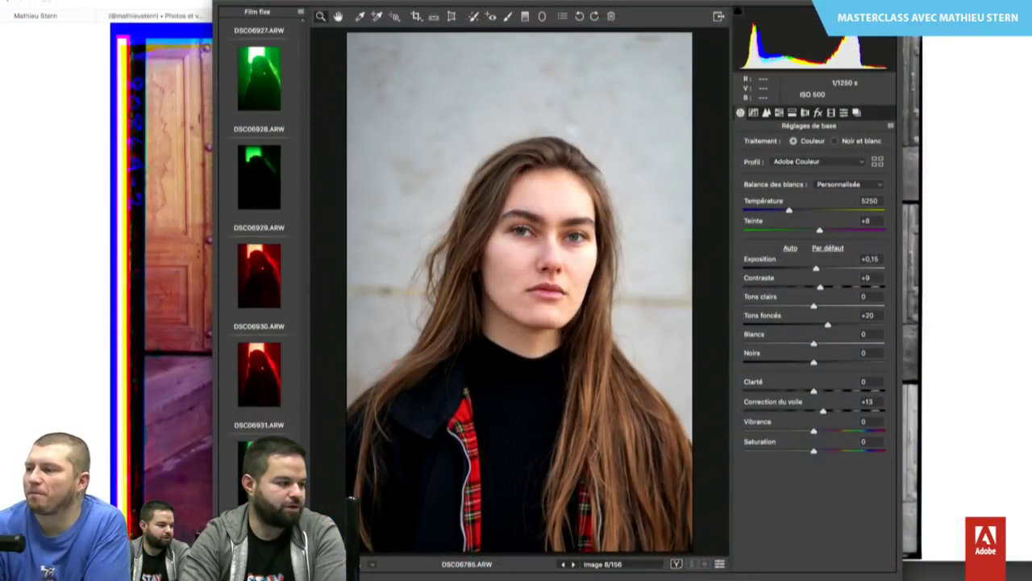
Compare the red, green and blue frames in the filmstrip, ending on red DSC06842.
scroll(259, 234, "up", 3)
scroll(259, 242, "down", 5)
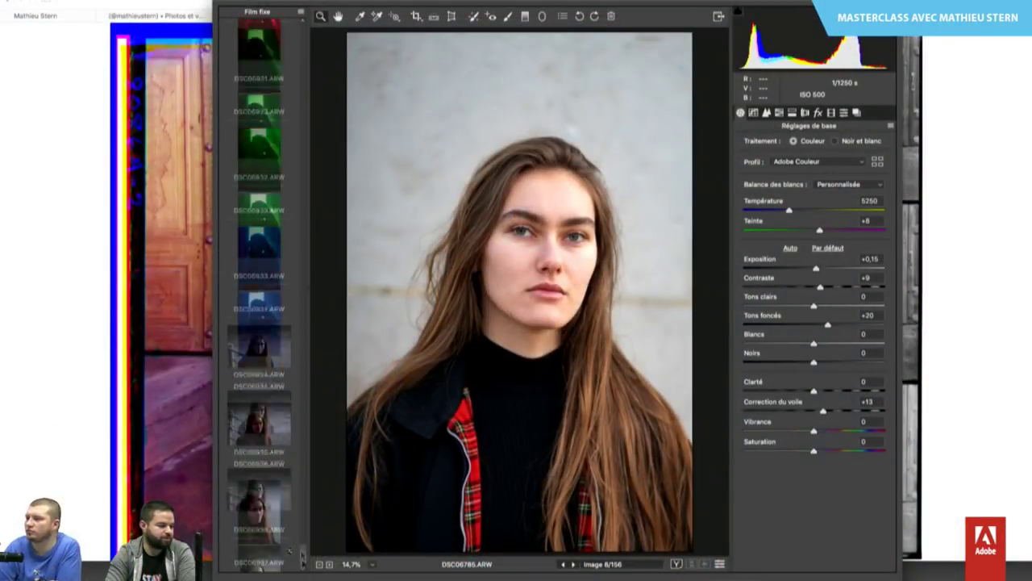
left_click_drag(303, 552, 338, 251)
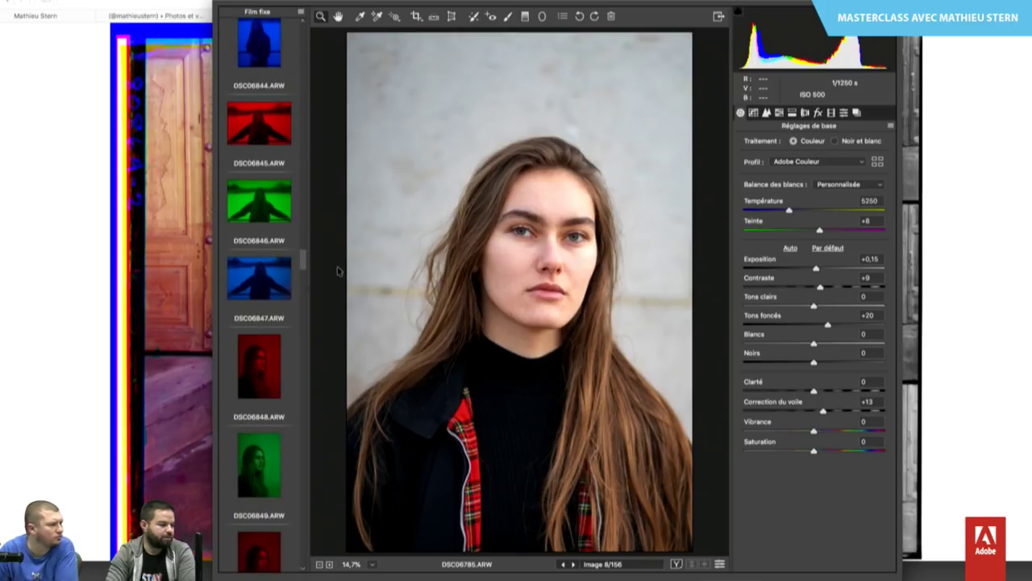
scroll(335, 242, "down", 2)
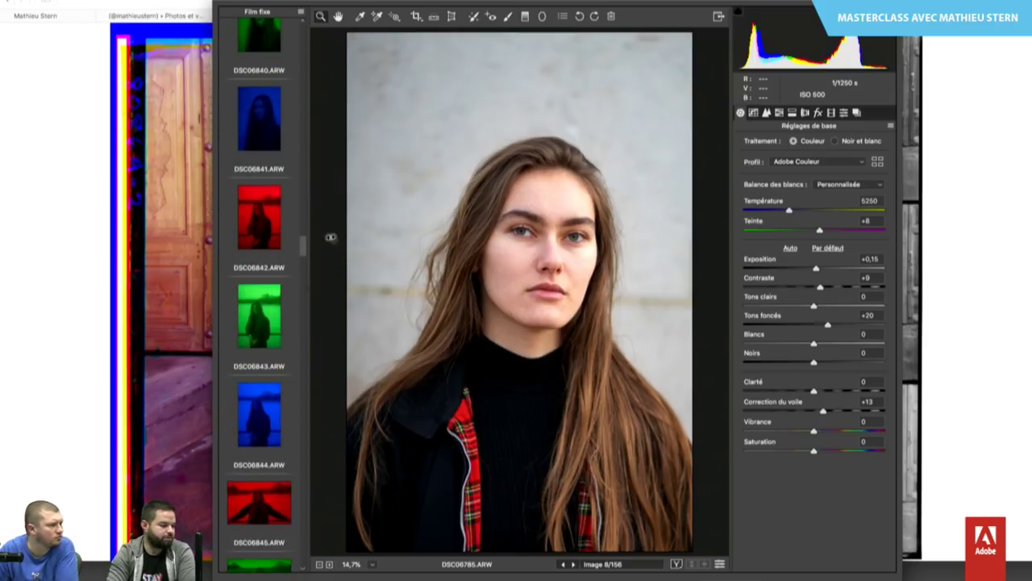
left_click(277, 230)
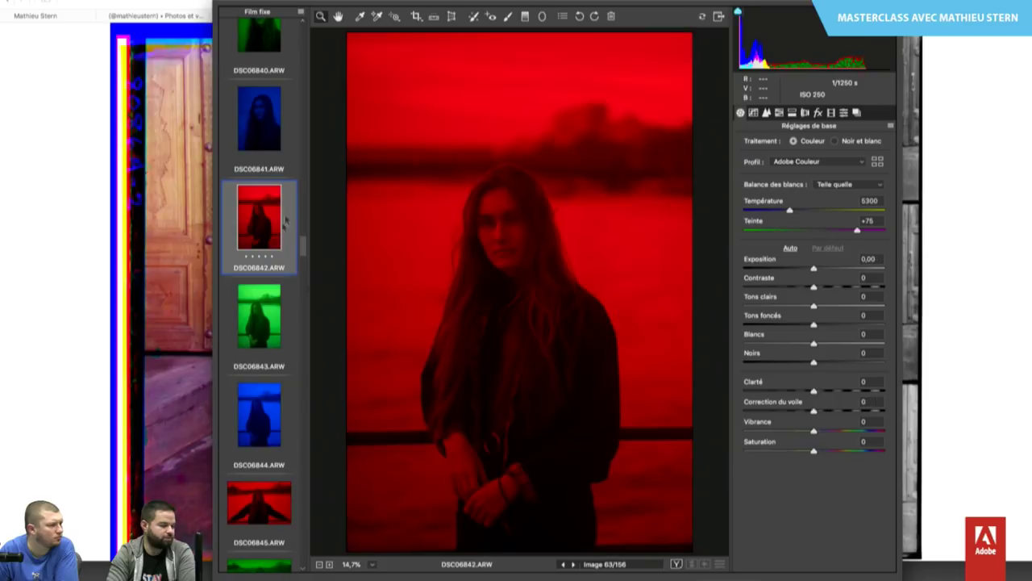
left_click(250, 299)
left_click(276, 429)
left_click(273, 237)
scroll(304, 252, "up", 1)
scroll(304, 242, "up", 2)
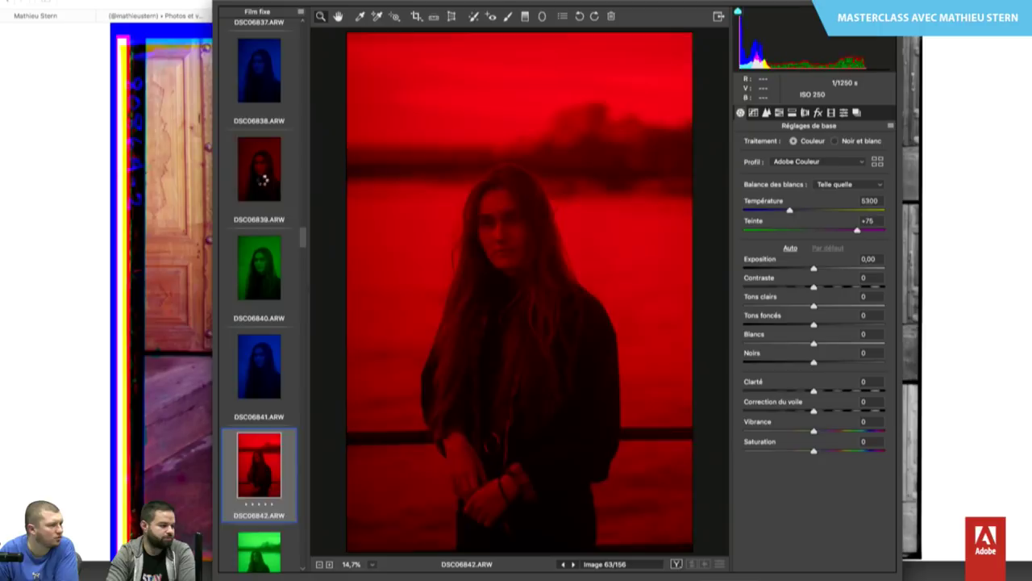
left_click(262, 179)
left_click(258, 278)
left_click(260, 361)
left_click(280, 481)
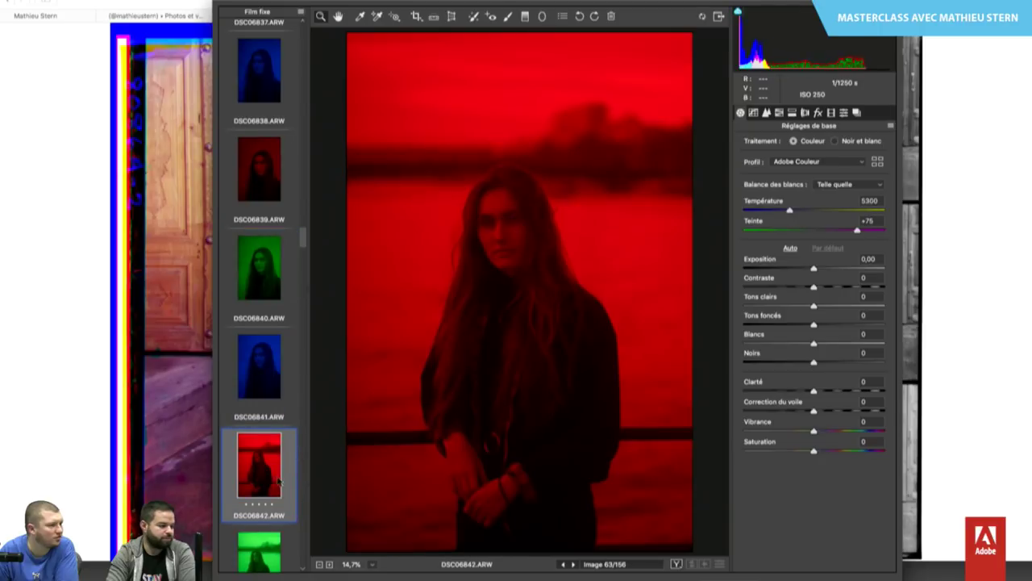
scroll(304, 239, "down", 4)
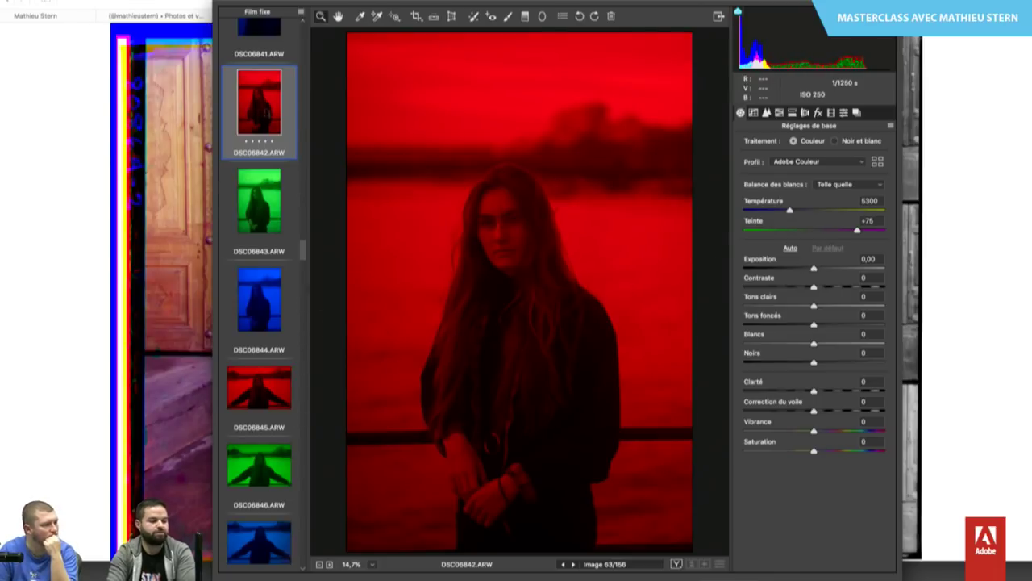
Give DSC06842 exposure +0,40, shadows +55, clarity +14, dehaze +2 and vibrance +19.
left_click_drag(815, 273, 821, 275)
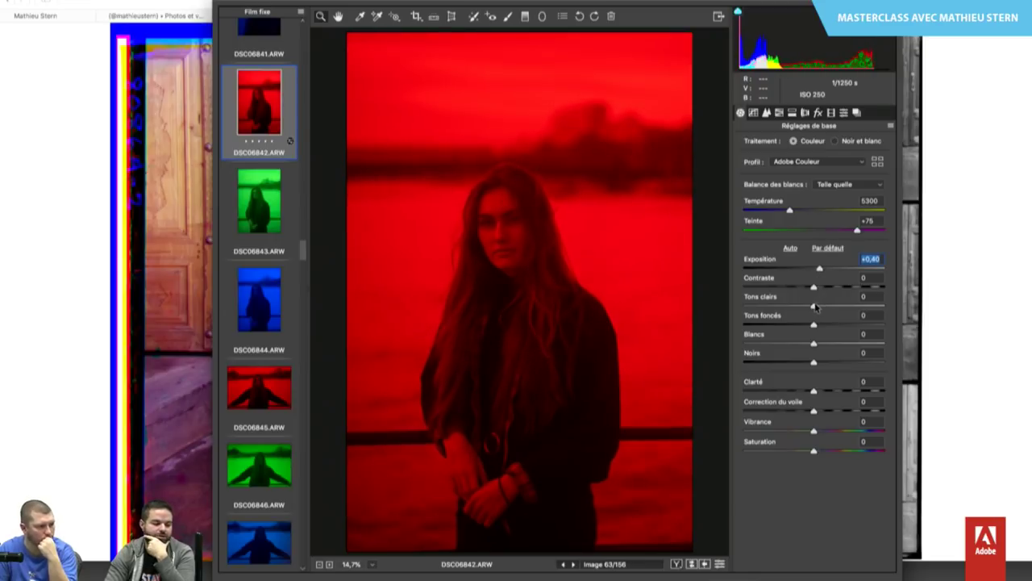
left_click_drag(815, 325, 829, 323)
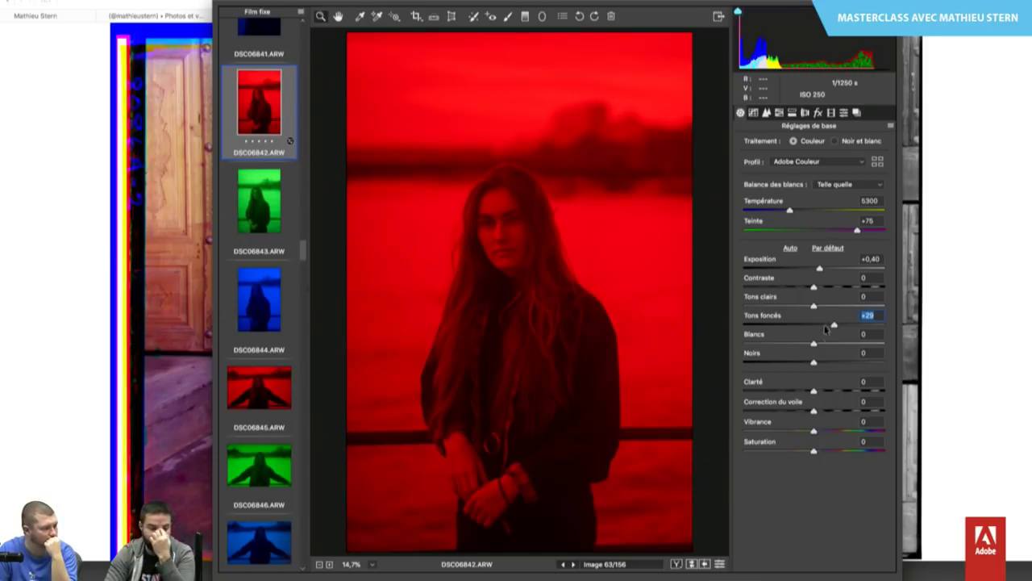
left_click_drag(815, 392, 822, 394)
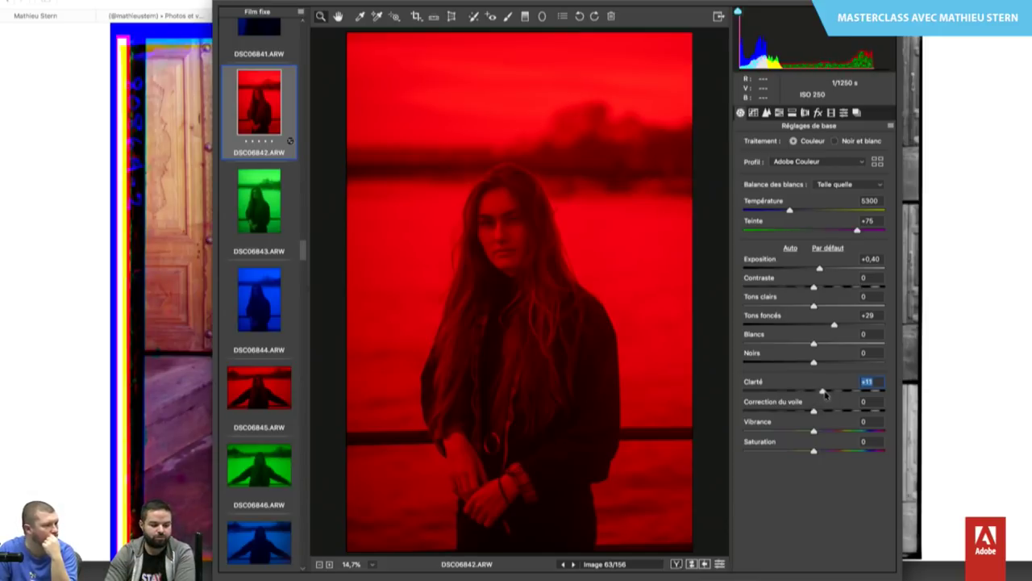
left_click_drag(814, 411, 815, 411)
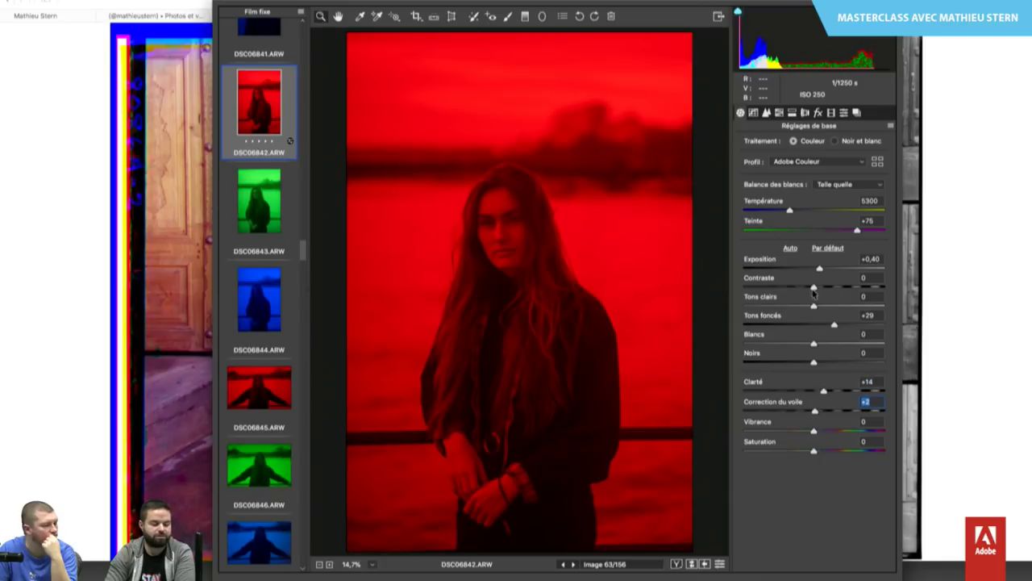
left_click_drag(834, 326, 853, 325)
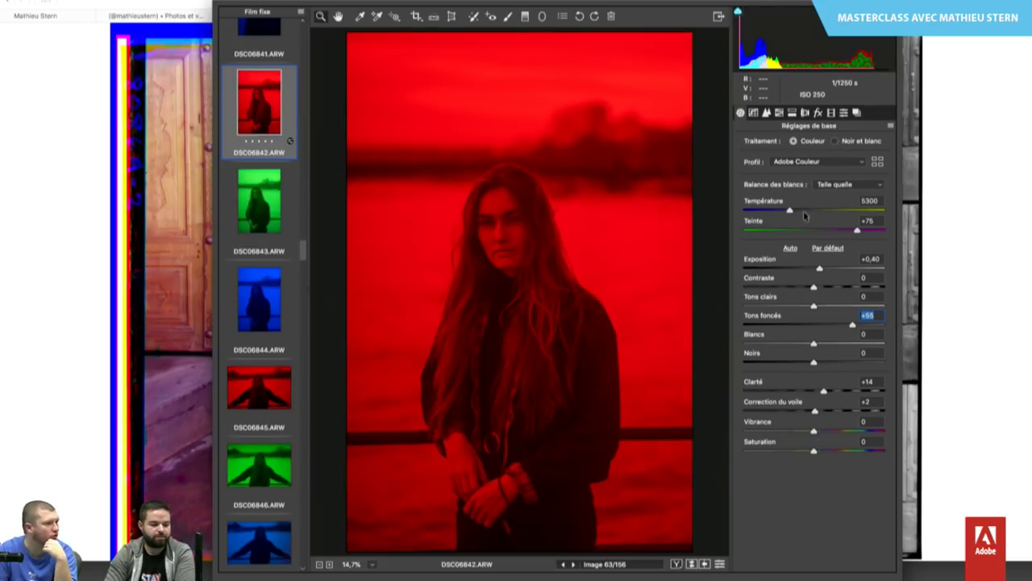
mouse_move(814, 433)
left_mouse_down()
mouse_move(831, 433)
mouse_move(823, 432)
left_mouse_up()
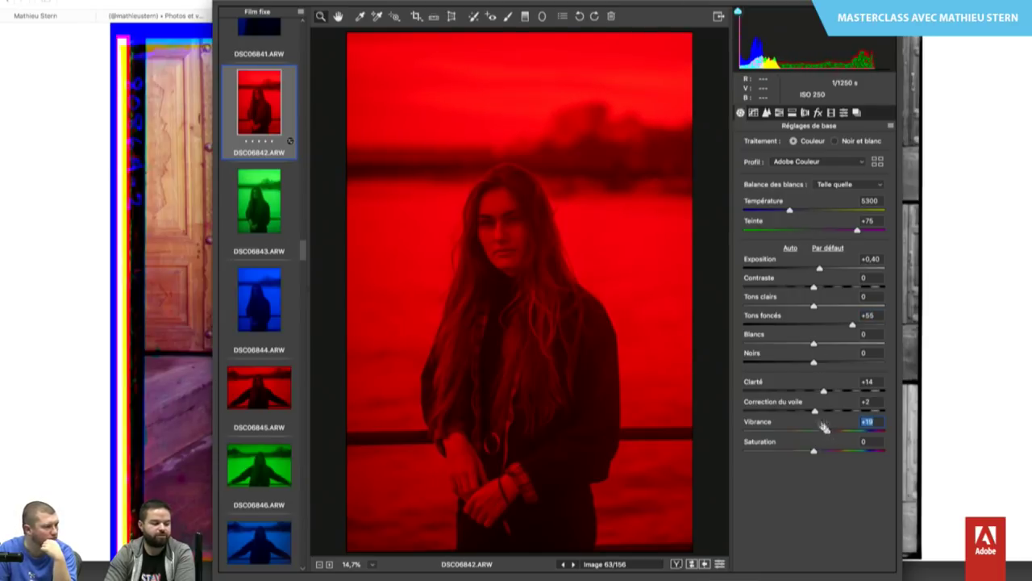
Edit green DSC06843: exposure +0,55, more dehaze and clarity, lifted shadows, tint +21.
left_click(270, 208)
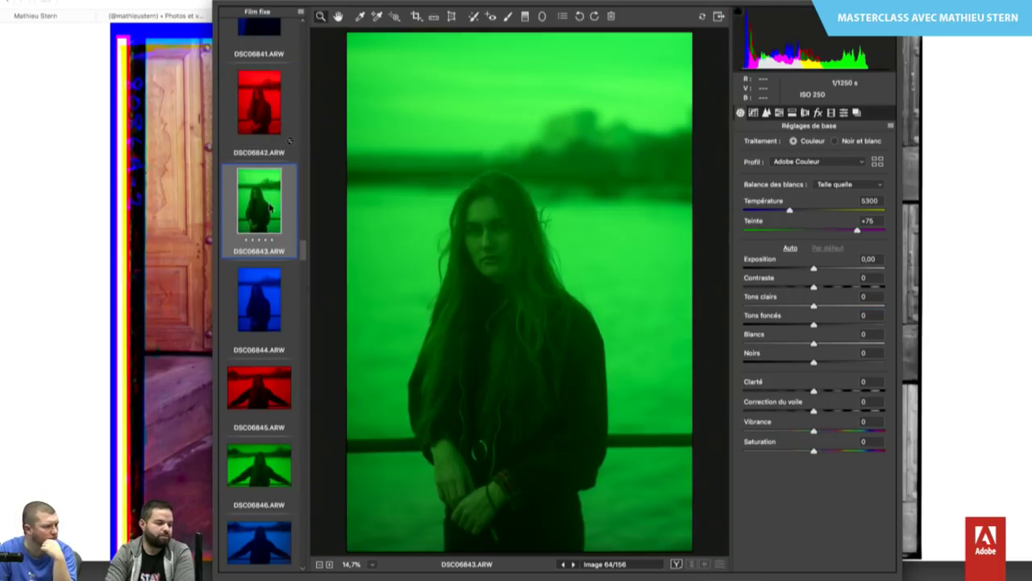
left_click(823, 270)
left_click_drag(824, 273, 821, 272)
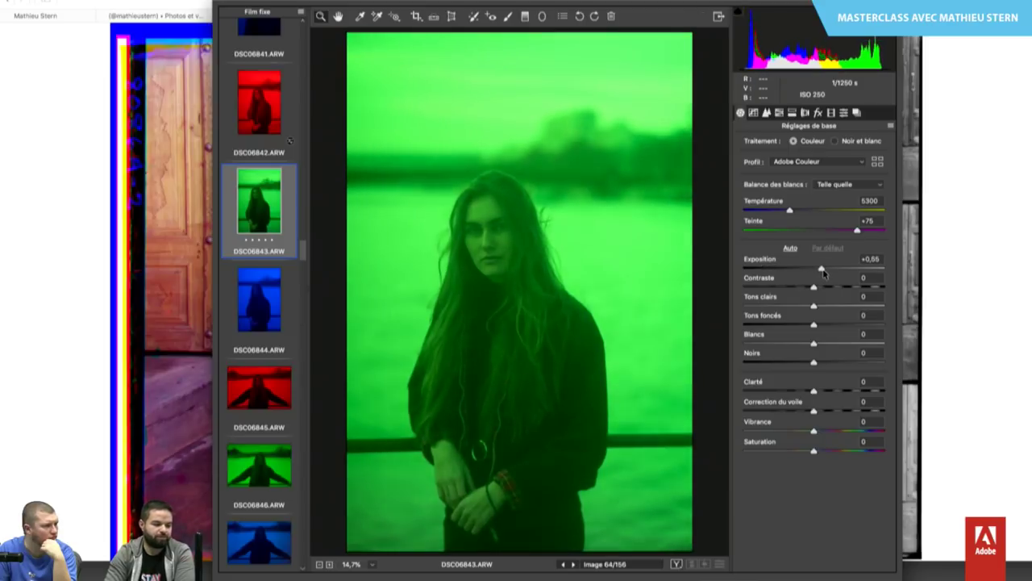
left_click_drag(823, 413, 827, 411)
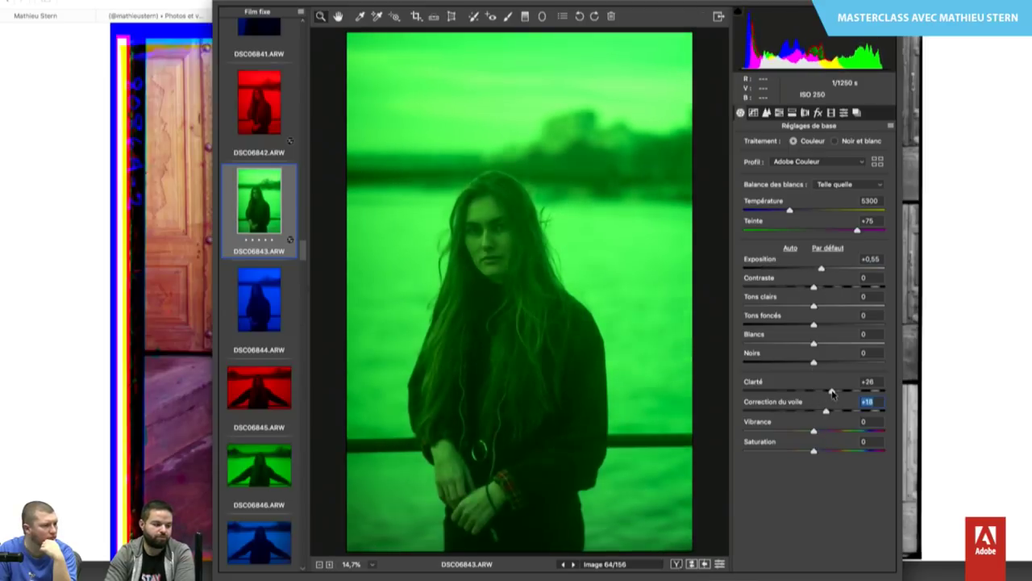
left_click(831, 391)
left_click_drag(815, 325, 834, 325)
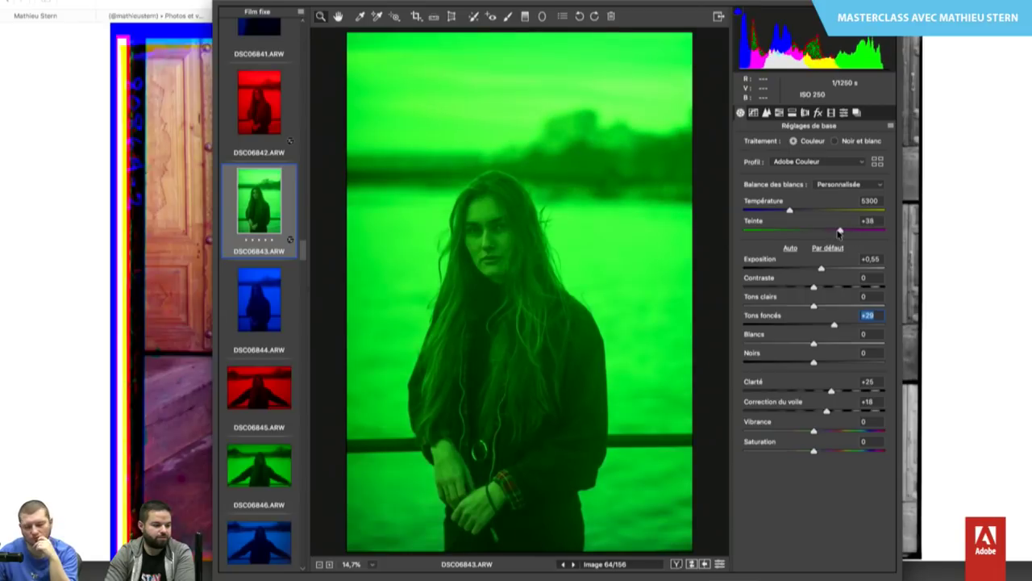
left_click_drag(841, 232, 825, 233)
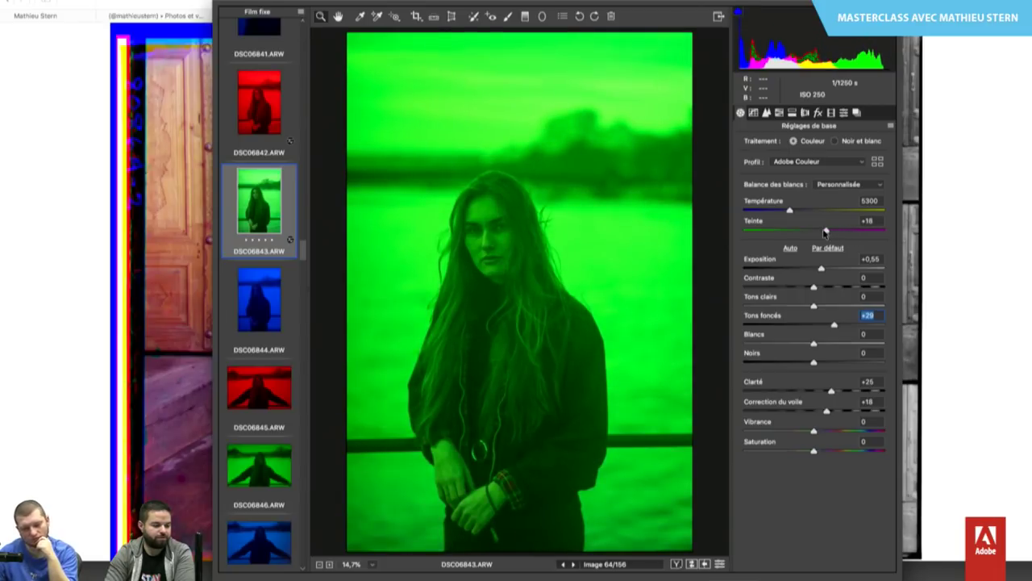
left_click_drag(826, 232, 828, 232)
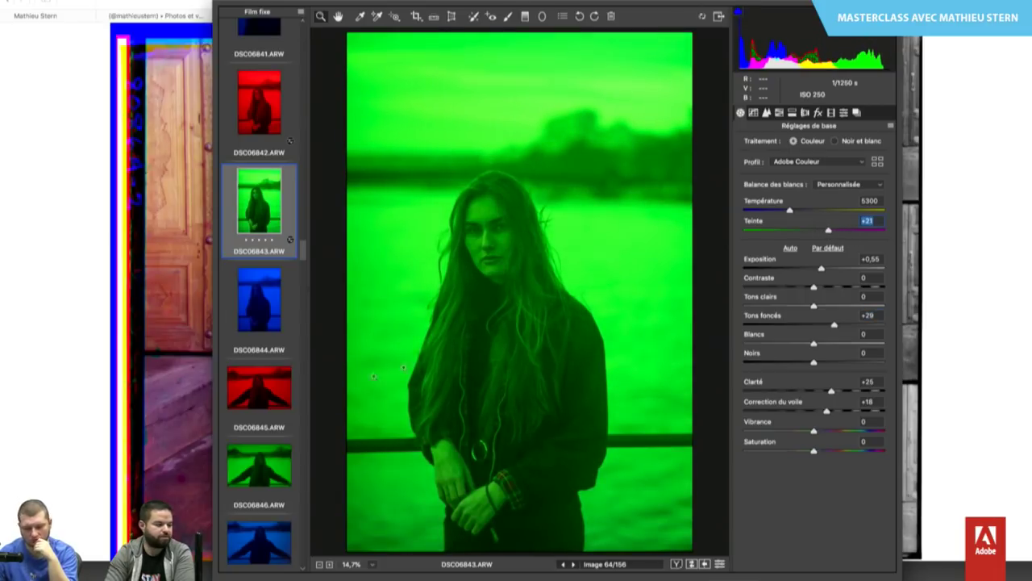
Edit blue DSC06844 to exposure +0,90, shadows +23, clarity +12, dehaze +21, 5400 K; select all three frames.
left_click(271, 317)
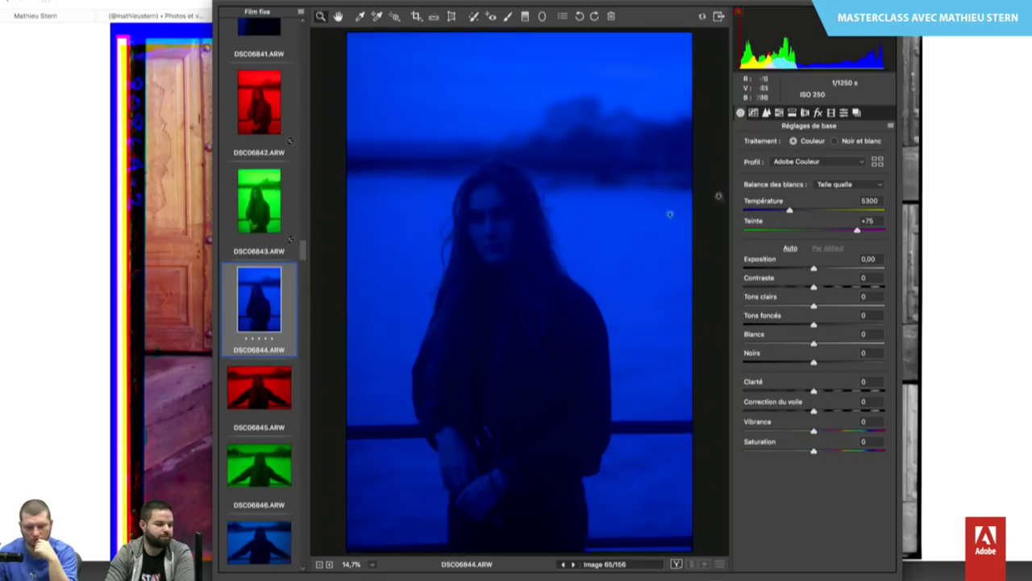
left_click(834, 268)
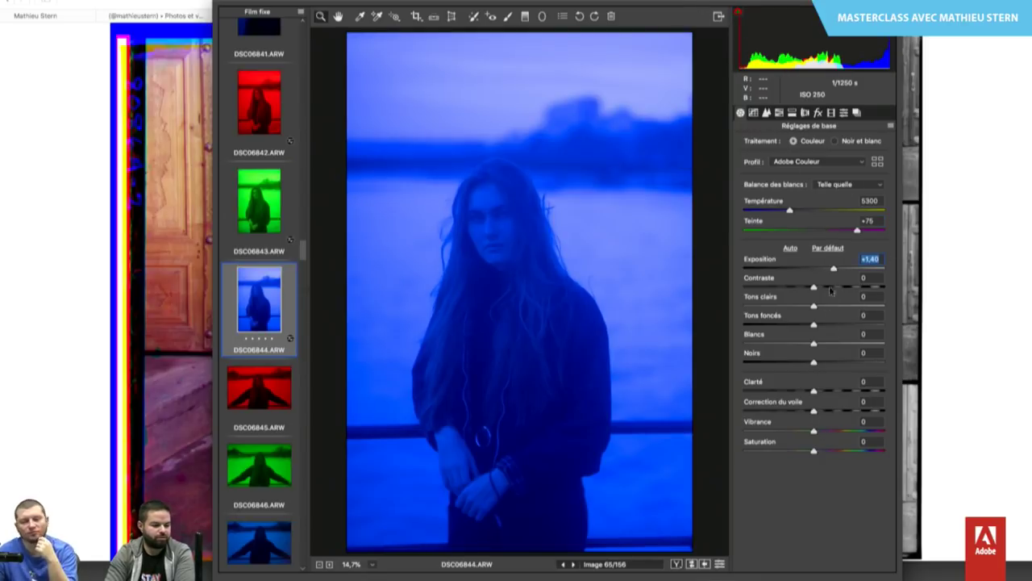
key("shift+Down")
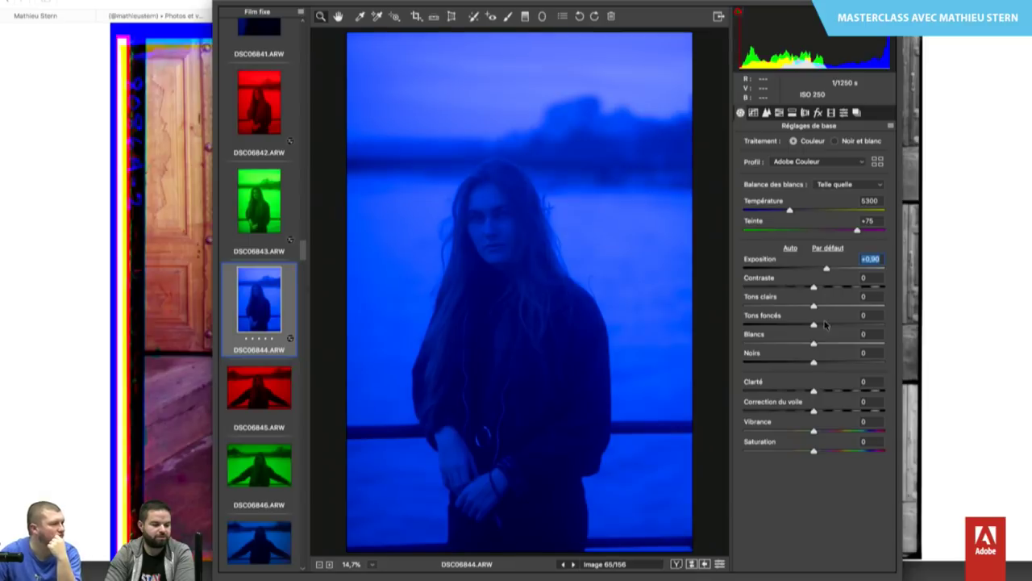
left_click_drag(814, 325, 831, 325)
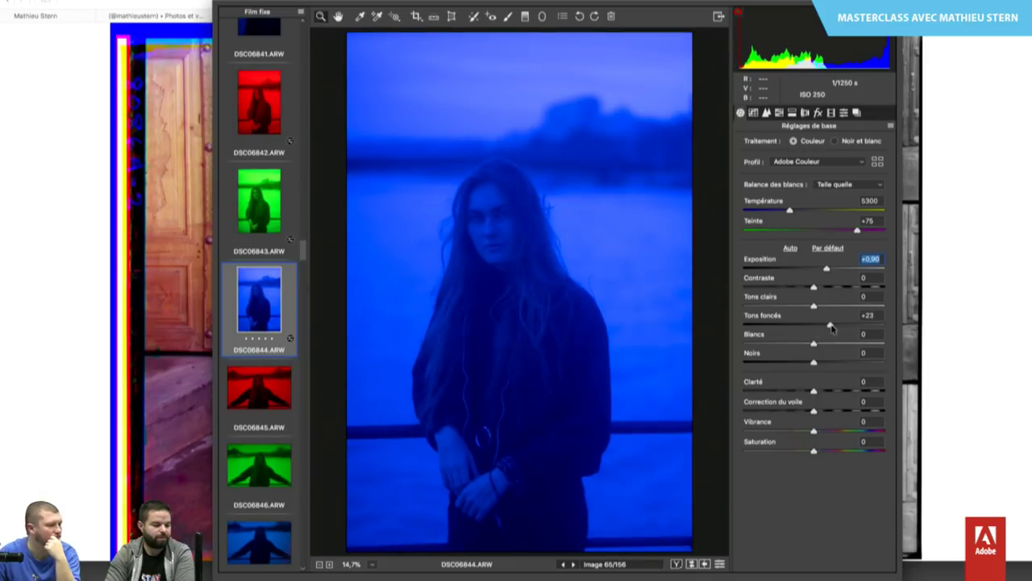
mouse_move(814, 412)
left_mouse_down()
mouse_move(832, 413)
mouse_move(822, 391)
left_mouse_up()
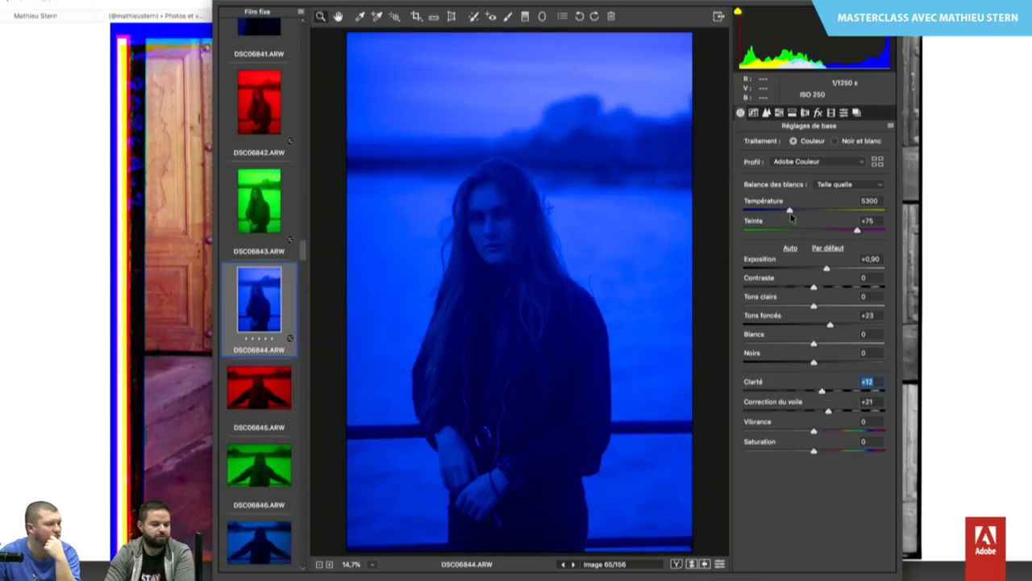
left_click_drag(789, 211, 791, 211)
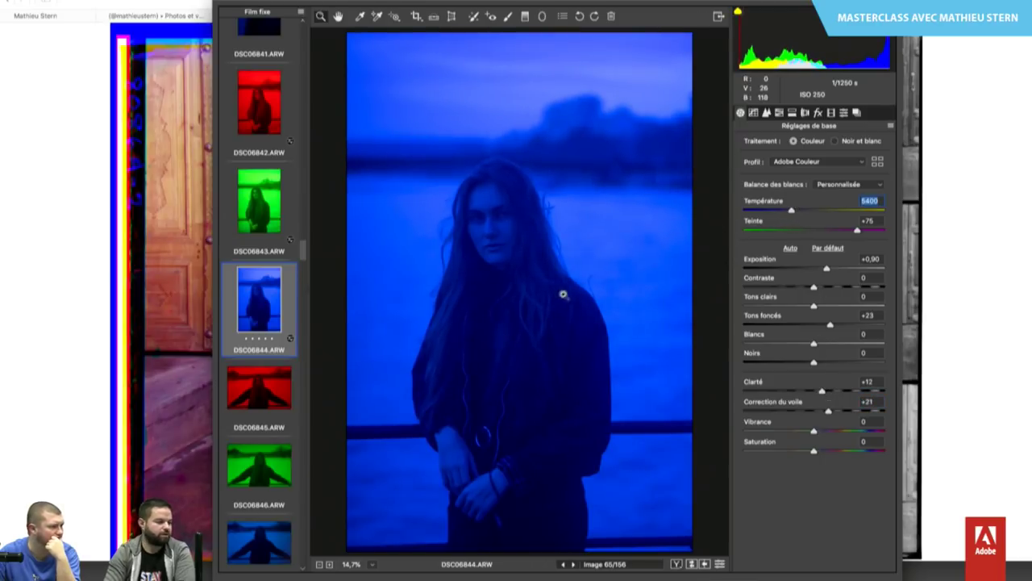
left_click(274, 118, "shift")
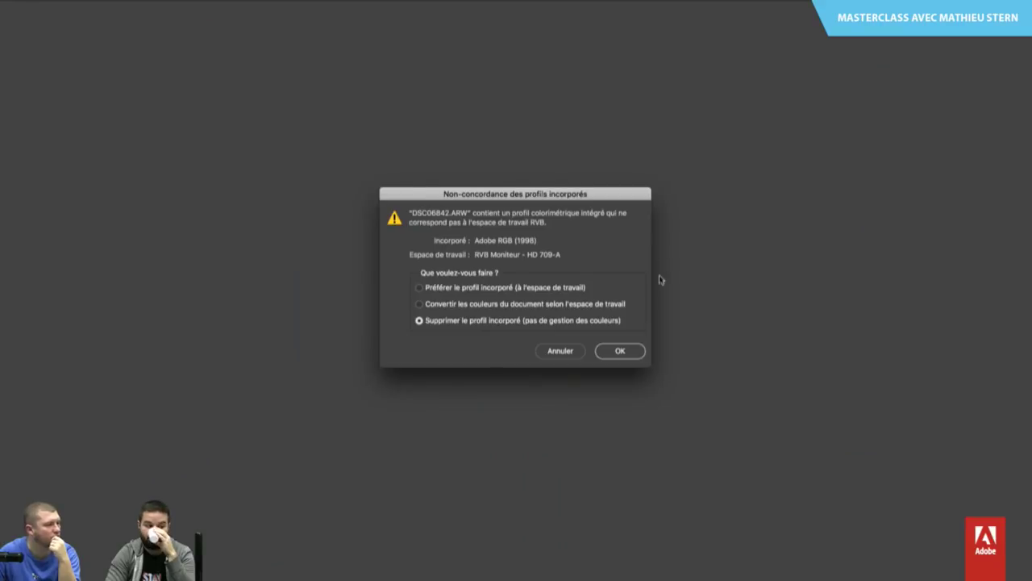
Open the red, green and blue frames, discarding each embedded profile.
left_click(635, 347)
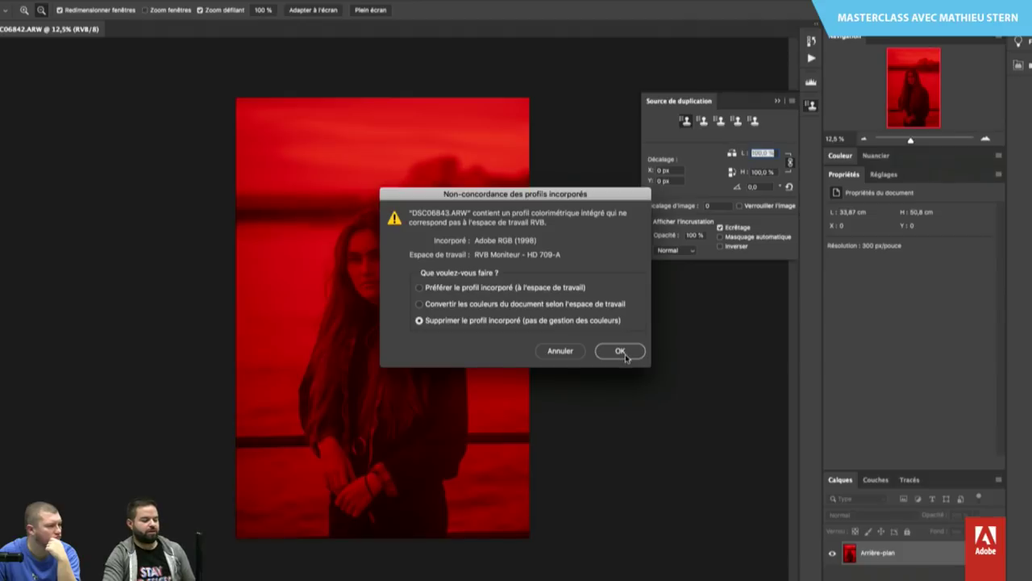
left_click(623, 350)
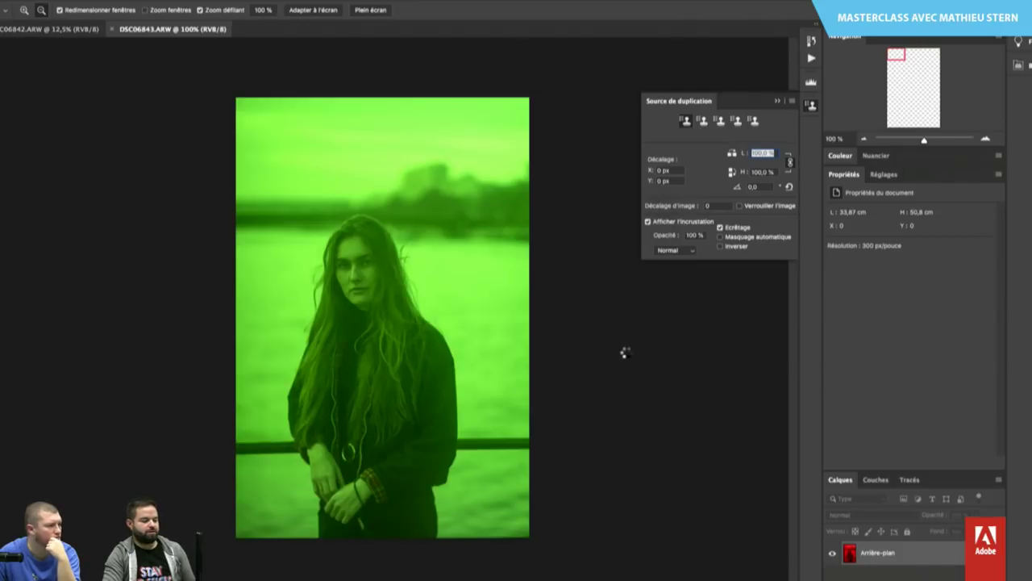
left_click(623, 351)
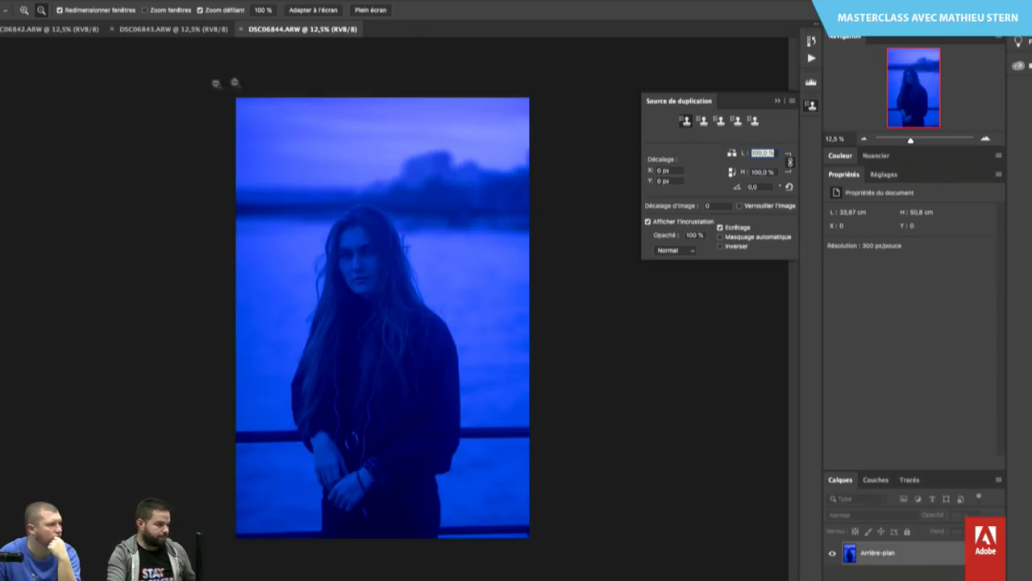
Paste the whole green image into the blue document as a new layer, Calque 1.
left_click(175, 30)
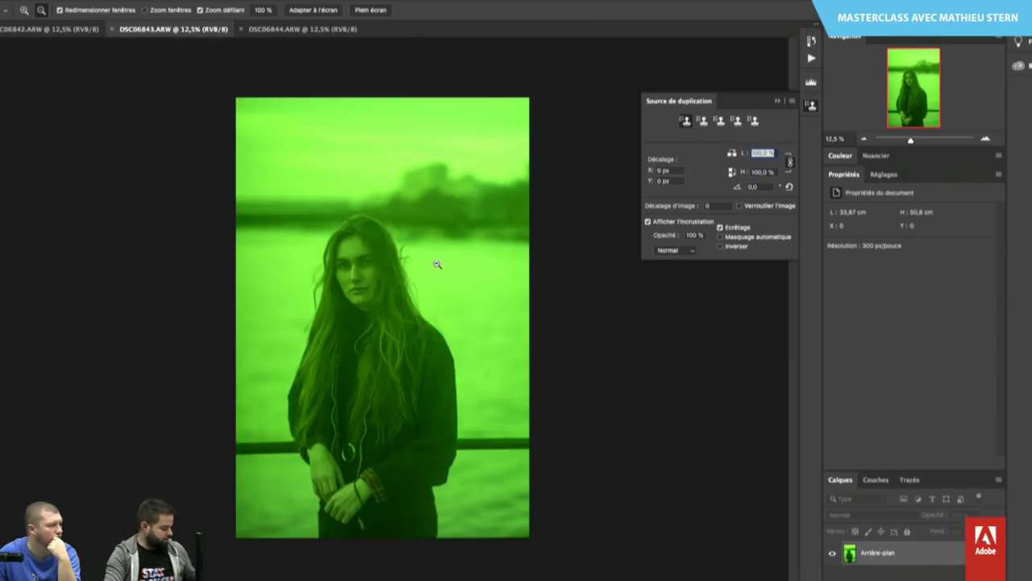
key("ctrl+a")
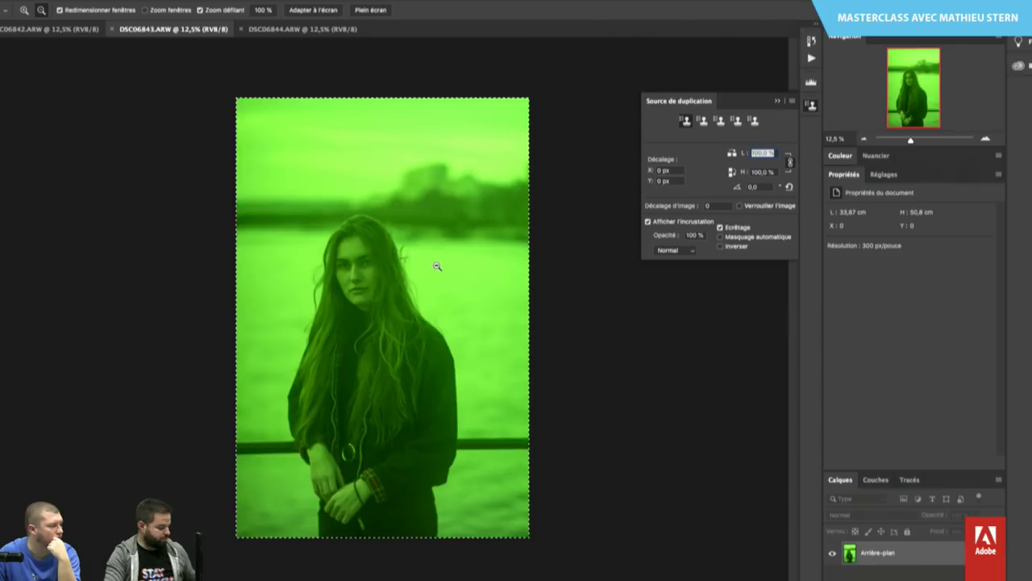
left_click(300, 30)
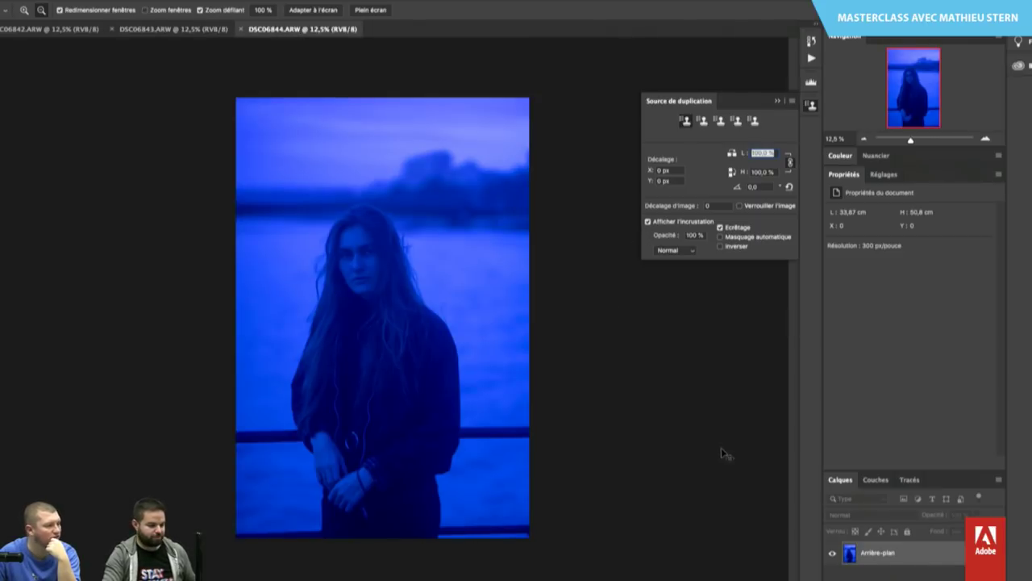
key("ctrl+v")
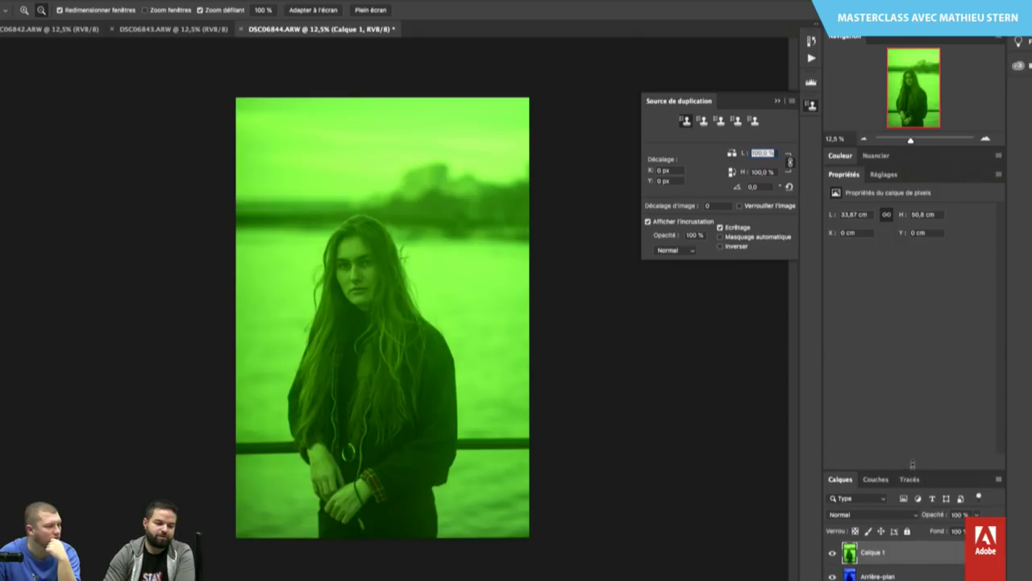
Compare Calque 1 on and off, then set its blend mode to Incrustation.
left_click_drag(912, 469, 886, 300)
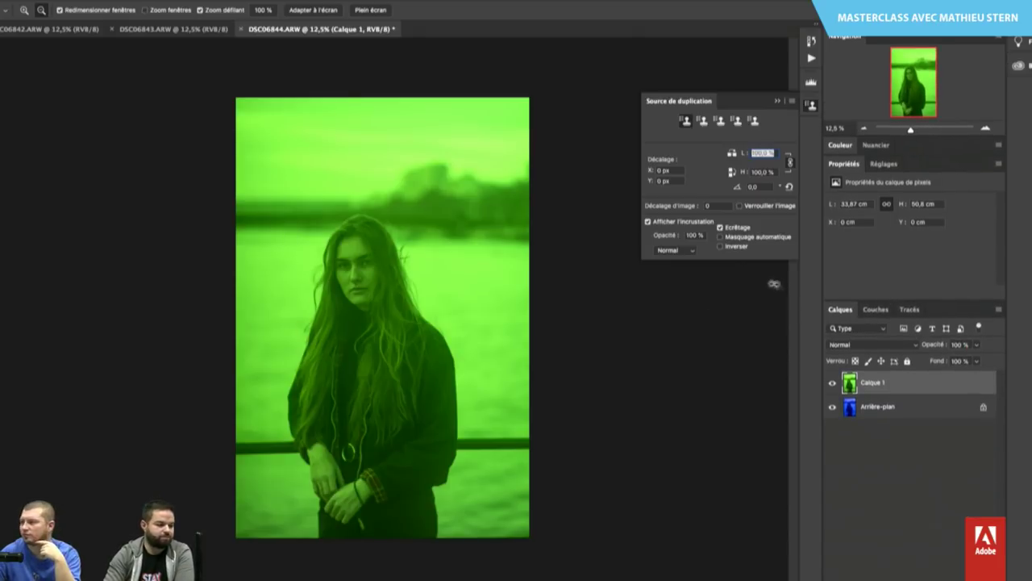
left_click(834, 385)
left_click(834, 385)
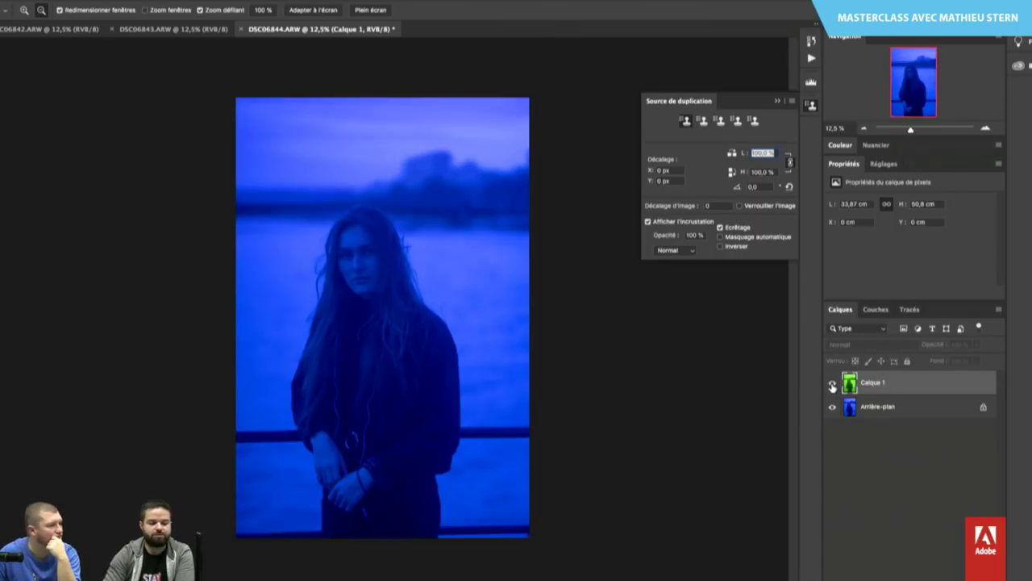
left_click(833, 387)
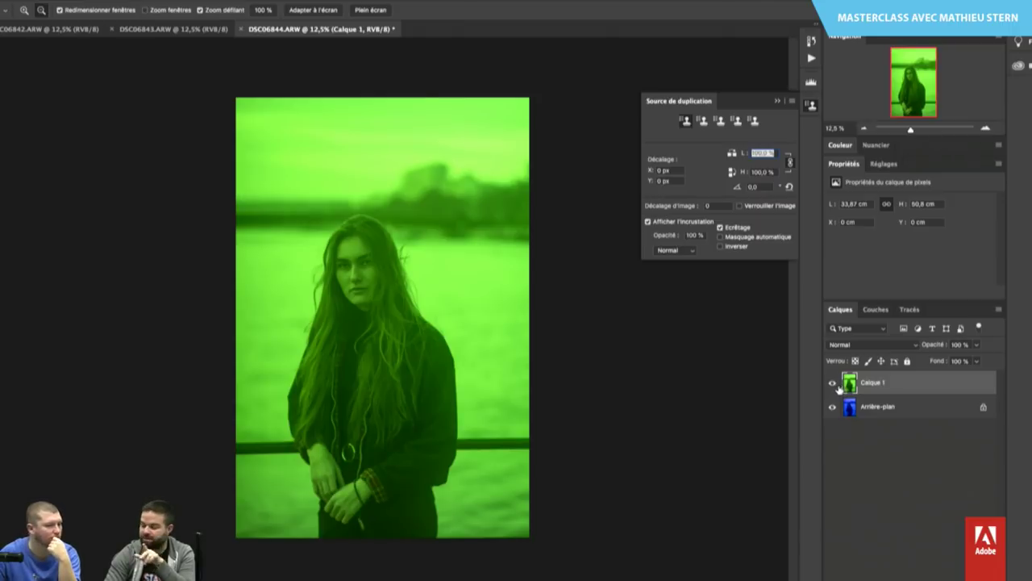
left_click(883, 347)
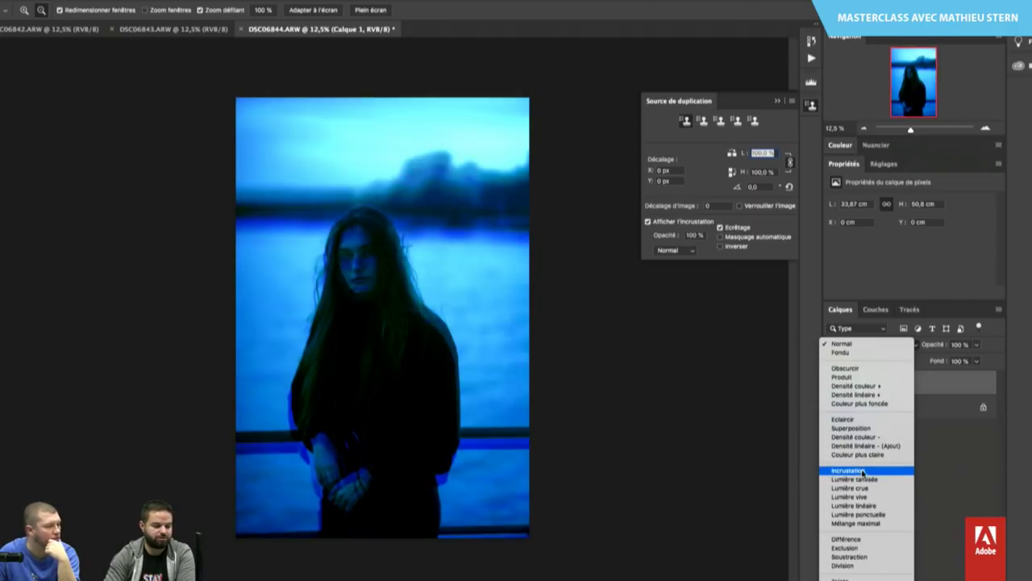
left_click(864, 472)
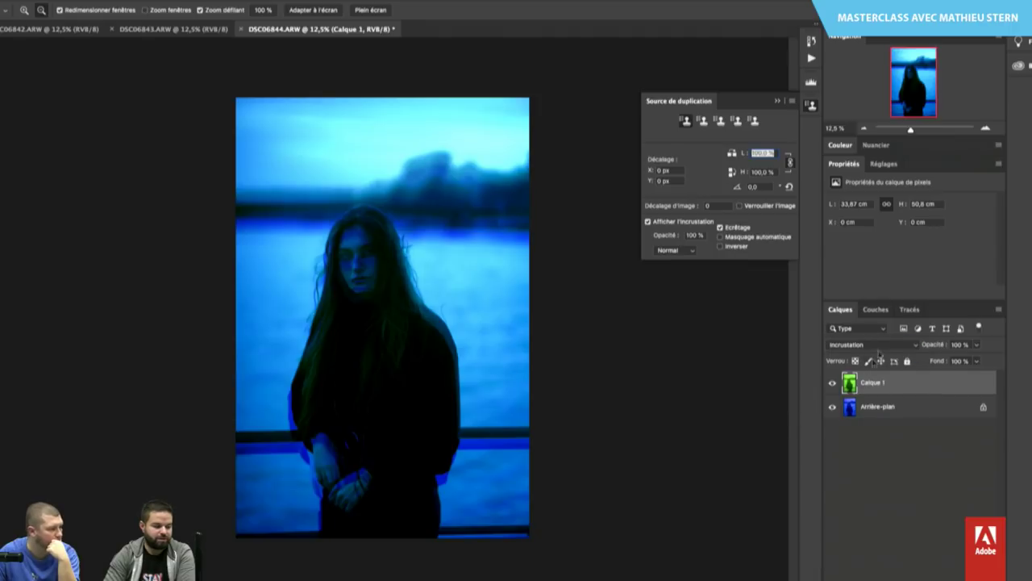
left_click(867, 347)
Set Calque 1 to Lumière tamisée and move it to align with the blue face at 50%.
left_click(885, 355)
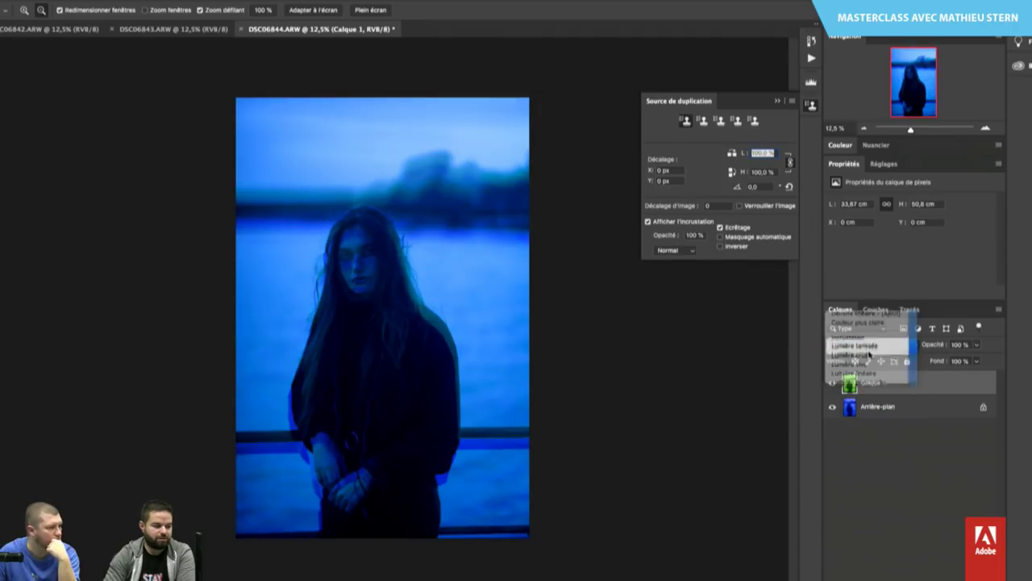
left_click(986, 129)
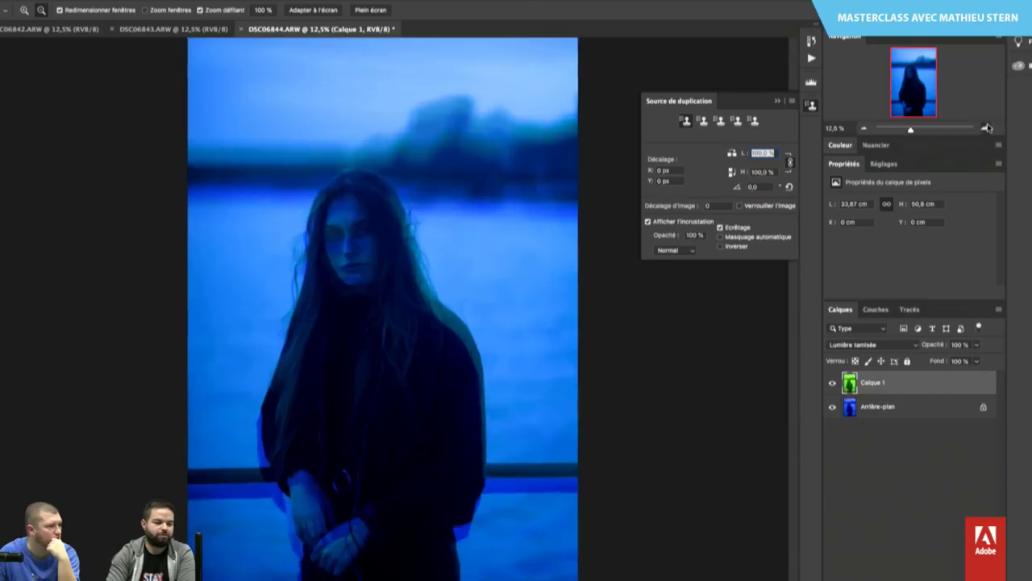
left_click(986, 128)
left_click_drag(914, 86, 912, 80)
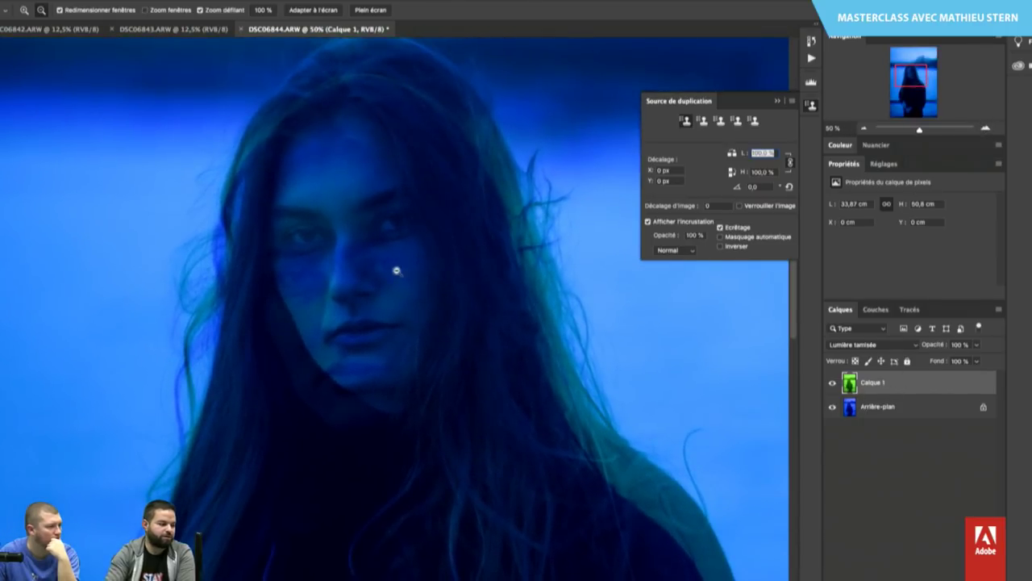
key("v")
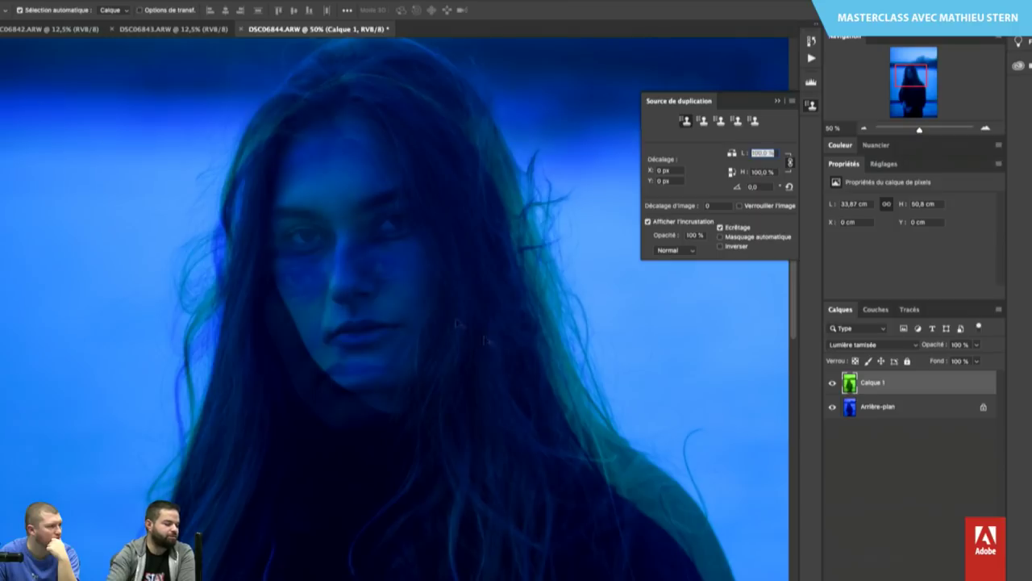
left_click_drag(372, 365, 369, 357)
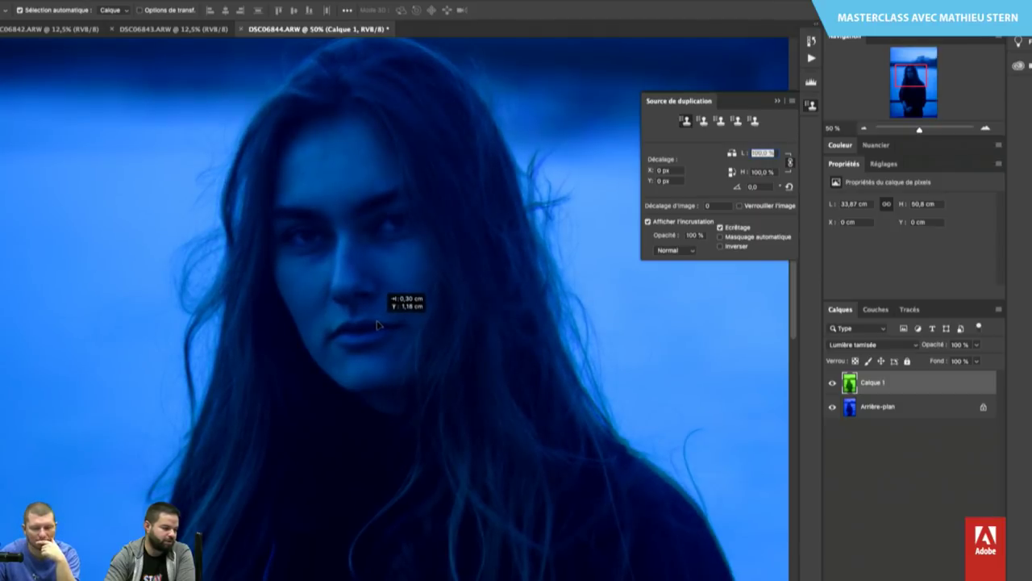
left_click_drag(376, 325, 377, 324)
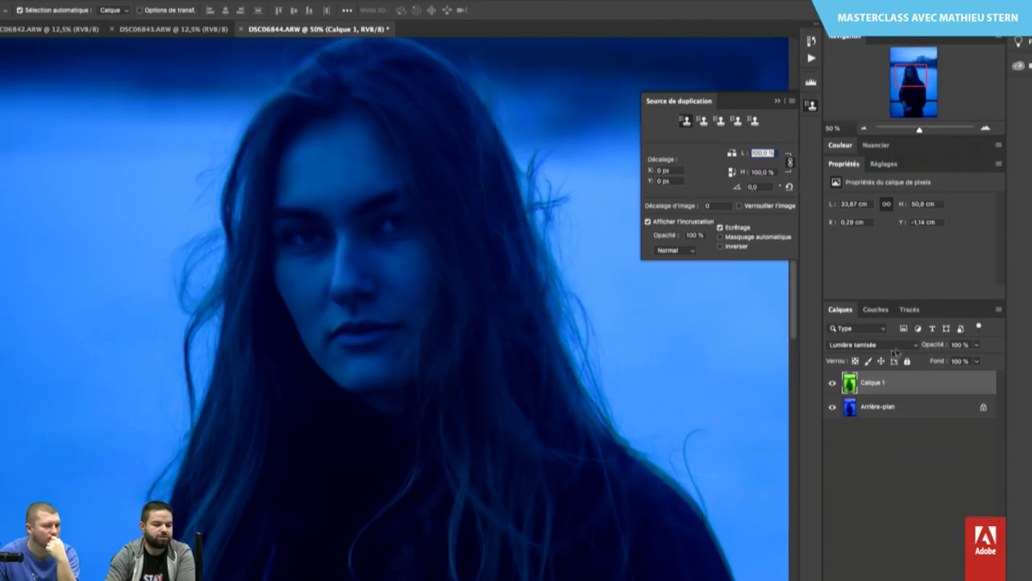
Switch Calque 1 to Superposition, refine its alignment and zoom back out to 12.5%.
left_click(907, 345)
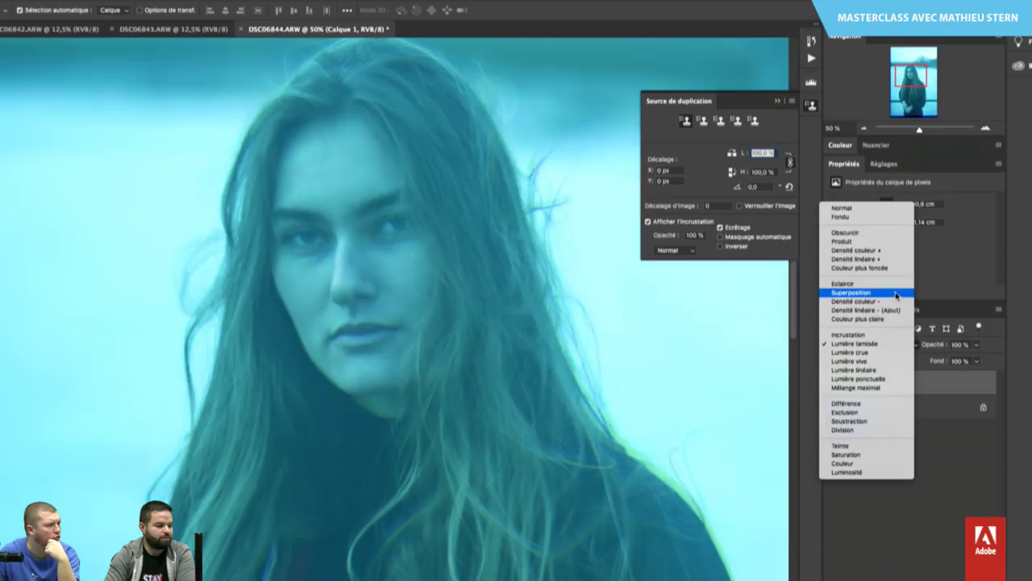
left_click(895, 295)
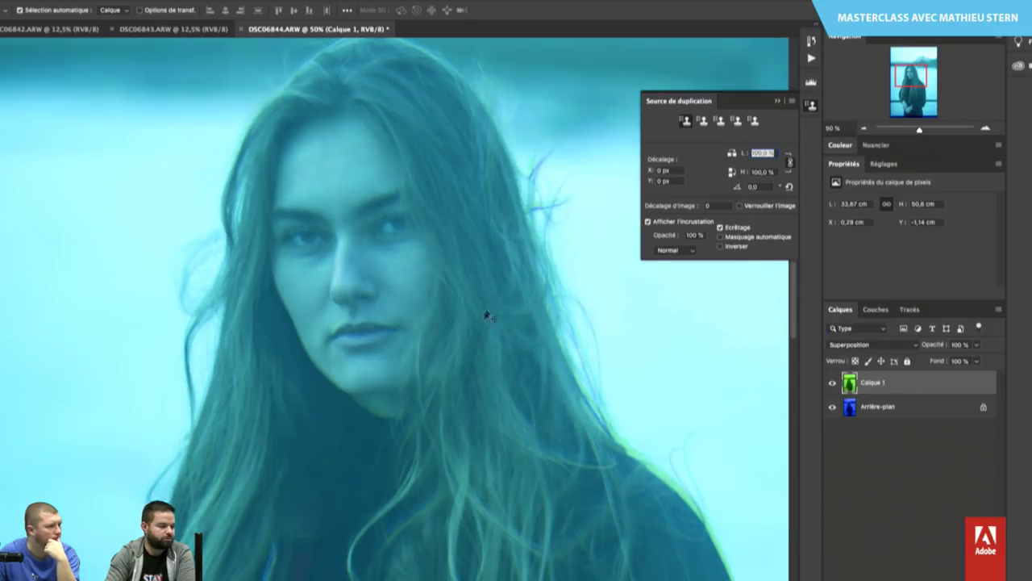
left_click_drag(404, 328, 370, 300)
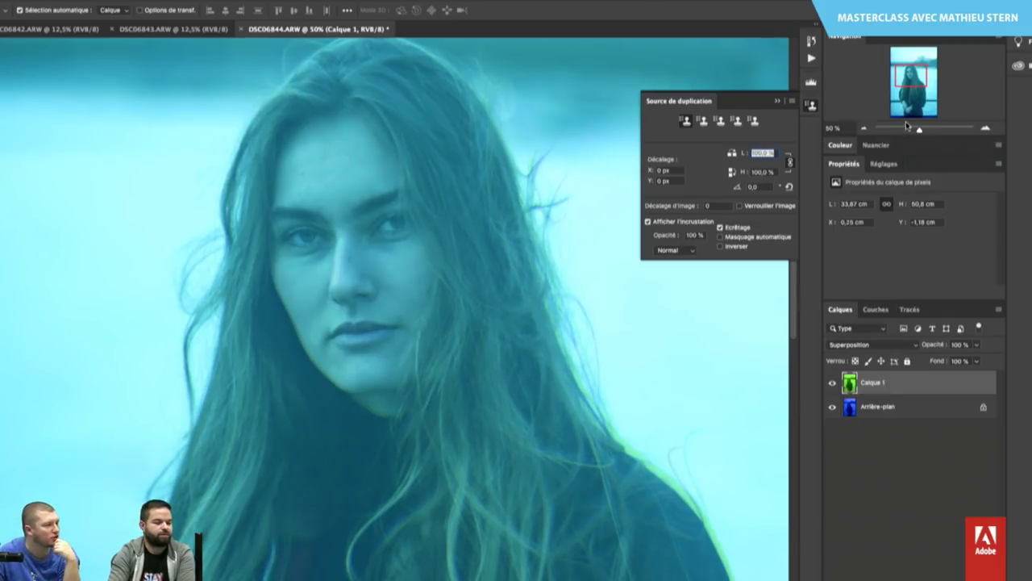
left_click(864, 129)
left_click(864, 129)
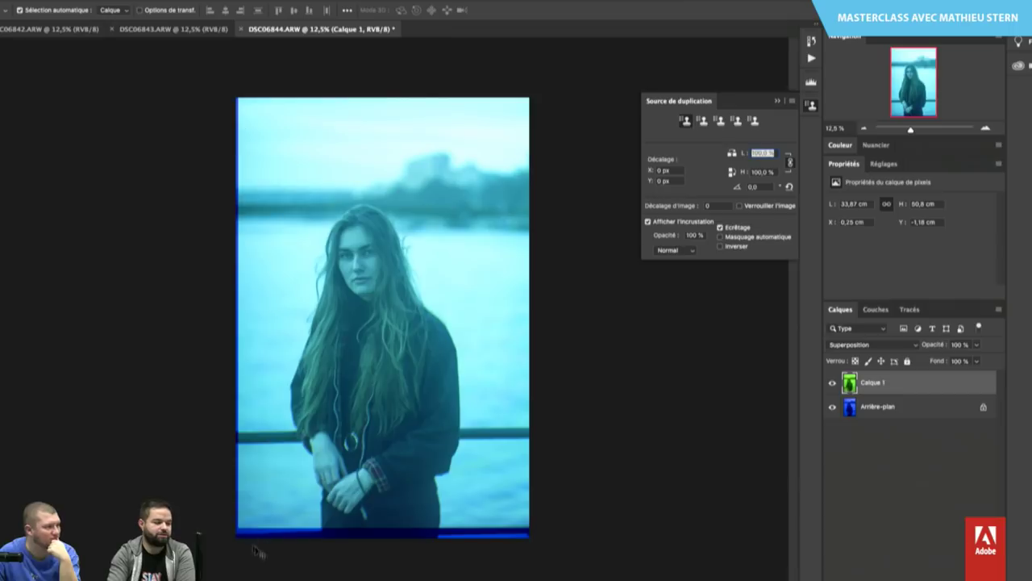
Copy the whole red image and paste it into the blue document as Calque 2.
left_click(181, 32)
left_click(49, 29)
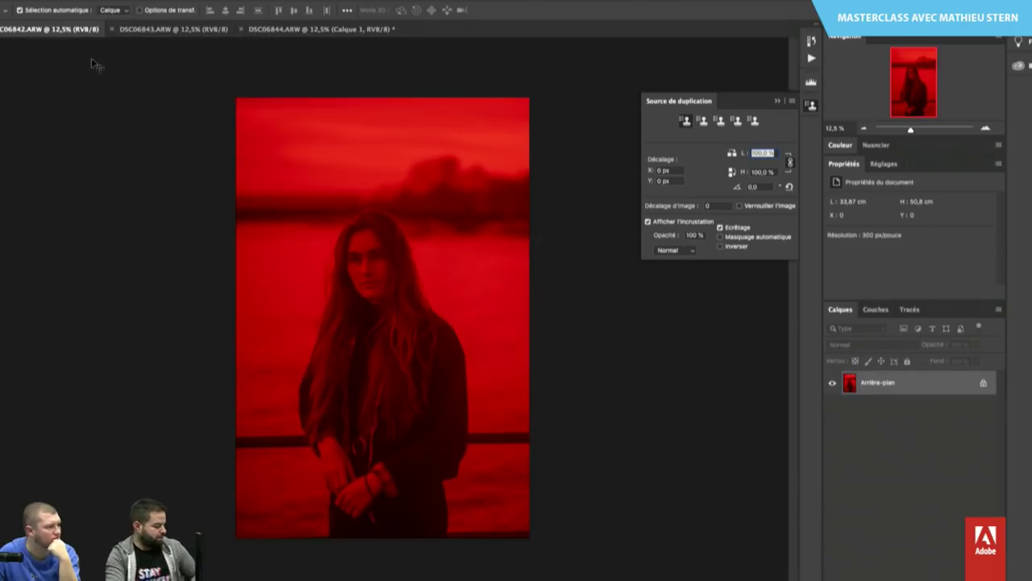
key("ctrl+a")
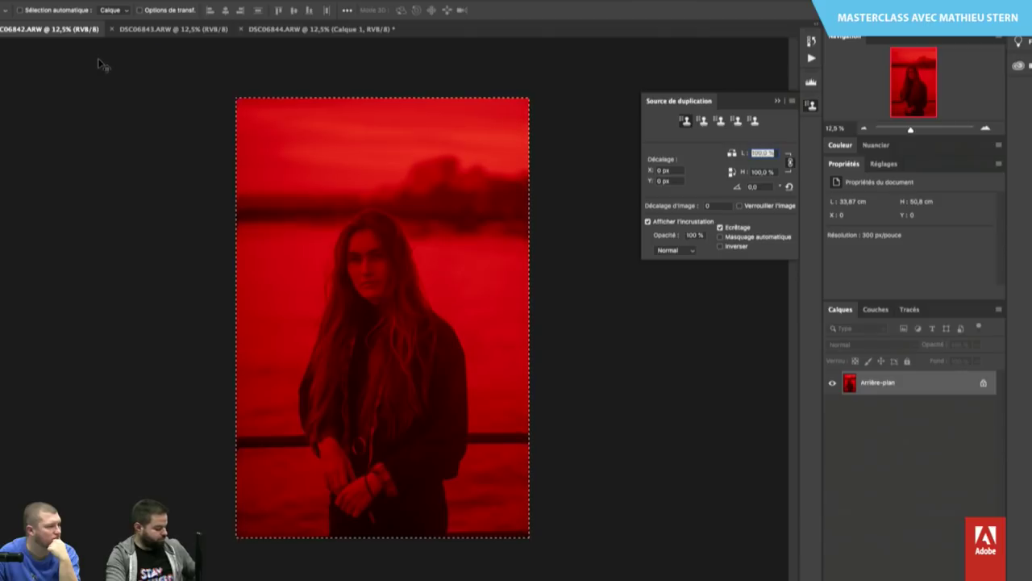
key("ctrl+c")
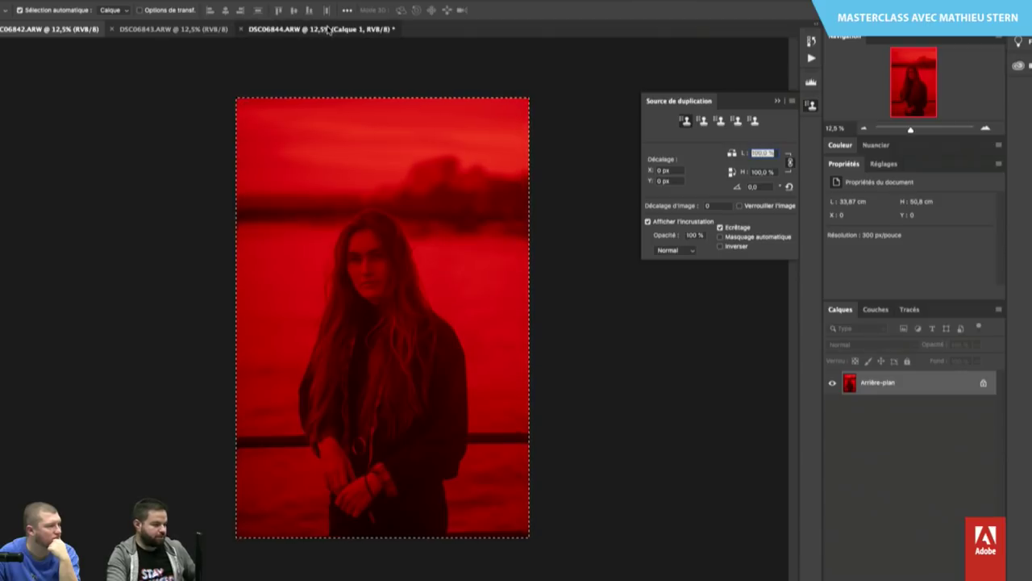
left_click(335, 30)
key("ctrl+v")
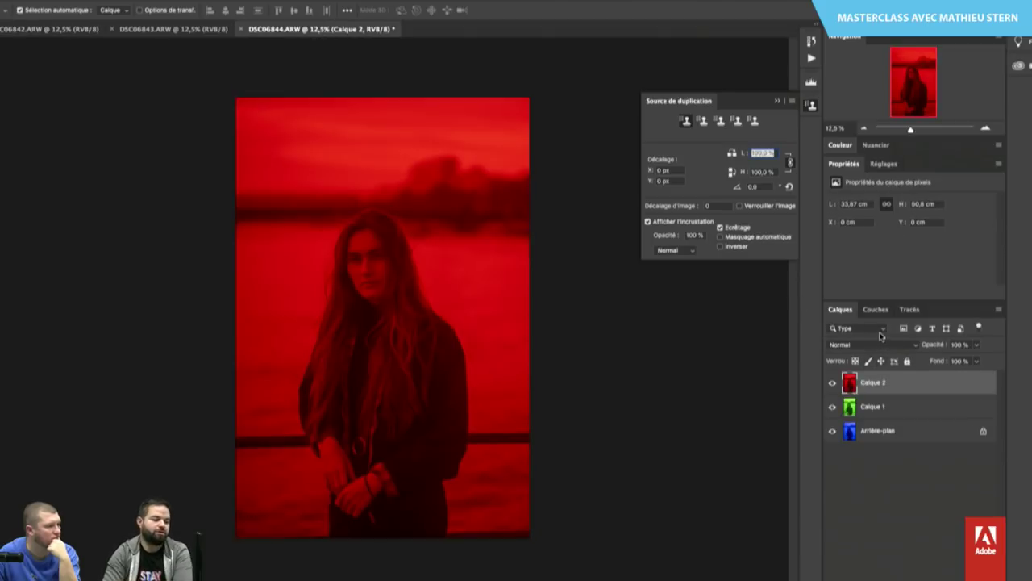
Set Calque 2's blend mode to Superposition.
left_click(899, 345)
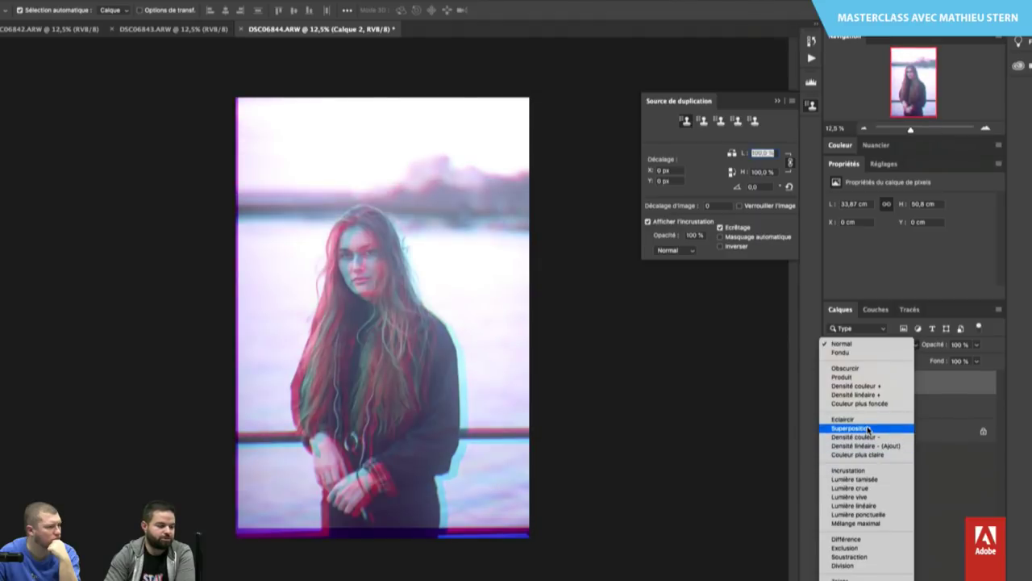
left_click(868, 428)
left_click(986, 129)
left_click(985, 129)
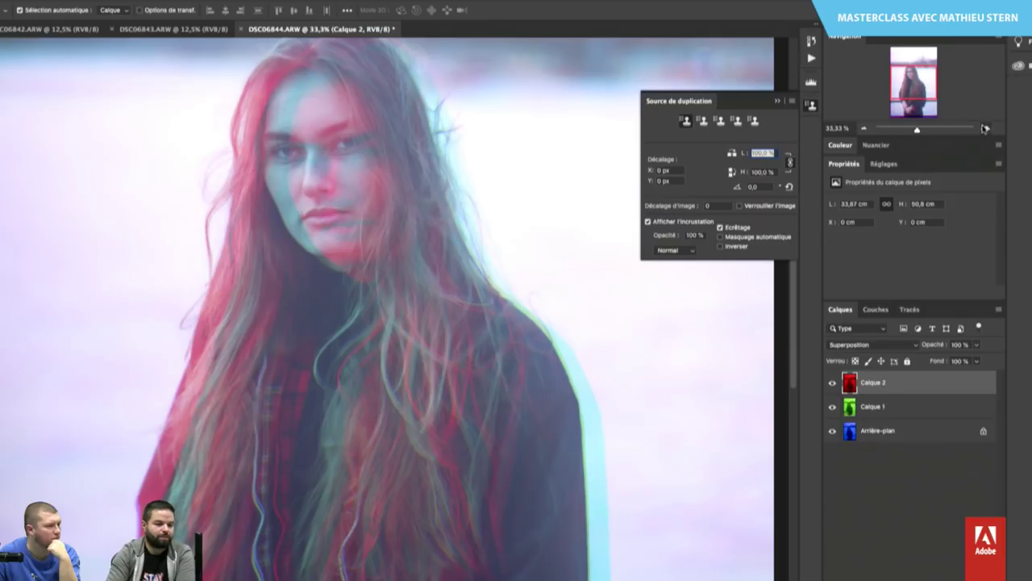
Shift Calque 2 about 1 cm left and 0.45 cm up, checking alignment at the eye.
left_click(986, 129)
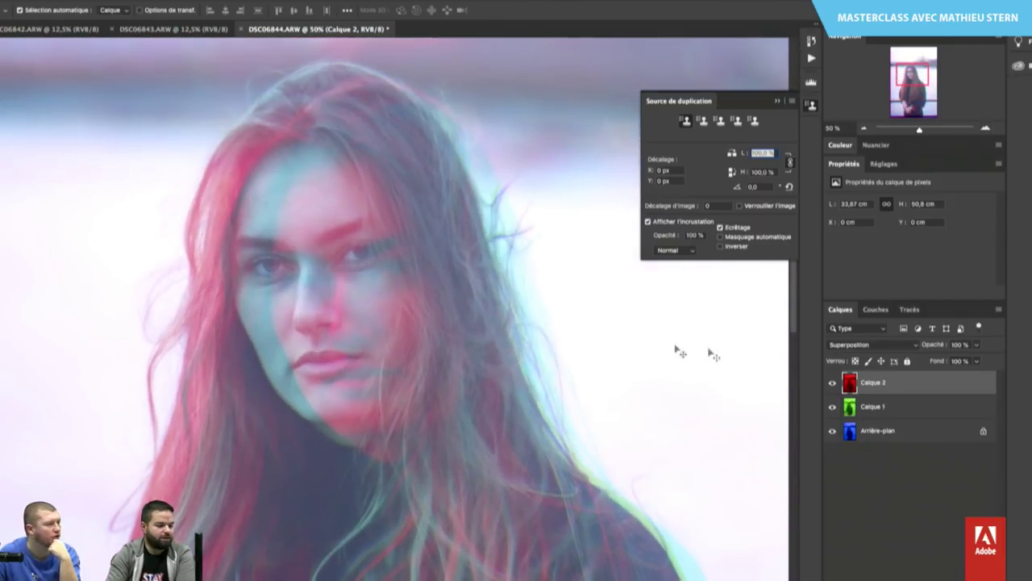
left_click(833, 389)
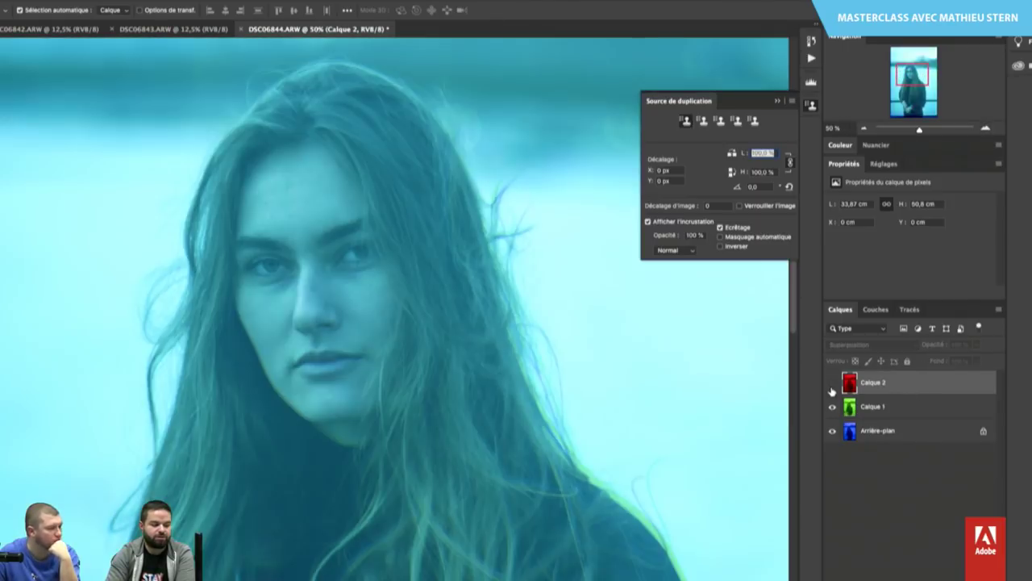
left_click_drag(361, 376, 327, 357)
left_click(985, 127)
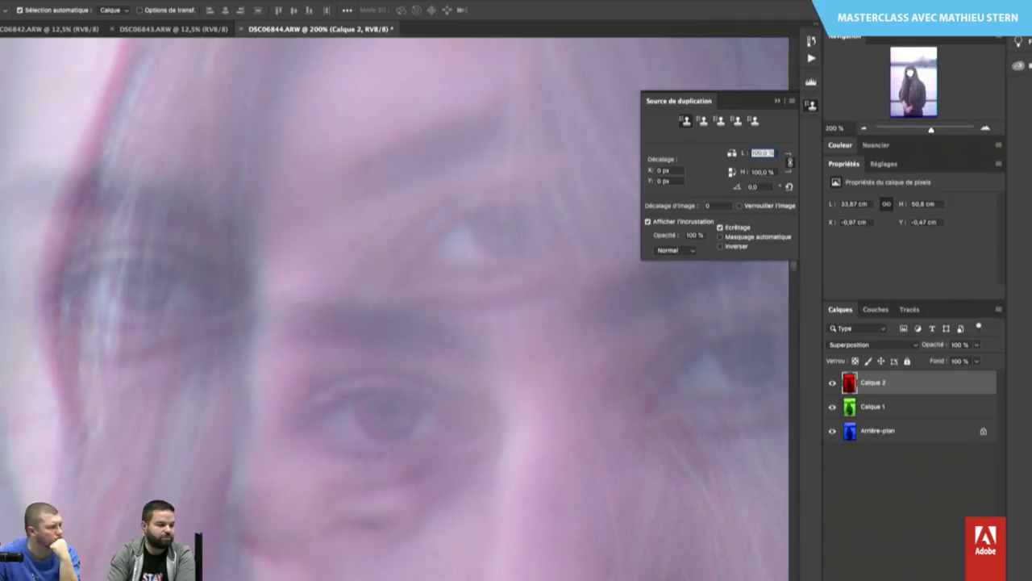
left_click_drag(914, 89, 917, 74)
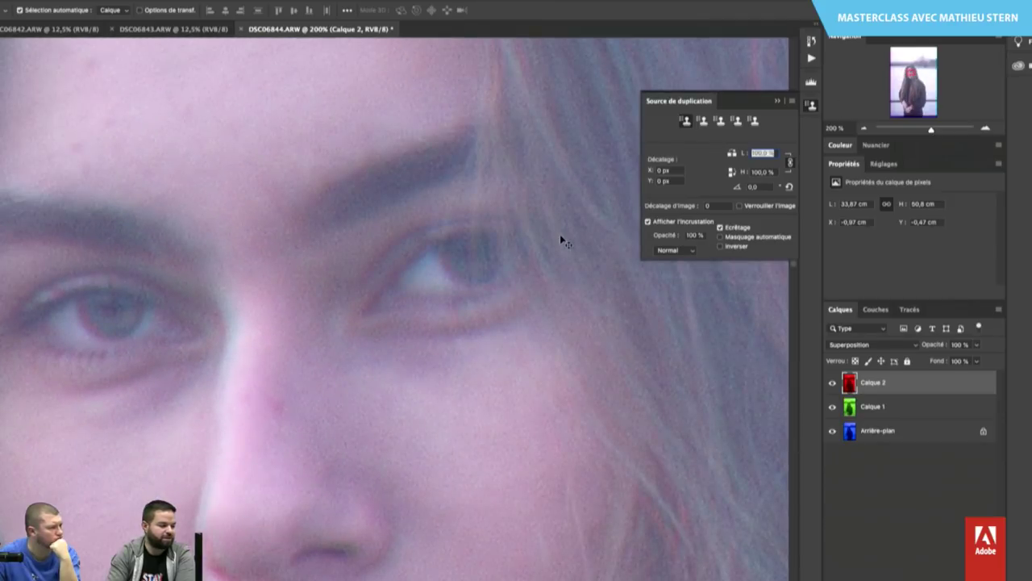
left_click_drag(151, 454, 147, 447)
left_click(865, 128)
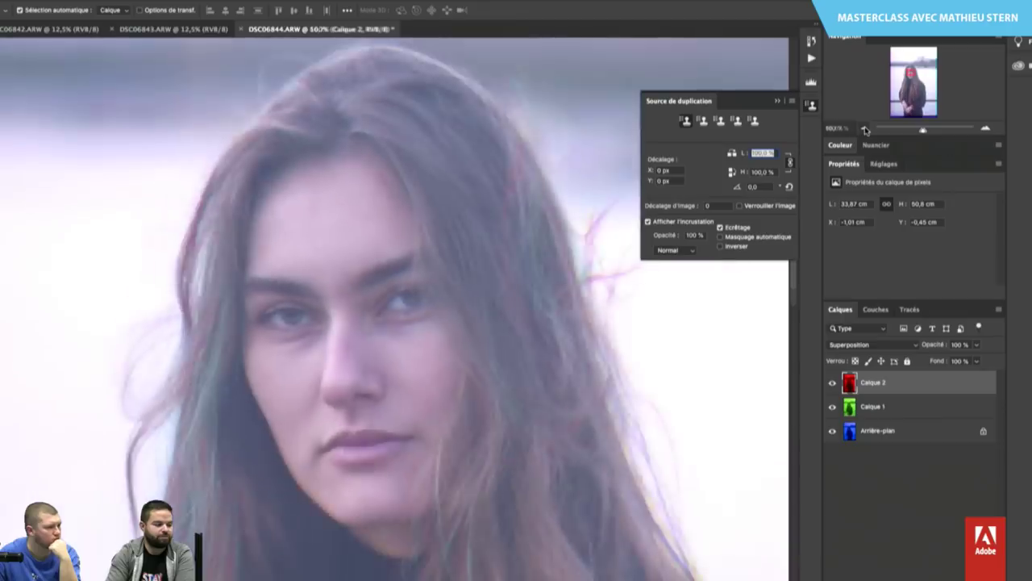
left_click(864, 128)
left_click(864, 128)
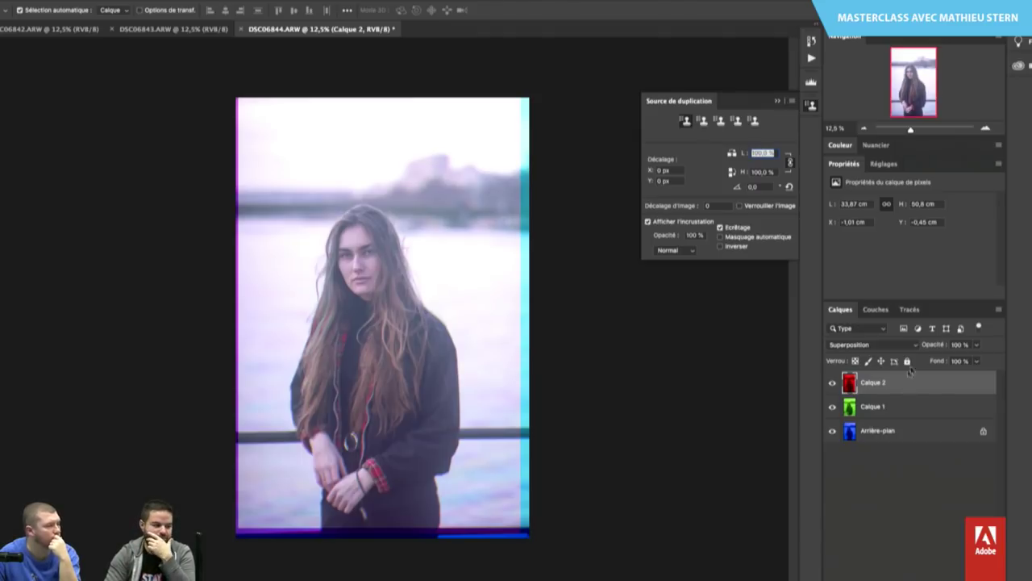
Zoom in and pan from the face to the torso to inspect alignment, then zoom out.
left_click(988, 129)
left_click(987, 129)
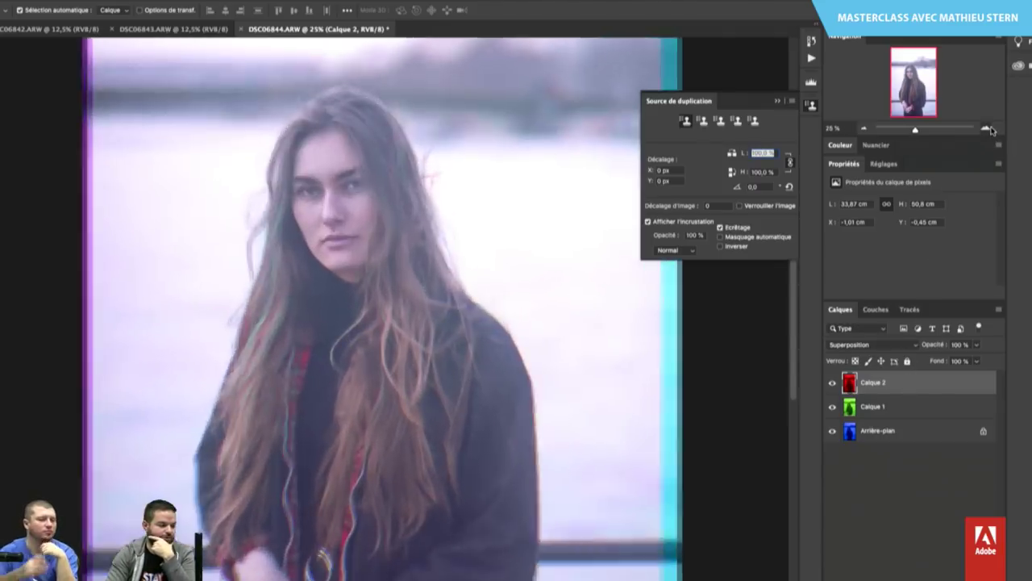
left_click(987, 129)
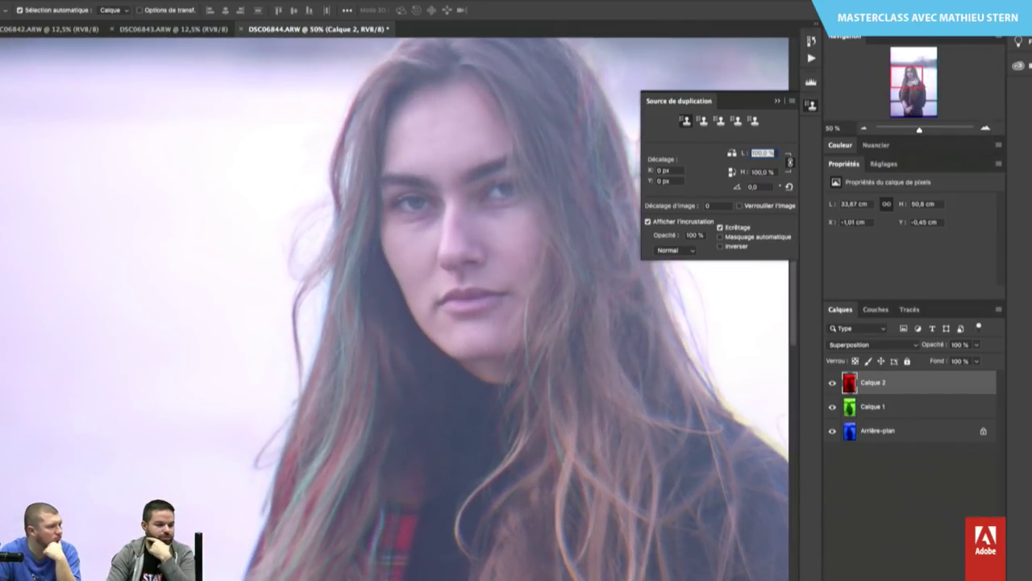
left_click_drag(617, 215, 536, 264)
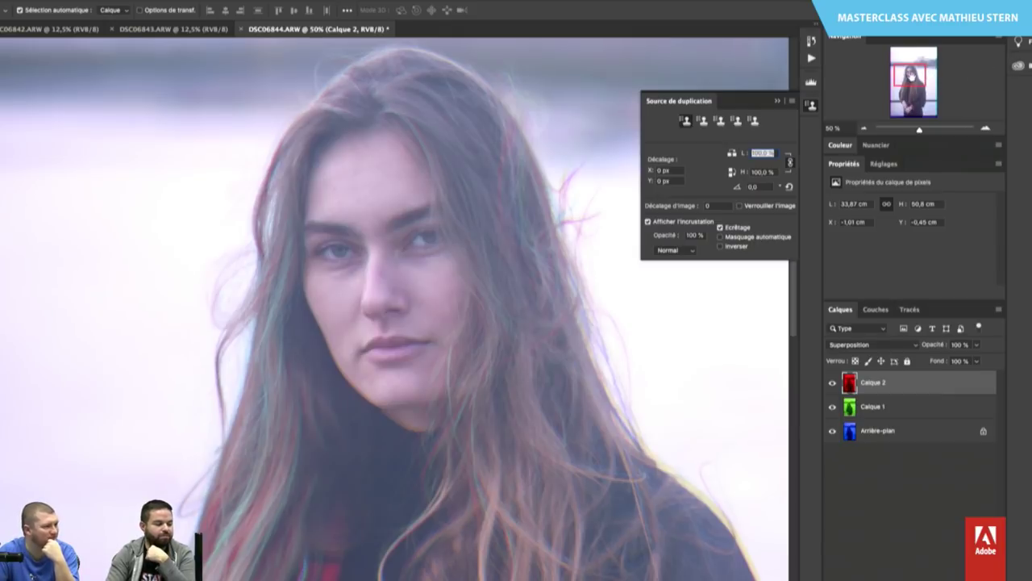
mouse_move(910, 77)
left_mouse_down()
mouse_move(920, 111)
mouse_move(925, 76)
left_mouse_up()
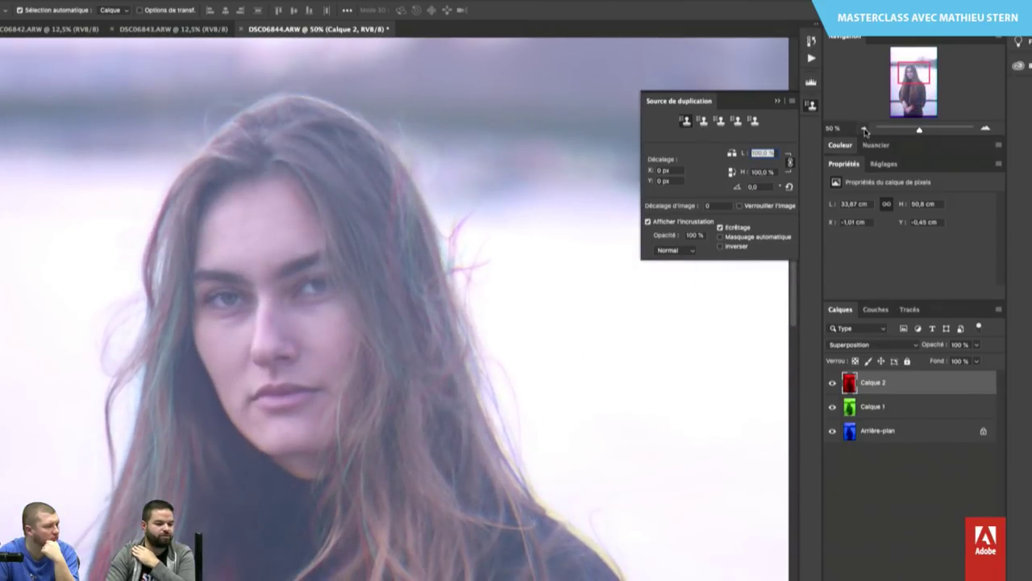
left_click(864, 129)
left_click(864, 129)
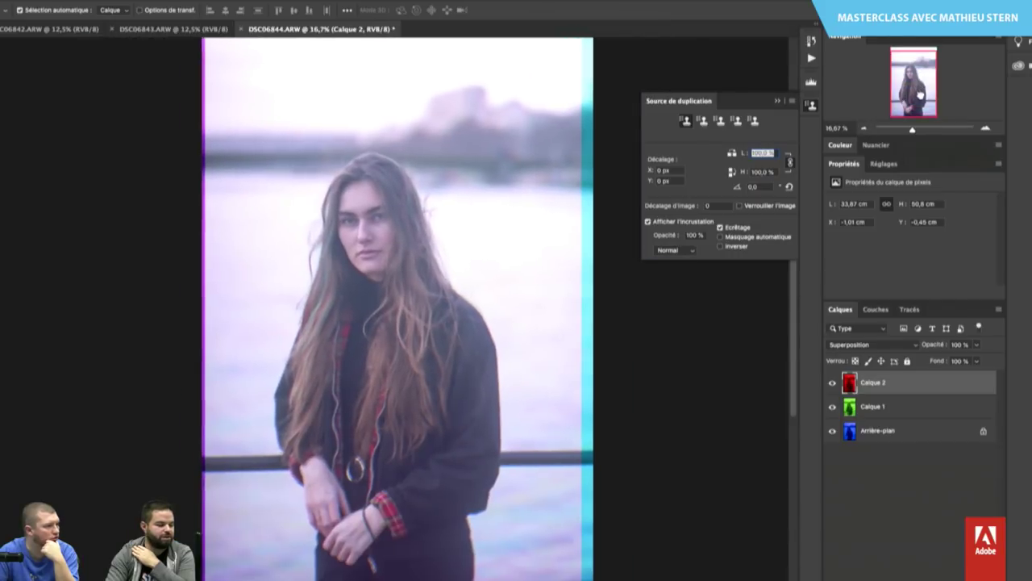
left_click(934, 577)
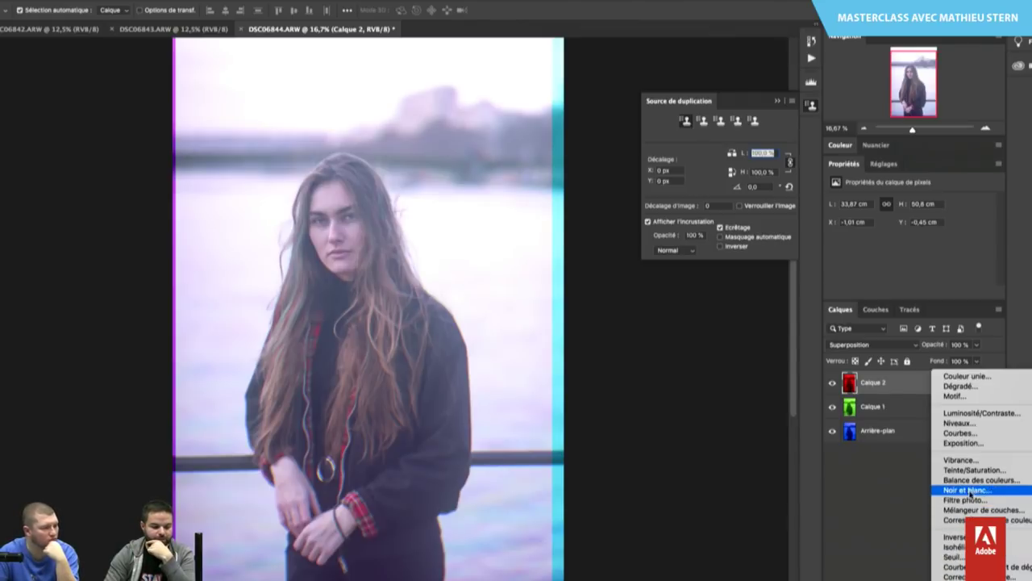
Add a Courbes layer auto-corrected with 'find dark and light colours' and neutral midtone snapping.
left_click(974, 436)
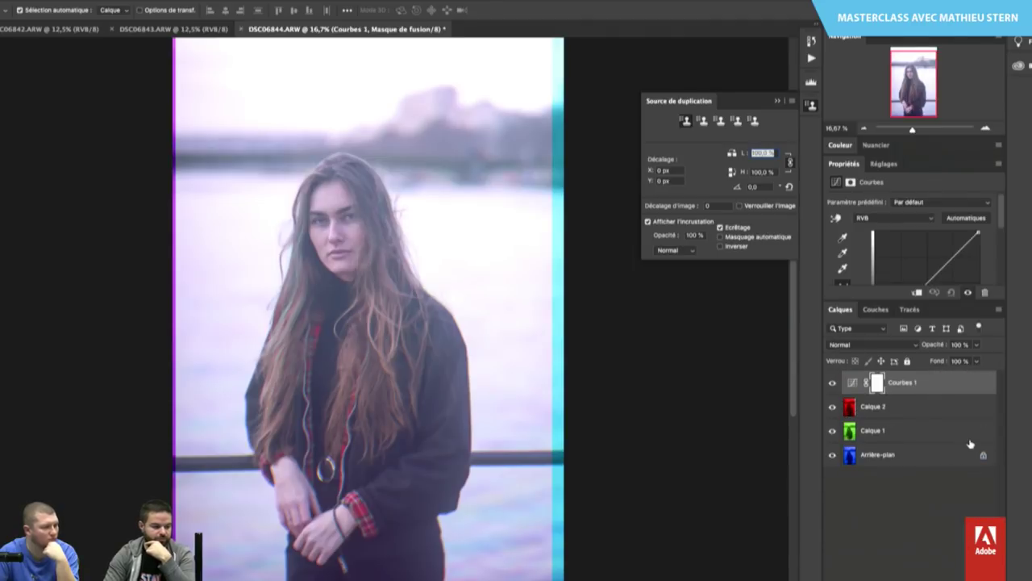
left_click(967, 219, "alt")
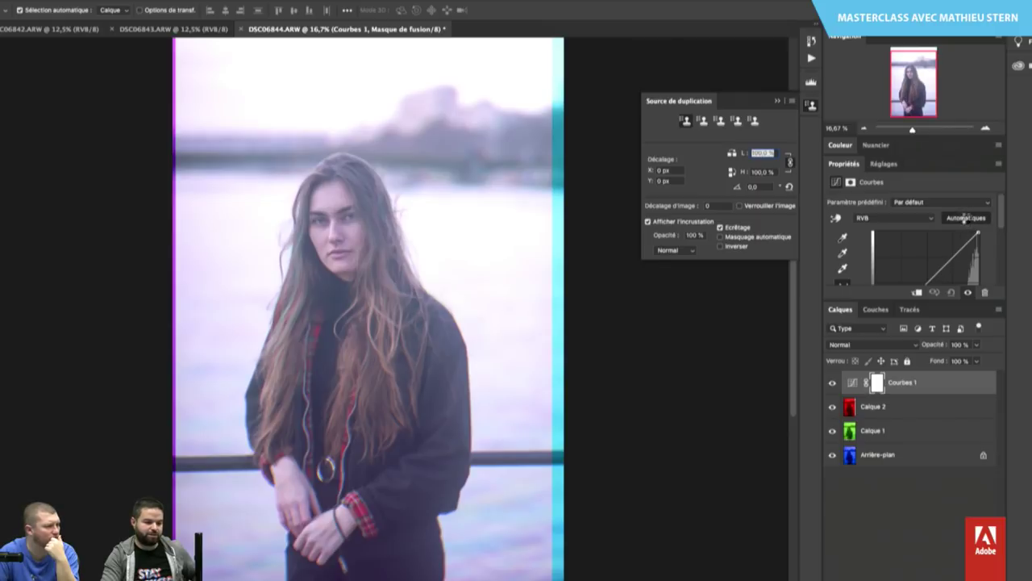
left_click(436, 238)
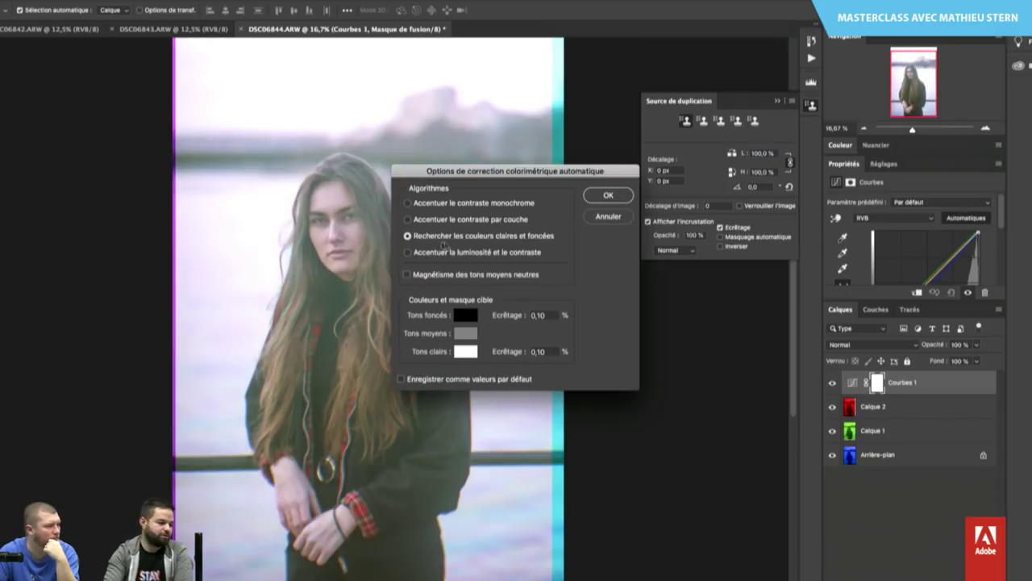
left_click(447, 224)
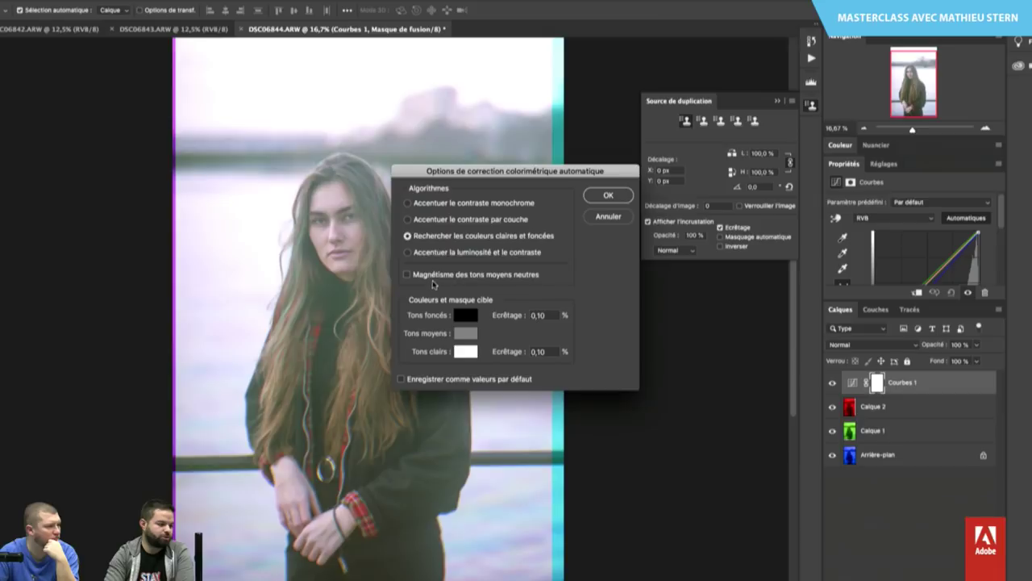
left_click(429, 277)
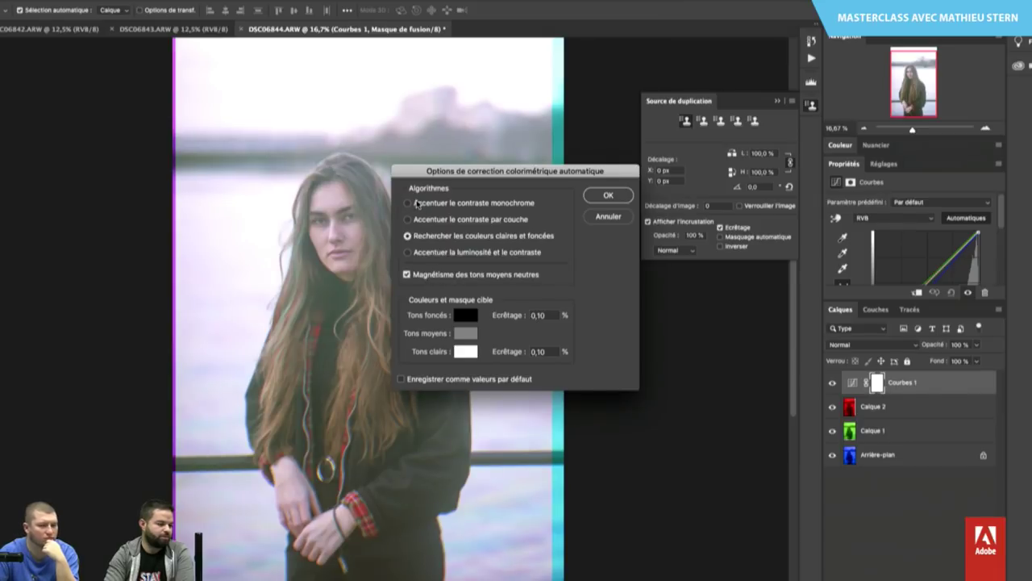
left_click(605, 195)
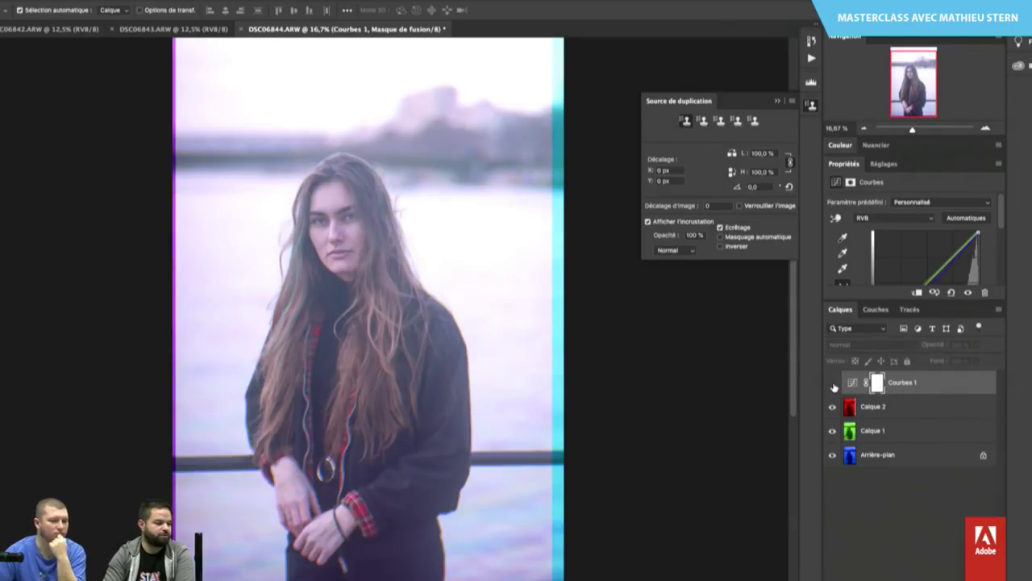
left_click(832, 383)
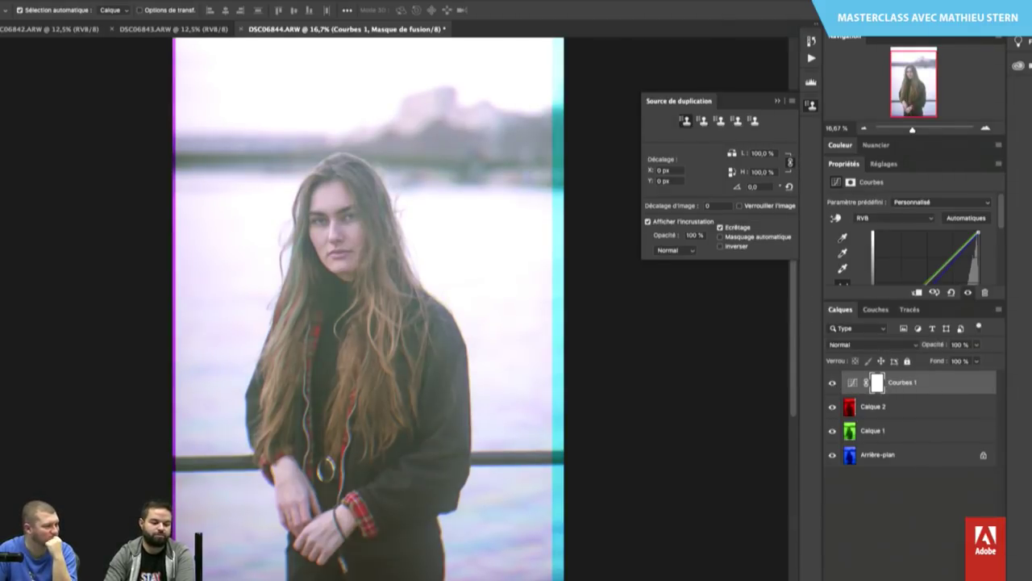
left_click(961, 571)
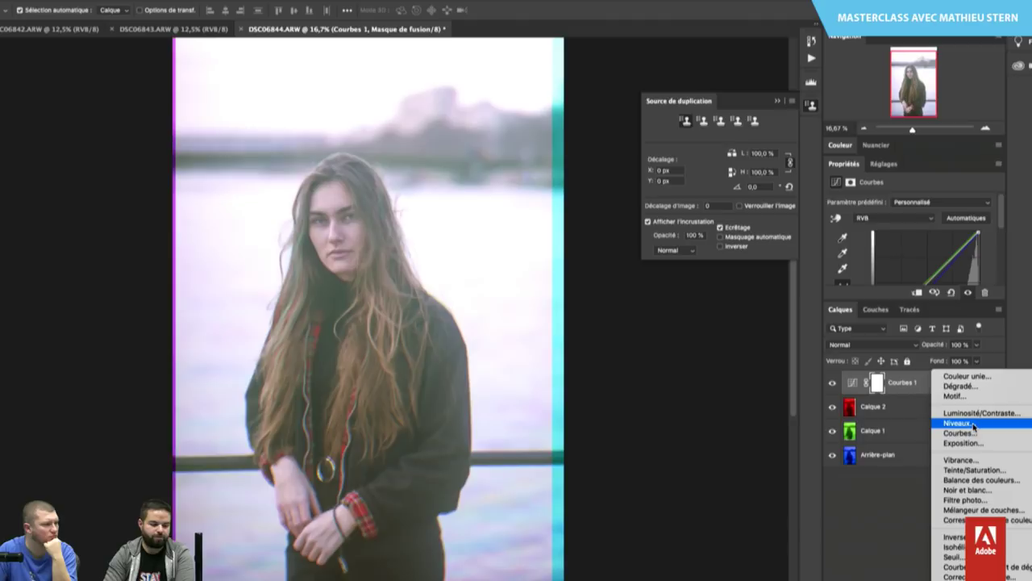
Add a Niveaux levels layer with input levels 30, 0,87 and 247.
left_click(974, 424)
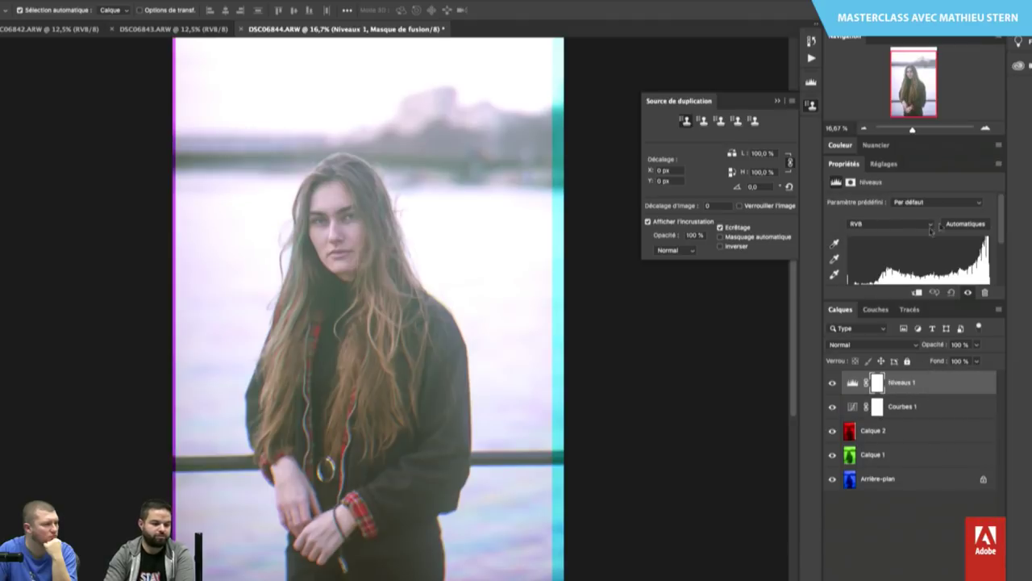
left_click_drag(890, 298, 878, 372)
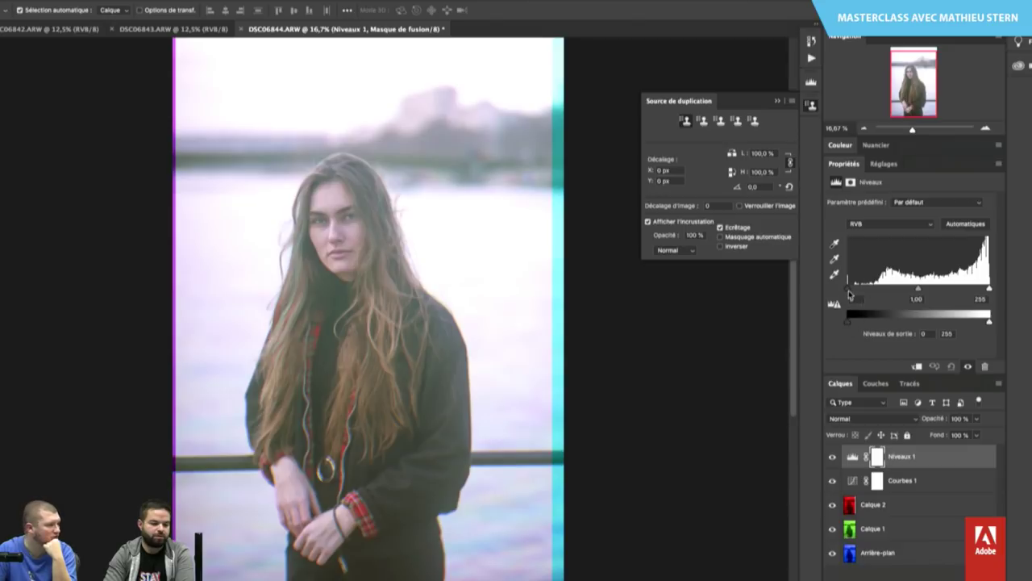
left_click_drag(848, 288, 867, 290)
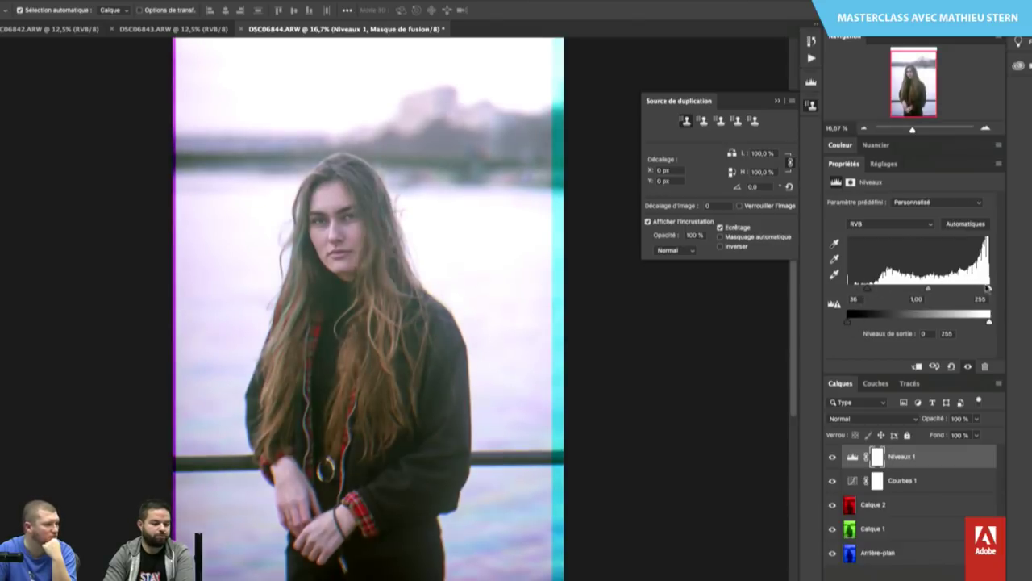
mouse_move(987, 290)
left_mouse_down()
mouse_move(919, 294)
mouse_move(932, 292)
left_mouse_up()
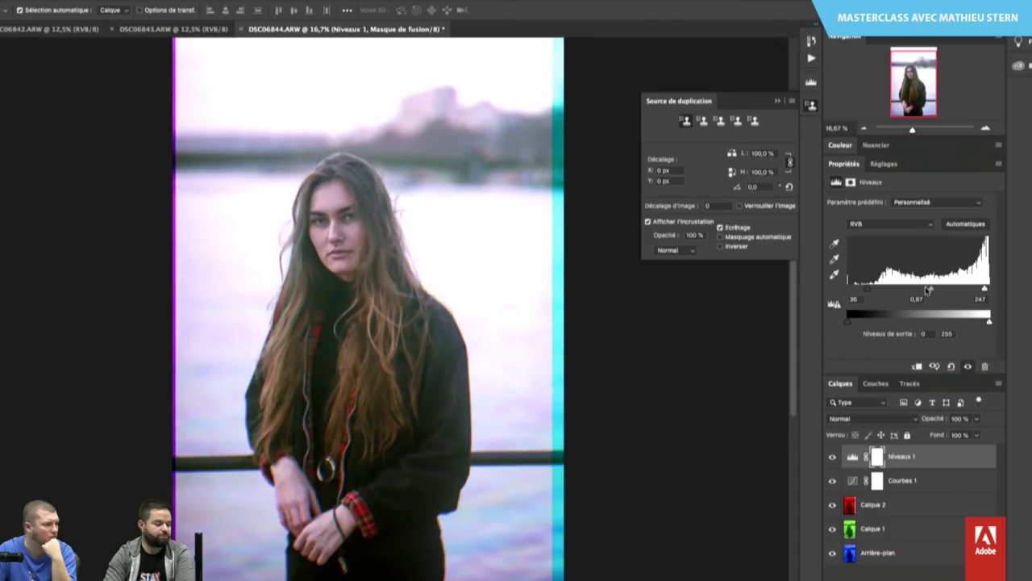
left_click(933, 575)
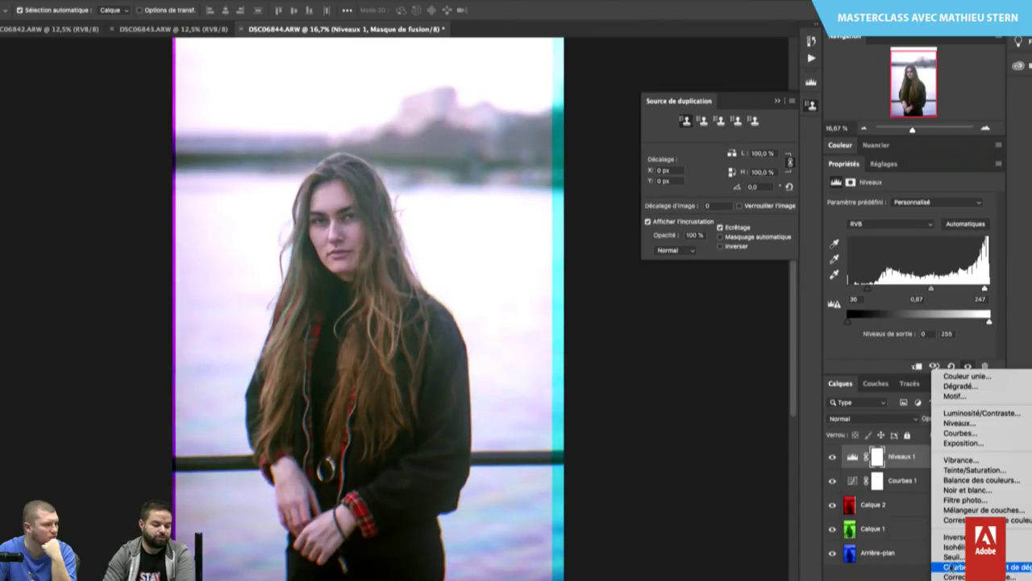
Add a Selective Color adjustment layer and nudge the greys' colour balance slightly.
key("Escape")
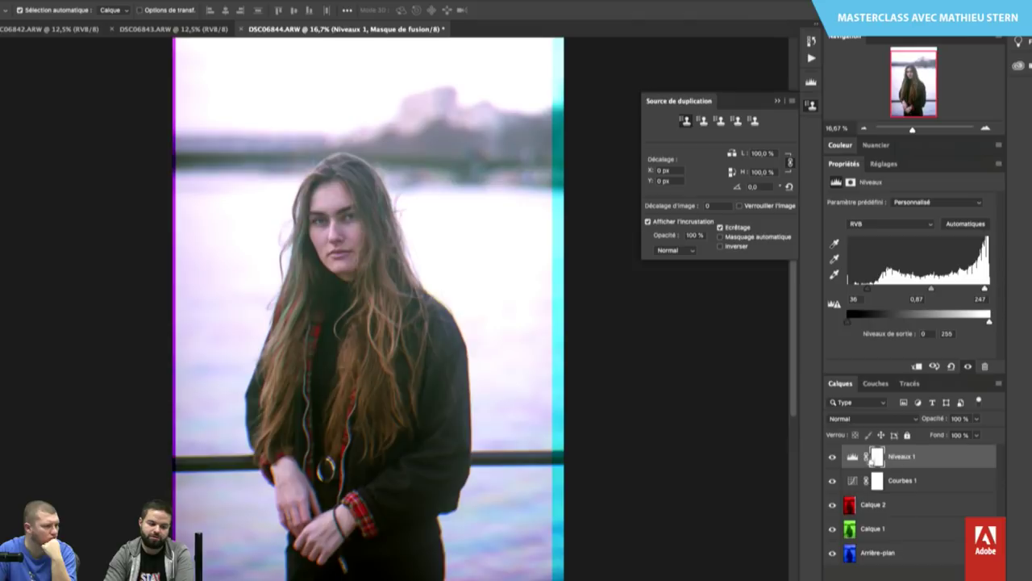
left_click(934, 574)
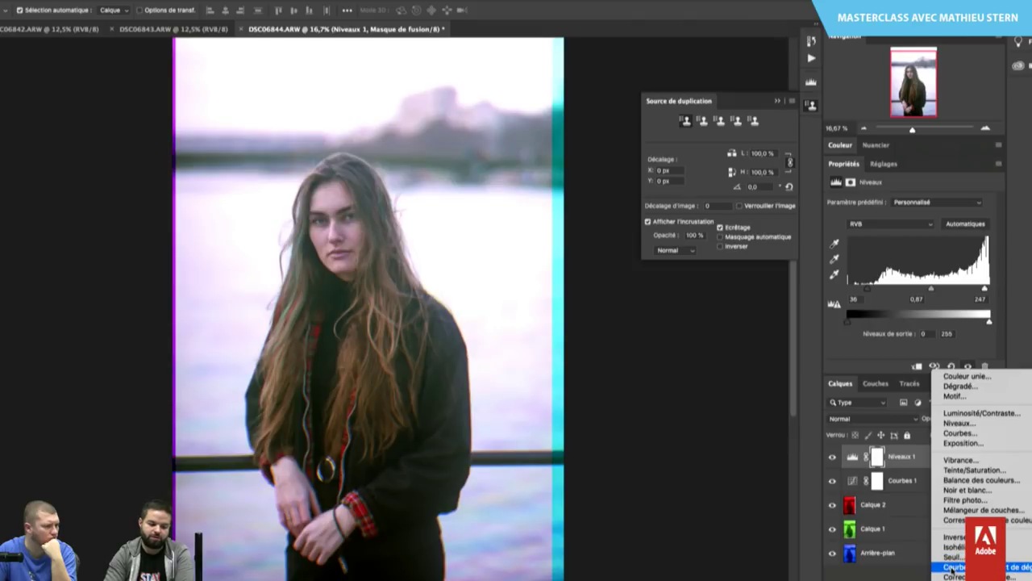
left_click(952, 577)
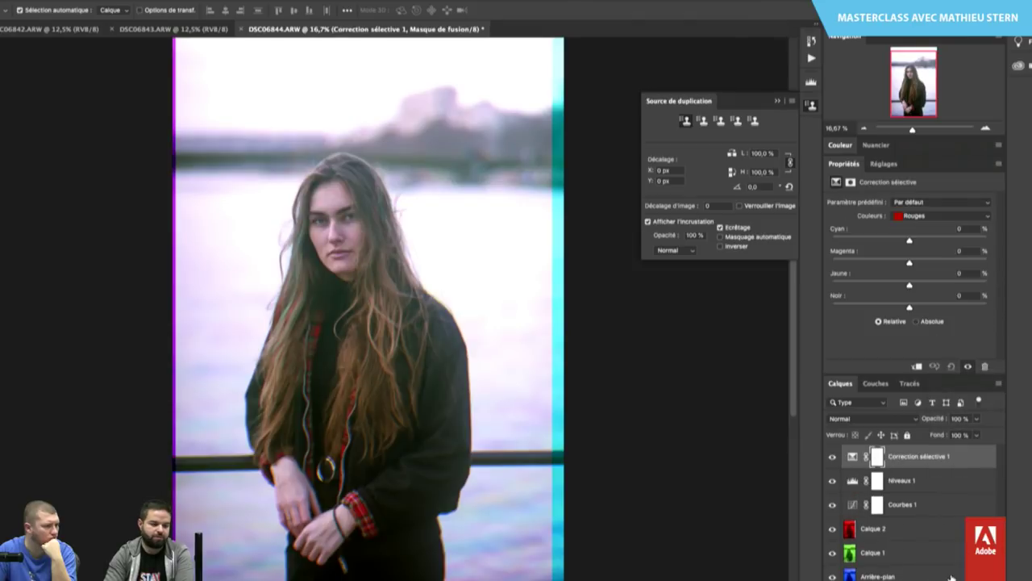
left_click(931, 214)
left_click(917, 266)
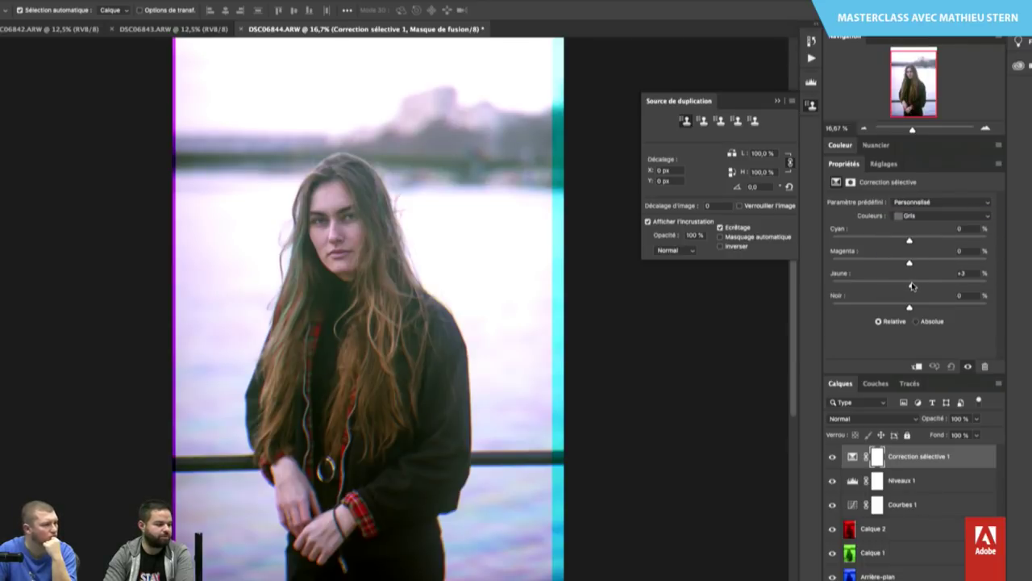
left_click_drag(910, 263, 905, 242)
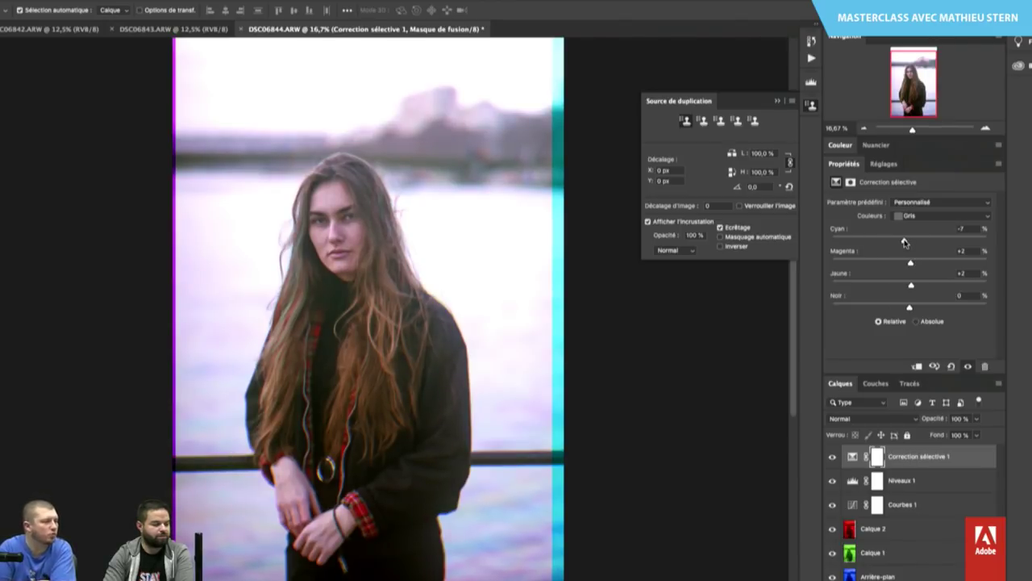
In the Cyans range, increase cyan and reduce magenta.
left_click(924, 215)
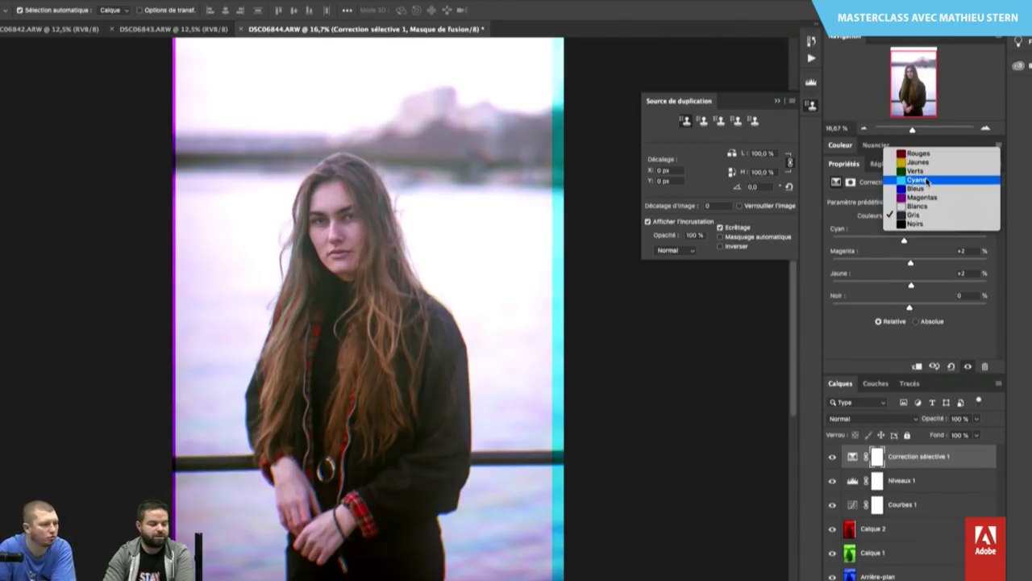
left_click(927, 181)
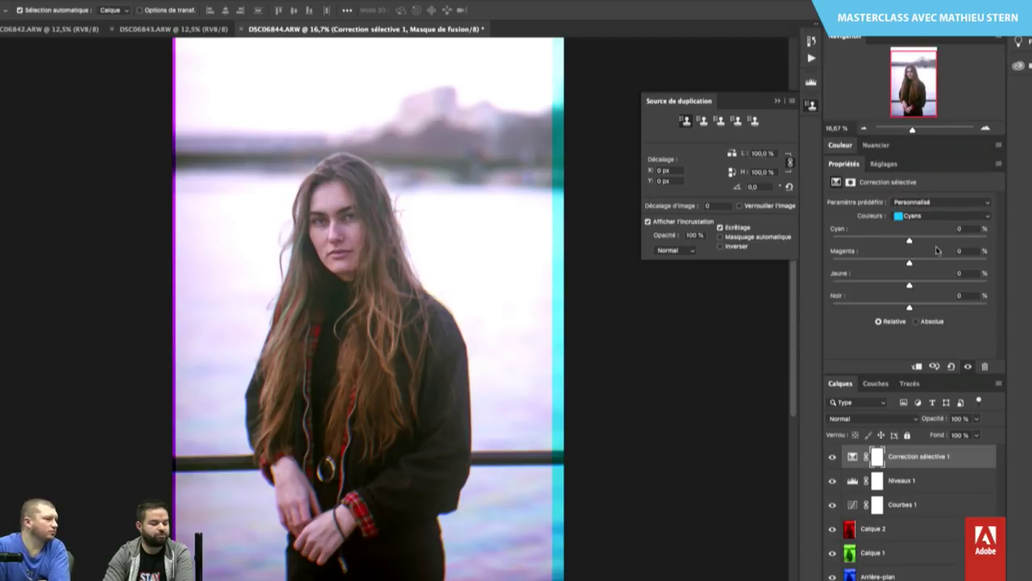
left_click_drag(909, 242, 953, 241)
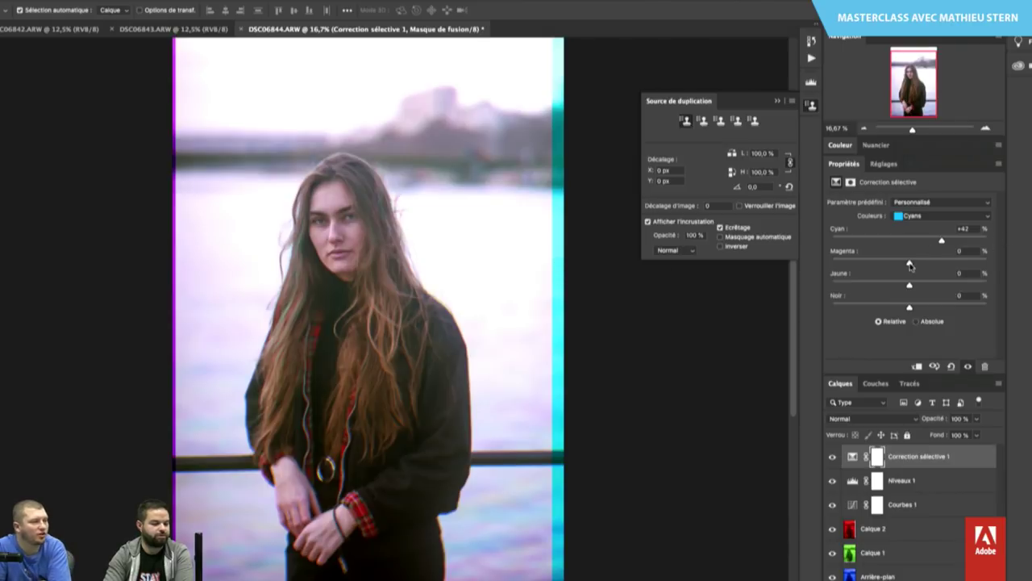
mouse_move(909, 262)
left_mouse_down()
mouse_move(884, 263)
mouse_move(878, 250)
left_mouse_up()
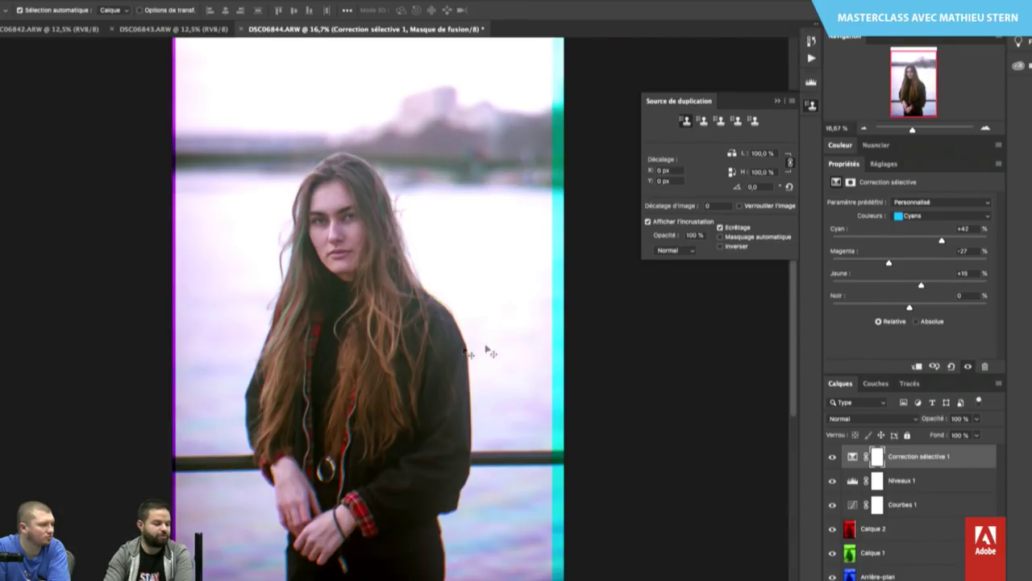
Set the Reds range to cyan -74, magenta -15 and yellow +23.
left_click(920, 216)
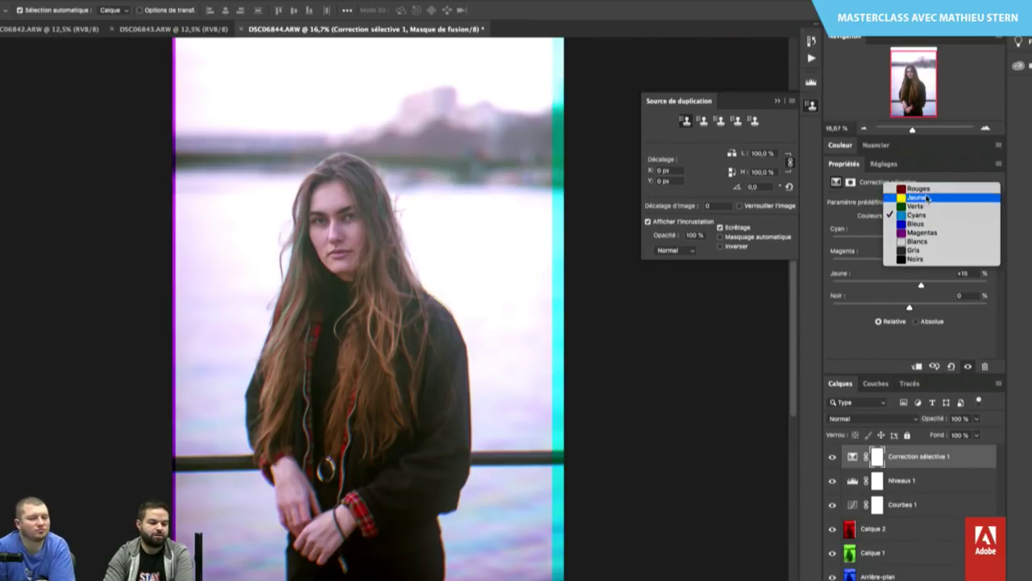
left_click(920, 188)
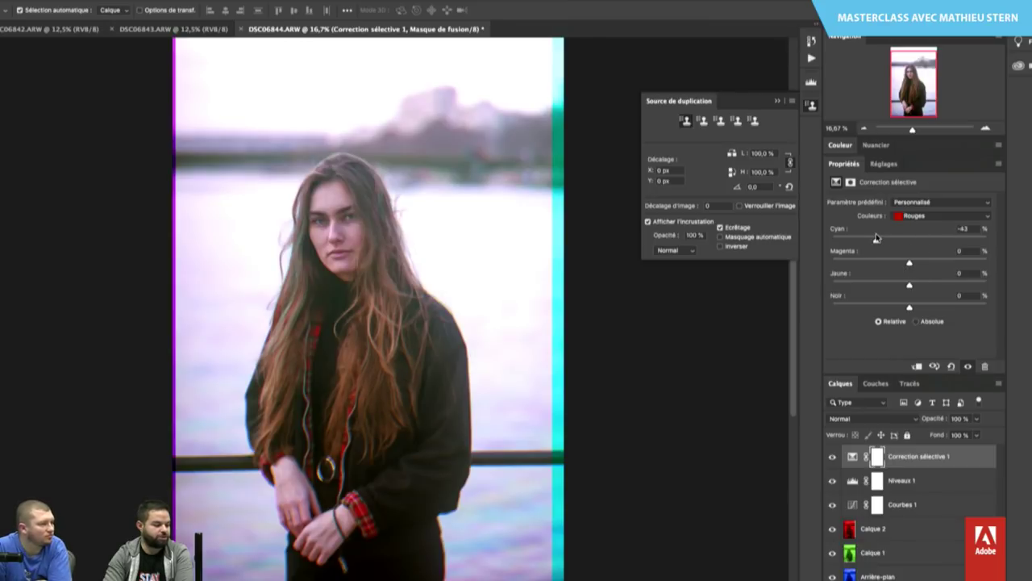
left_click(985, 128)
left_click(925, 108)
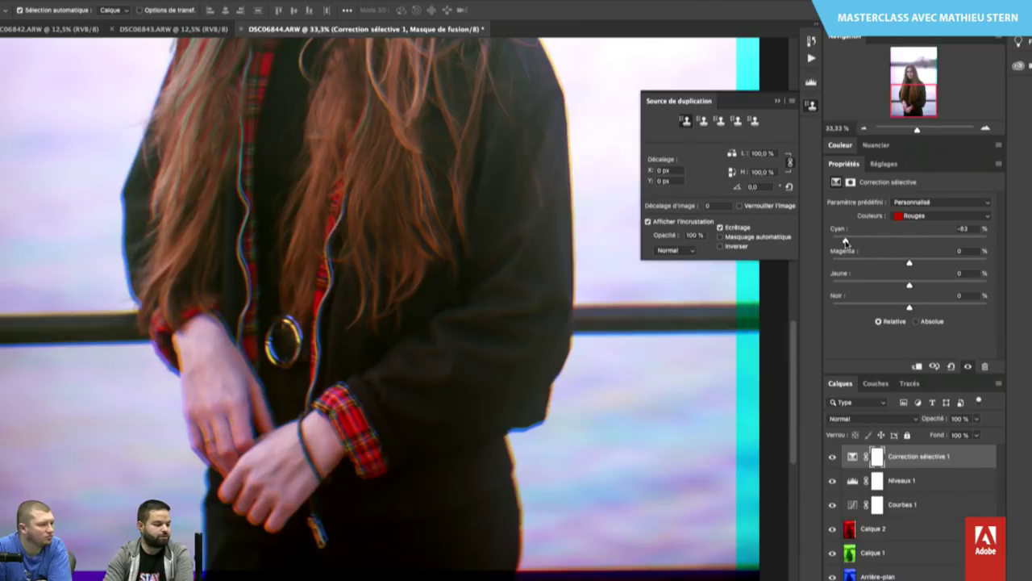
mouse_move(846, 242)
left_mouse_down()
mouse_move(934, 249)
mouse_move(852, 242)
left_mouse_up()
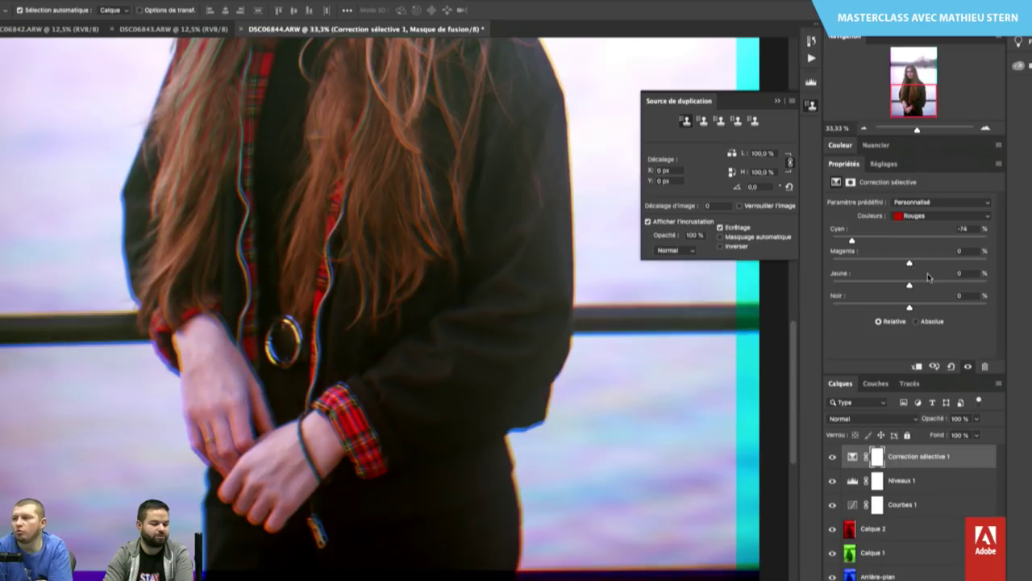
left_click_drag(911, 264, 955, 263)
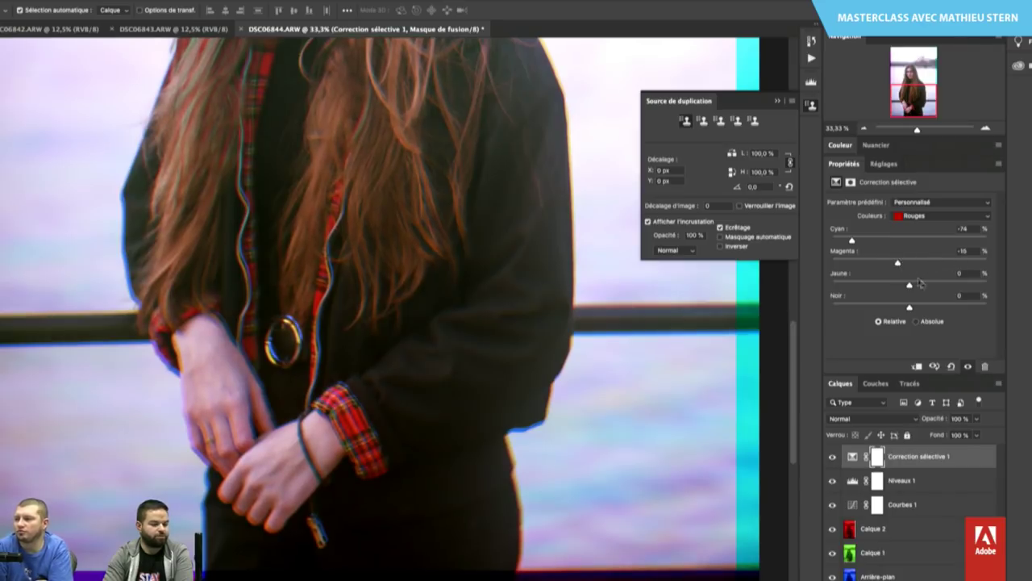
left_click_drag(912, 285, 928, 285)
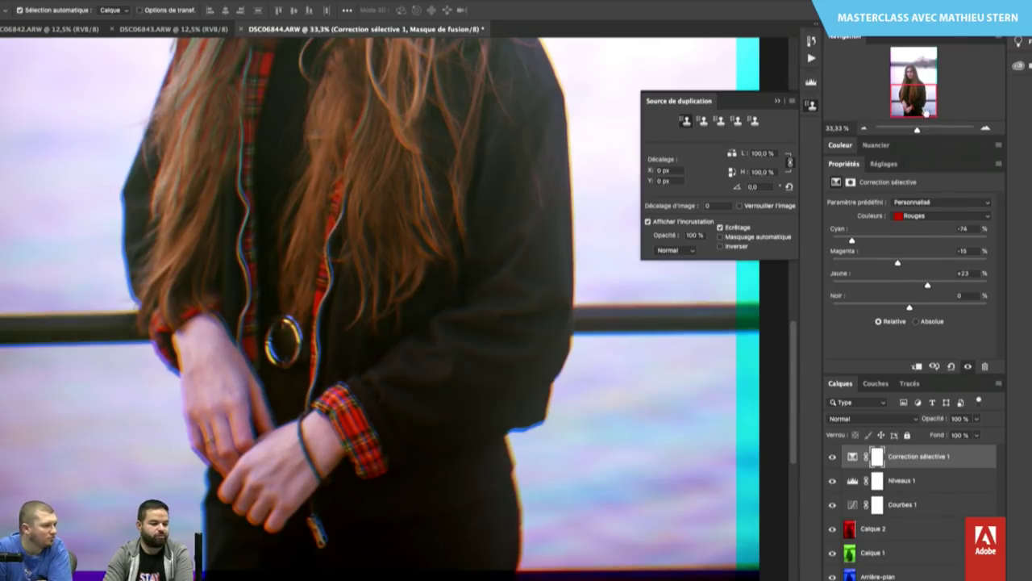
left_click_drag(926, 113, 921, 90)
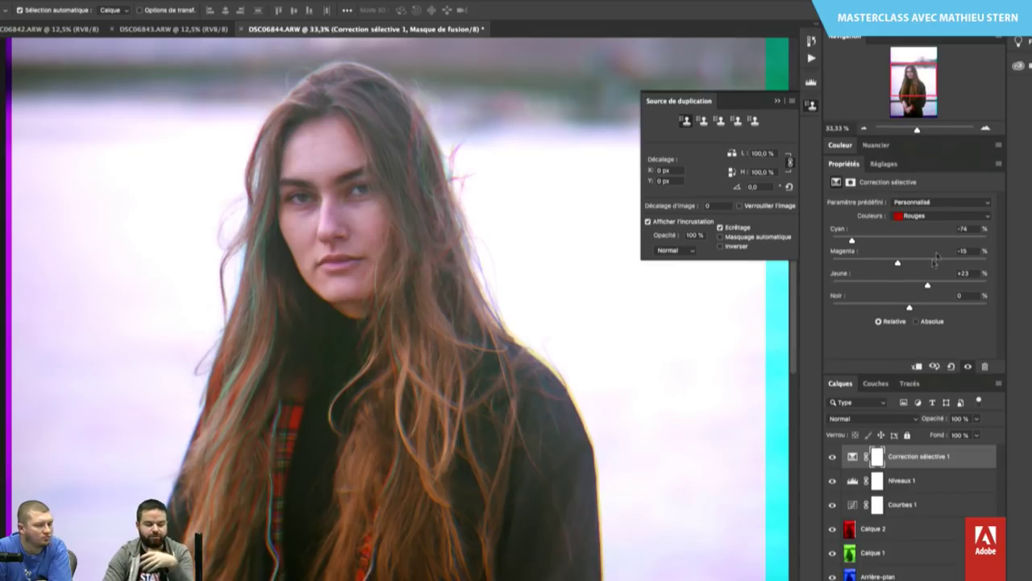
left_click(864, 128)
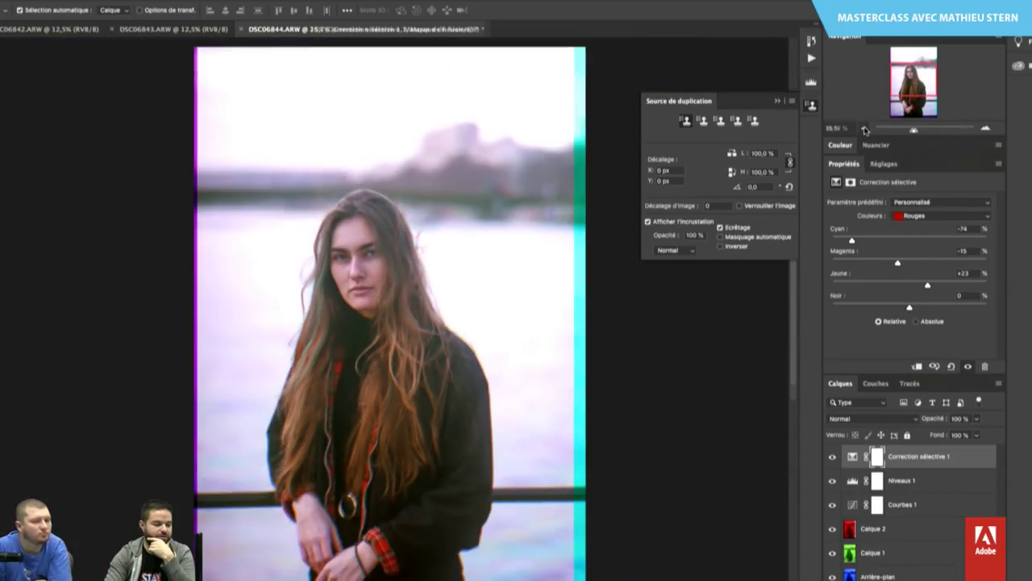
left_click(864, 129)
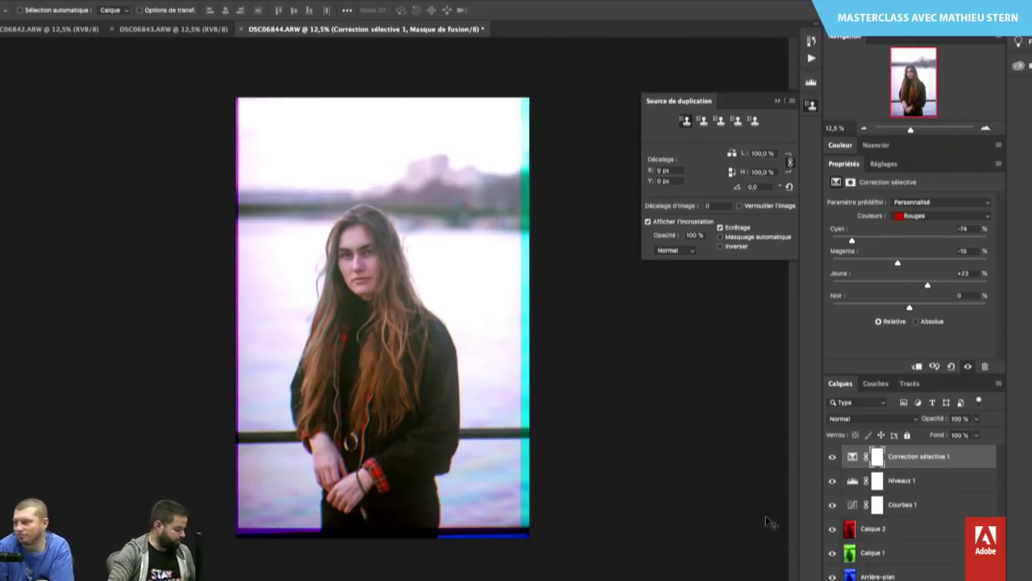
Stamp visible layers into a new layer set to Lumière tamisée at 59% opacity.
key("ctrl+alt+shift+e")
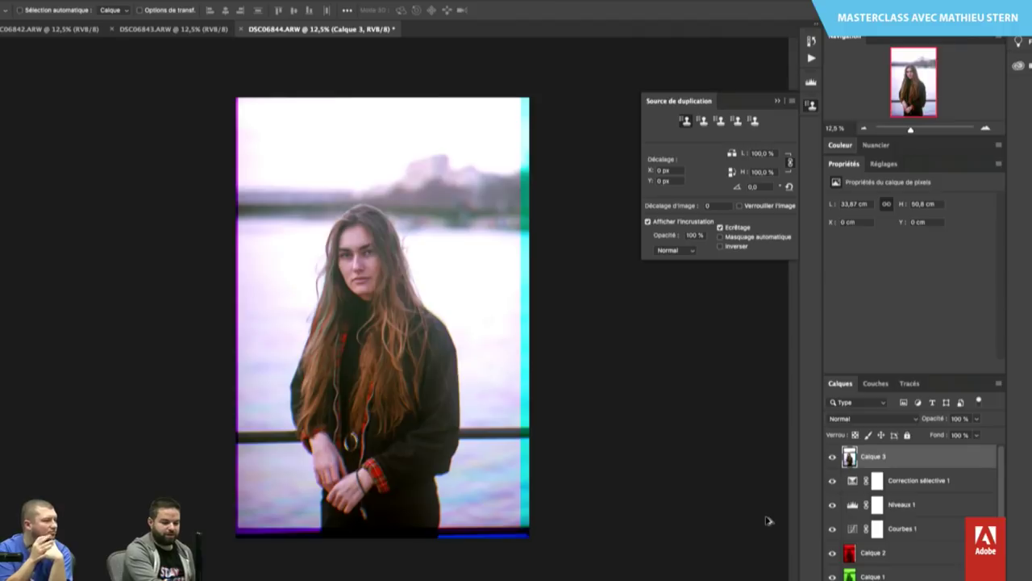
left_click(877, 418)
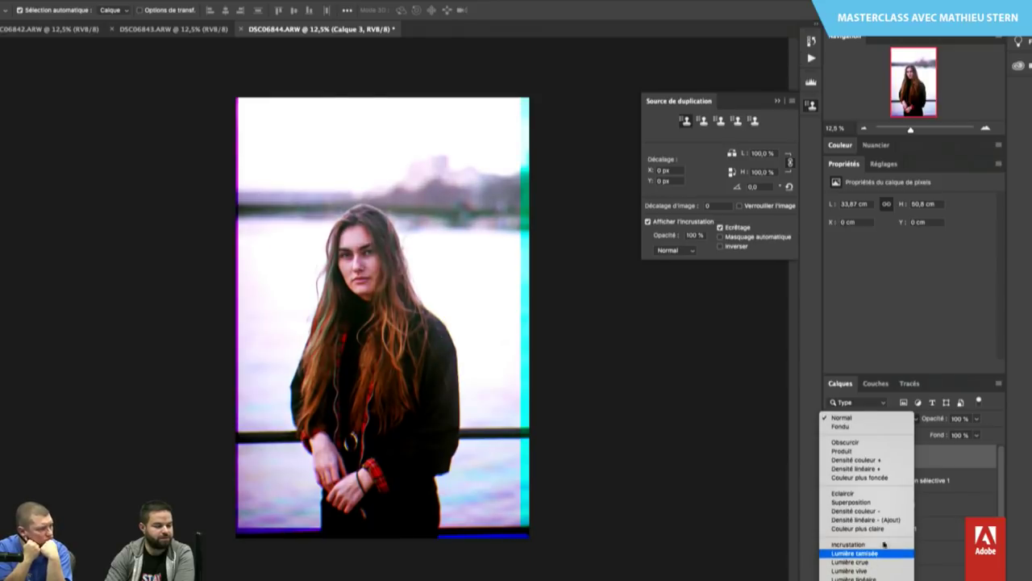
left_click(884, 552)
left_click(833, 459)
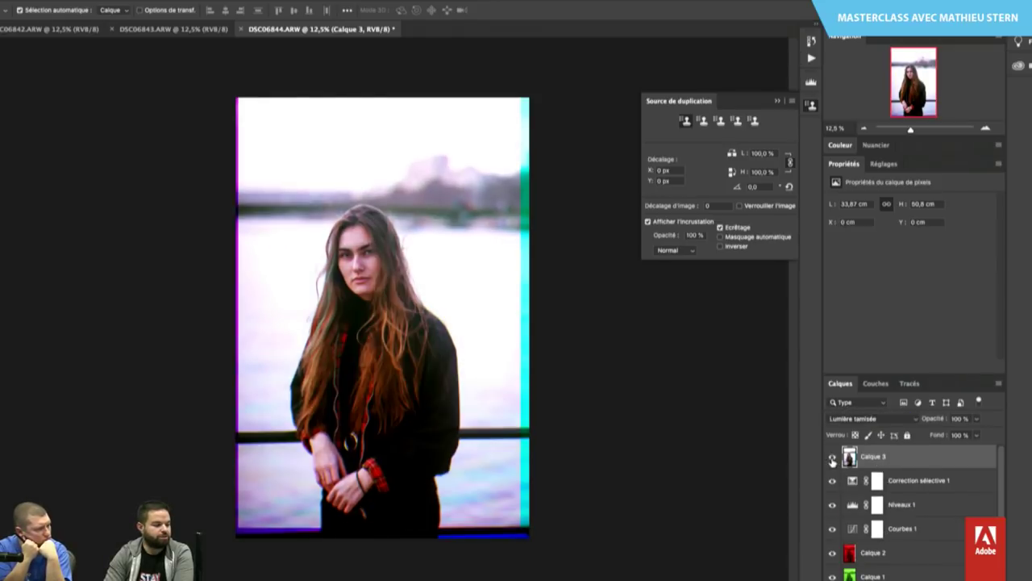
left_click(978, 418)
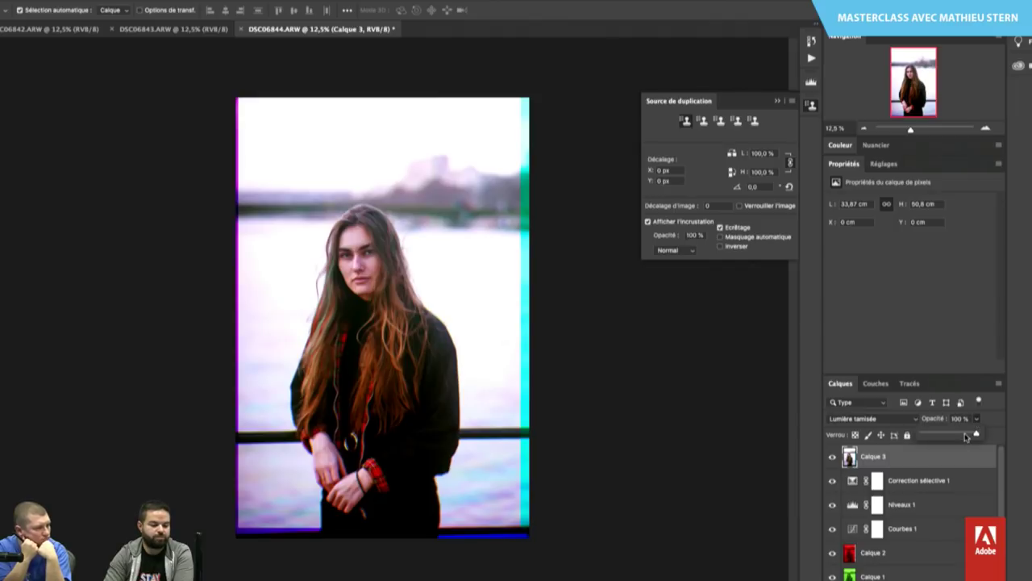
left_click_drag(966, 437, 955, 436)
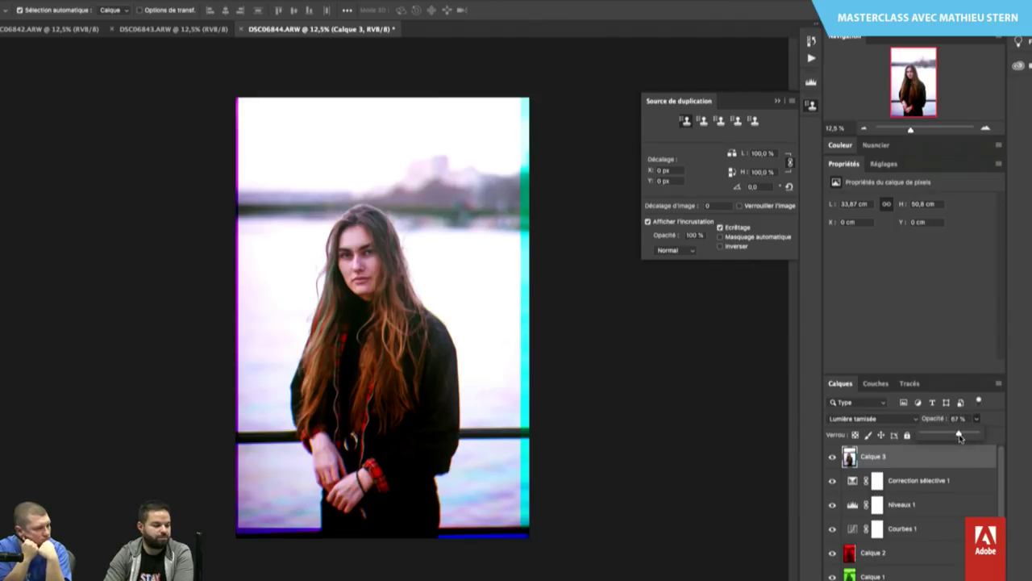
Inspect the result on the face, briefly viewing only the background layer for comparison.
left_click(986, 128)
left_click(986, 128)
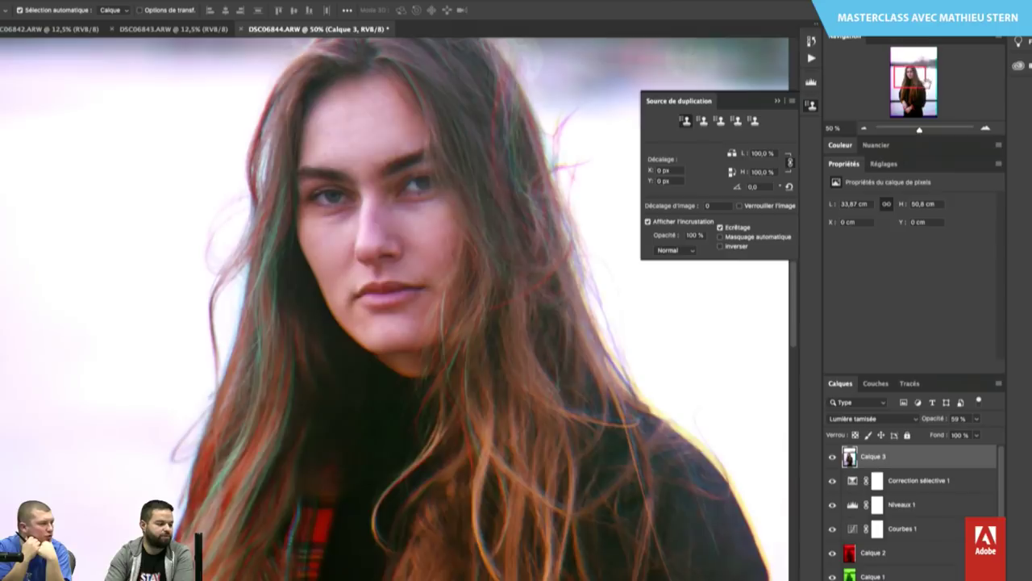
left_click(863, 128)
left_click(863, 128)
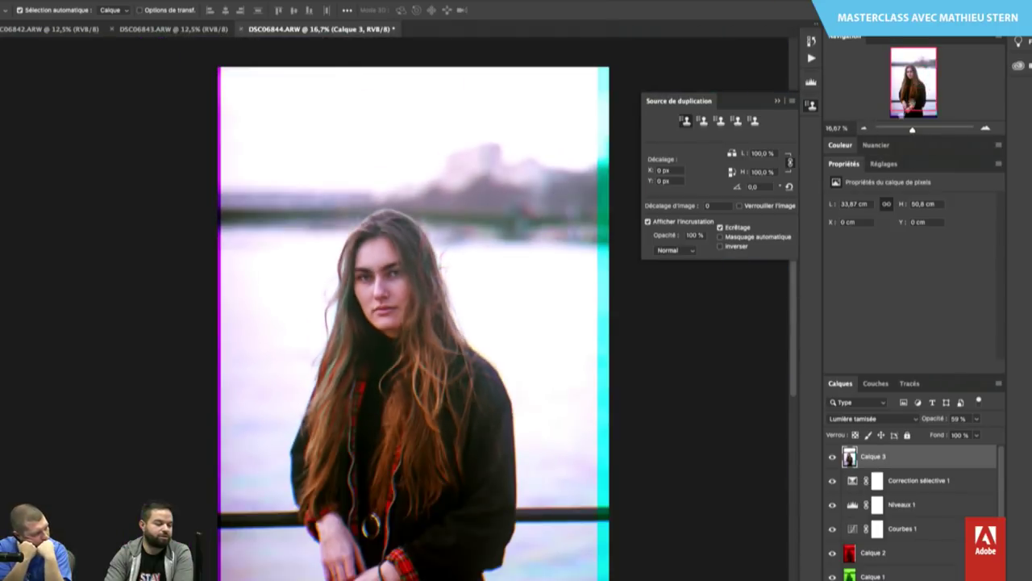
left_click_drag(919, 90, 928, 97)
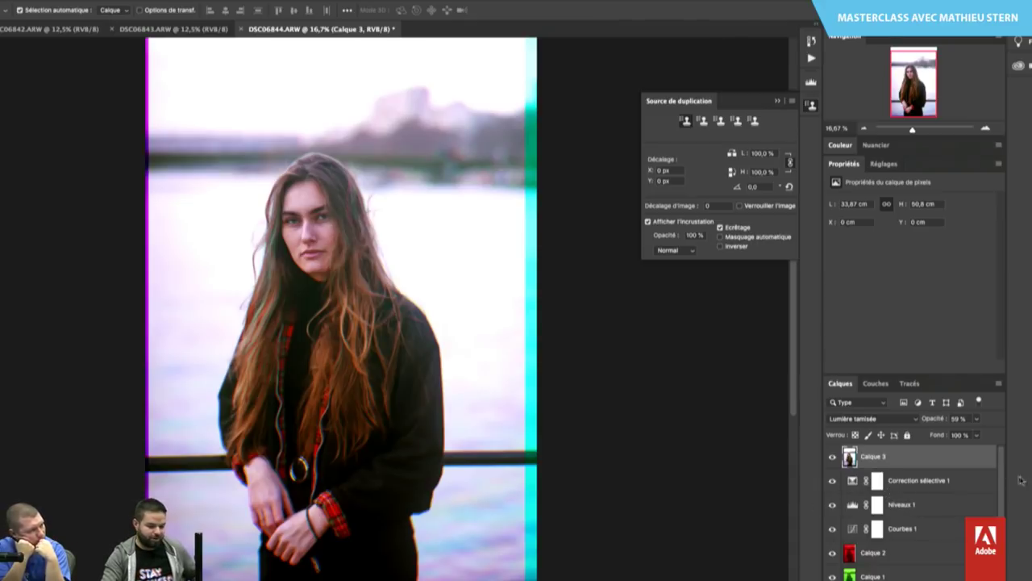
scroll(1001, 467, "down", 1)
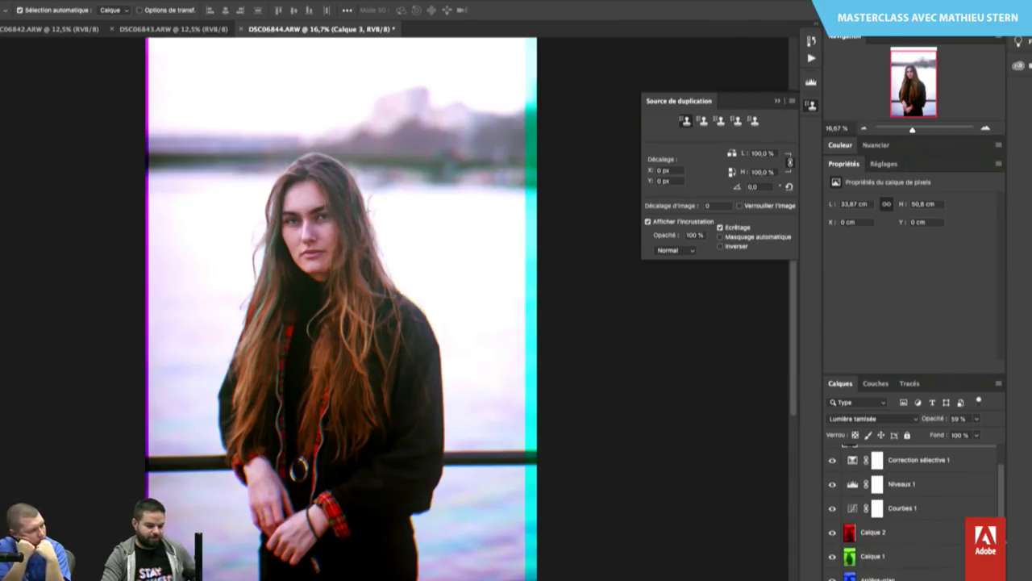
left_click(832, 578, "alt")
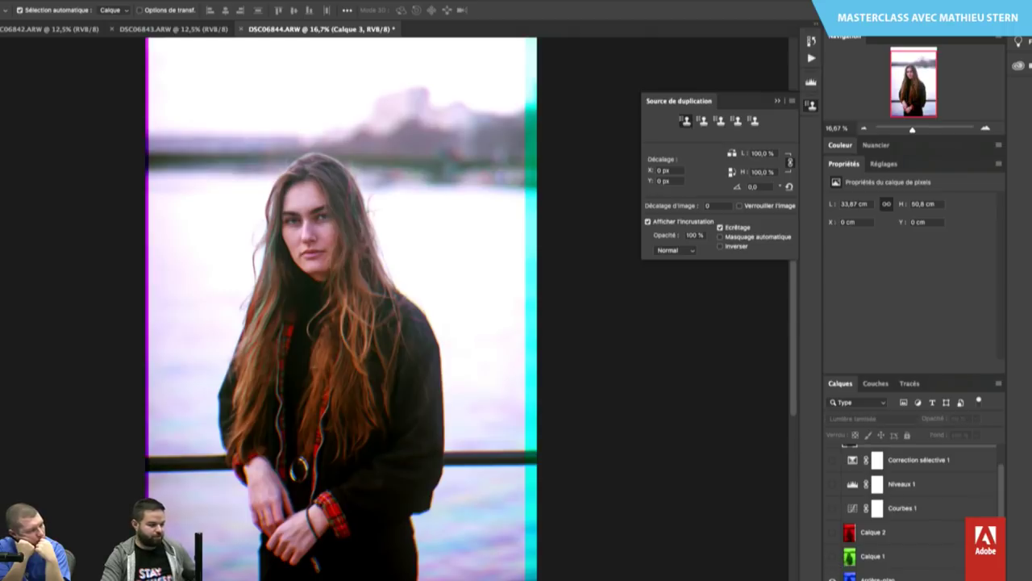
left_click(832, 578, "alt")
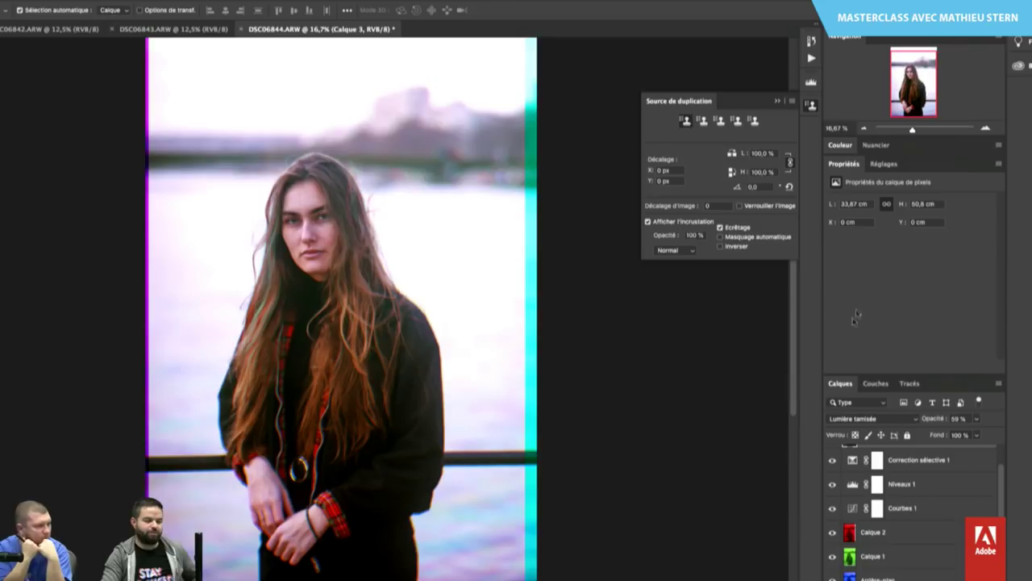
left_click(985, 128)
left_click_drag(930, 83, 914, 68)
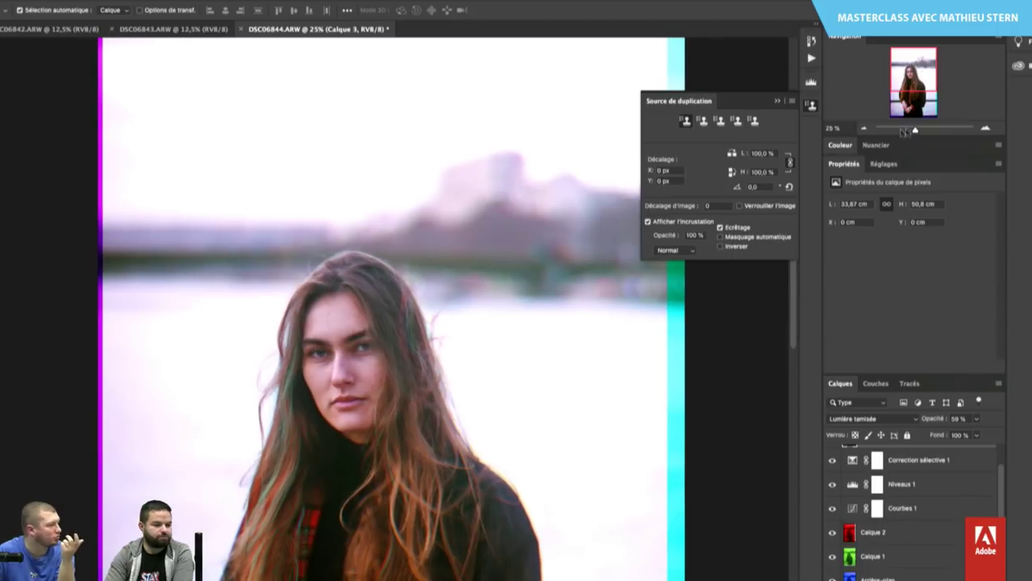
Zoom out to view the whole finished trichrome portrait.
left_click(863, 127)
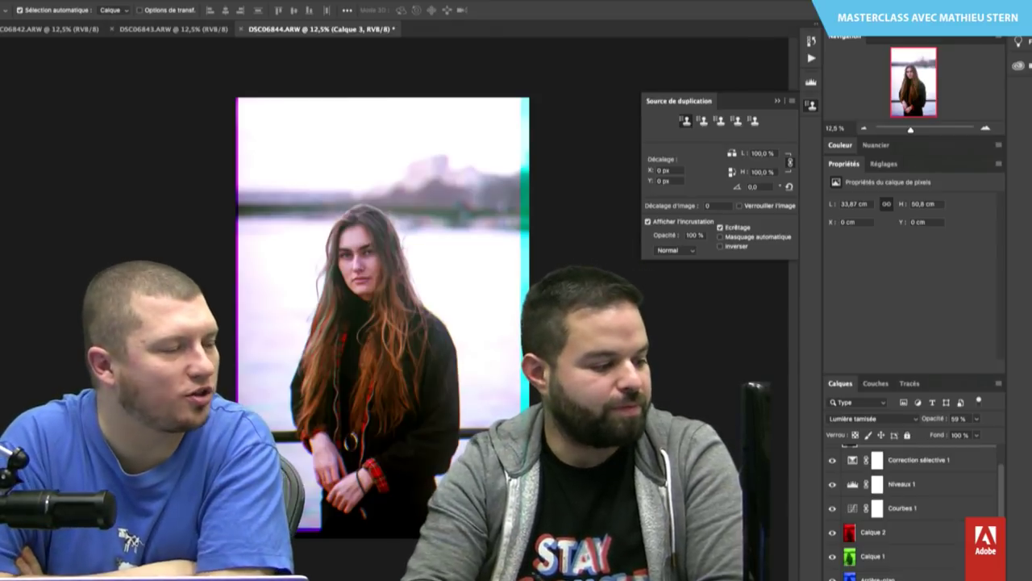
Leave Photoshop, dismiss the clipboard error, and go to the Instagram profile tab.
key("super+Tab")
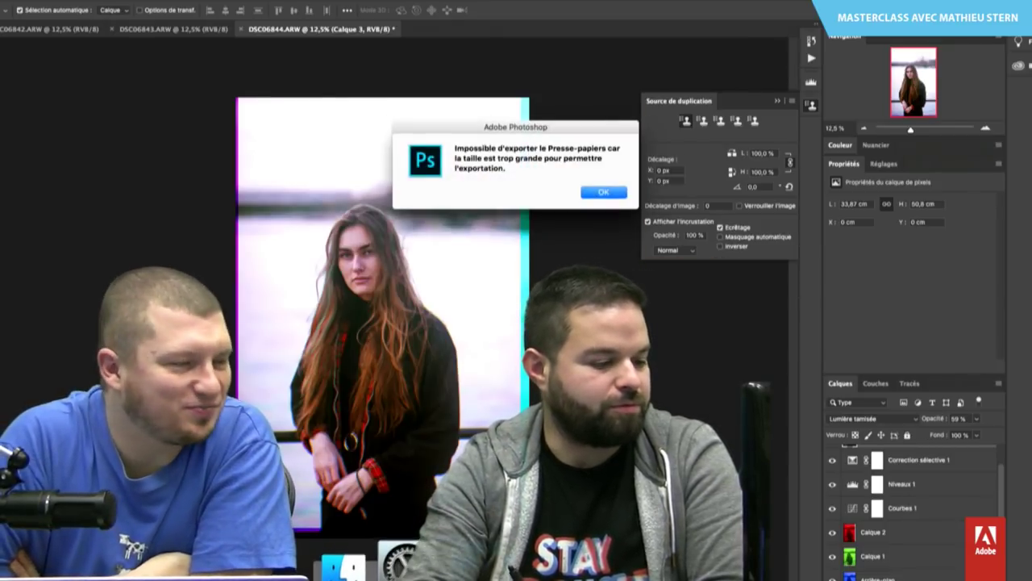
key("Return")
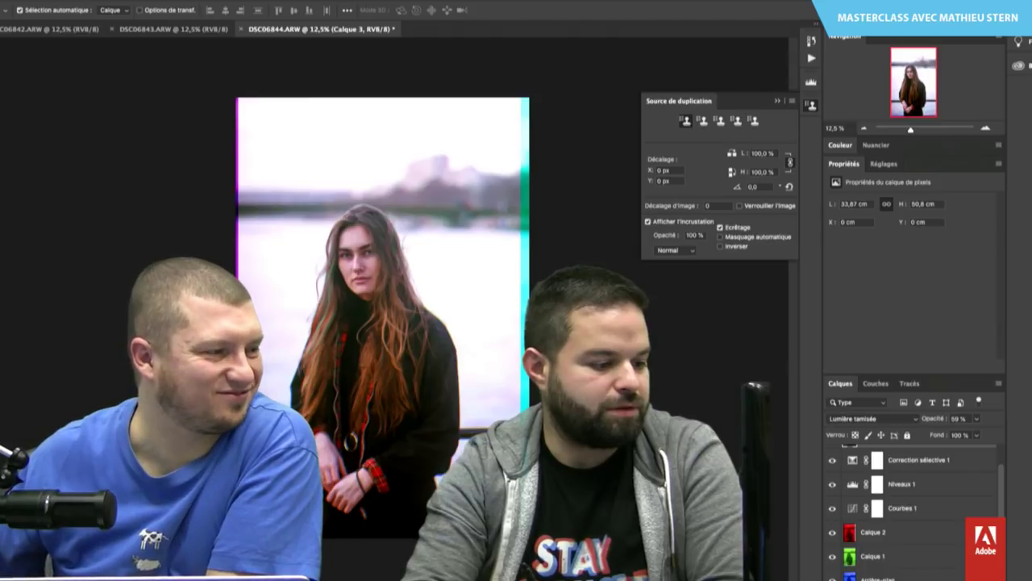
key("super+Tab")
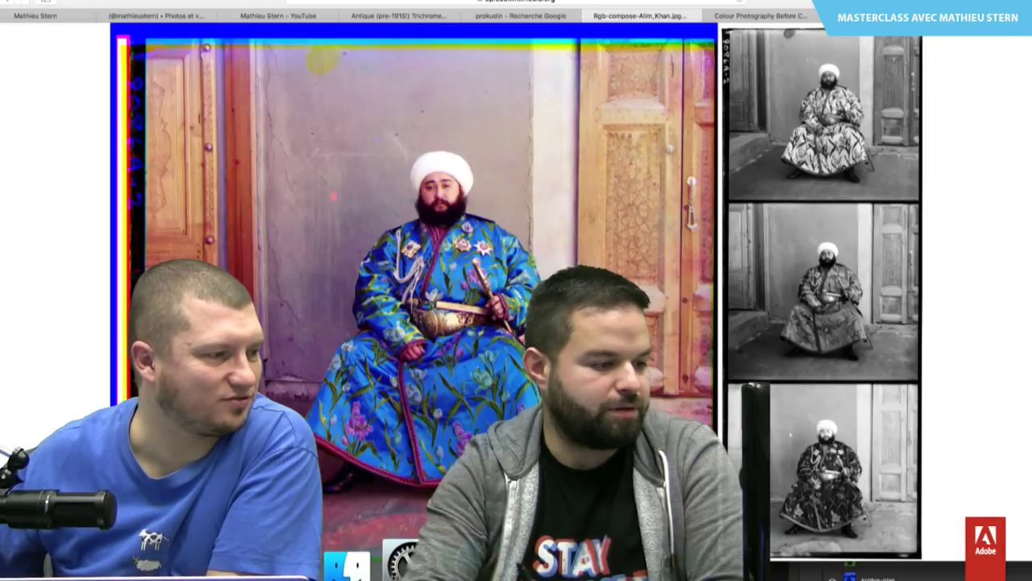
key("super+2")
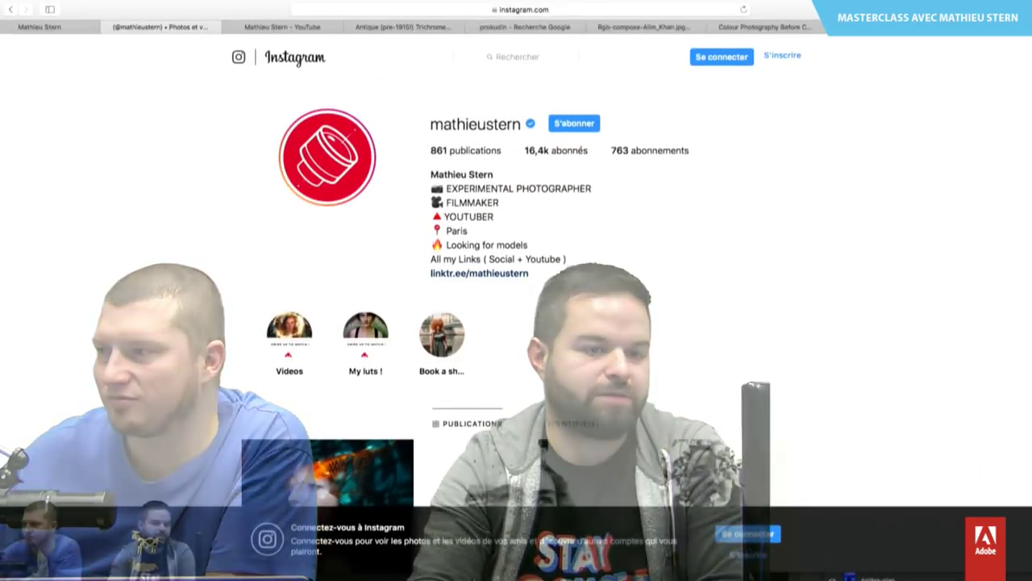
Scroll down and view the Eiffel Tower trichrome portrait post, then close it.
scroll(862, 221, "down", 8)
scroll(863, 221, "down", 4)
scroll(862, 221, "down", 1)
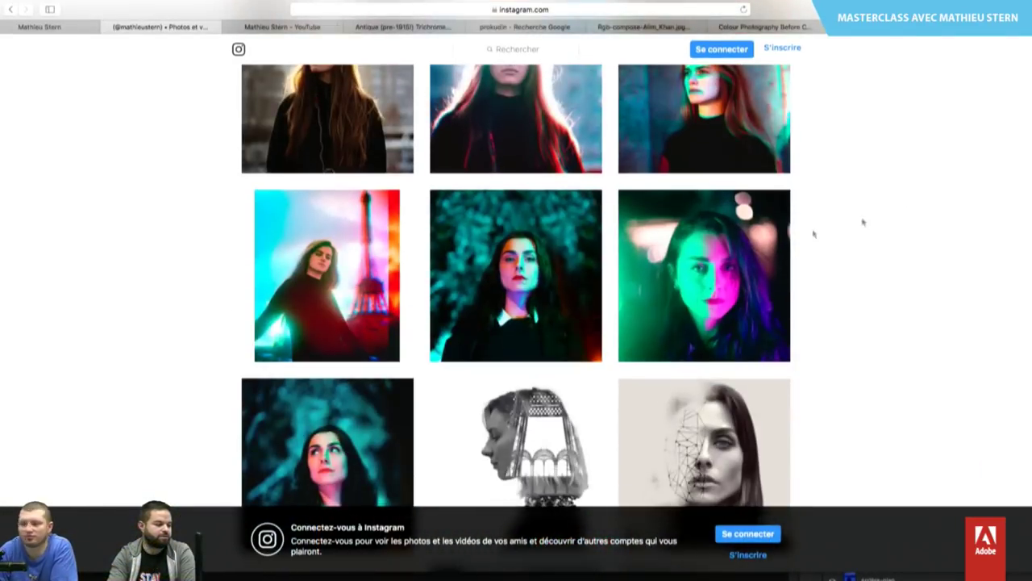
left_click(355, 325)
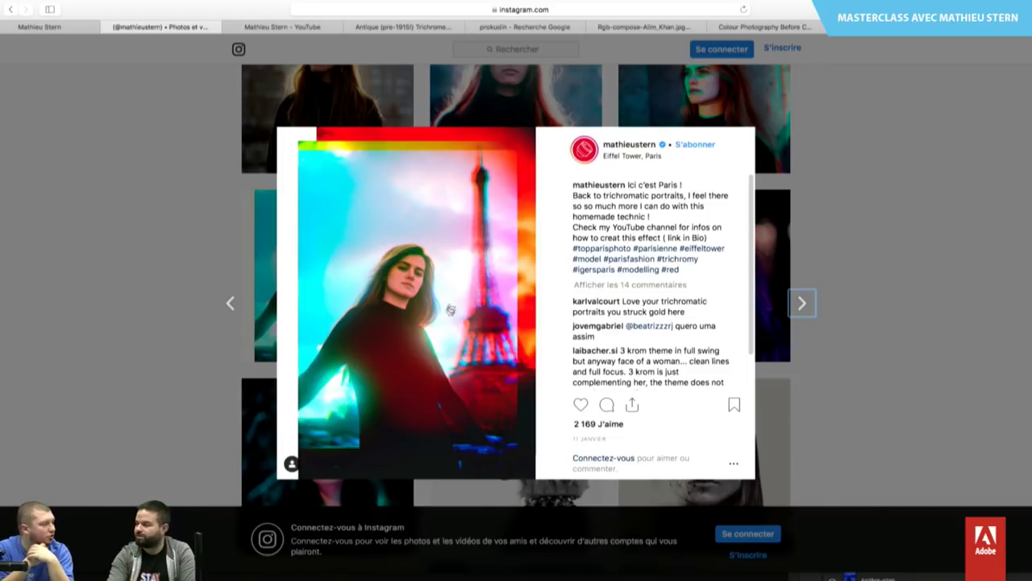
left_click(861, 181)
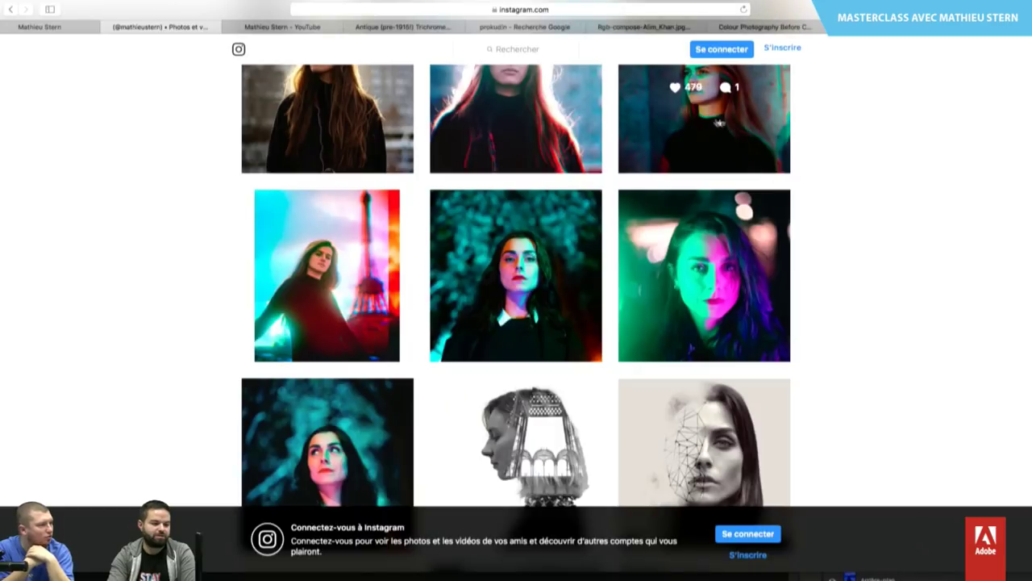
View the Palais de Tokyo post, then the Place des Vosges profile portrait further down.
left_click(724, 142)
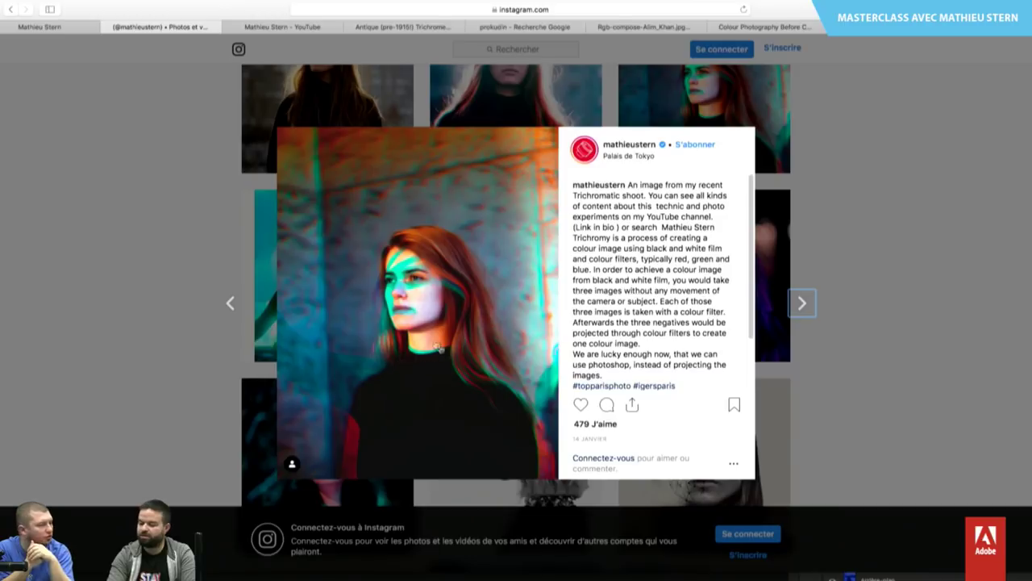
left_click(915, 182)
scroll(993, 334, "down", 5)
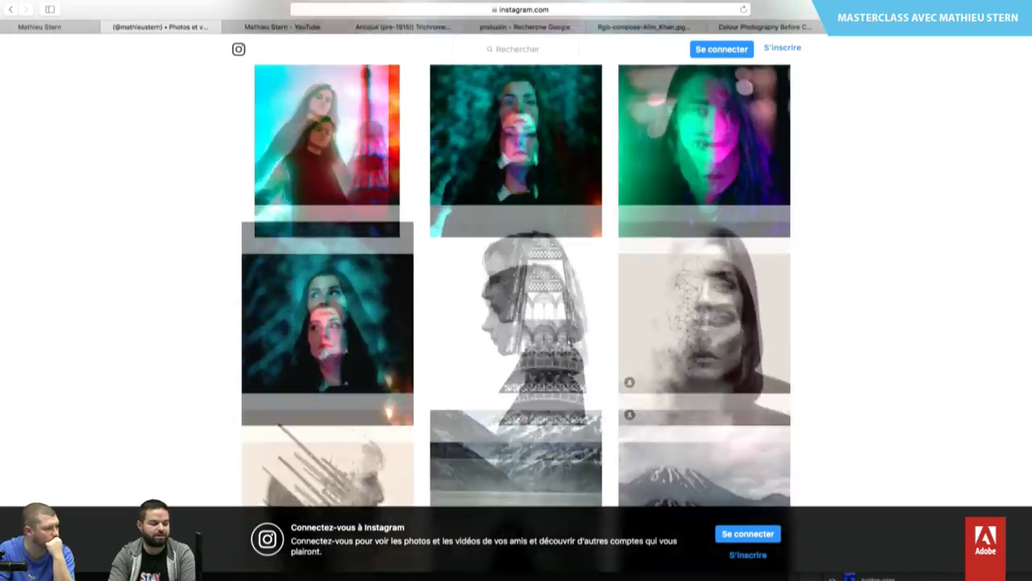
scroll(993, 333, "down", 5)
scroll(994, 333, "down", 5)
scroll(994, 333, "down", 1)
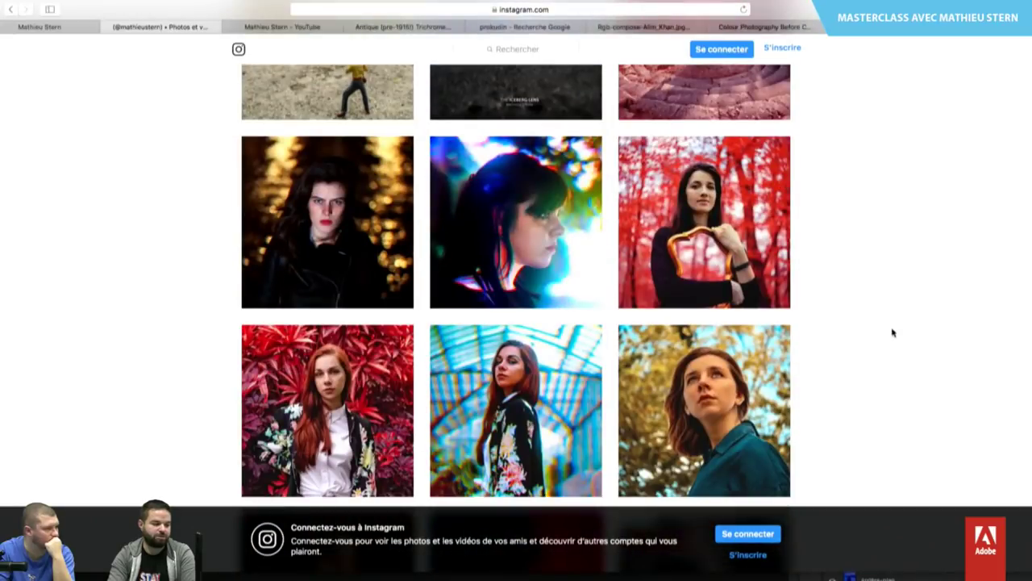
left_click(548, 299)
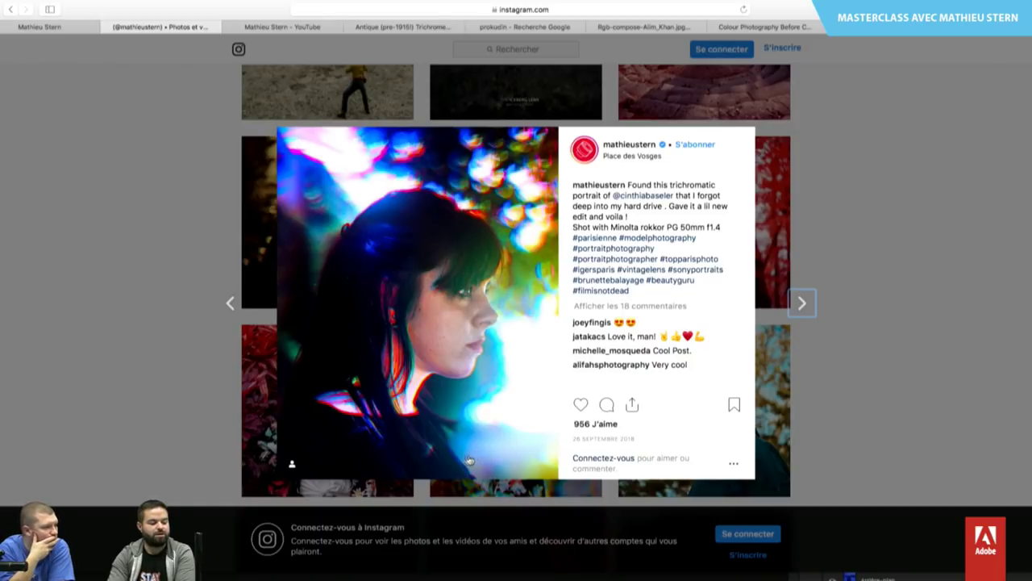
left_click(915, 241)
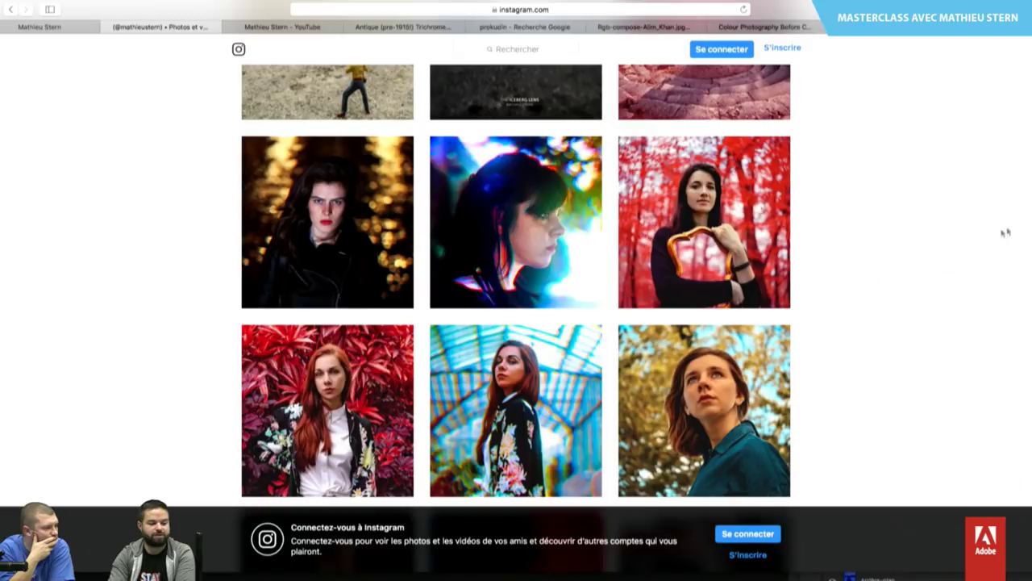
View the glass-roof greenhouse portrait post, then close it.
scroll(982, 321, "down", 3)
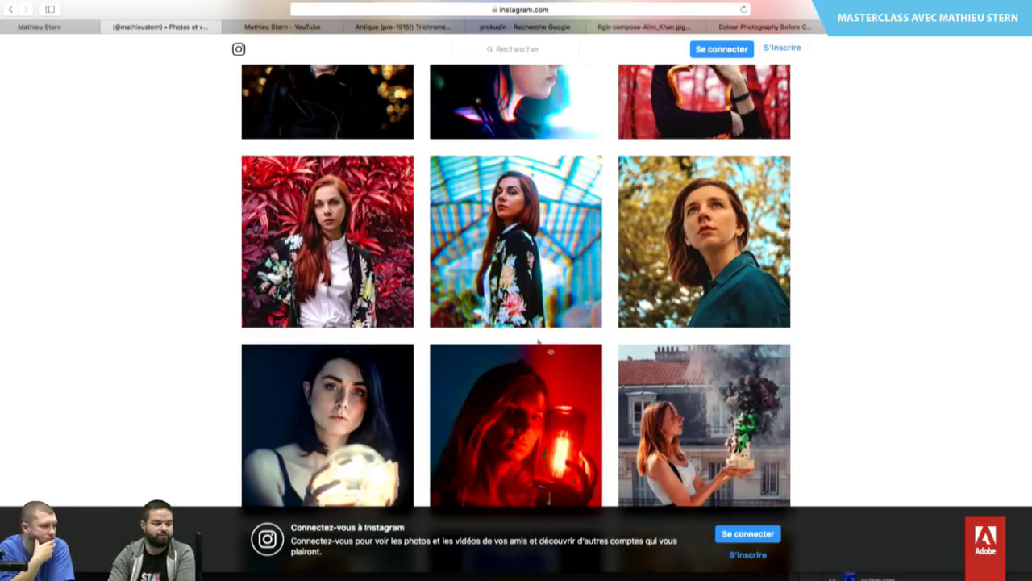
left_click(529, 316)
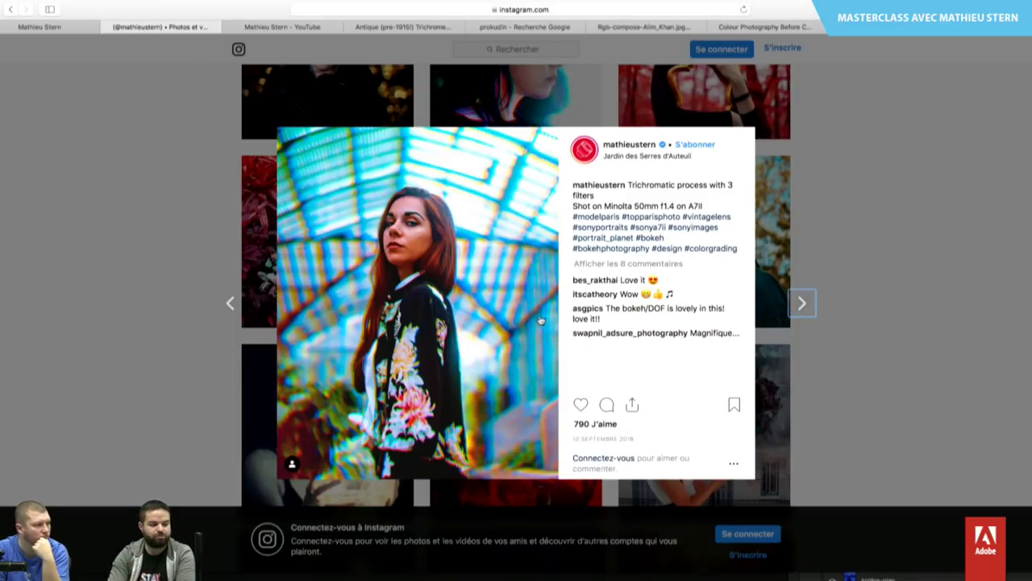
left_click(852, 233)
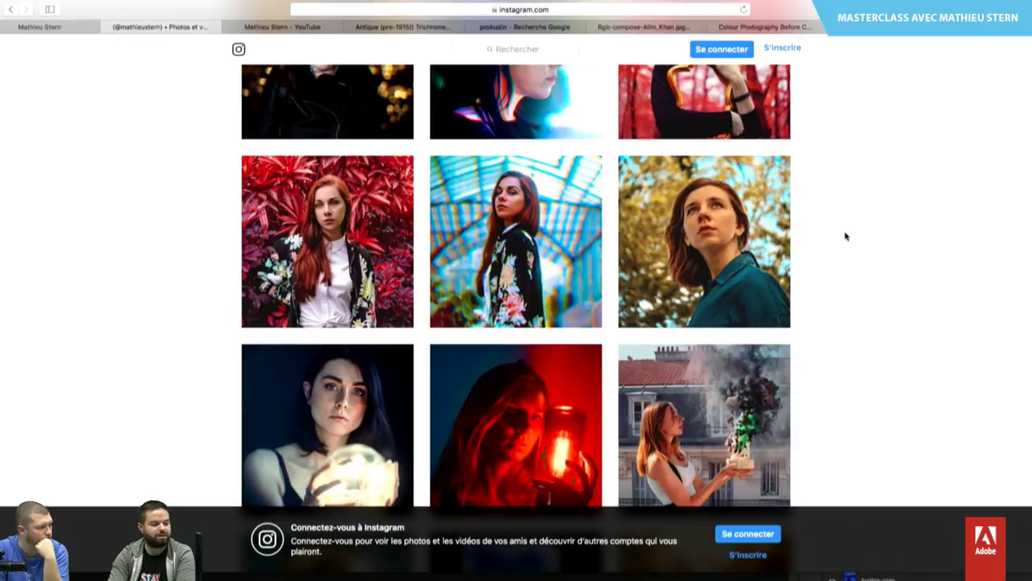
Scroll down and view the man's trichrome portrait post.
scroll(1001, 488, "down", 10)
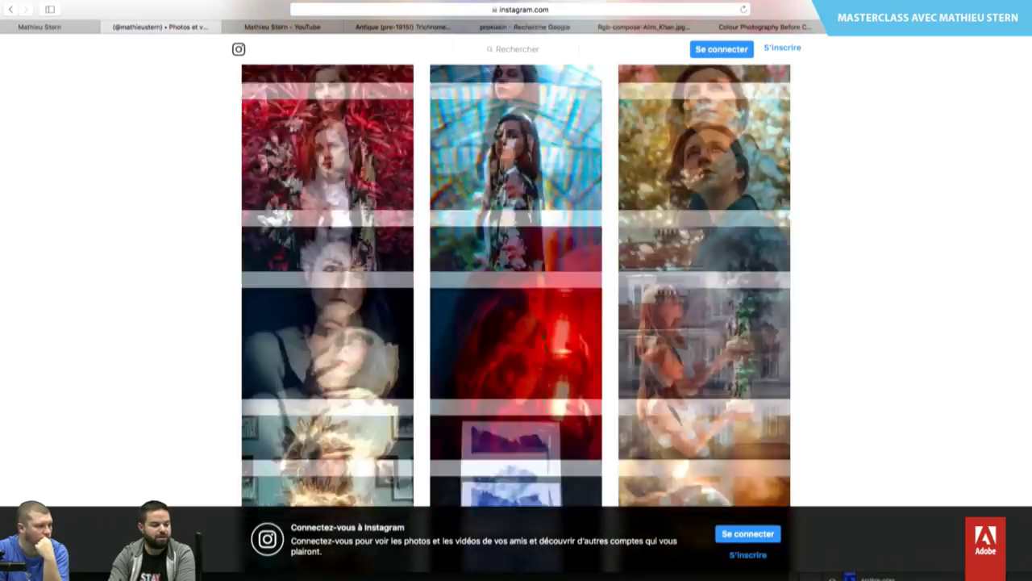
scroll(1001, 488, "down", 10)
scroll(1001, 488, "down", 10)
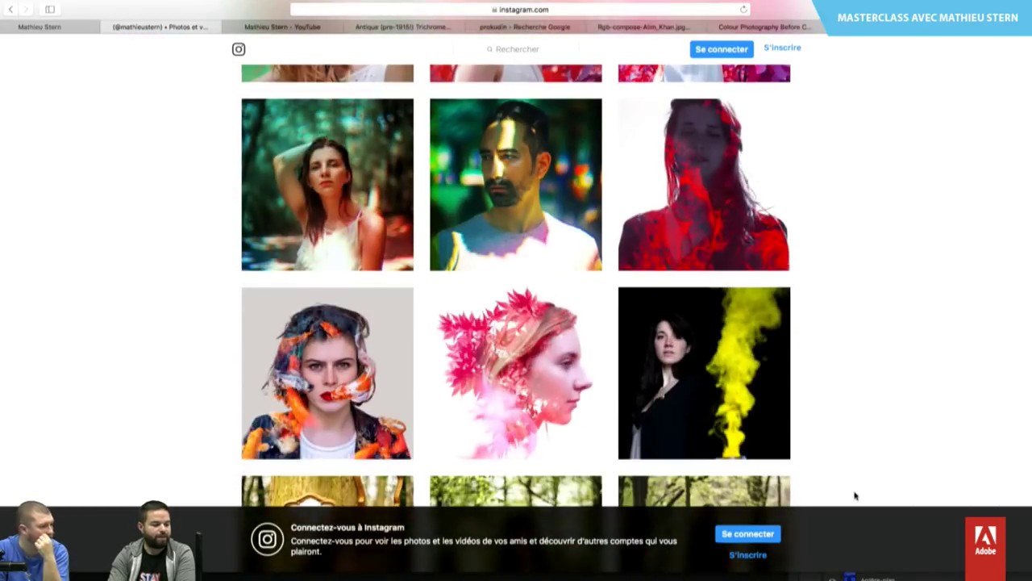
left_click(554, 285)
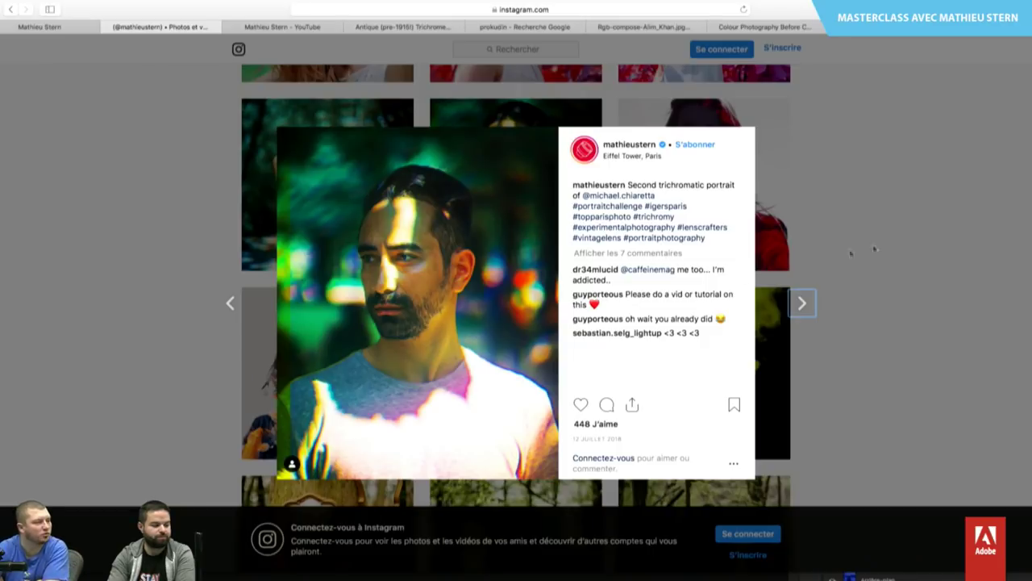
left_click(911, 227)
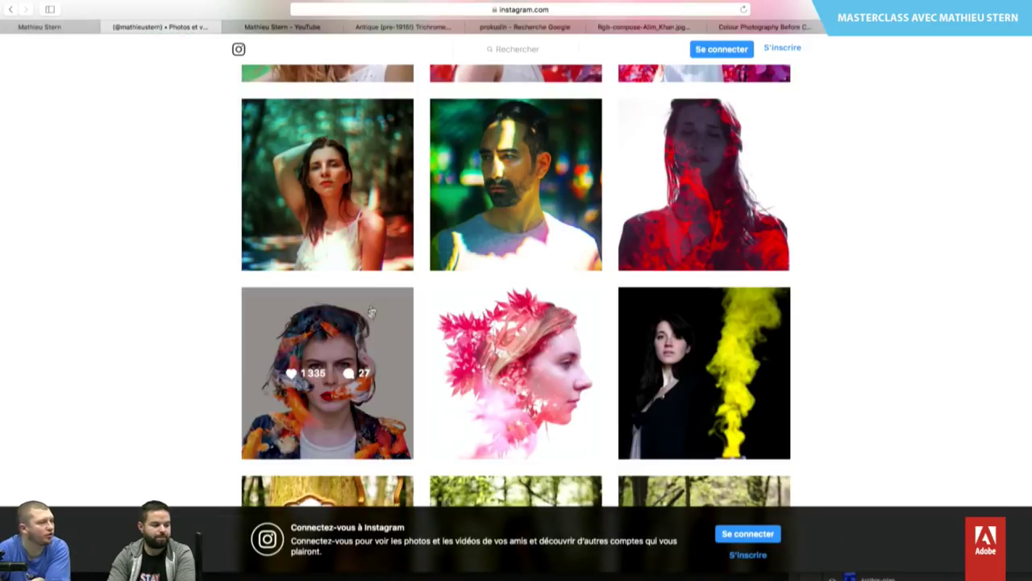
View the Meudon raised-arm forest portrait, then scroll far down the grid.
left_click(379, 259)
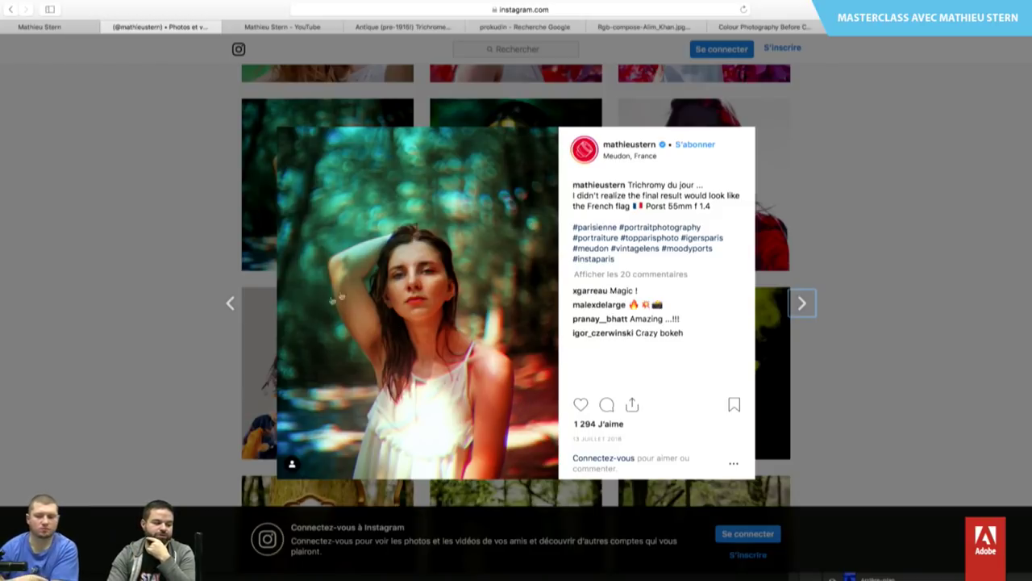
left_click(992, 203)
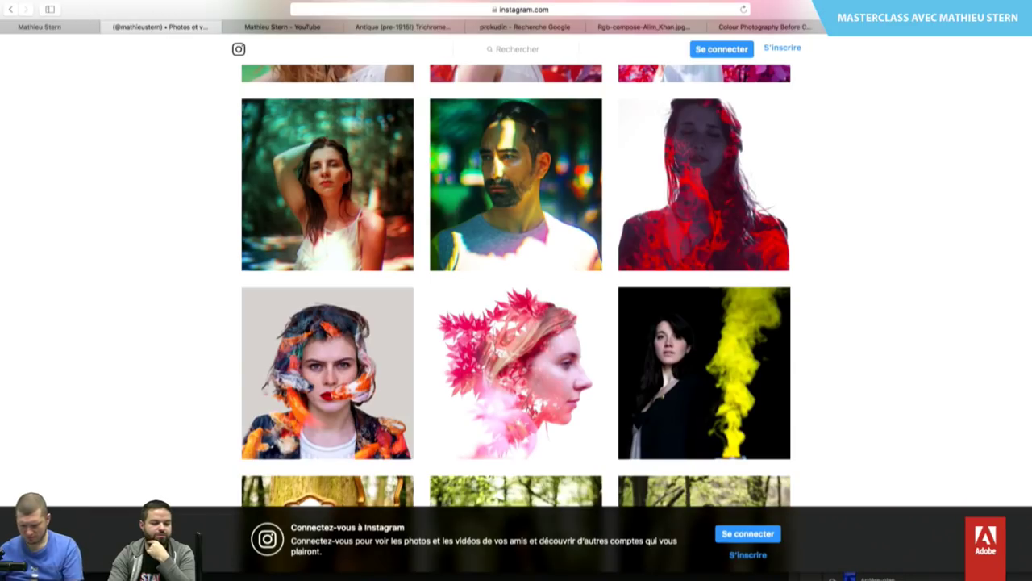
scroll(992, 203, "down", 5)
scroll(517, 311, "down", 5)
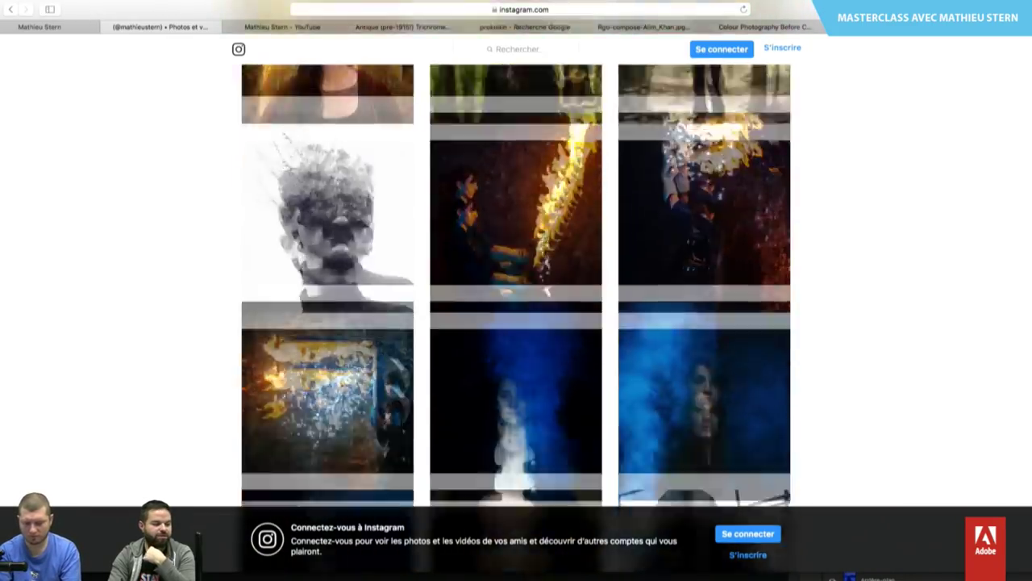
scroll(516, 311, "down", 5)
scroll(516, 311, "down", 5)
scroll(516, 311, "down", 5)
scroll(516, 310, "down", 3)
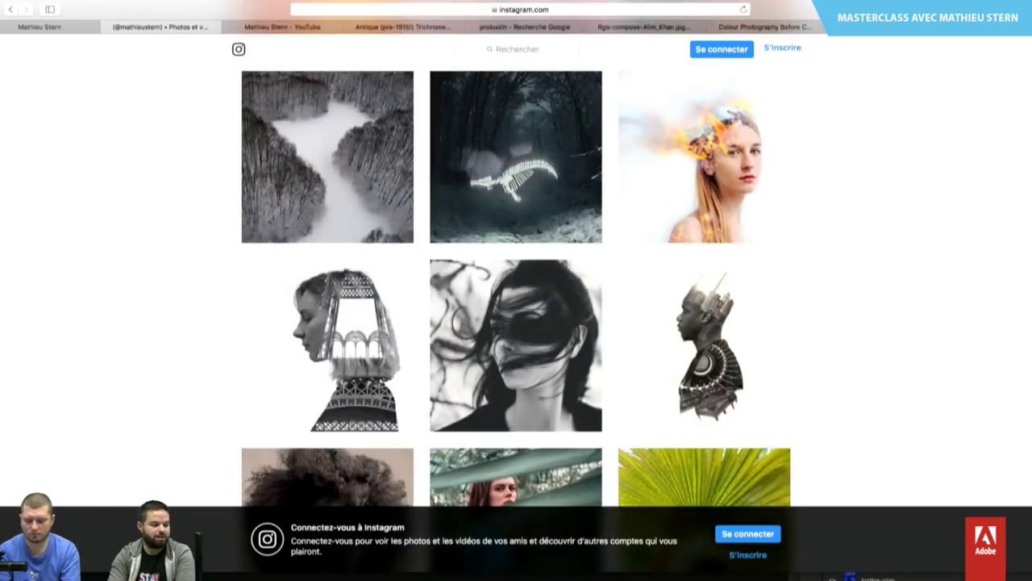
scroll(516, 311, "down", 5)
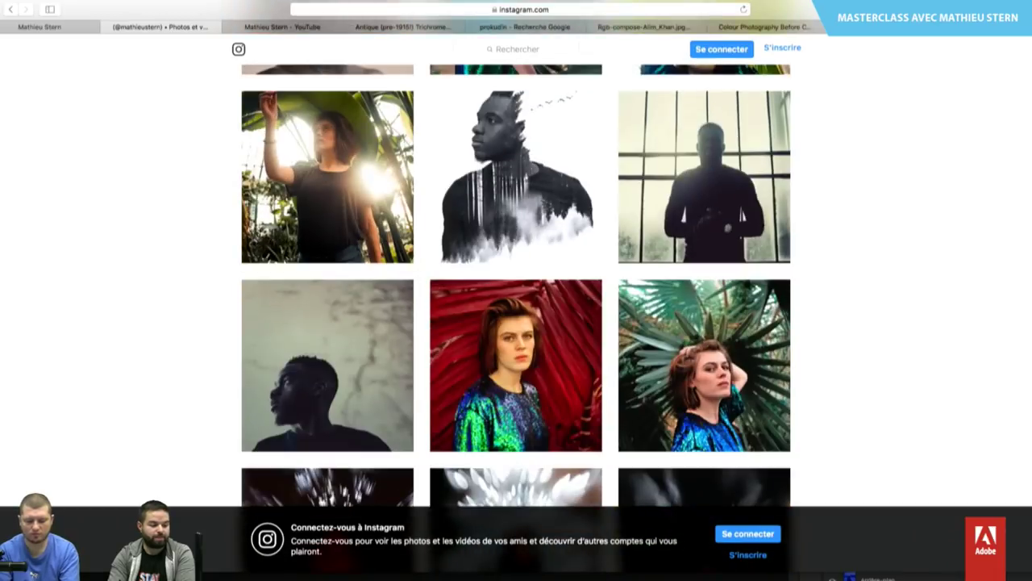
scroll(516, 310, "down", 5)
scroll(516, 311, "down", 5)
scroll(516, 311, "down", 3)
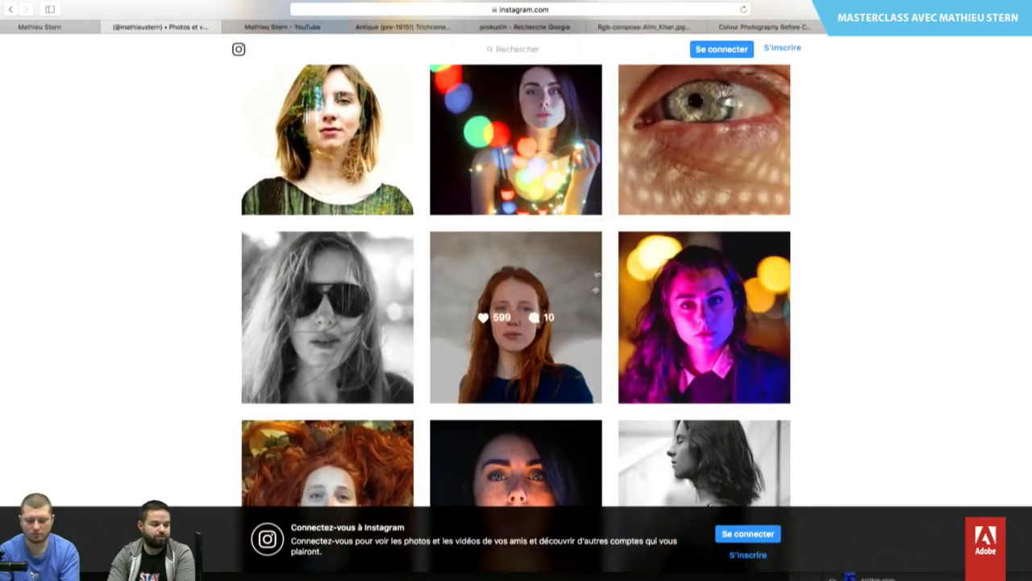
View the portrait surrounded by coloured bokeh lights, then close it.
left_click(551, 215)
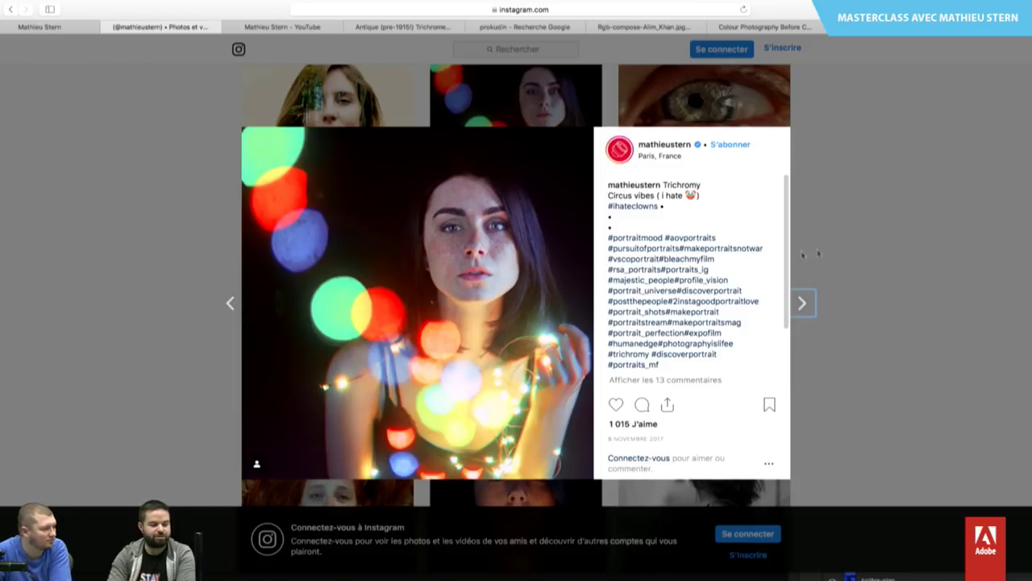
left_click(864, 235)
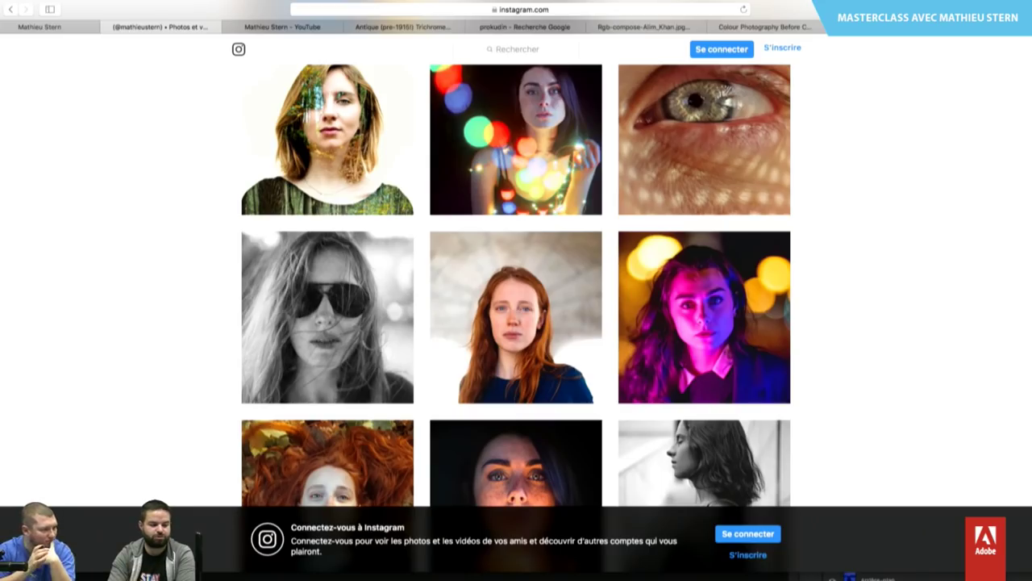
scroll(516, 323, "up", 5)
scroll(516, 322, "up", 5)
Scroll down the grid to the red-haired greenhouse and garden portrait rows.
scroll(516, 322, "down", 15)
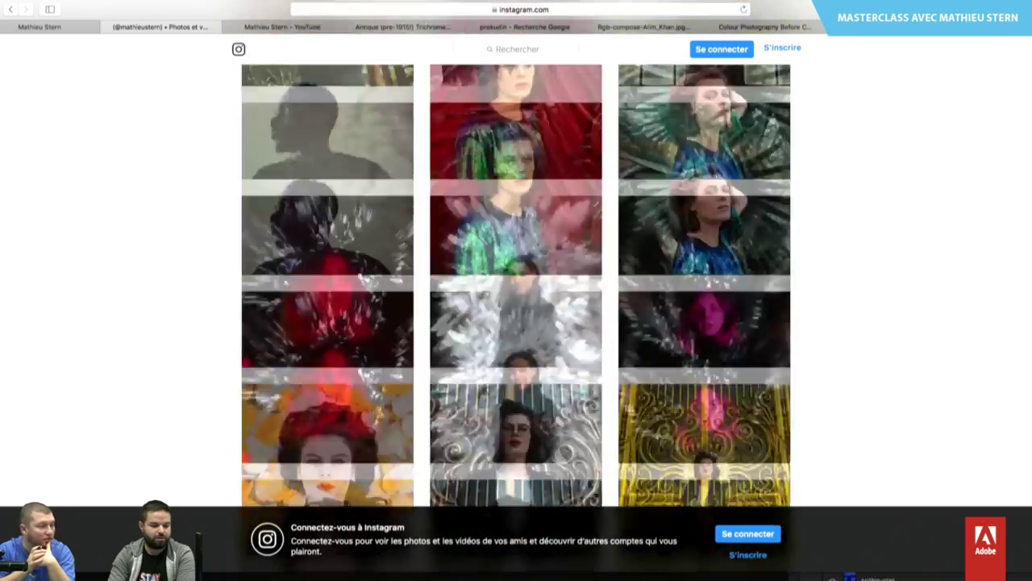
scroll(517, 323, "down", 3)
scroll(516, 322, "down", 3)
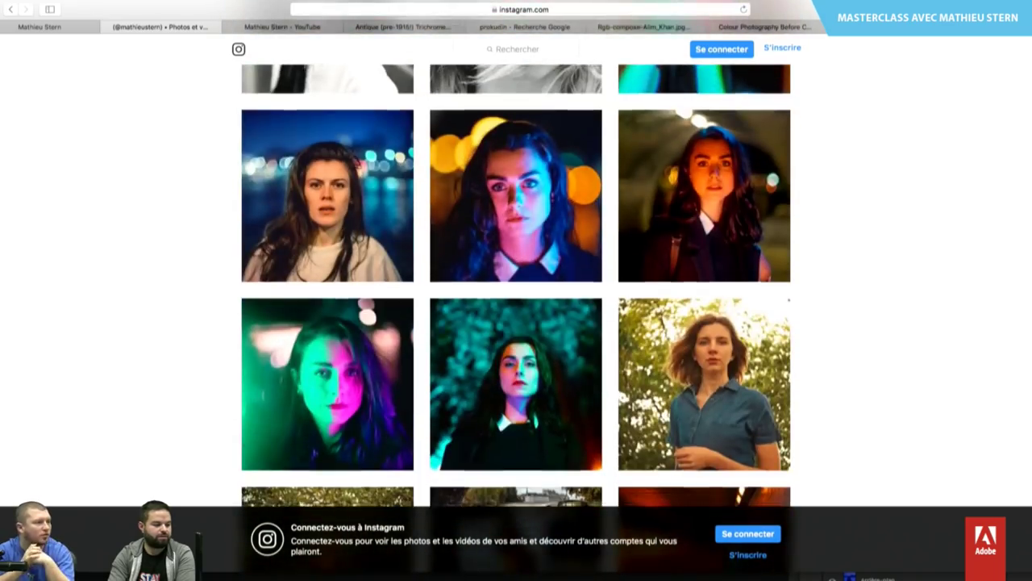
scroll(517, 322, "down", 3)
scroll(935, 554, "down", 3)
scroll(935, 555, "down", 5)
scroll(936, 555, "down", 5)
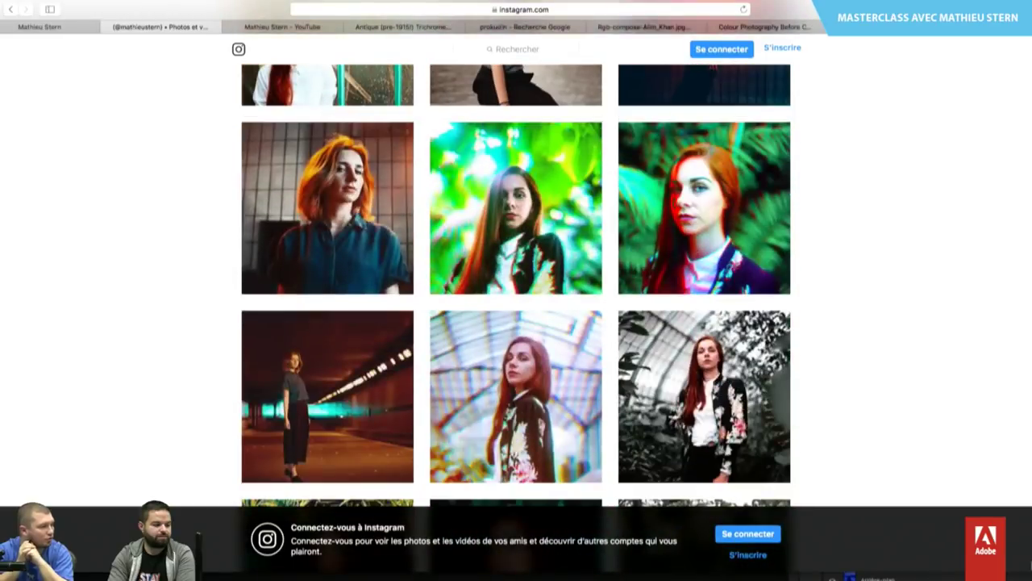
scroll(936, 555, "down", 3)
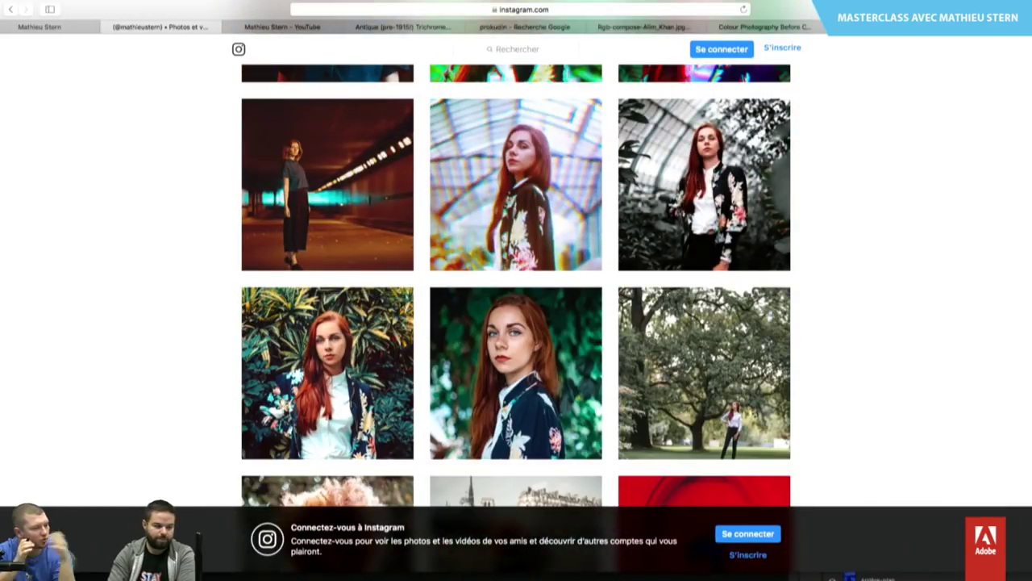
scroll(768, 188, "up", 3)
Read the red-haired 'Roswell' digital trichromy post, then return to the grid.
left_click(768, 189)
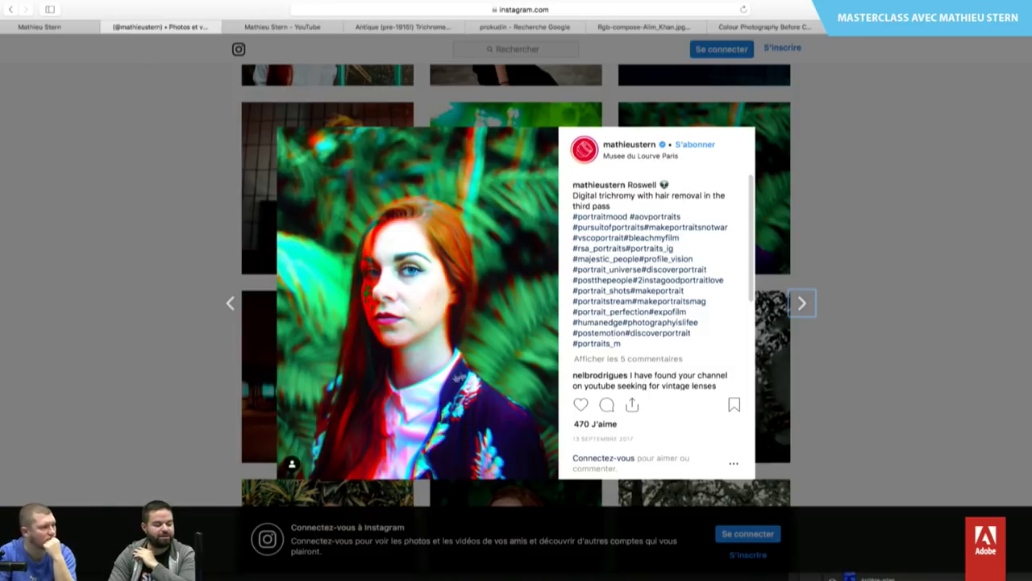
left_click(976, 255)
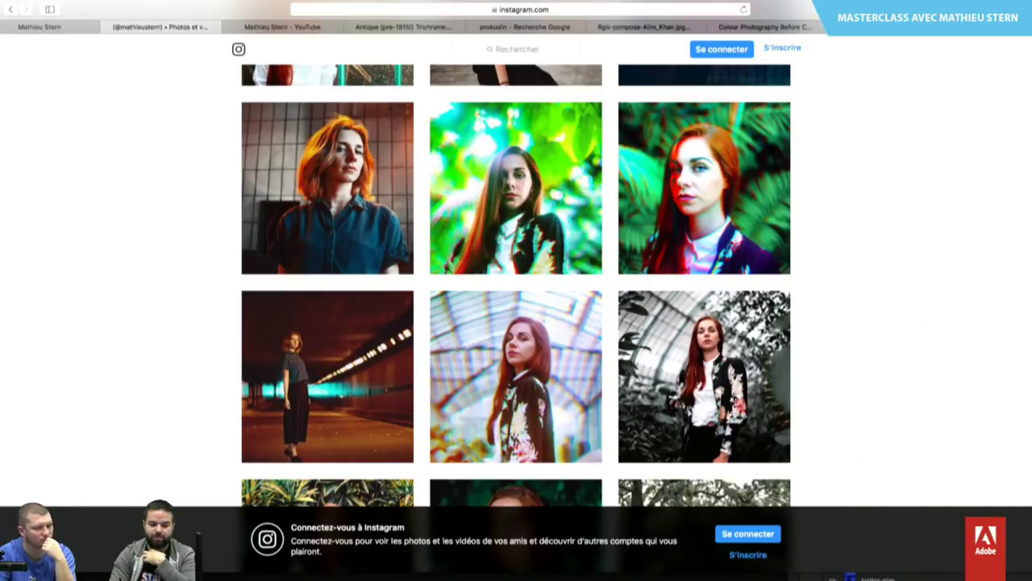
scroll(516, 282, "down", 5)
scroll(516, 283, "down", 2)
Scroll further down the grid to the dark-haired woman portraits.
scroll(516, 282, "down", 10)
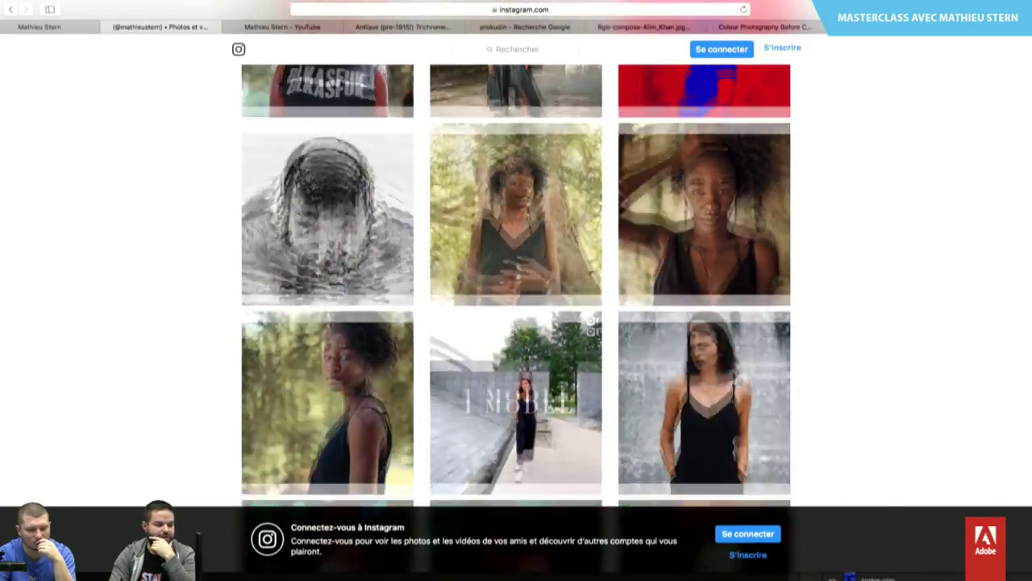
scroll(516, 282, "down", 5)
scroll(516, 282, "down", 3)
scroll(516, 283, "down", 5)
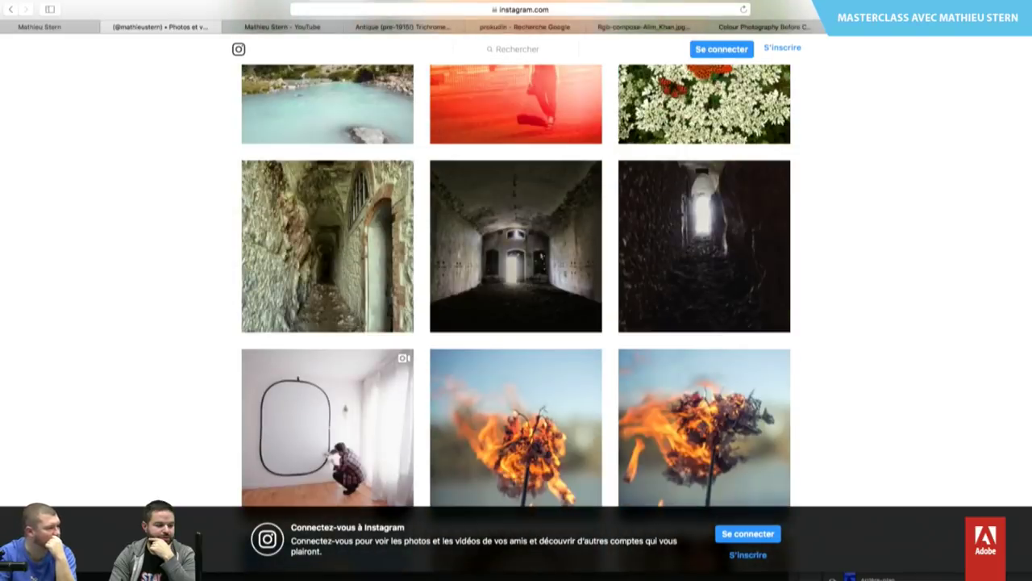
scroll(516, 282, "down", 4)
scroll(516, 283, "down", 5)
scroll(516, 282, "down", 2)
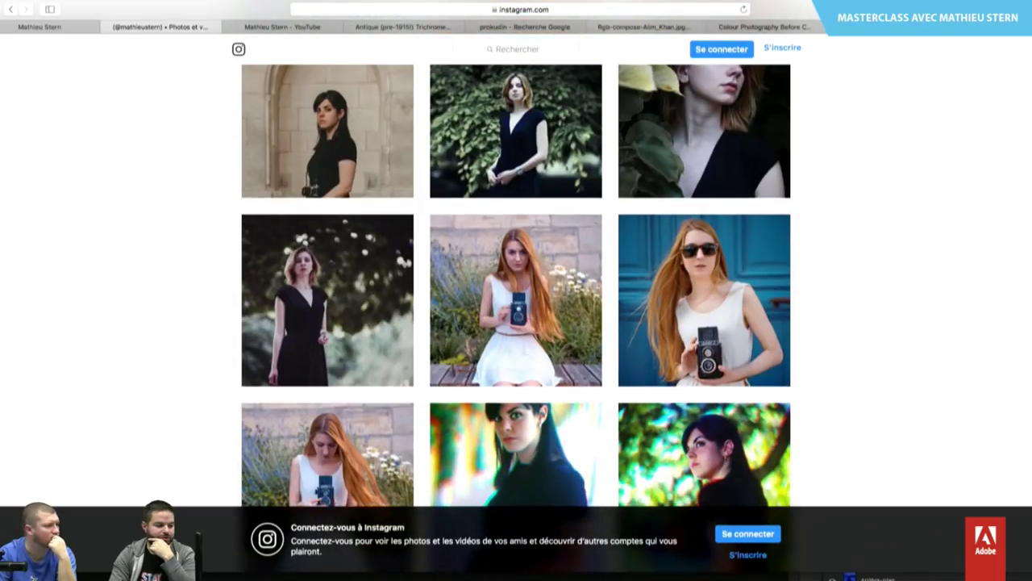
scroll(994, 453, "down", 4)
scroll(993, 453, "down", 6)
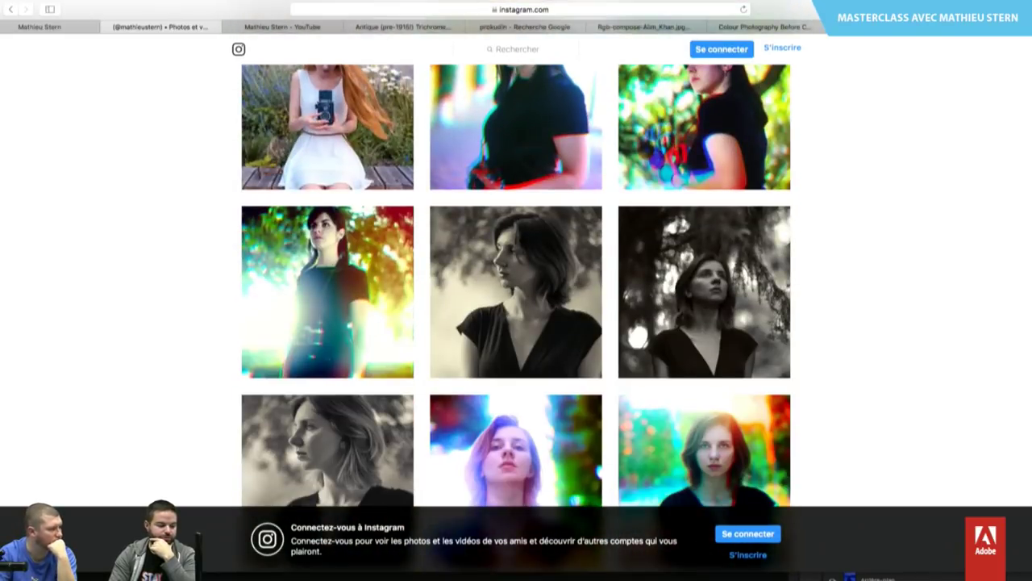
scroll(993, 453, "up", 1)
scroll(993, 454, "up", 1)
View the sunlit dark-haired Petit Palais trichromy post, then close it.
left_click(674, 232)
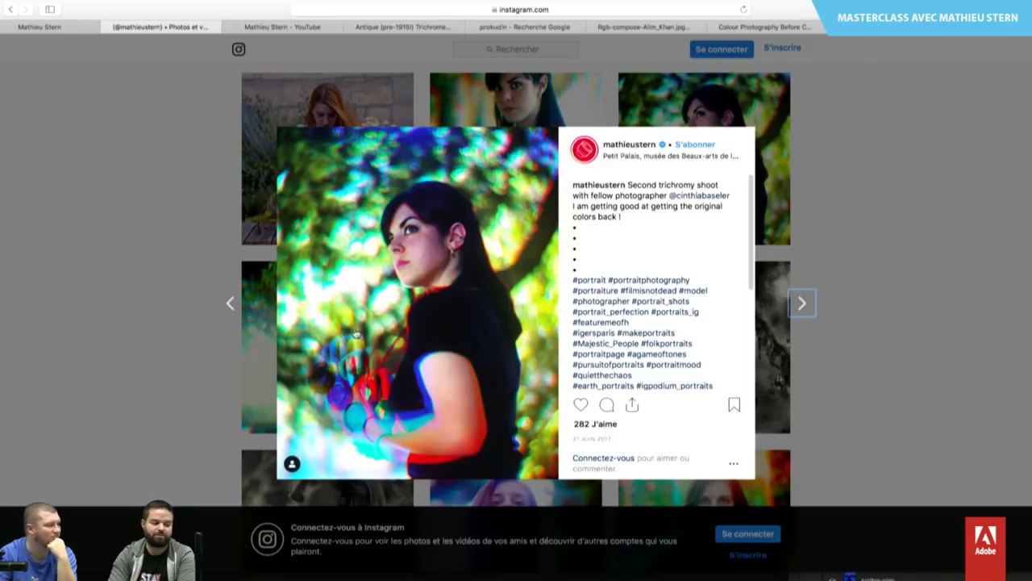
left_click(938, 213)
scroll(516, 282, "down", 3)
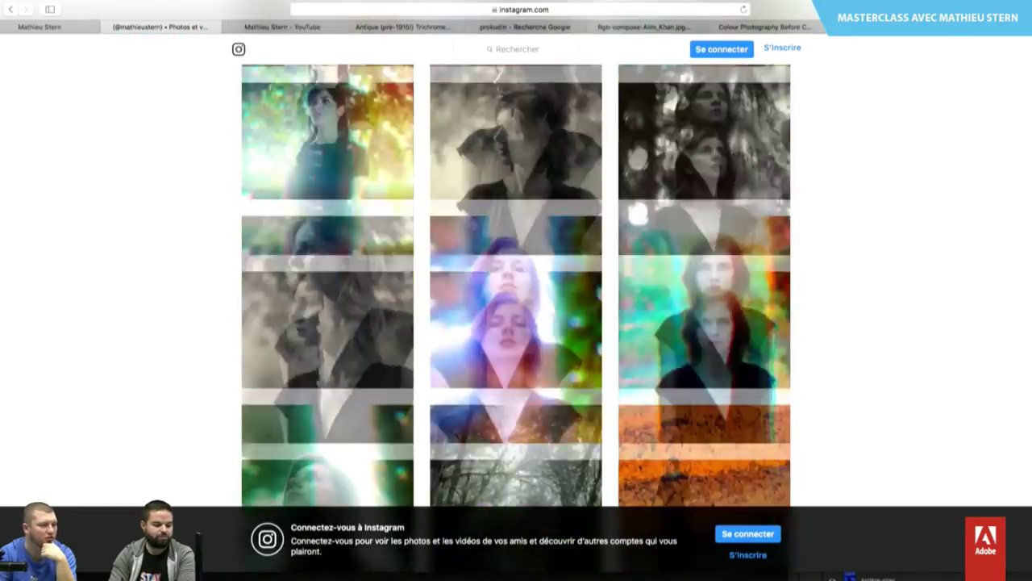
scroll(516, 282, "down", 2)
scroll(516, 282, "down", 2)
View the hands-over-face post and the next 'Until now I was blind' post.
scroll(516, 282, "down", 3)
scroll(454, 472, "down", 4)
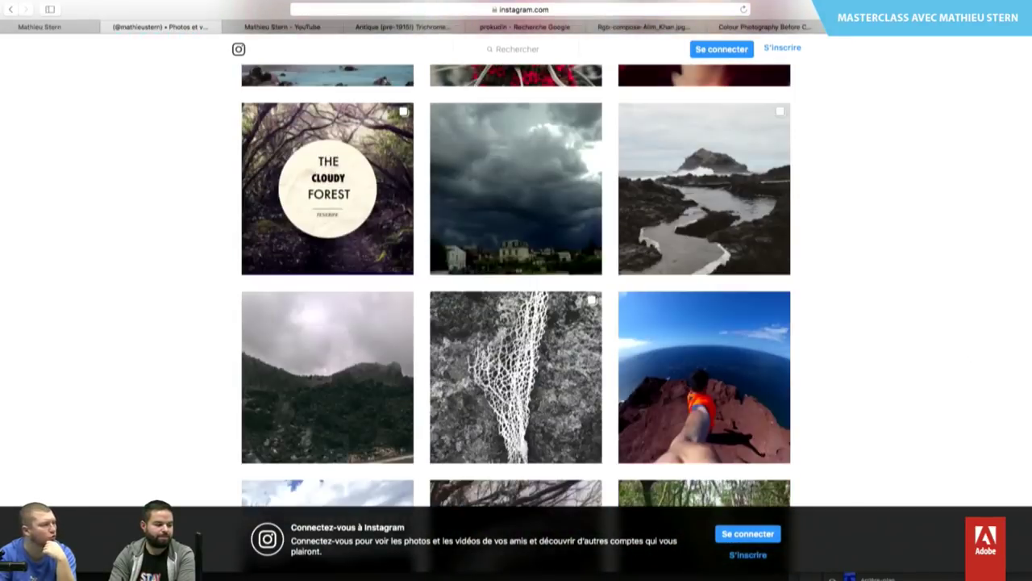
scroll(454, 472, "down", 6)
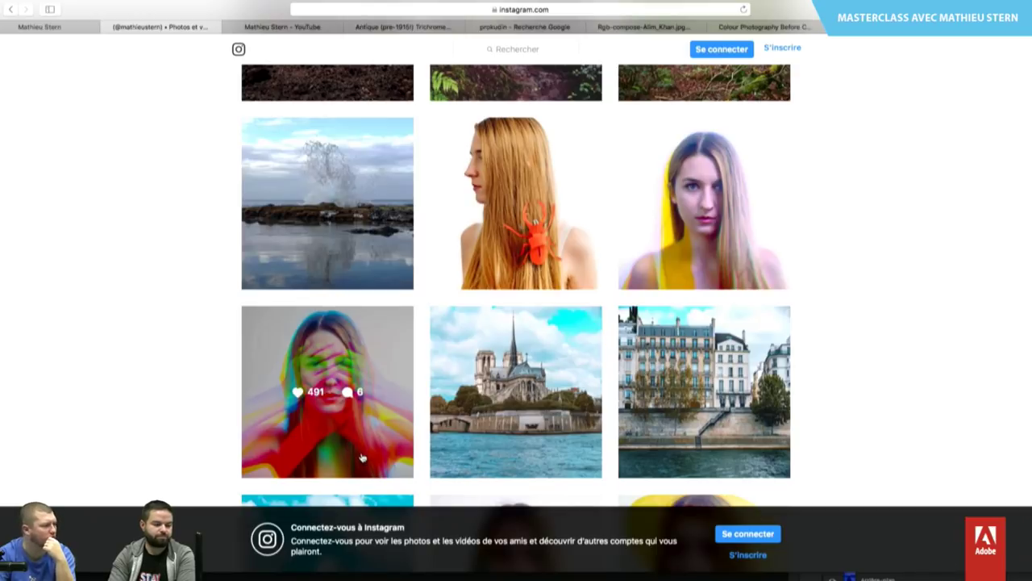
left_click(360, 455)
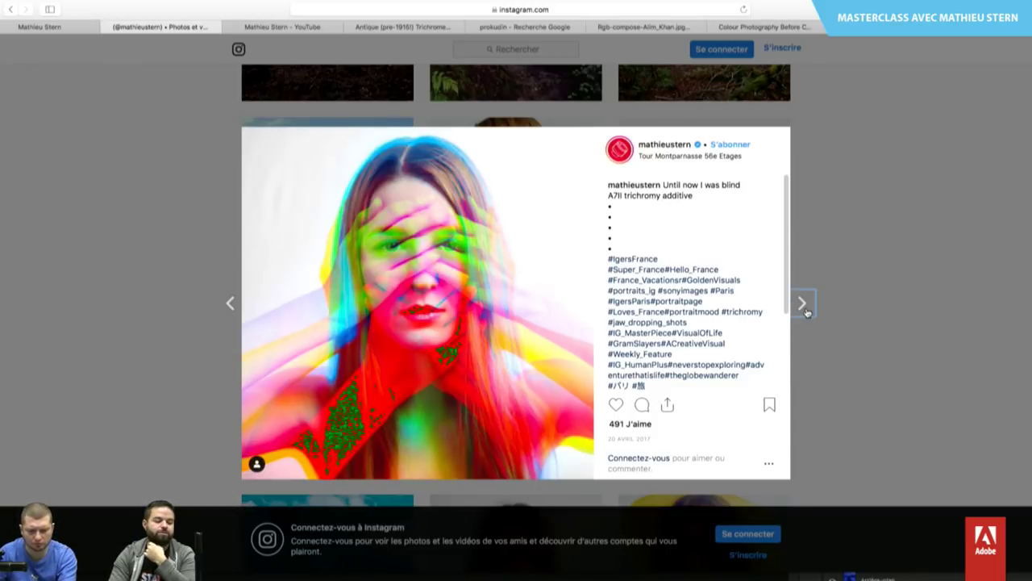
left_click(806, 310)
left_click(842, 286)
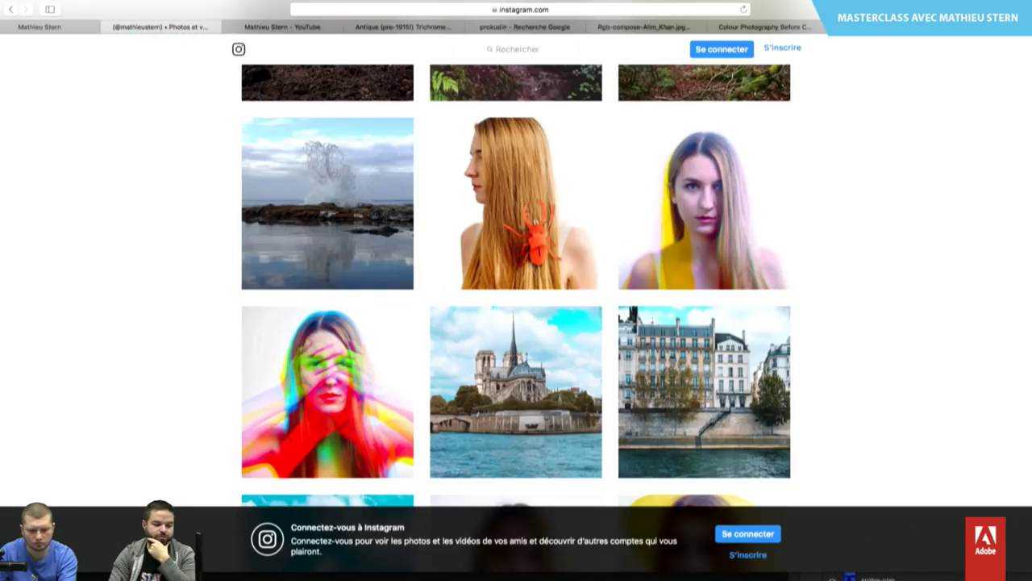
scroll(762, 302, "down", 10)
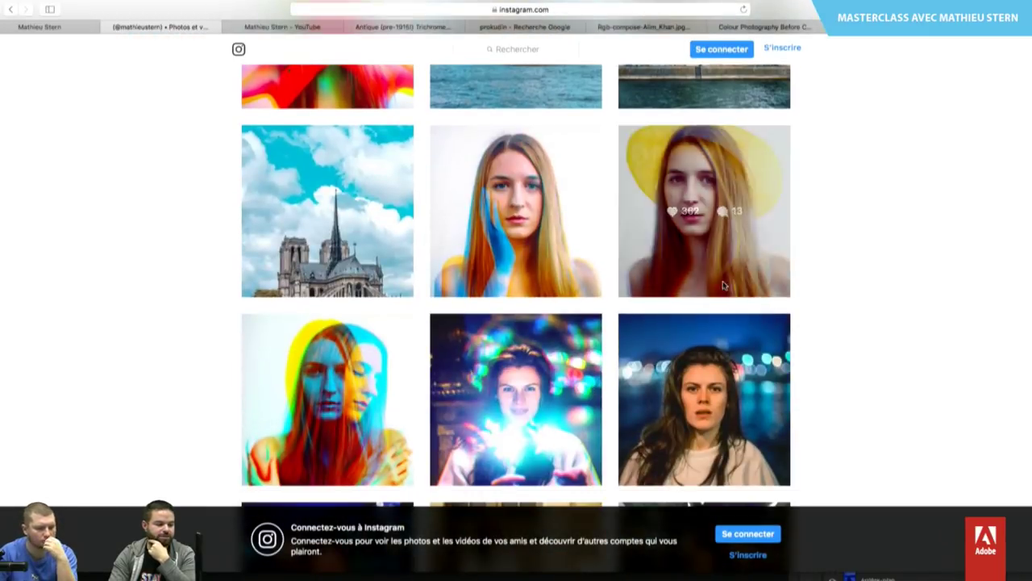
View the yellow-hat portrait post, close it, and skim the grid rows below.
left_click(763, 295)
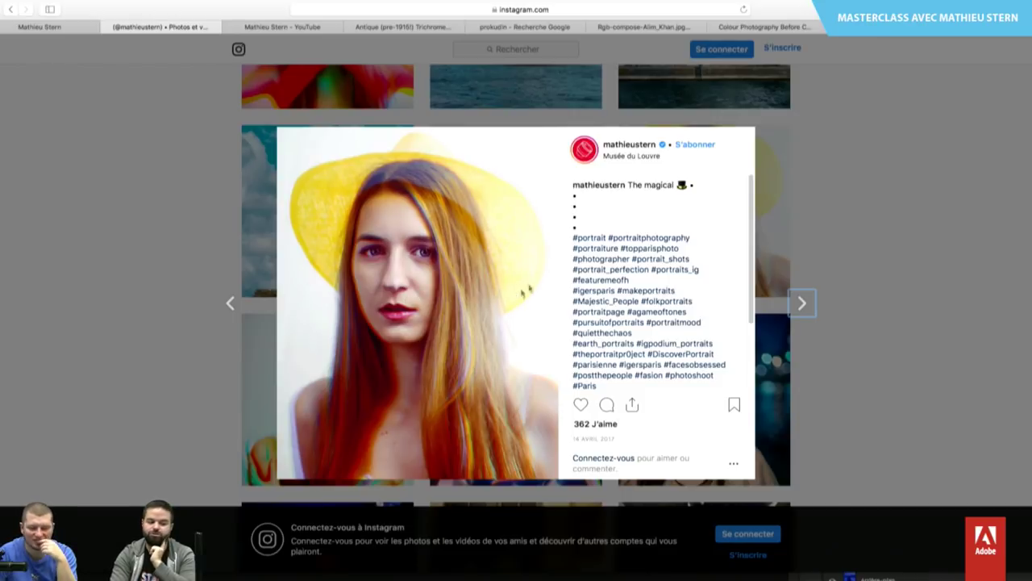
left_click(934, 225)
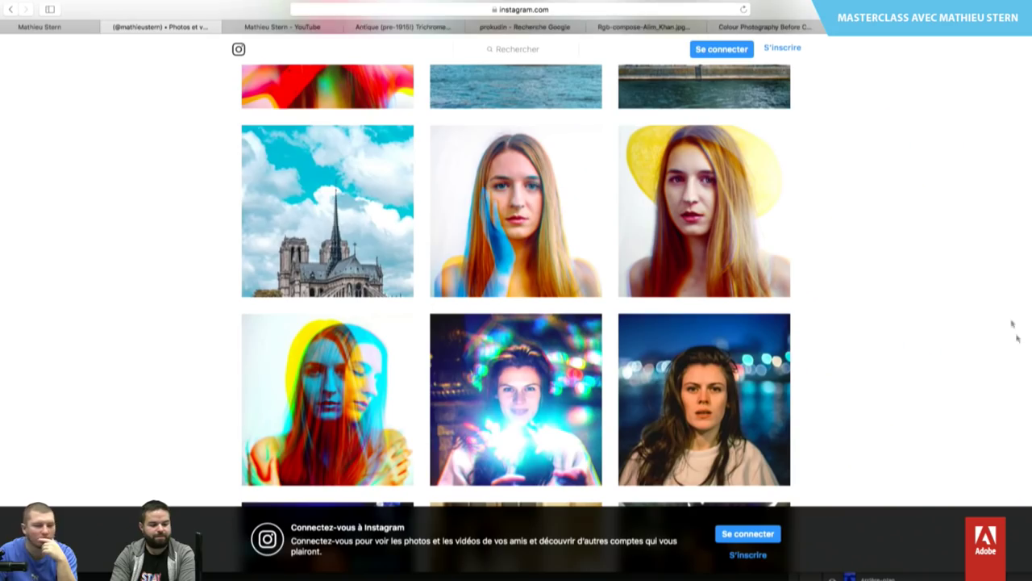
scroll(1015, 324, "down", 3)
scroll(516, 282, "down", 5)
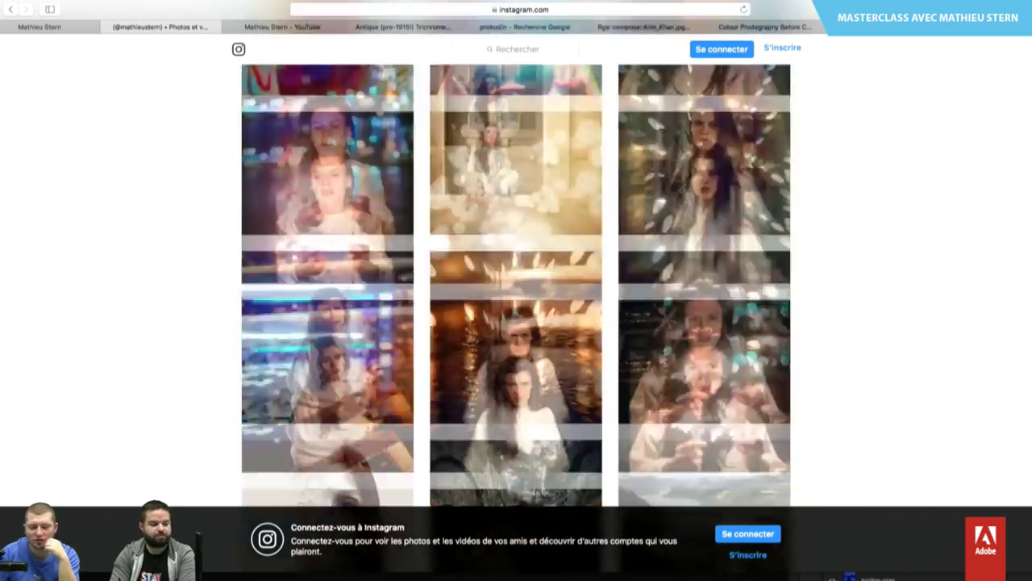
scroll(516, 282, "down", 5)
scroll(517, 282, "down", 5)
scroll(516, 283, "down", 5)
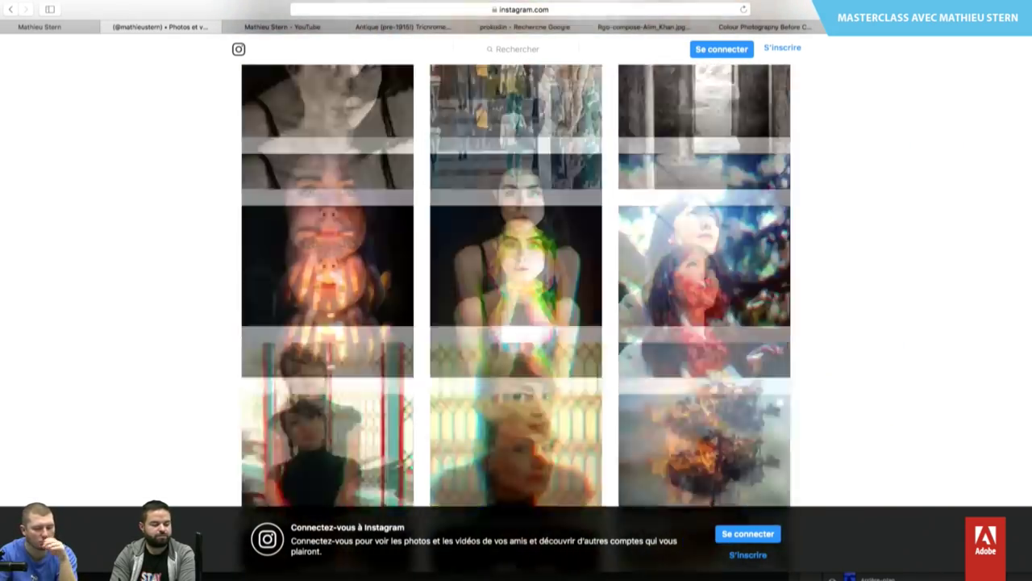
scroll(516, 283, "up", 10)
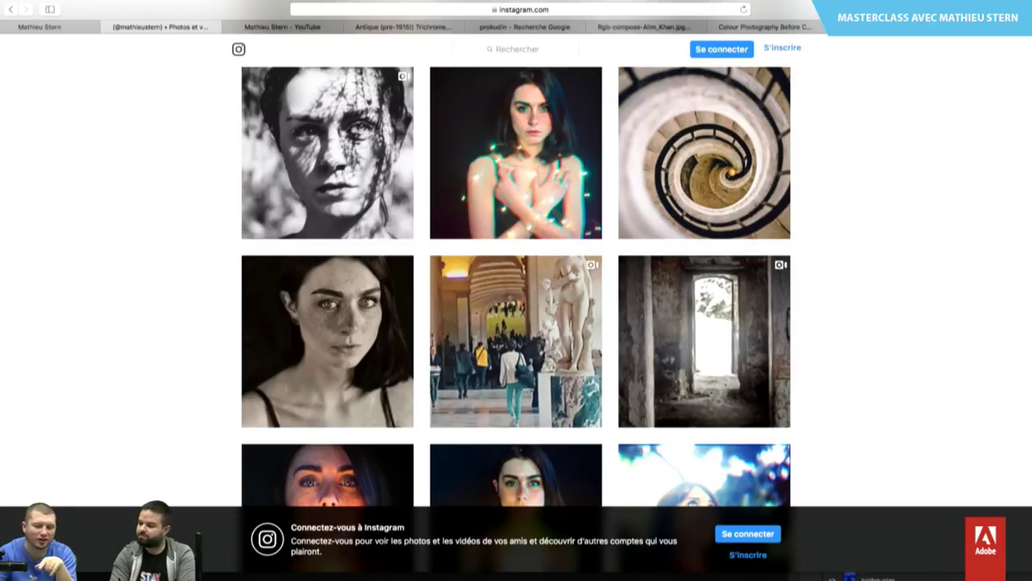
scroll(889, 447, "up", 1)
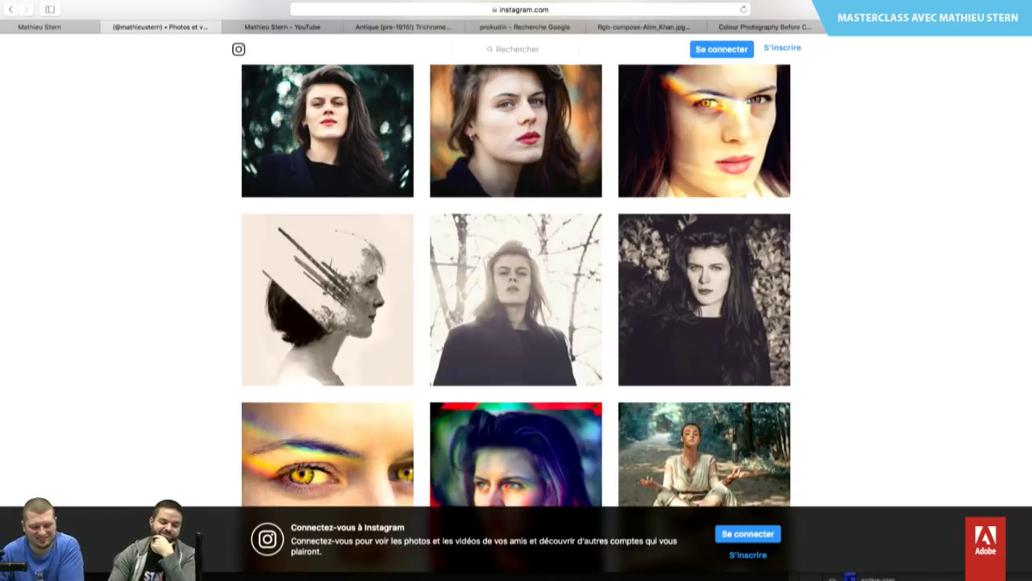
Scroll far down the profile grid to the seaside sunset and purple-leaf portrait rows.
scroll(516, 290, "down", 3)
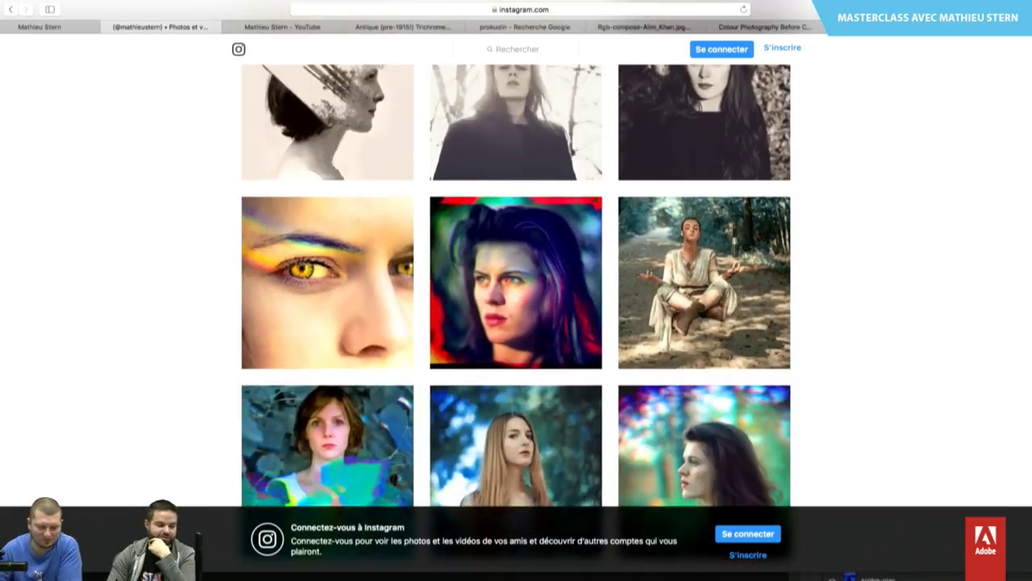
scroll(516, 290, "down", 3)
scroll(516, 291, "down", 2)
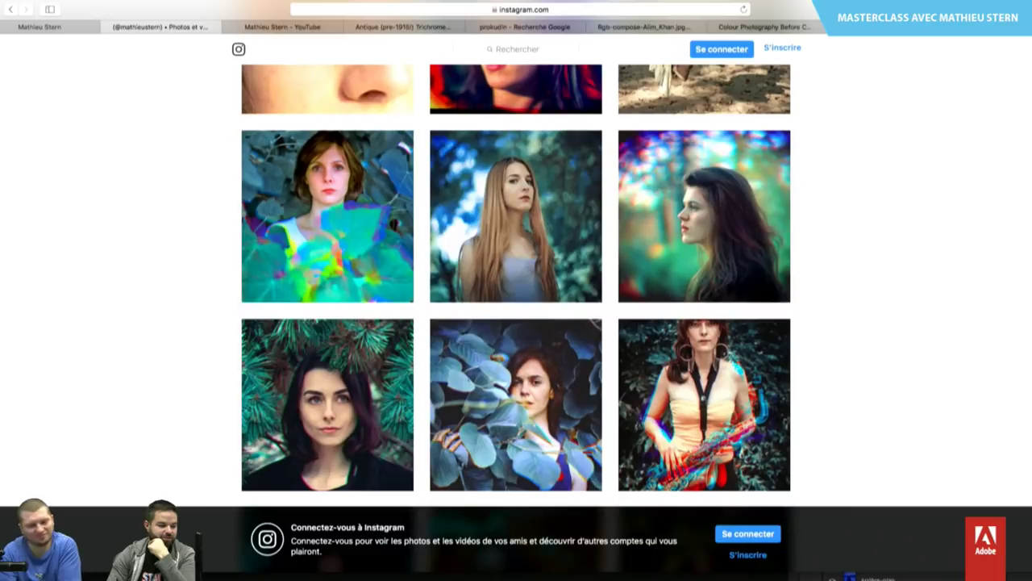
scroll(516, 290, "down", 2)
scroll(516, 290, "down", 2)
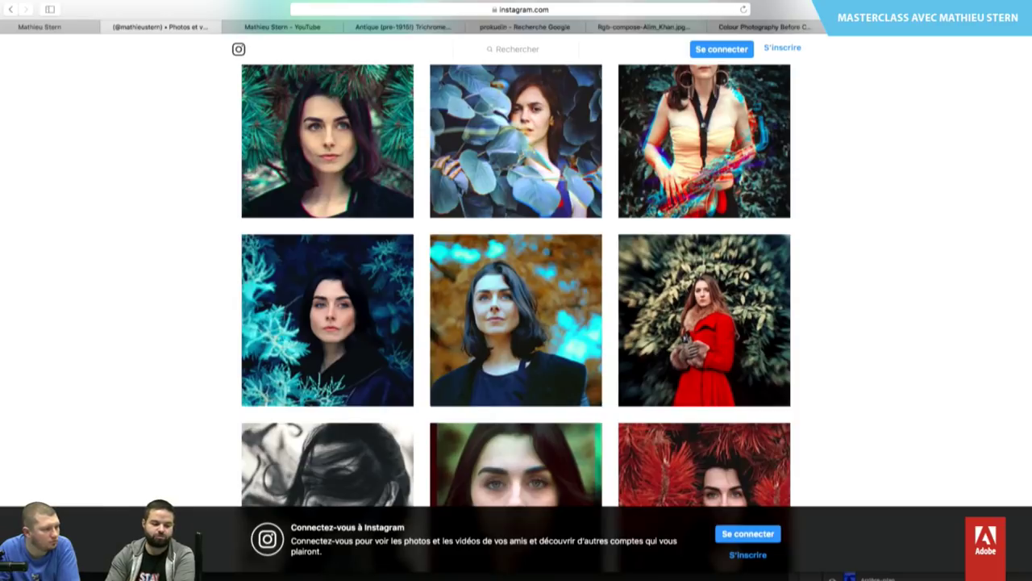
scroll(516, 323, "down", 3)
scroll(516, 322, "down", 1)
scroll(516, 322, "down", 2)
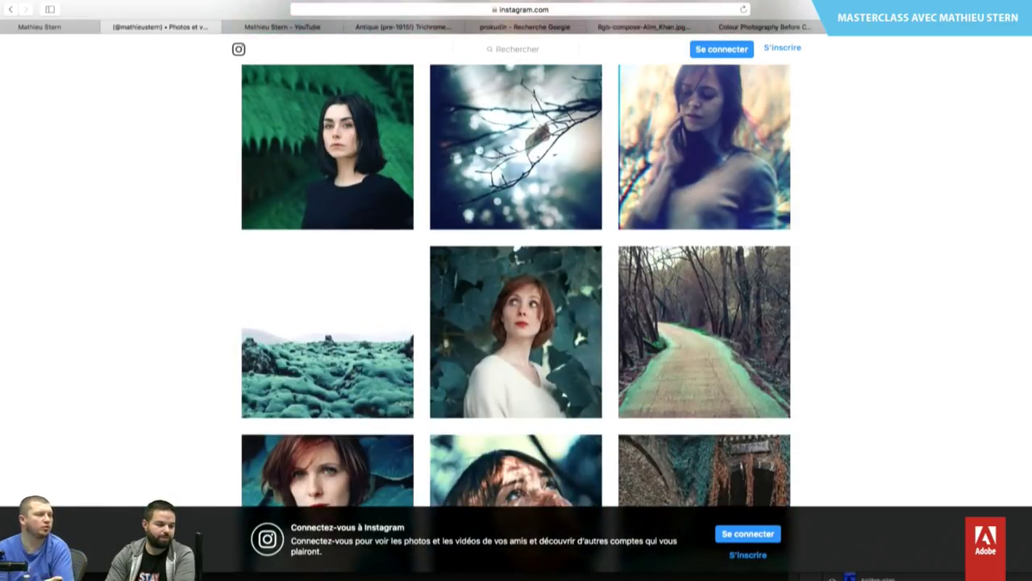
scroll(516, 322, "down", 1)
scroll(516, 322, "down", 1)
scroll(516, 322, "down", 3)
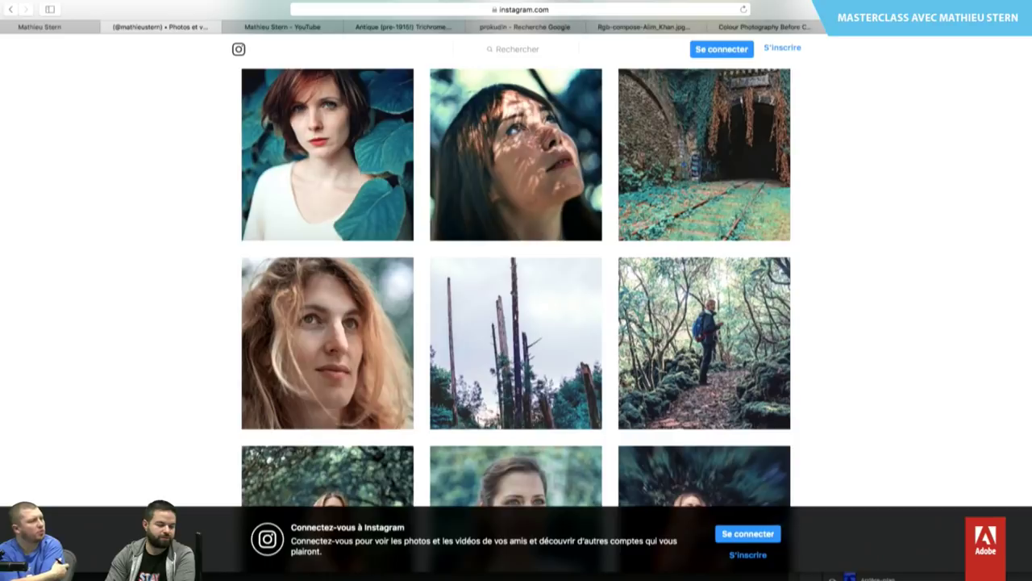
scroll(516, 323, "down", 3)
scroll(516, 322, "down", 2)
scroll(516, 322, "down", 1)
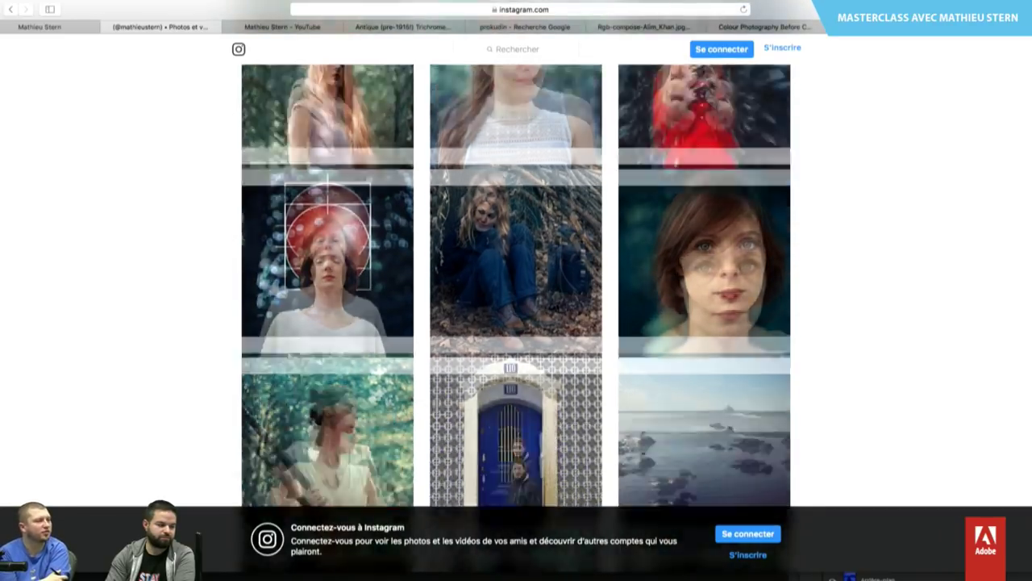
scroll(516, 322, "down", 1)
scroll(516, 322, "down", 5)
scroll(516, 323, "down", 3)
scroll(516, 323, "up", 4)
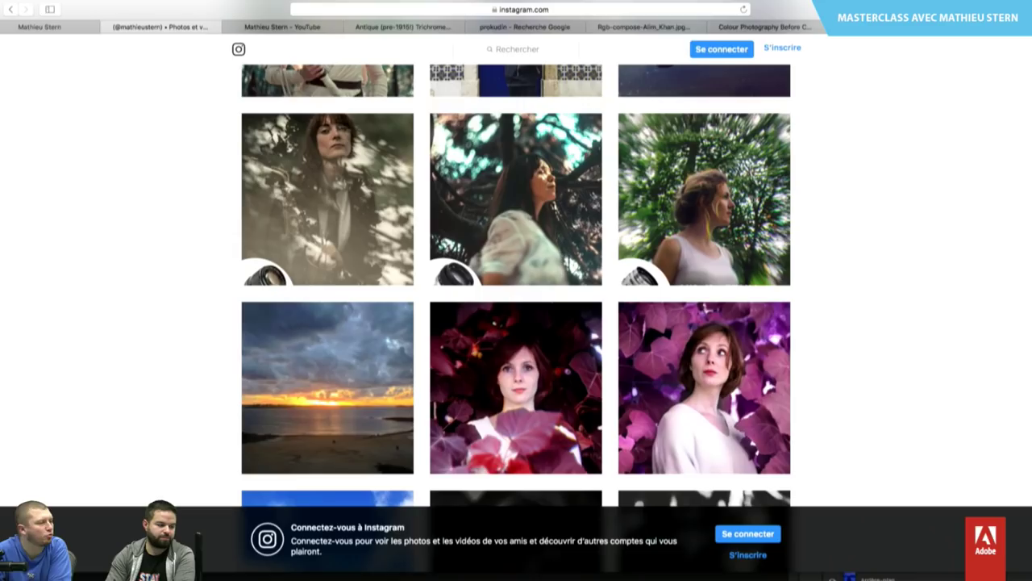
mouse_move(704, 199)
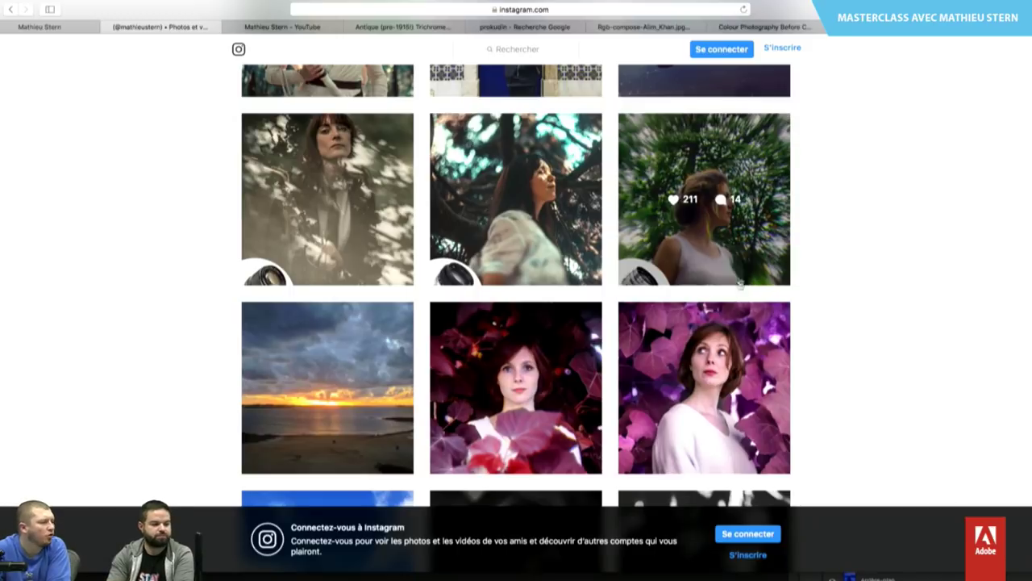
View the green-foliage portrait post shot with the MIR 1B lens, then scroll further down.
left_click(733, 266)
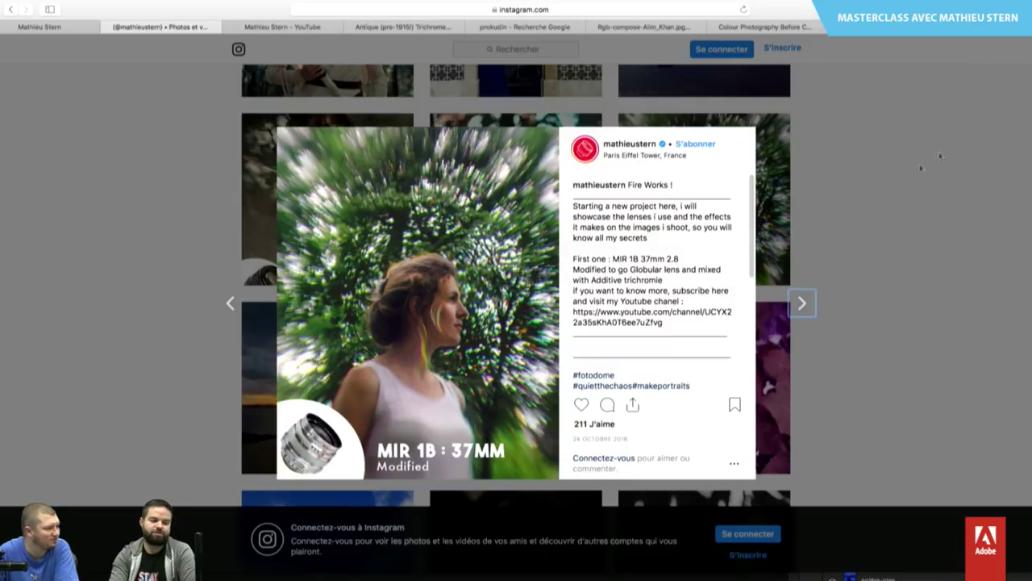
left_click(999, 309)
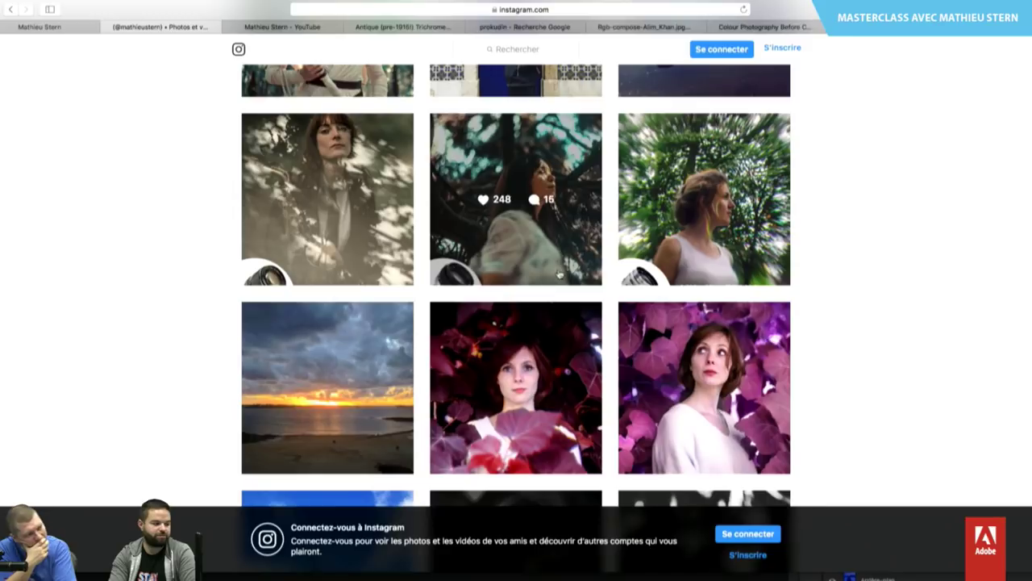
scroll(912, 431, "down", 10)
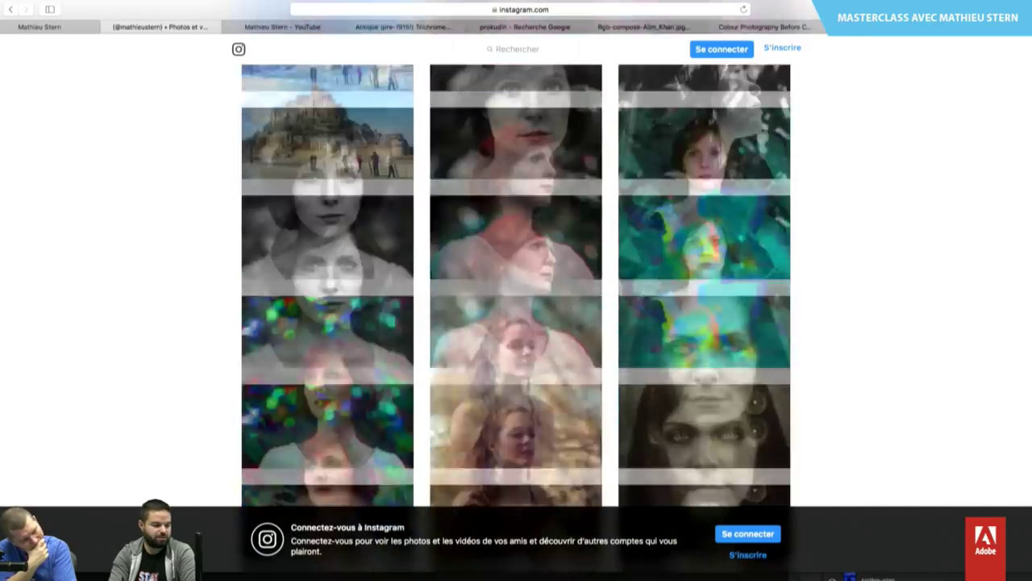
scroll(517, 283, "down", 5)
scroll(516, 282, "down", 5)
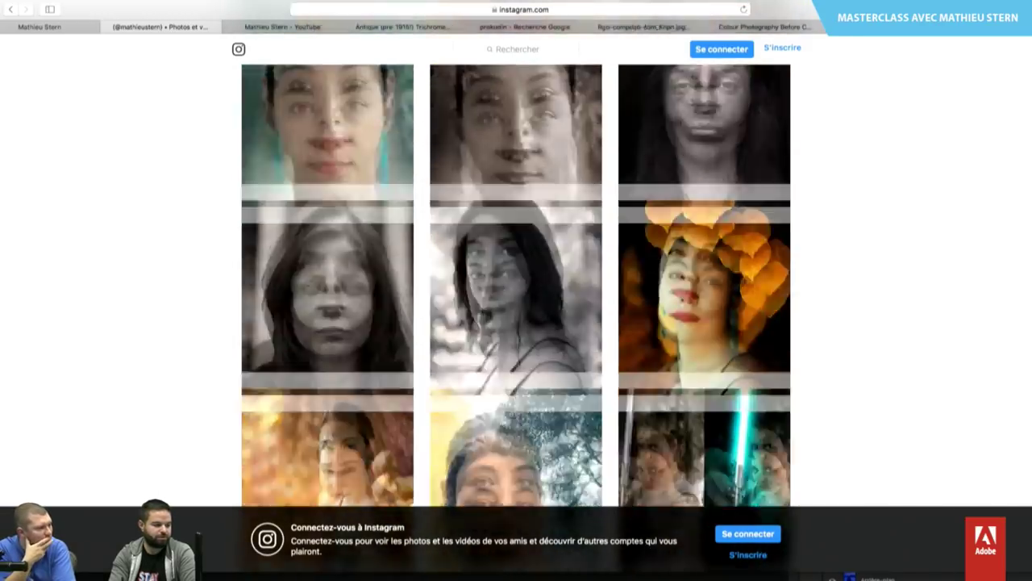
scroll(516, 282, "down", 5)
scroll(516, 283, "down", 5)
scroll(517, 282, "down", 5)
scroll(516, 282, "down", 5)
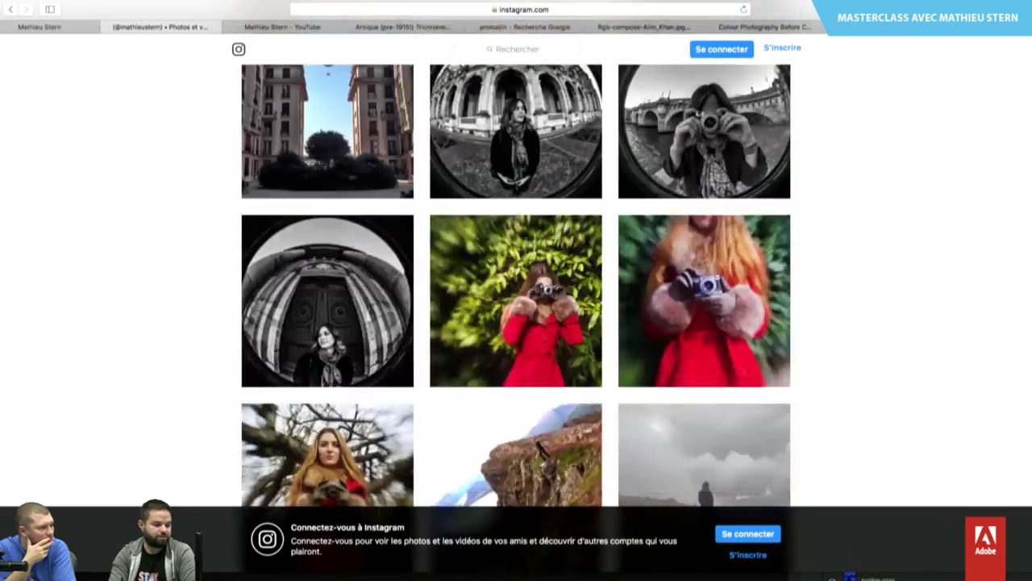
scroll(516, 282, "down", 5)
scroll(516, 258, "down", 4)
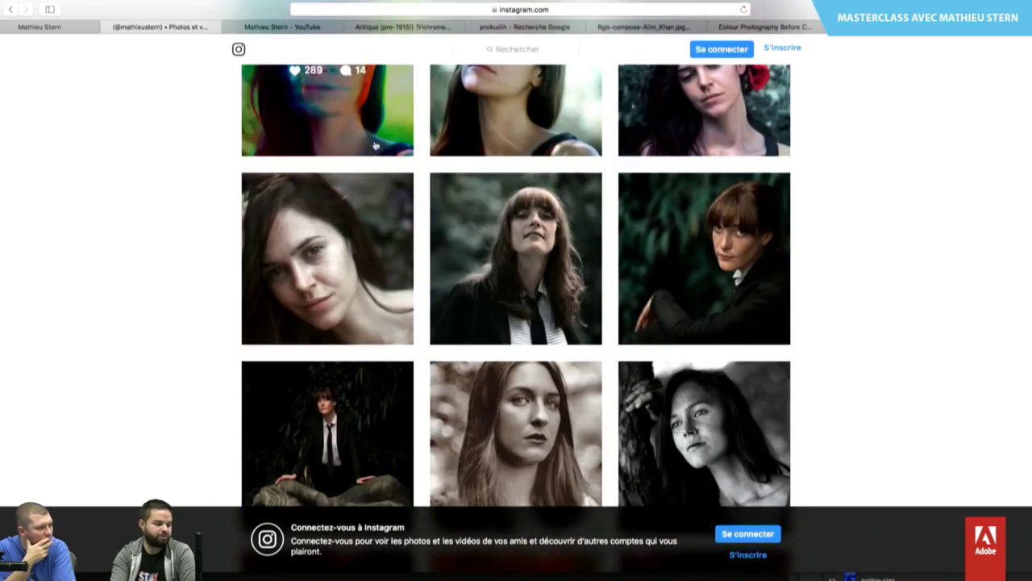
View the Alien face trichrome post, then continue down the grid.
left_click(376, 142)
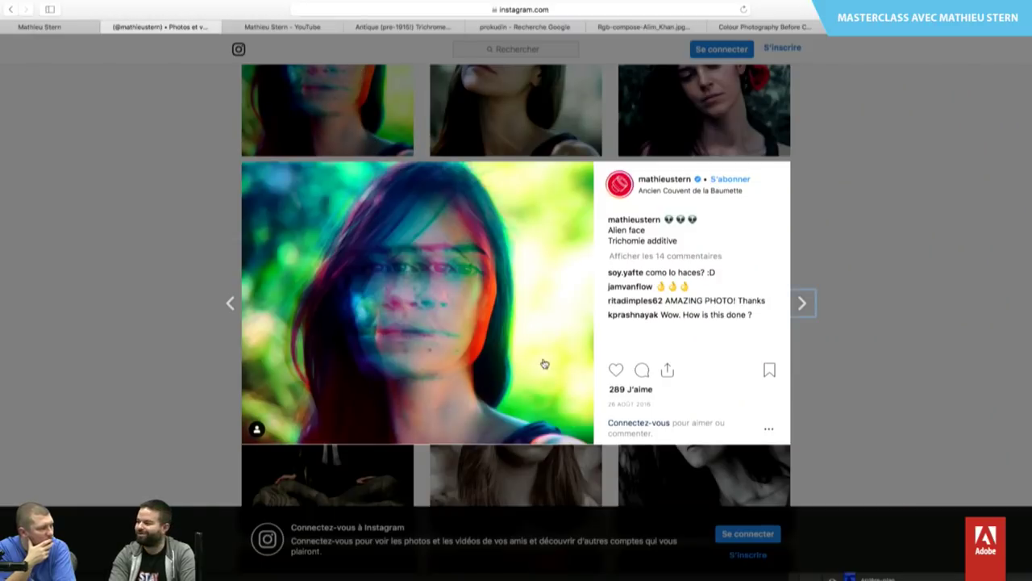
left_click(926, 295)
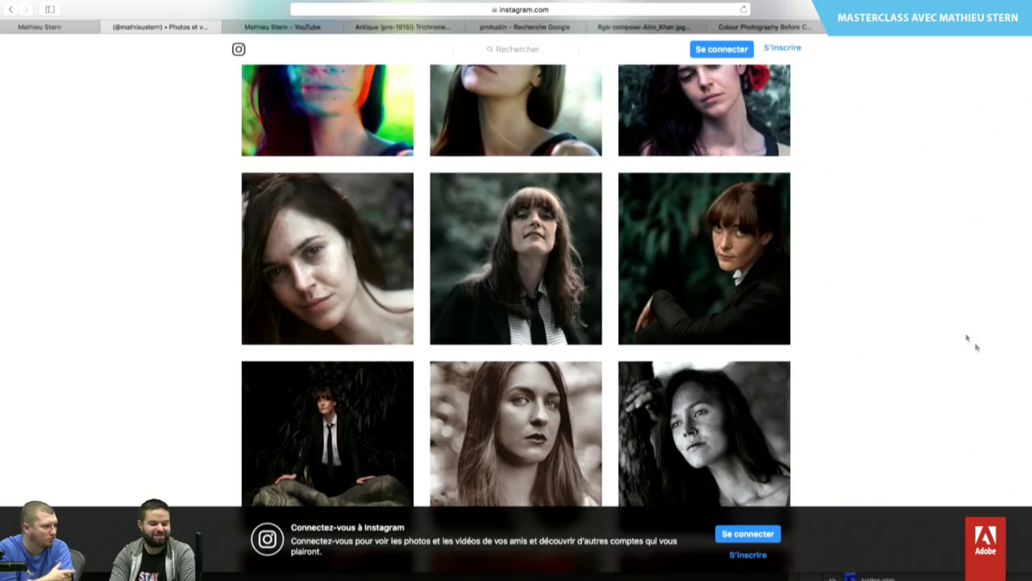
scroll(516, 282, "down", 5)
scroll(516, 282, "down", 3)
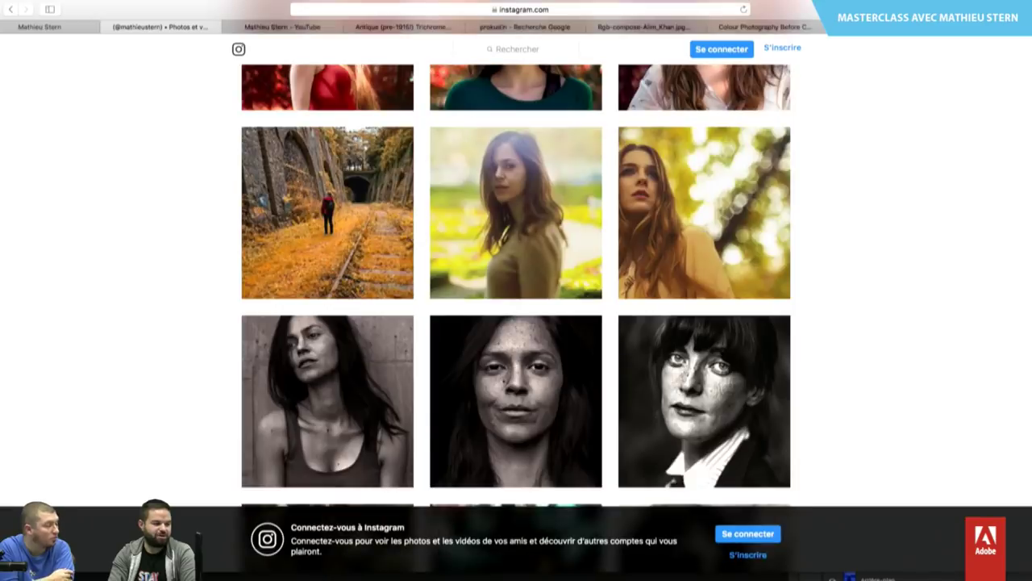
scroll(516, 282, "down", 5)
scroll(738, 322, "down", 3)
scroll(738, 323, "down", 1)
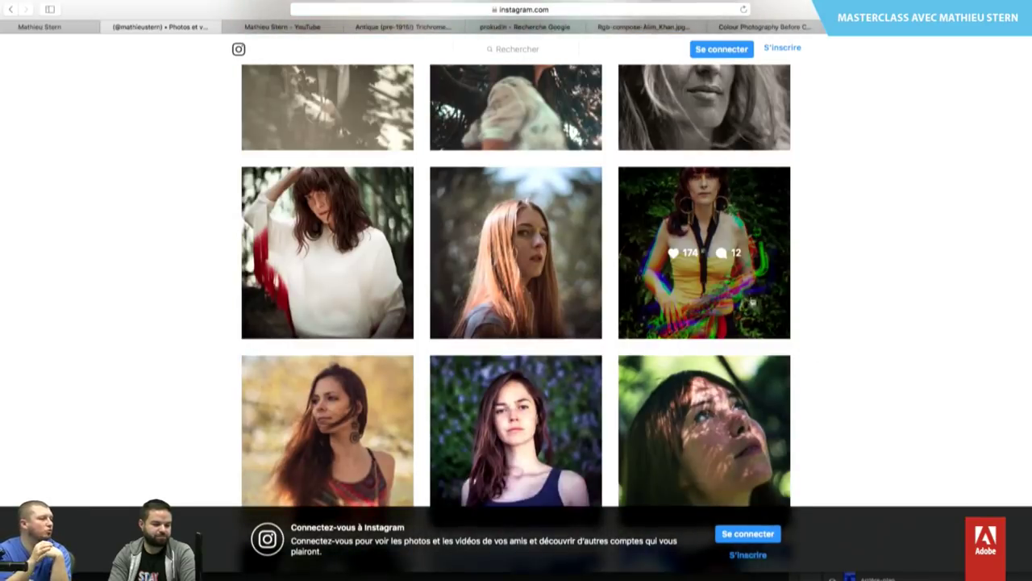
View the saxophone trichrome portrait post and return to the grid.
left_click(738, 323)
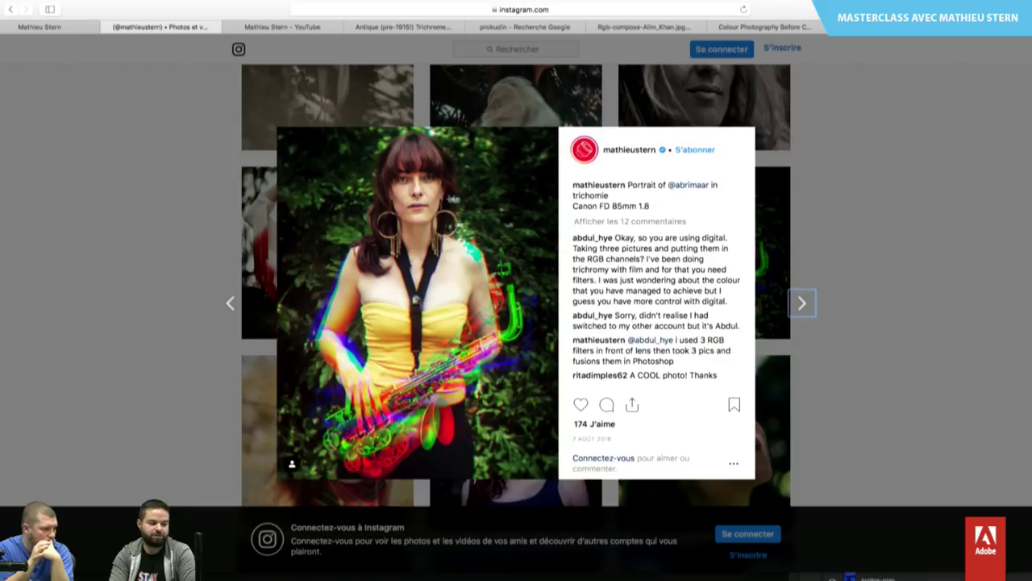
key("Escape")
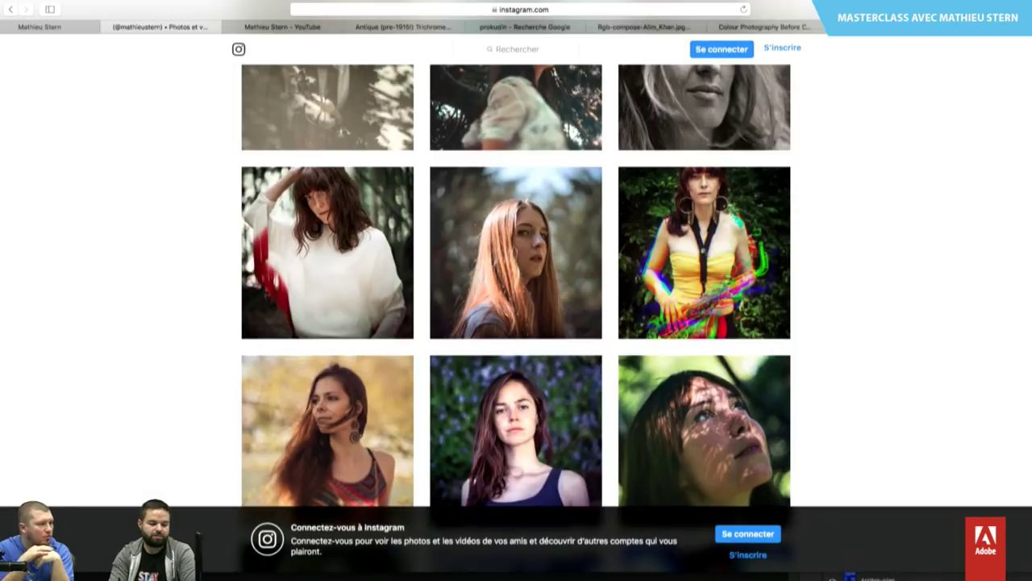
scroll(516, 282, "down", 5)
scroll(516, 282, "down", 3)
scroll(739, 283, "up", 3)
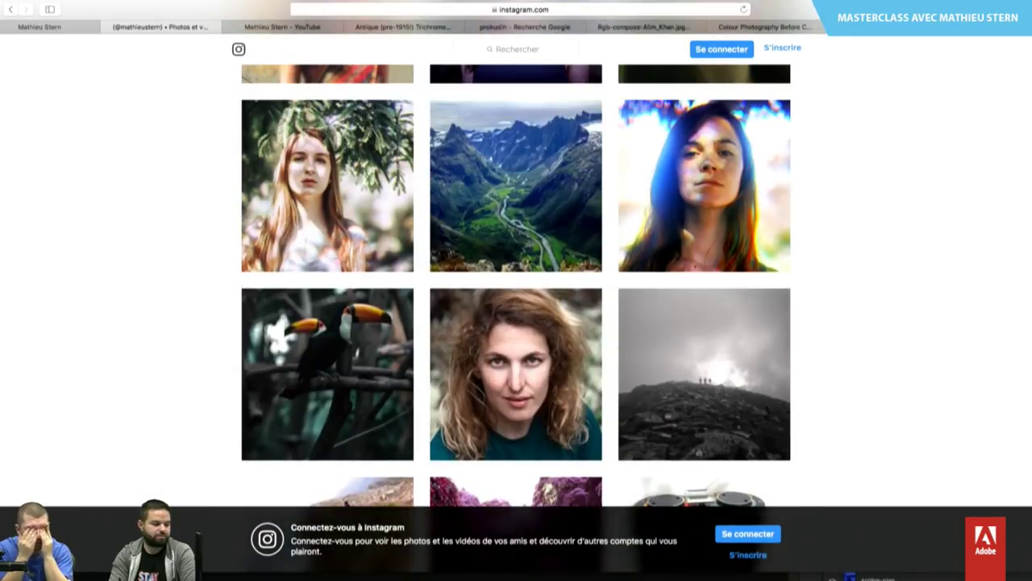
scroll(739, 282, "up", 2)
View the blue-toned trichrome portrait post and finish back on the photo grid.
left_click(738, 270)
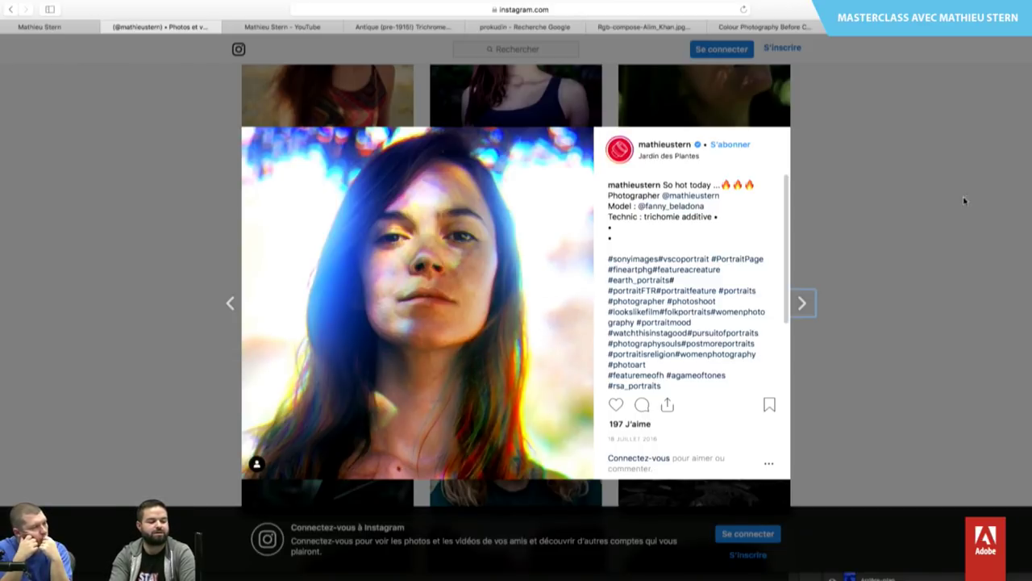
left_click(951, 255)
scroll(516, 282, "down", 10)
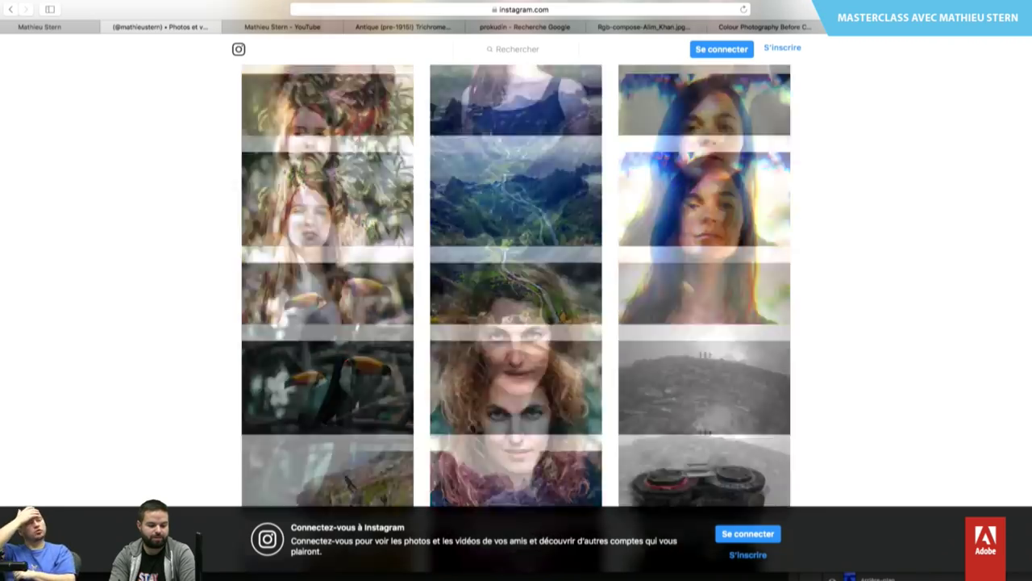
scroll(517, 282, "down", 10)
scroll(516, 282, "down", 10)
scroll(516, 283, "down", 10)
scroll(516, 283, "up", 15)
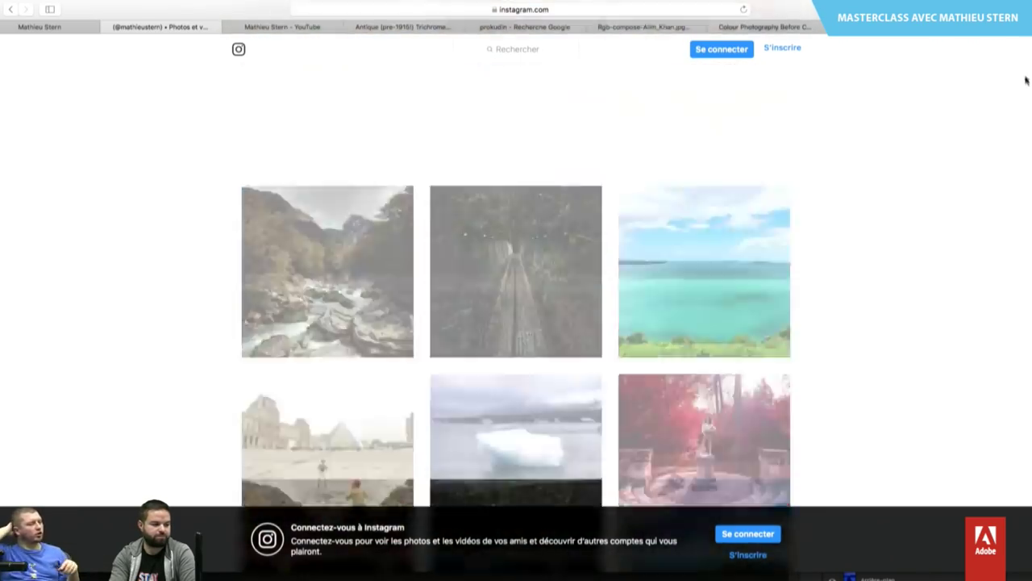
scroll(517, 282, "up", 15)
Leave the Instagram profile for the YouTube 'SURREAL COLORS ... Trichromy' video.
scroll(516, 282, "up", 15)
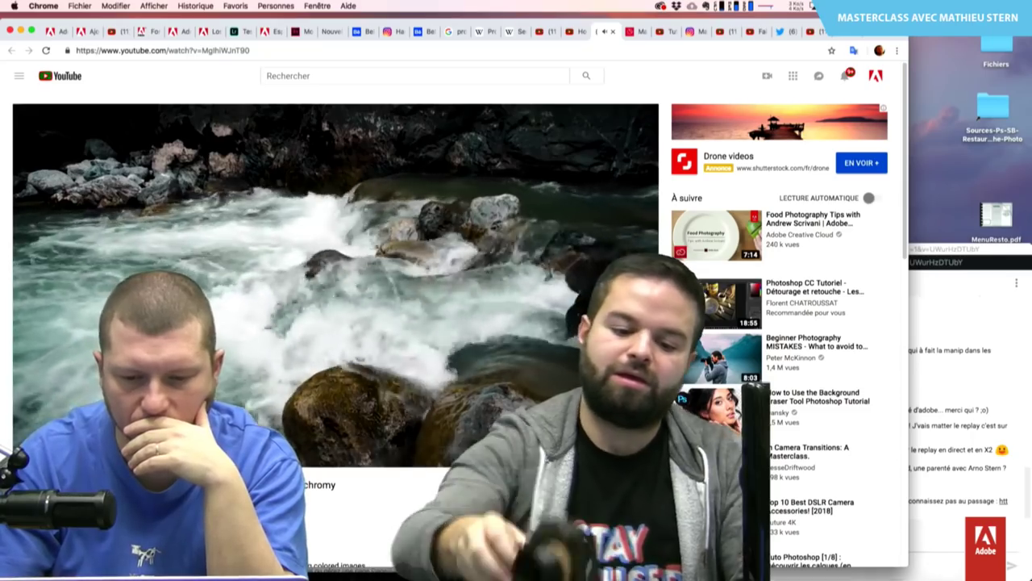
Watch the trichromy video fullscreen at 1.75x, skipping to its Photoshop parts, then exit fullscreen.
key("f")
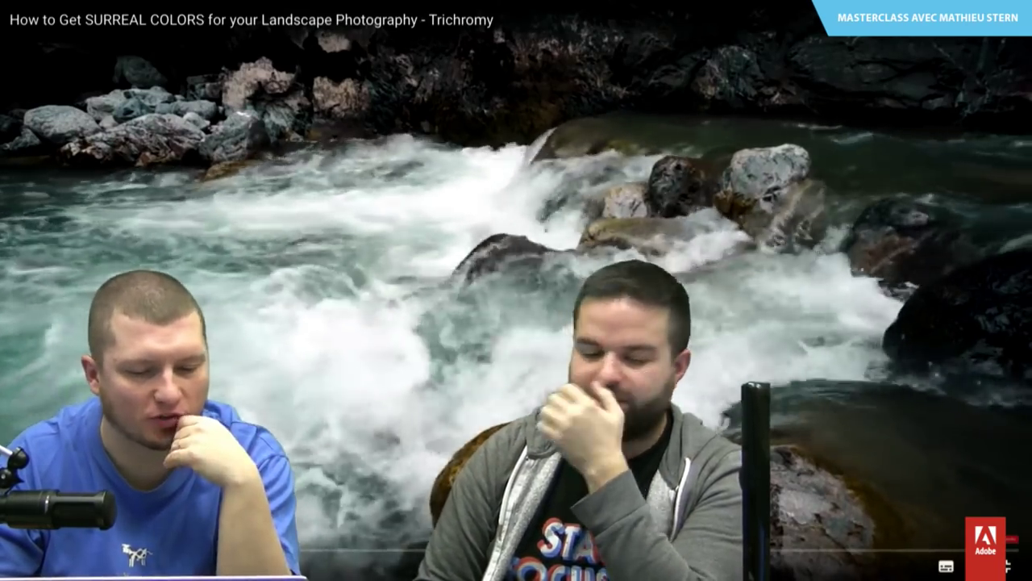
key("shift+period")
key("shift+period")
key("shift+period")
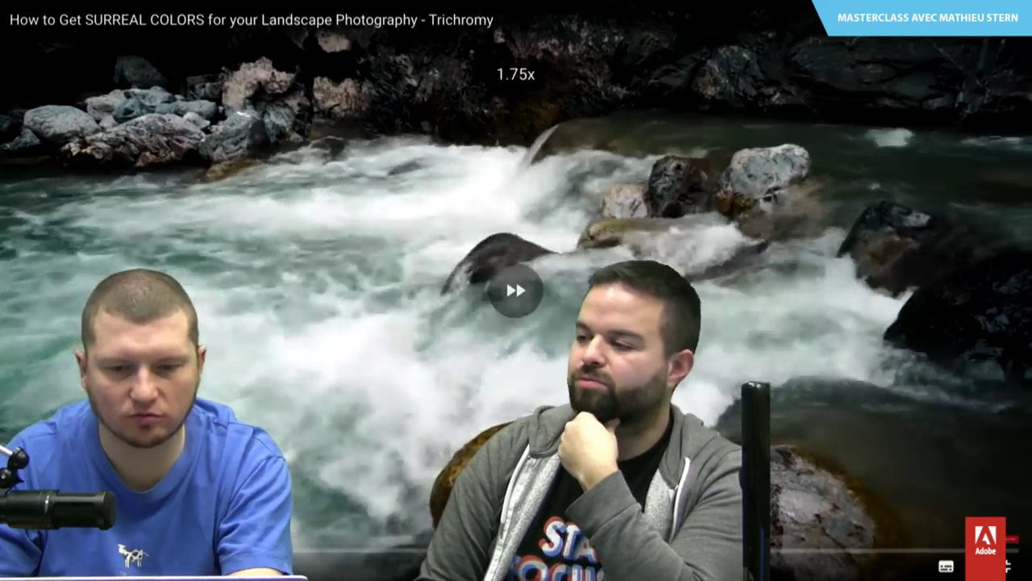
key("shift+period")
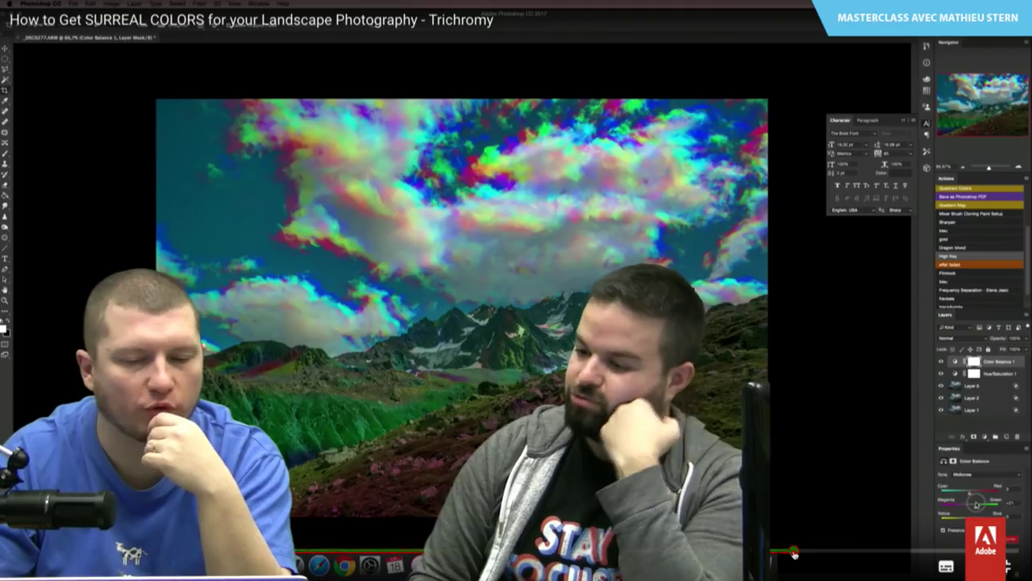
left_click(799, 554)
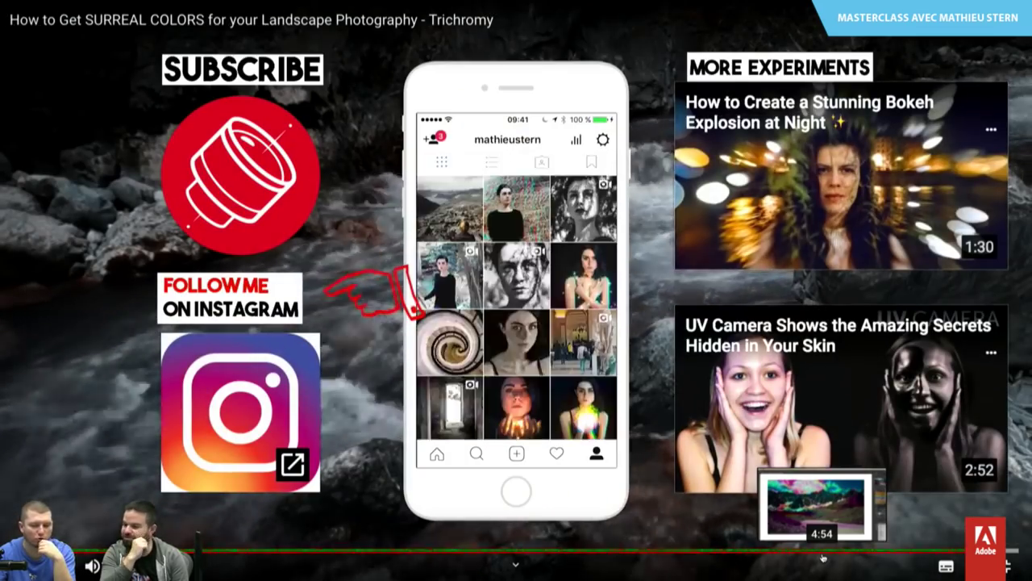
left_click(928, 549)
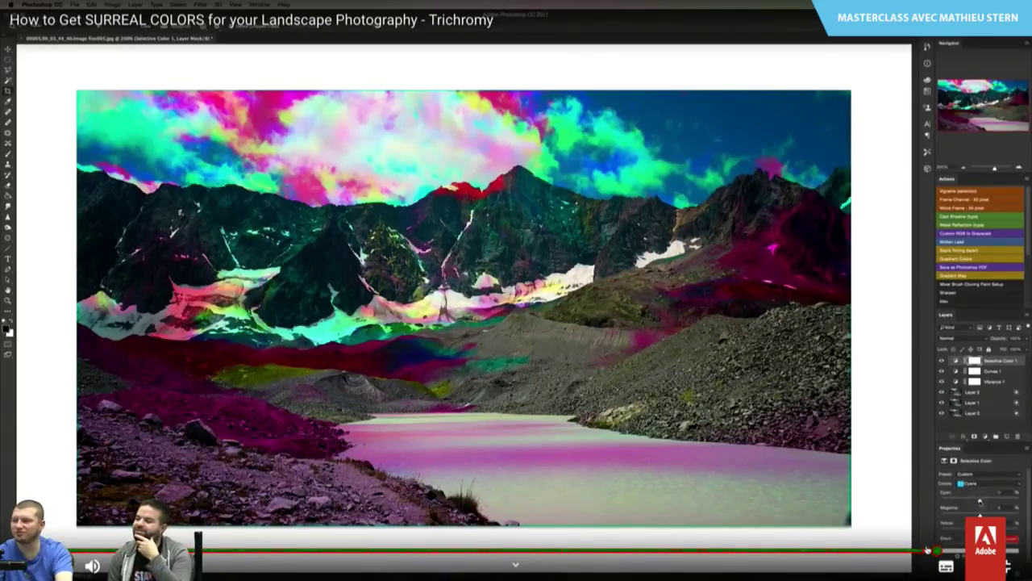
key("Escape")
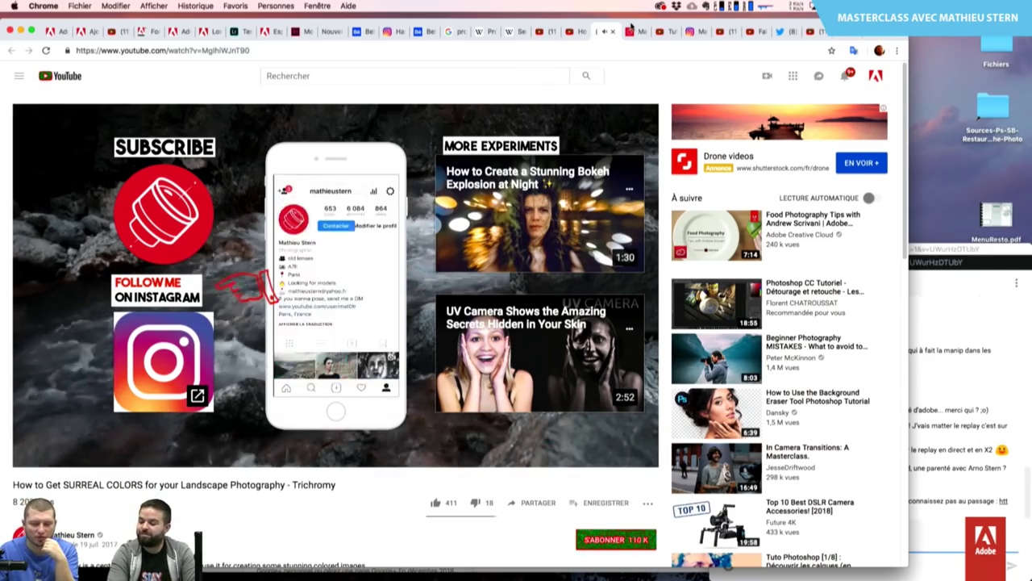
Browse the mathieustern.com portfolio grid.
left_click(633, 31)
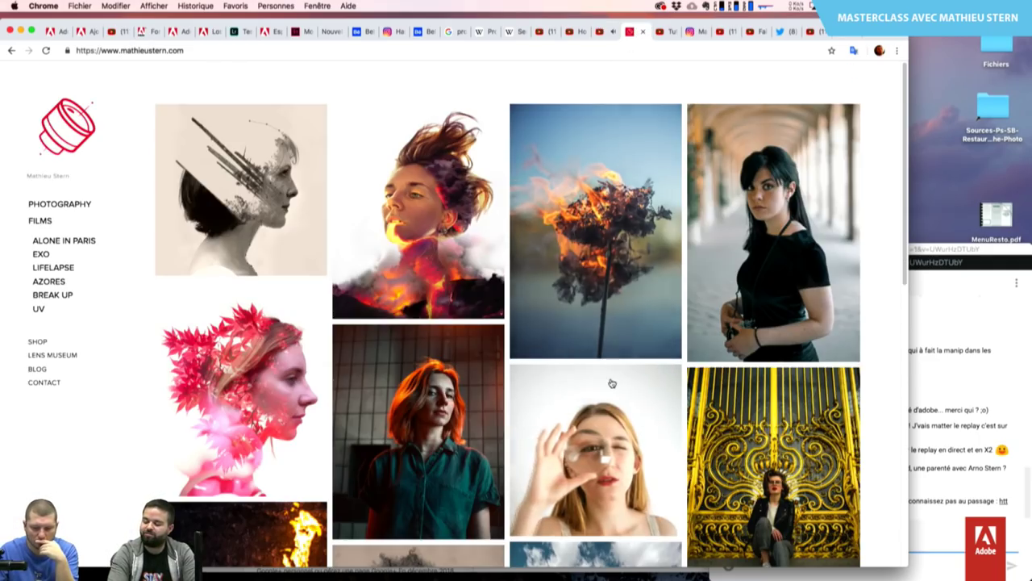
scroll(611, 384, "down", 5)
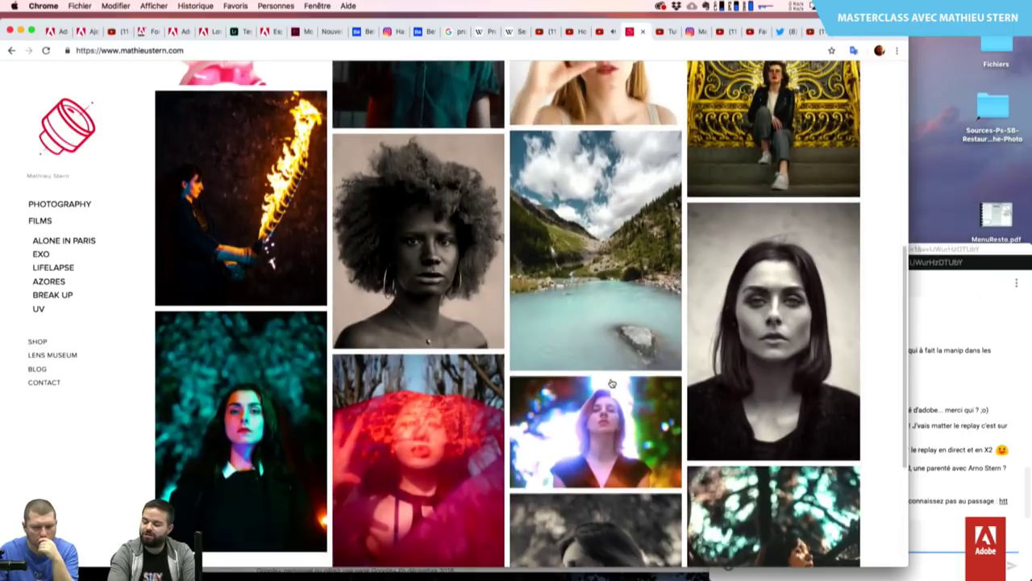
scroll(612, 383, "up", 3)
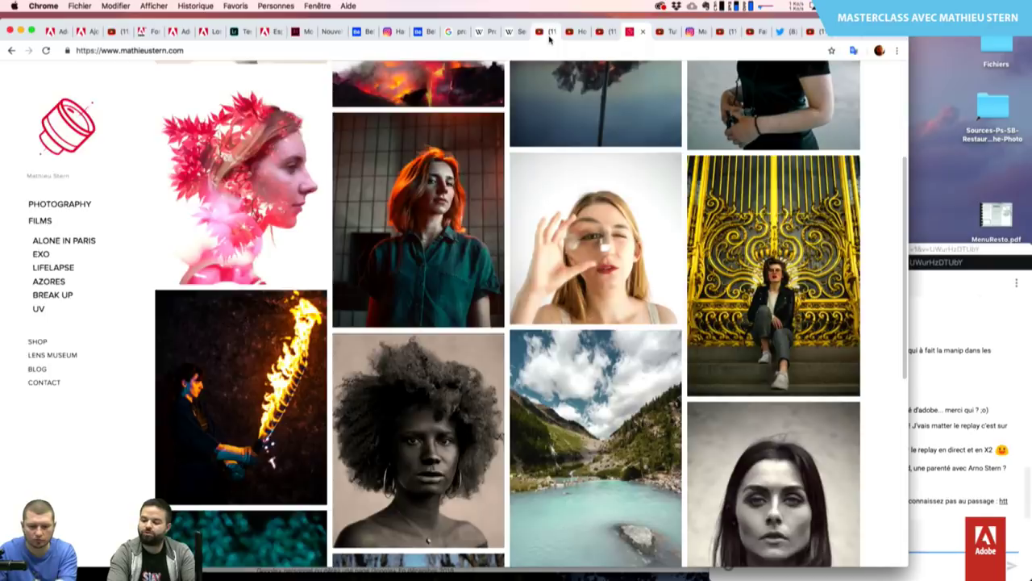
Return to the YouTube channel's trichromie search results.
left_click(549, 34)
scroll(404, 381, "down", 2)
scroll(404, 381, "down", 4)
type("trichromy")
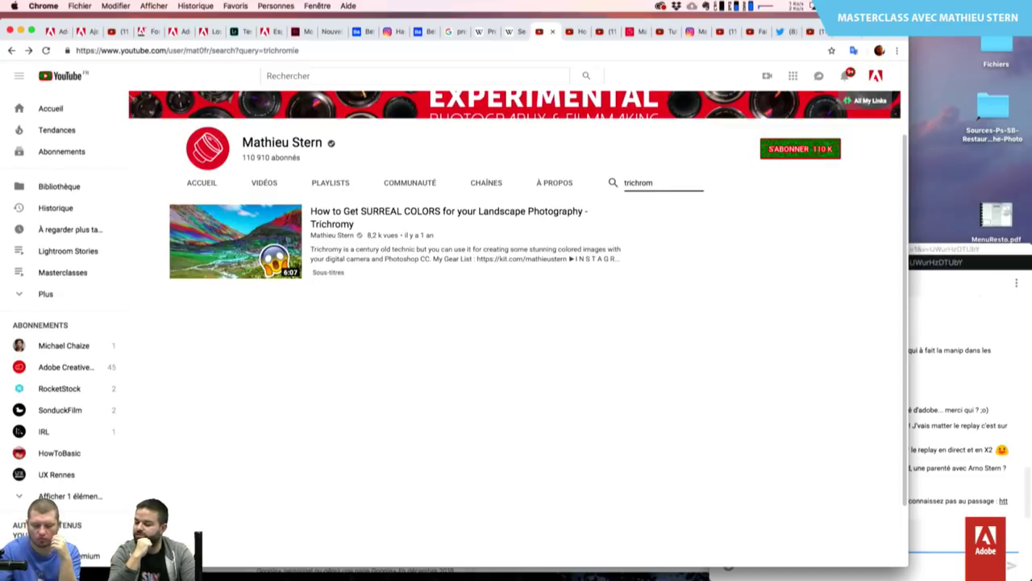
Run the channel search for trichromy and skim through the results.
key("Return")
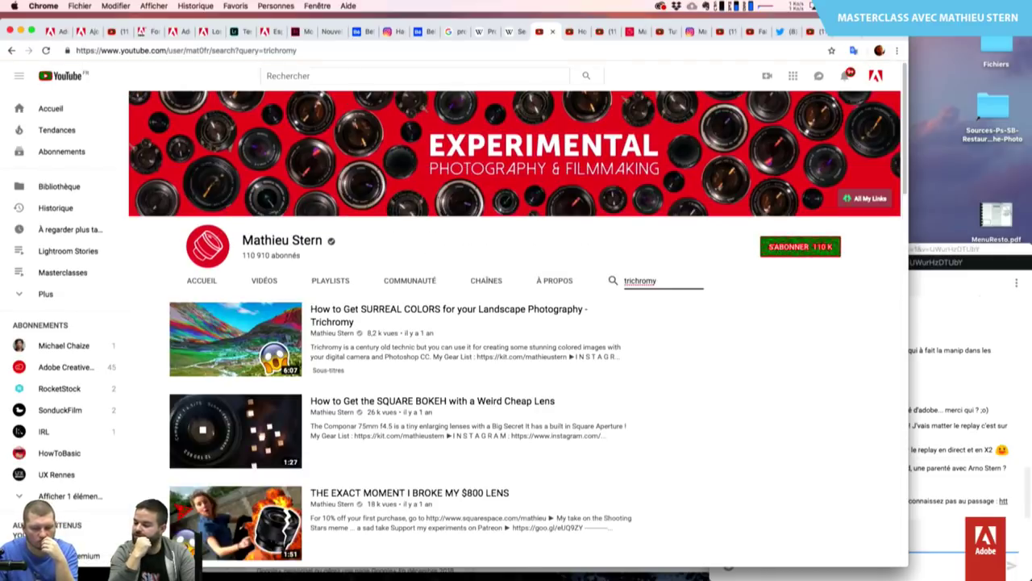
scroll(564, 408, "down", 3)
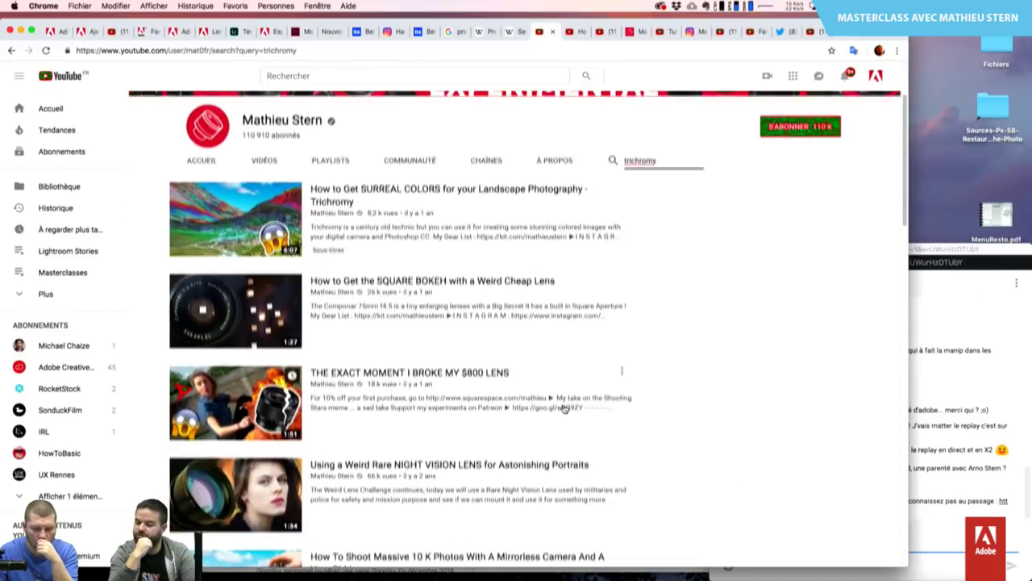
scroll(564, 408, "down", 3)
scroll(565, 408, "down", 3)
scroll(565, 408, "down", 3)
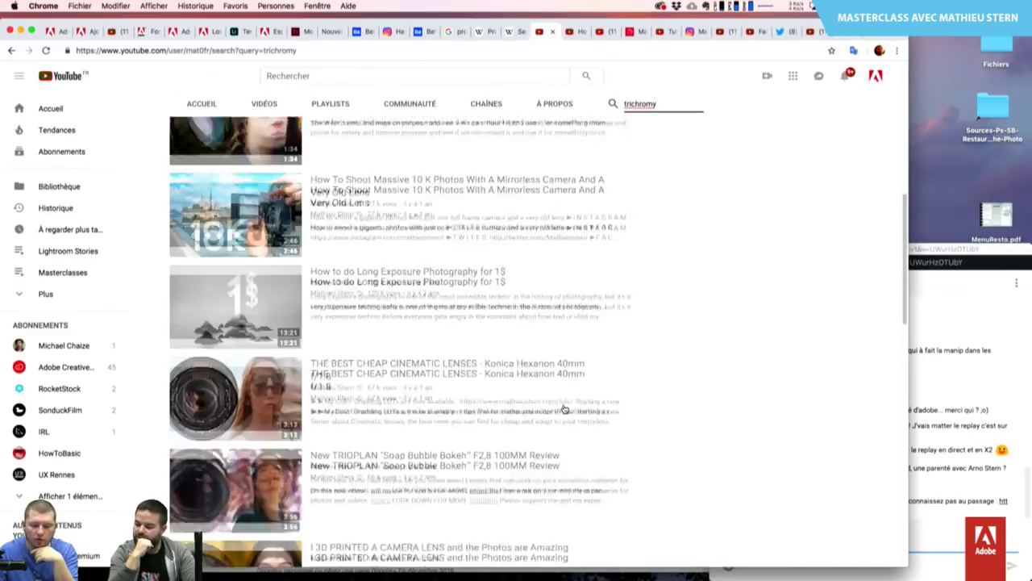
scroll(565, 407, "down", 5)
scroll(565, 409, "down", 3)
scroll(565, 409, "down", 1)
scroll(565, 409, "down", 1)
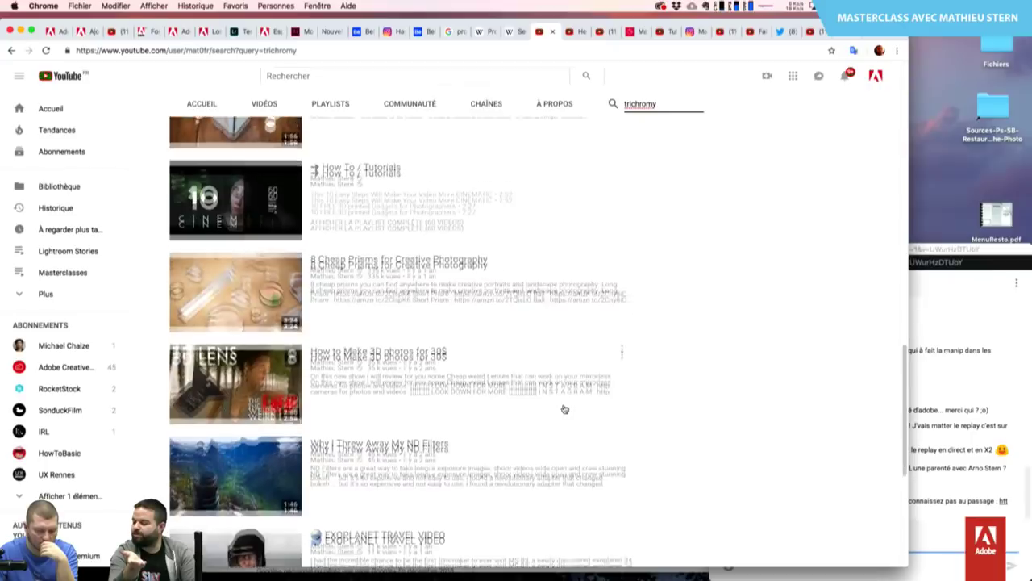
scroll(564, 409, "down", 2)
scroll(565, 409, "up", 3)
scroll(565, 410, "up", 2)
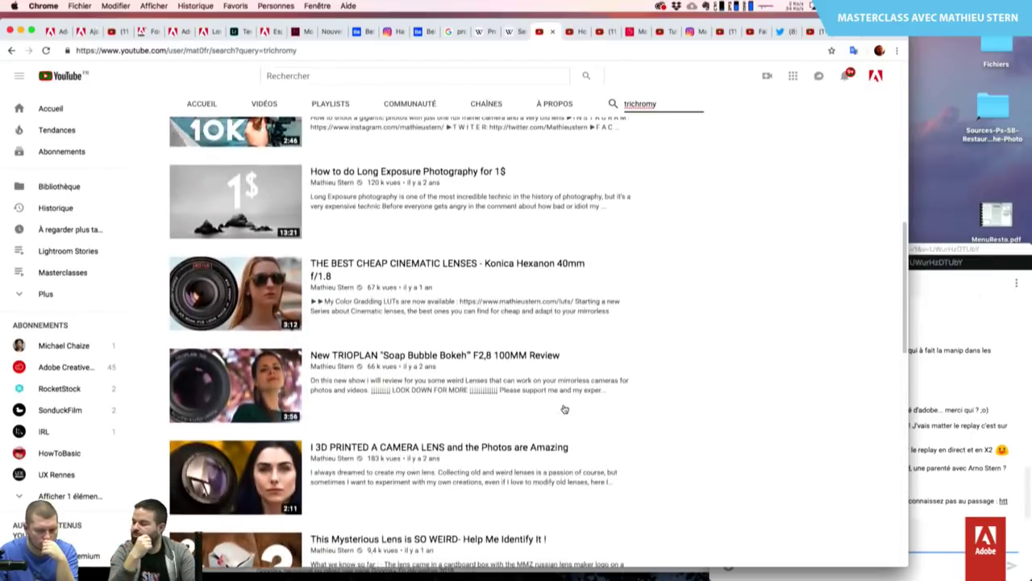
scroll(564, 410, "up", 1)
scroll(565, 410, "up", 1)
scroll(564, 410, "up", 3)
scroll(565, 410, "up", 1)
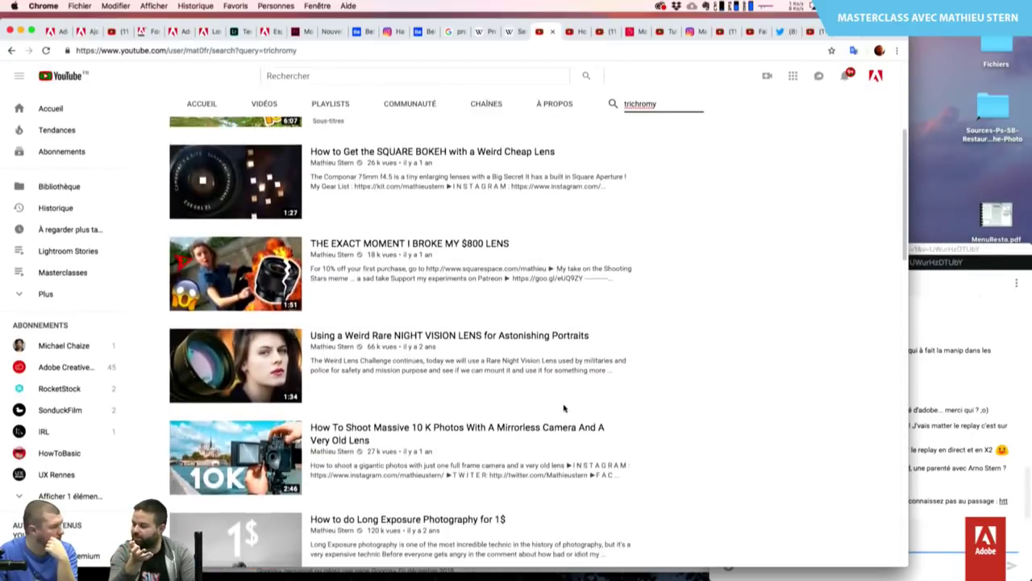
scroll(566, 410, "up", 2)
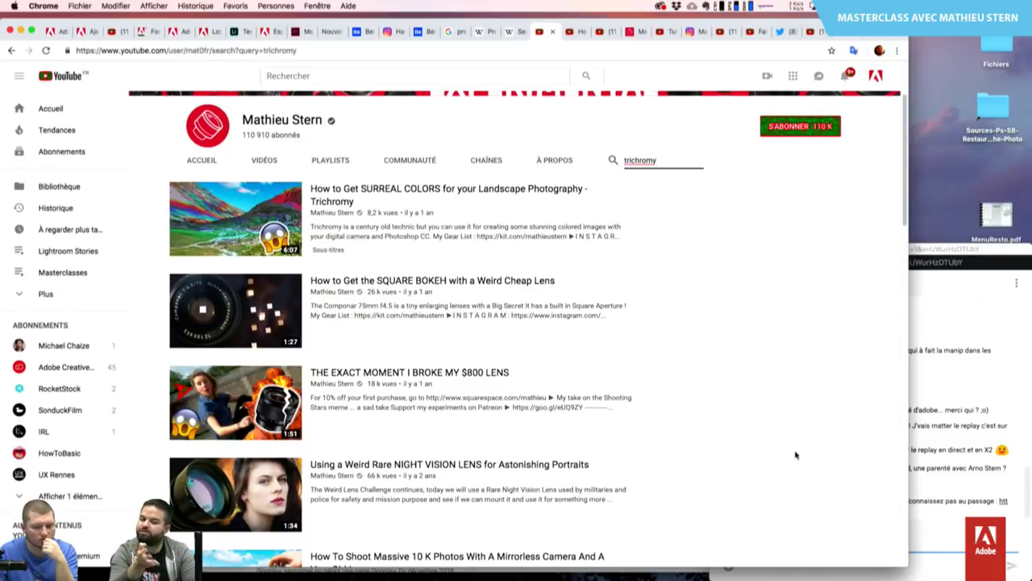
Find and open 'How to Make a Double Color Exposure Portrait in 30 Seconds'.
scroll(796, 455, "down", 1)
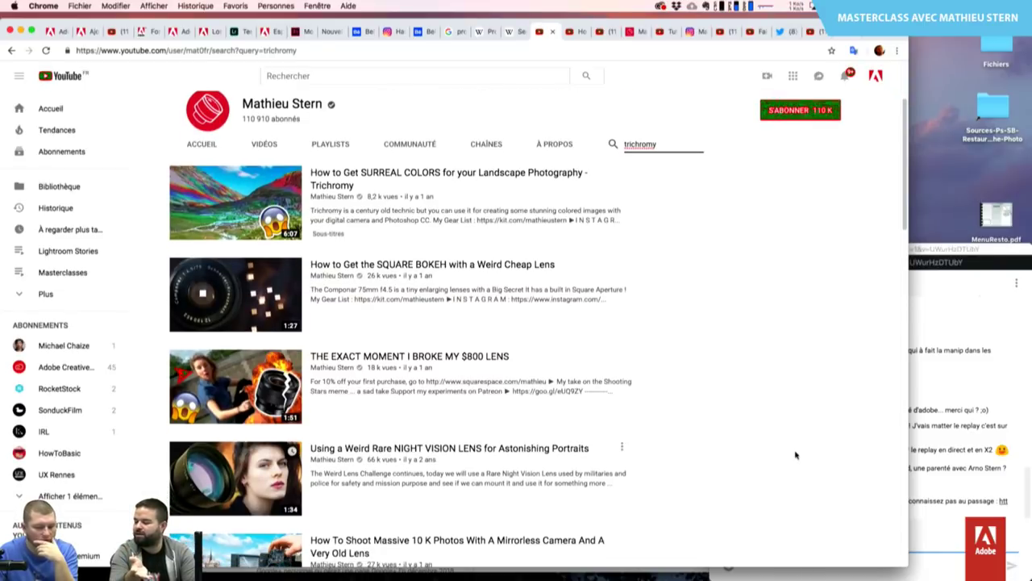
scroll(795, 456, "down", 2)
scroll(795, 456, "down", 3)
scroll(795, 456, "down", 1)
scroll(795, 455, "down", 2)
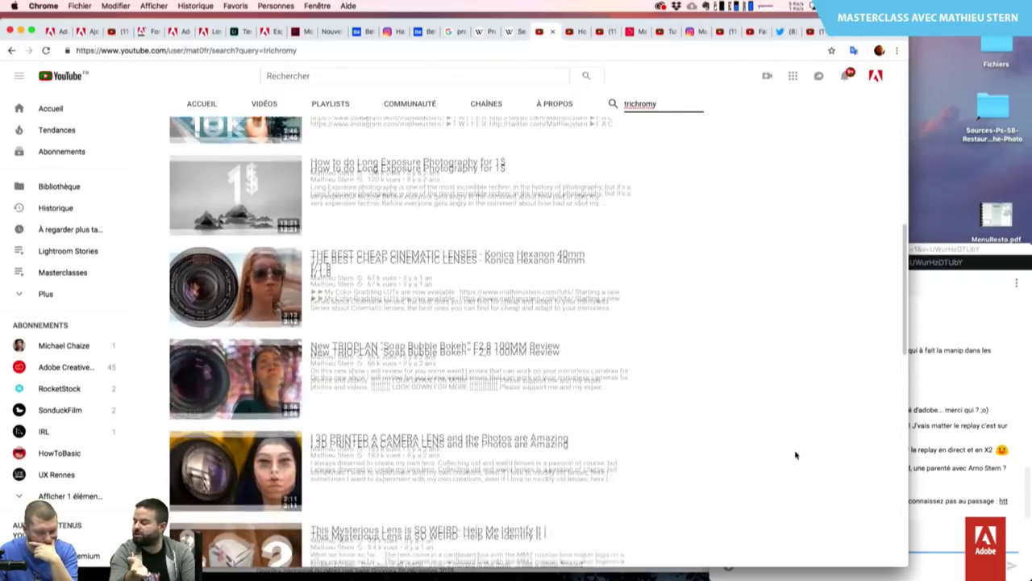
scroll(795, 455, "down", 1)
scroll(795, 456, "down", 3)
scroll(795, 456, "down", 2)
scroll(795, 456, "down", 3)
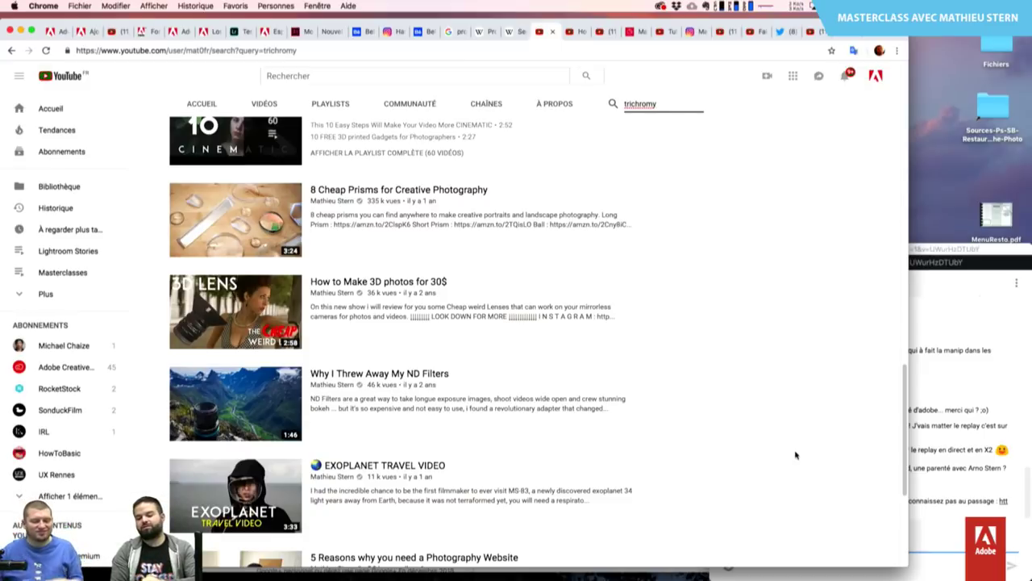
scroll(795, 455, "down", 3)
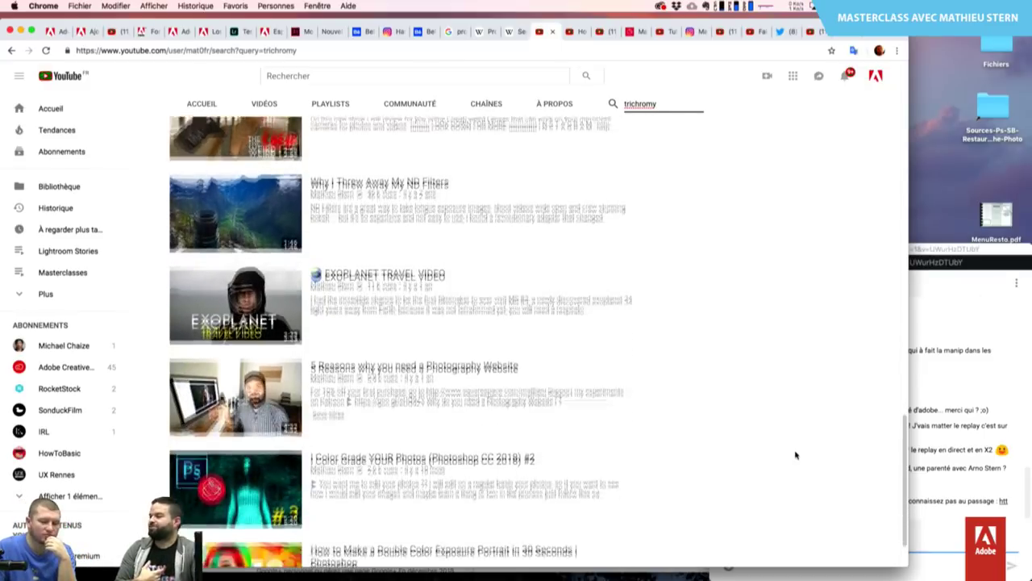
scroll(795, 456, "down", 1)
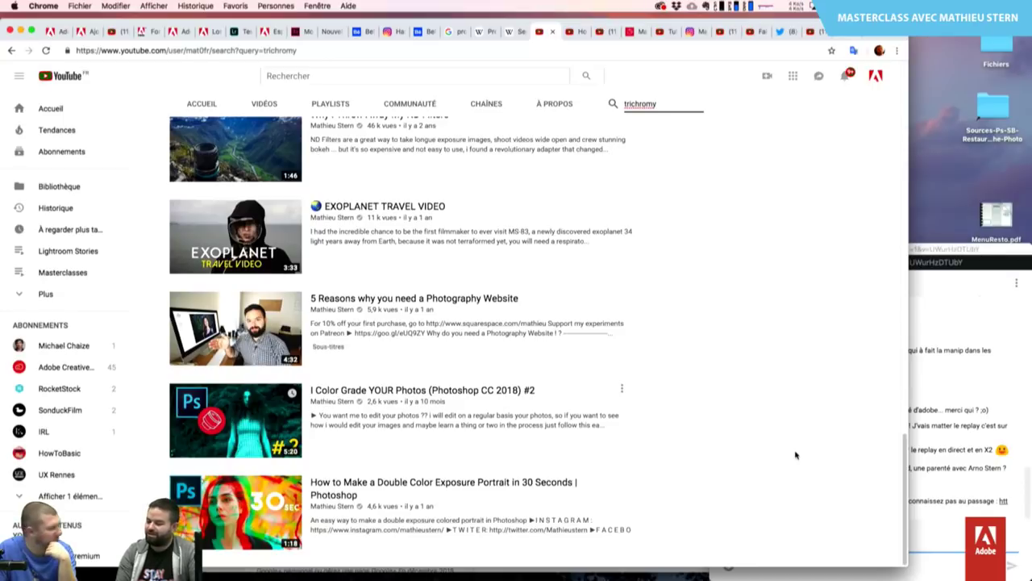
left_click(504, 483)
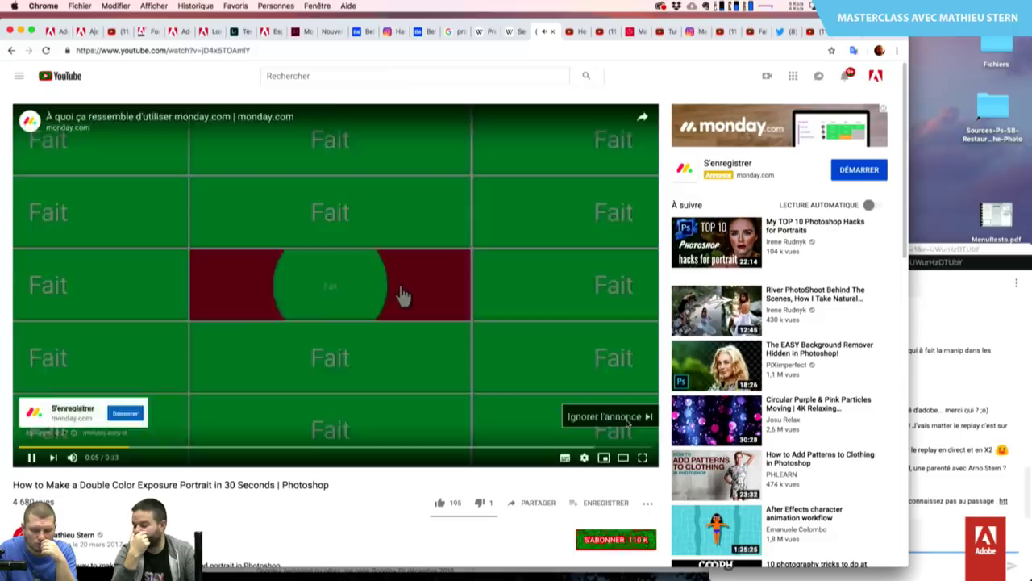
Skip the ad, switch to Theater mode, and pause at 0:28 on the Layer Style dialog.
left_click(626, 420)
left_click(622, 457)
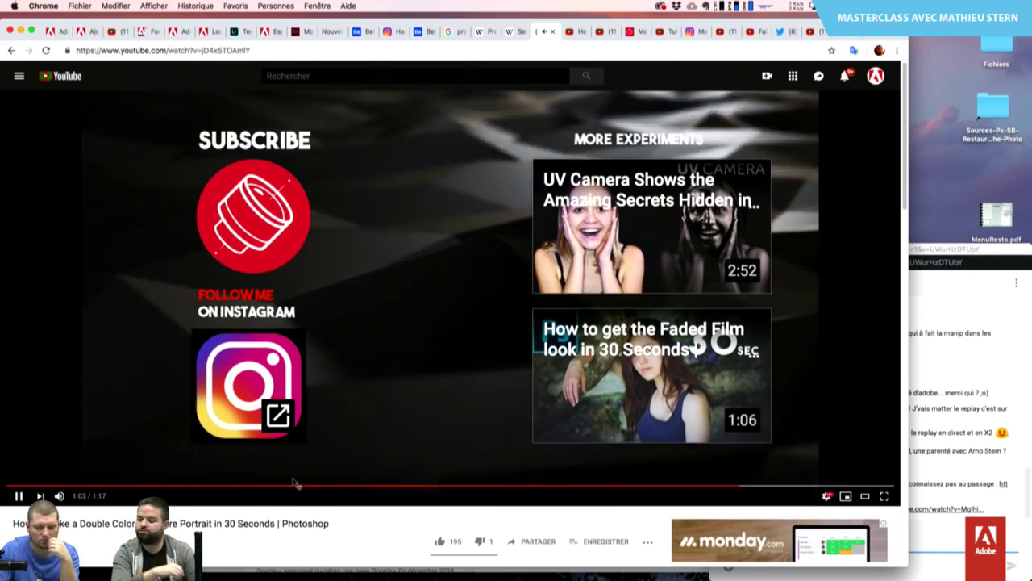
left_click(307, 487)
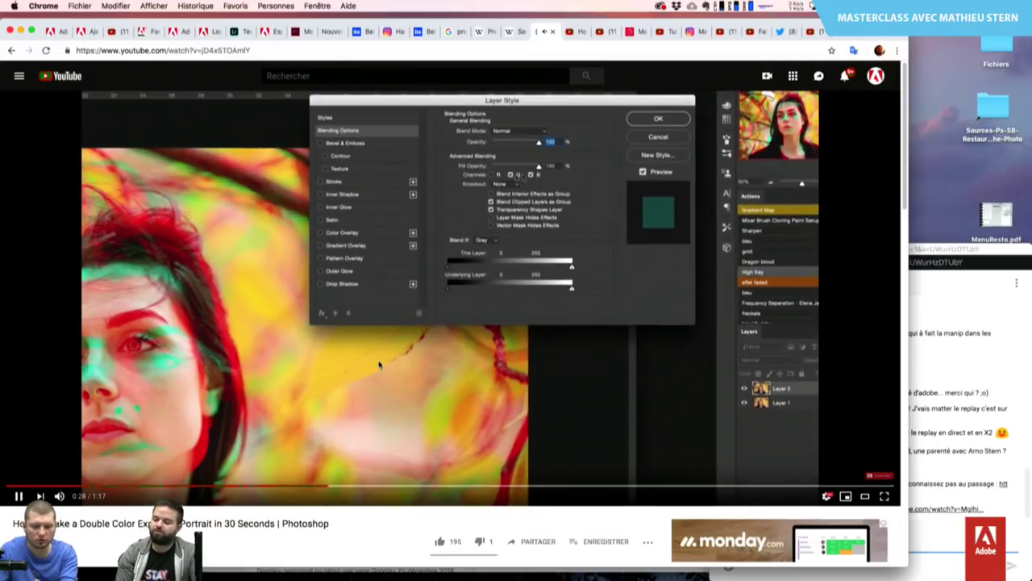
left_click(281, 379)
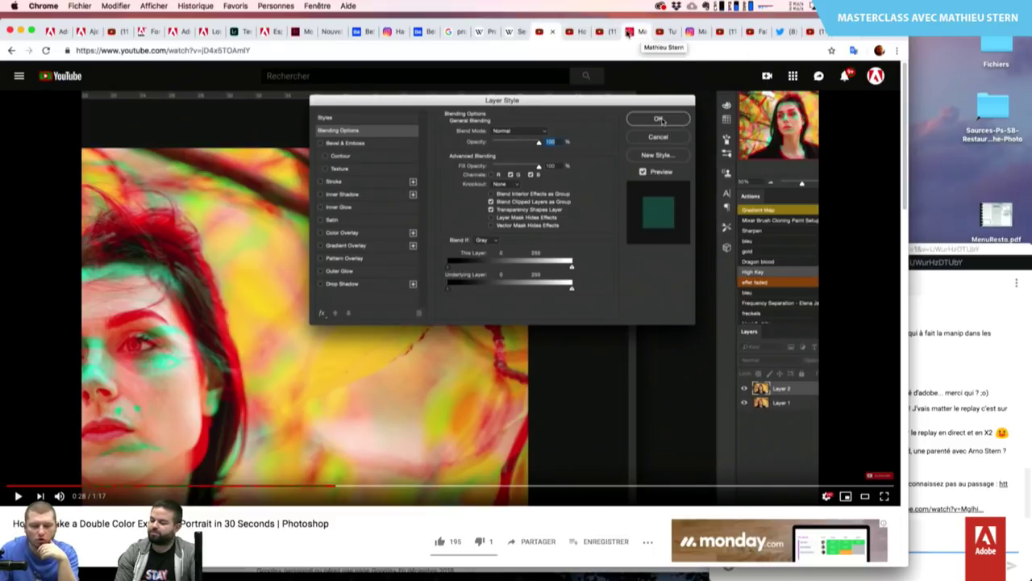
Glance at the Mathieu Stern gallery and Trichromy tabs, then return to the paused video.
left_click(628, 34)
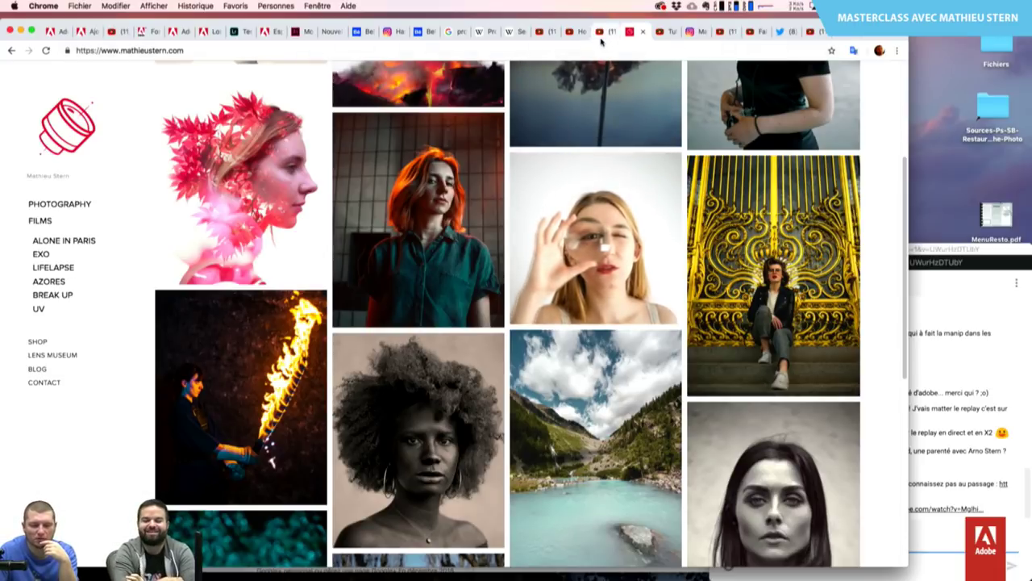
left_click(569, 32)
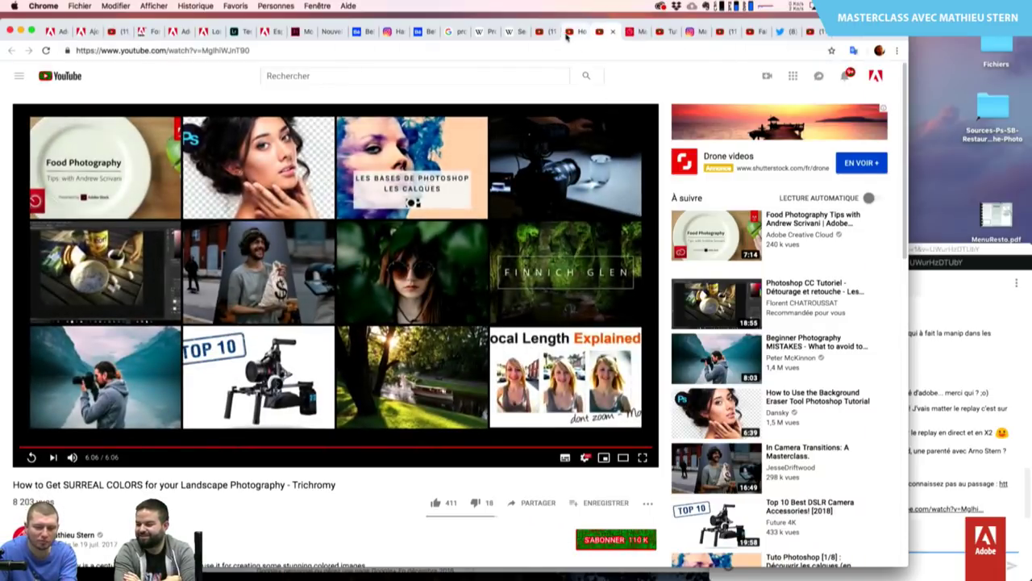
left_click(547, 32)
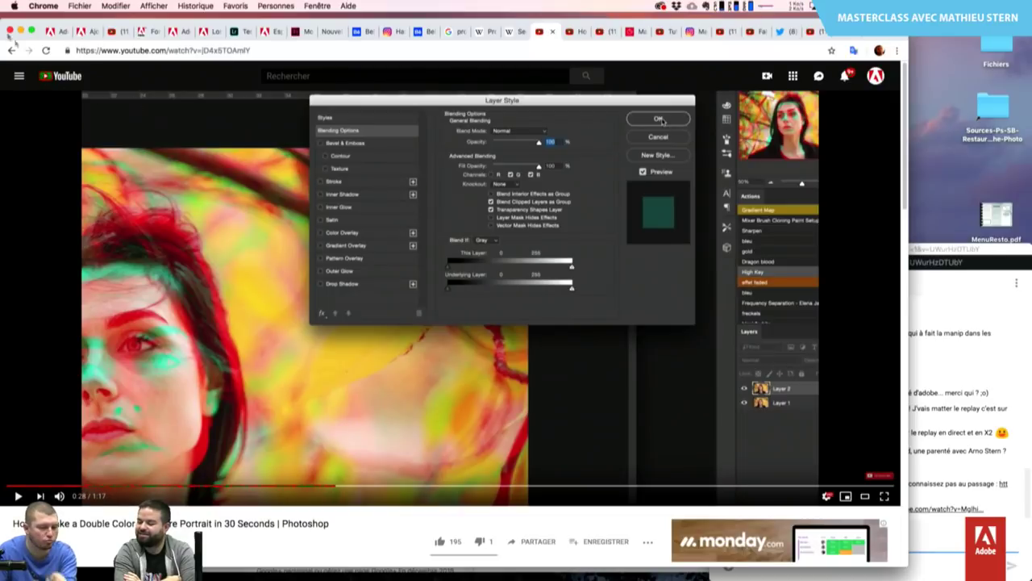
Go back to the channel's trichromy search results, showing videos like the Konica Hexanon 40mm review.
left_click(11, 51)
scroll(548, 165, "up", 5)
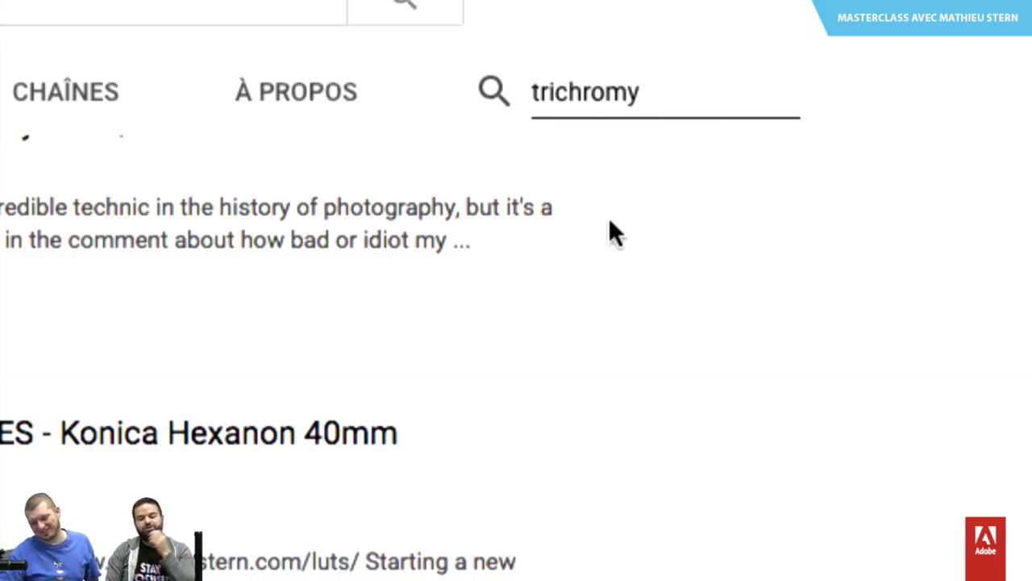
scroll(608, 217, "up", 1)
scroll(608, 232, "down", 2)
mouse_move(608, 506)
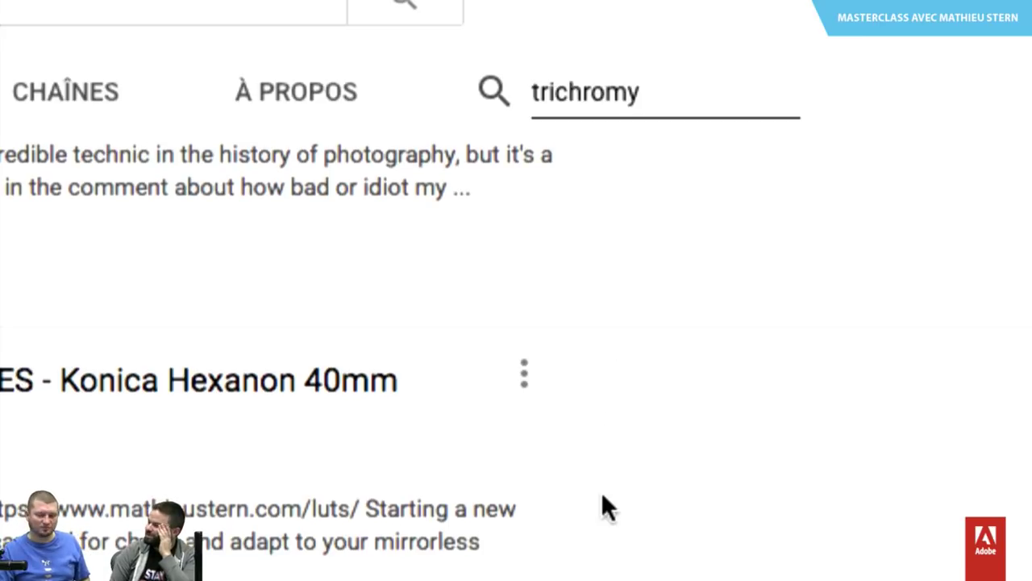
scroll(610, 573, "down", 1)
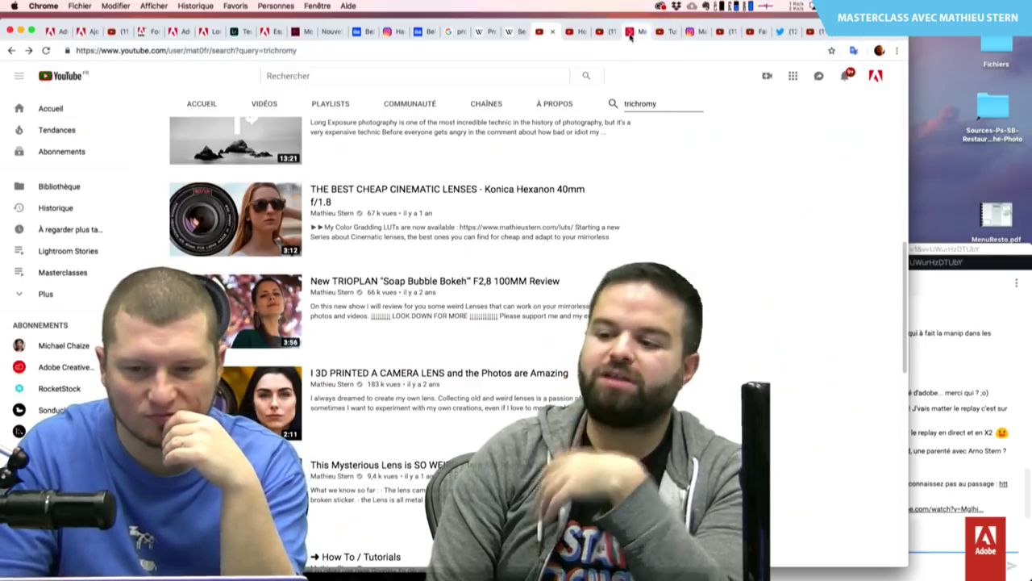
Show the mathieustern.com photo gallery from the top in a maximized browser window.
left_click(630, 35)
scroll(569, 258, "up", 5)
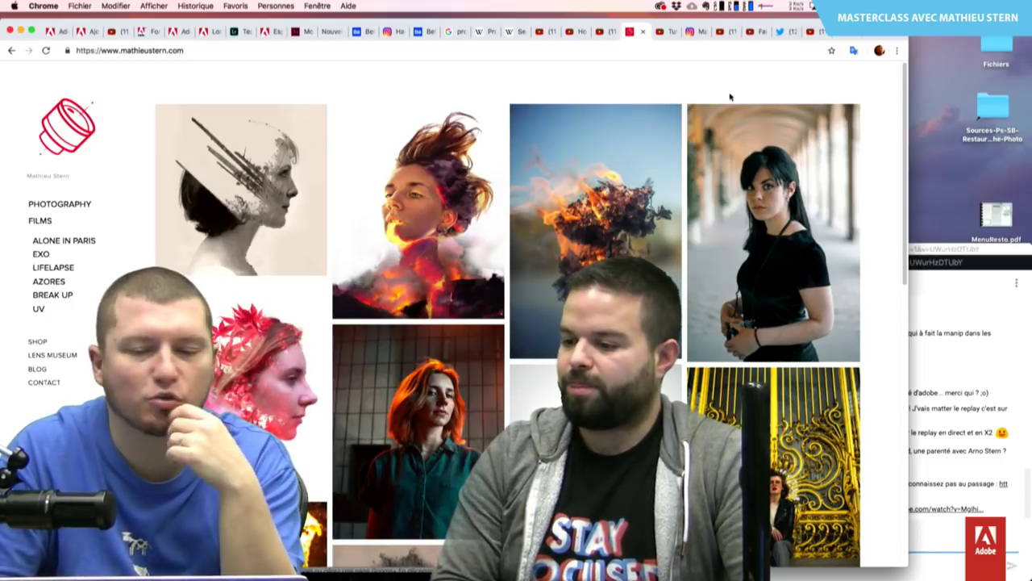
key("super+alt+f")
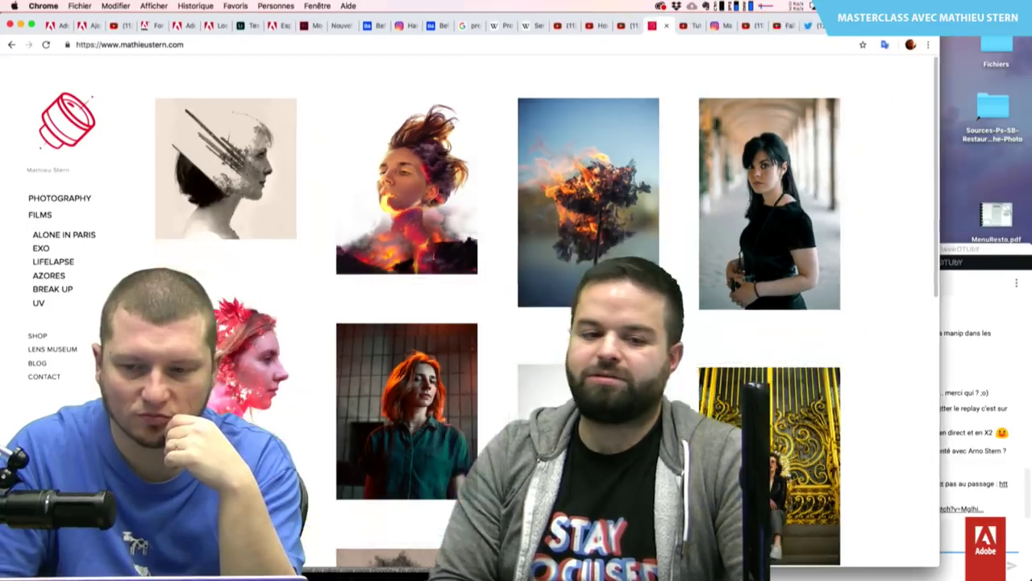
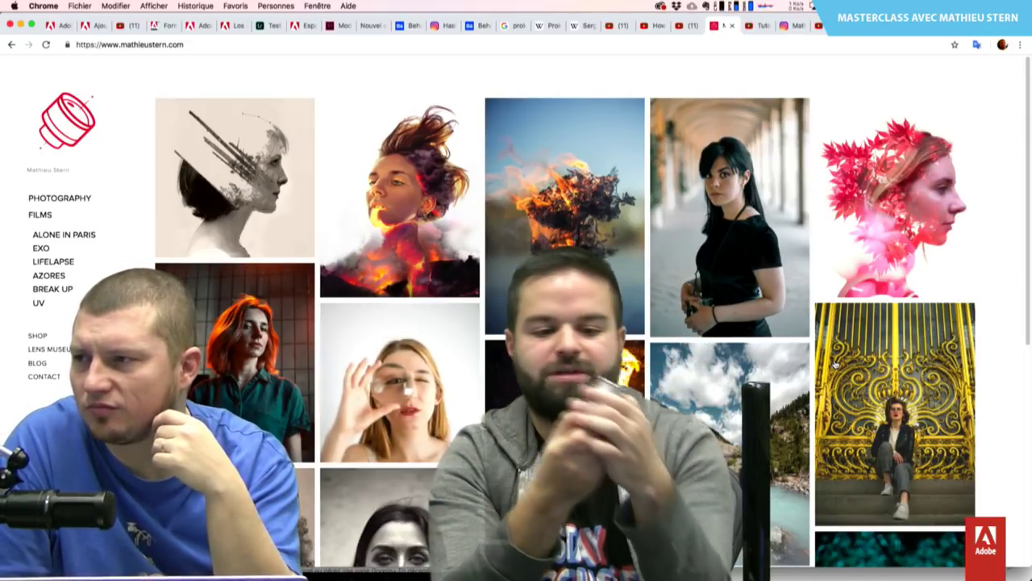
Open the Weird Lenses Museum page and browse its lens grid down to the Stereax 3D lens.
scroll(836, 366, "up", 1)
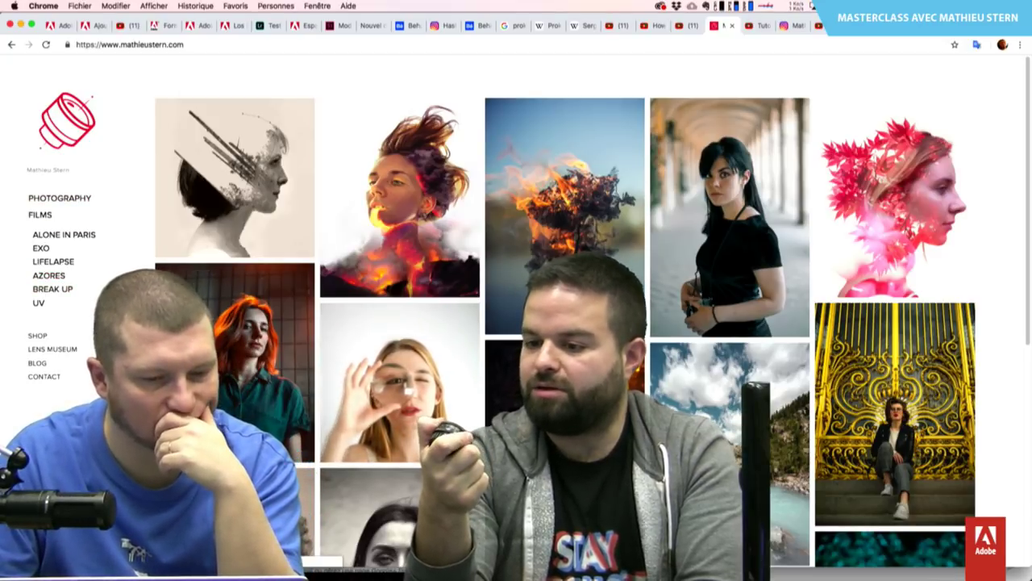
left_click(76, 349)
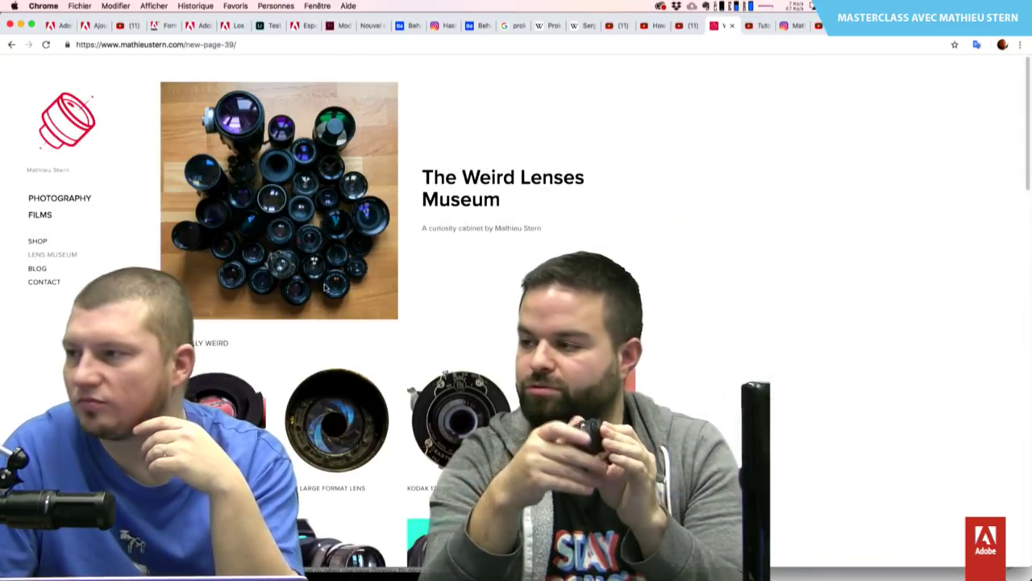
scroll(325, 288, "down", 3)
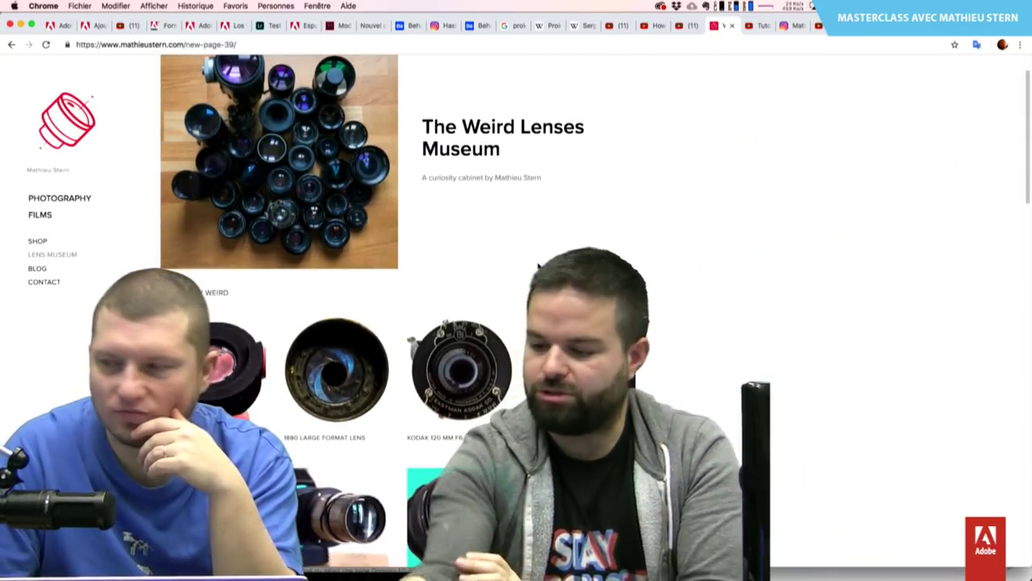
scroll(539, 264, "down", 5)
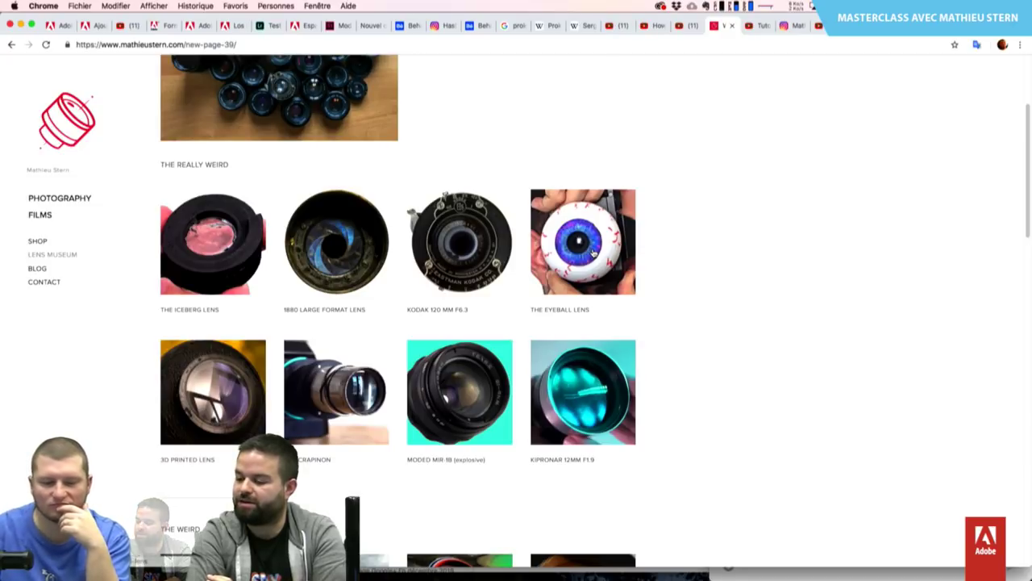
scroll(594, 253, "down", 1)
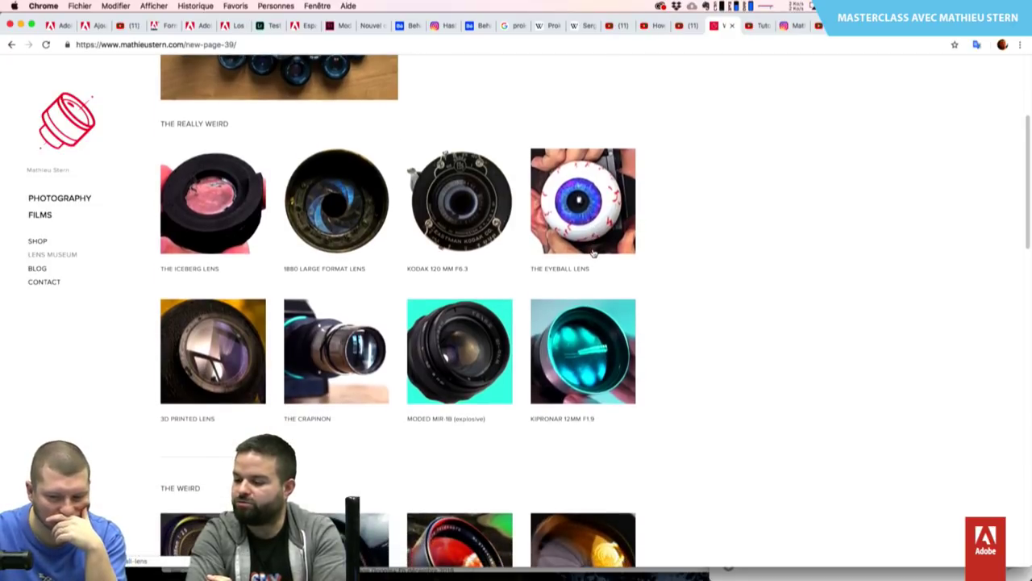
scroll(591, 252, "down", 1)
scroll(591, 252, "down", 1)
scroll(593, 253, "down", 1)
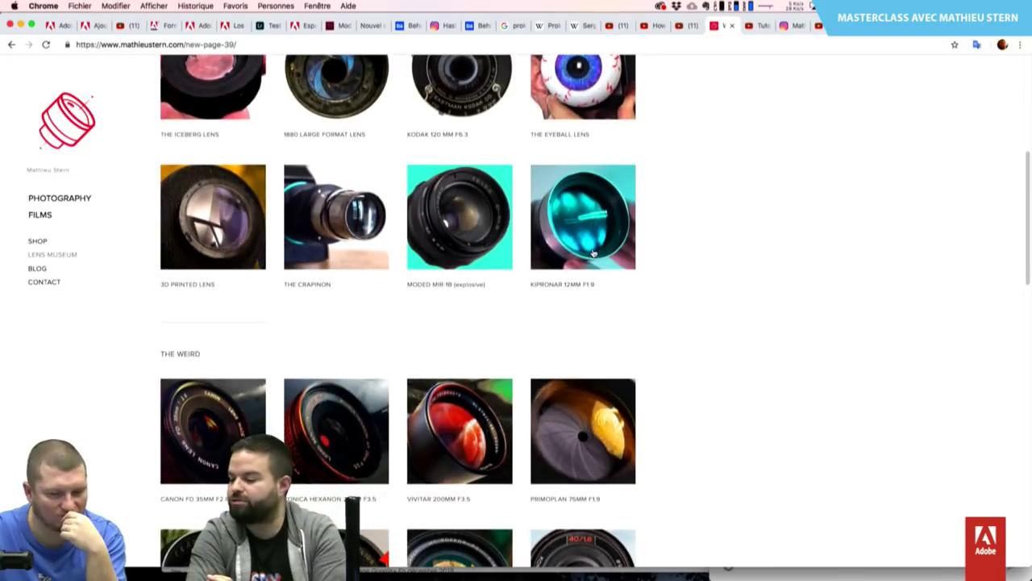
scroll(593, 252, "down", 1)
scroll(593, 253, "down", 1)
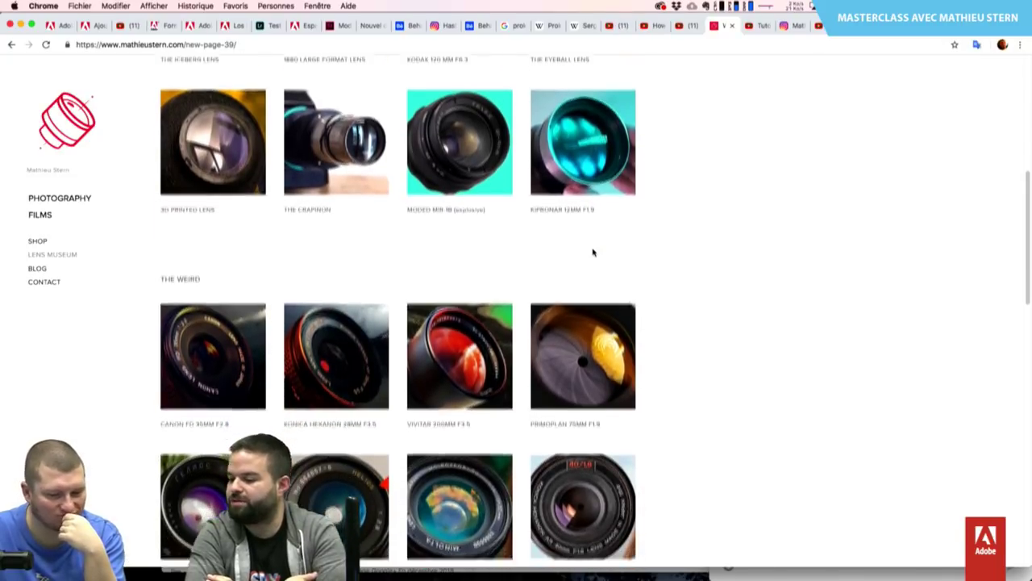
scroll(593, 252, "down", 1)
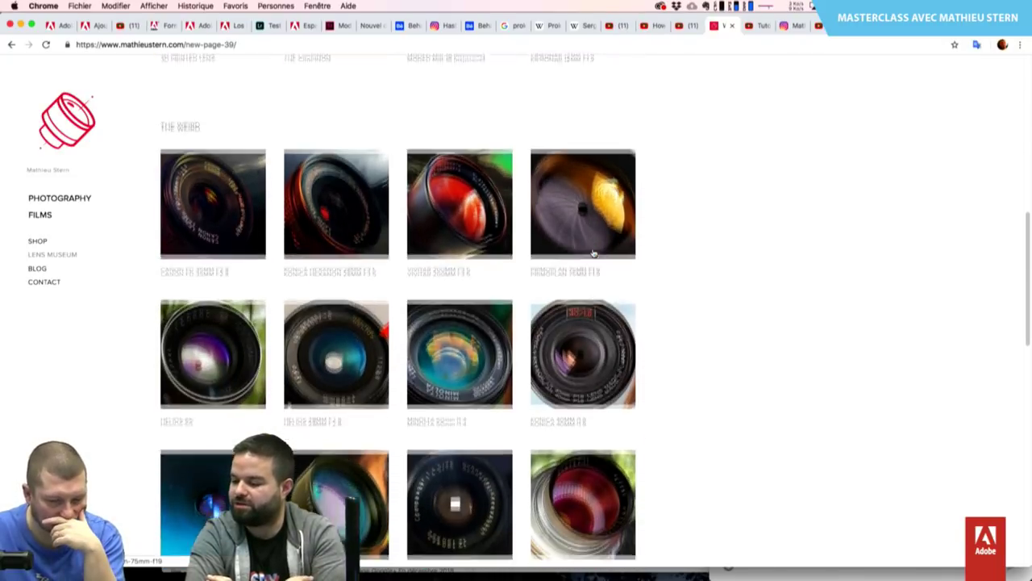
scroll(593, 252, "down", 1)
scroll(593, 252, "down", 1)
scroll(593, 252, "down", 2)
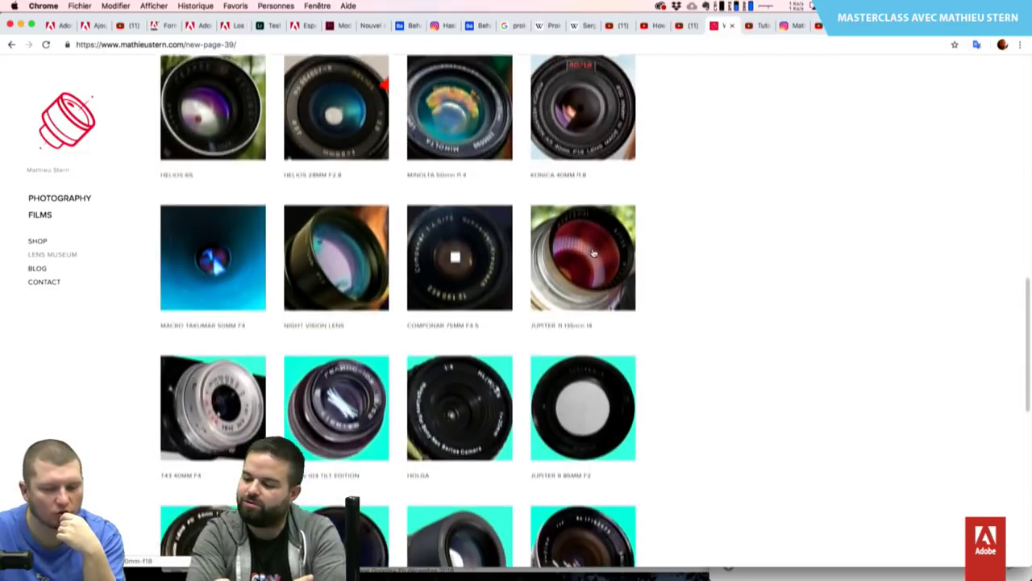
scroll(593, 252, "down", 1)
scroll(593, 253, "down", 1)
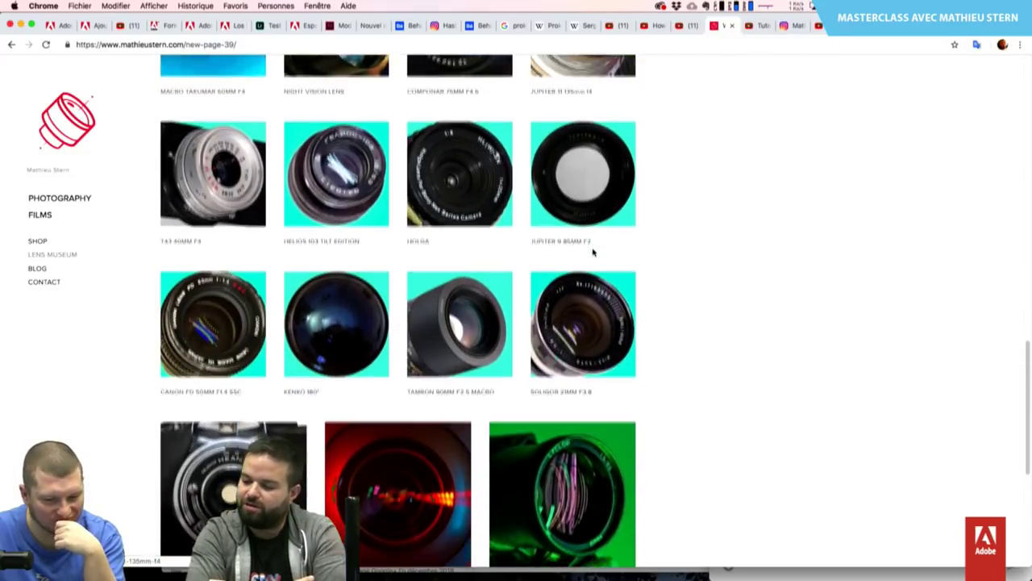
scroll(592, 252, "down", 1)
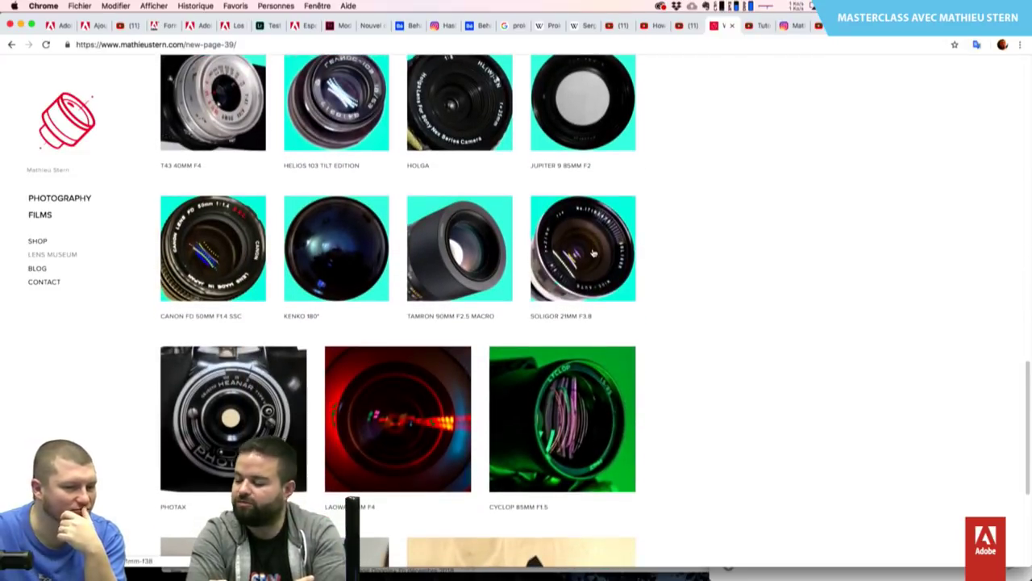
scroll(593, 252, "down", 1)
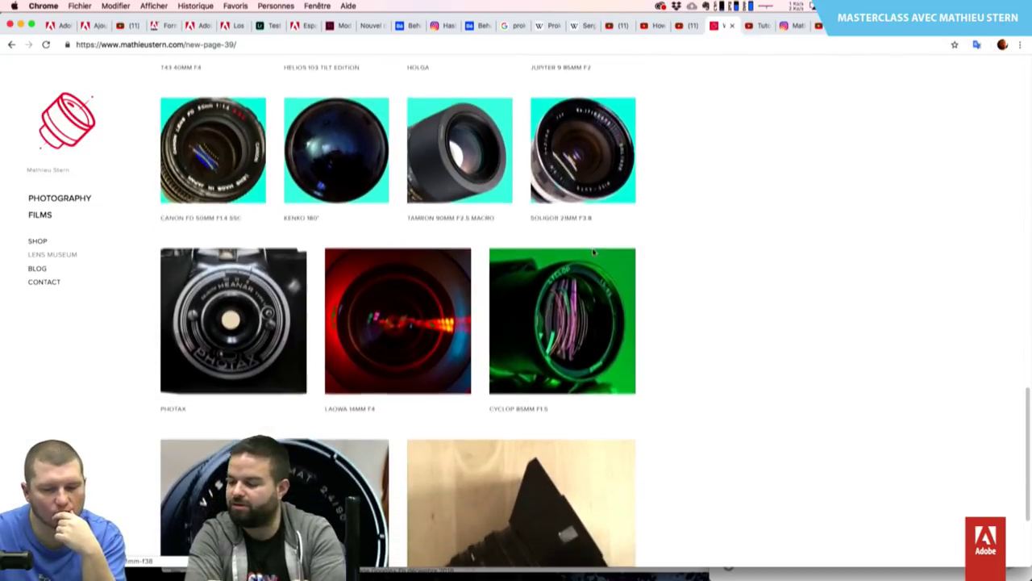
scroll(592, 253, "down", 1)
scroll(593, 252, "down", 1)
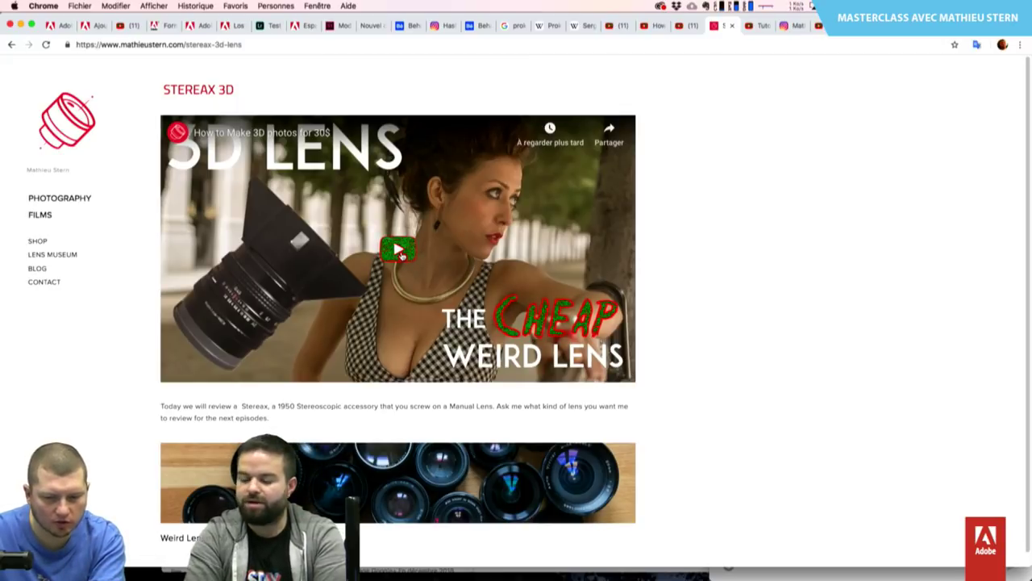
scroll(496, 297, "down", 1)
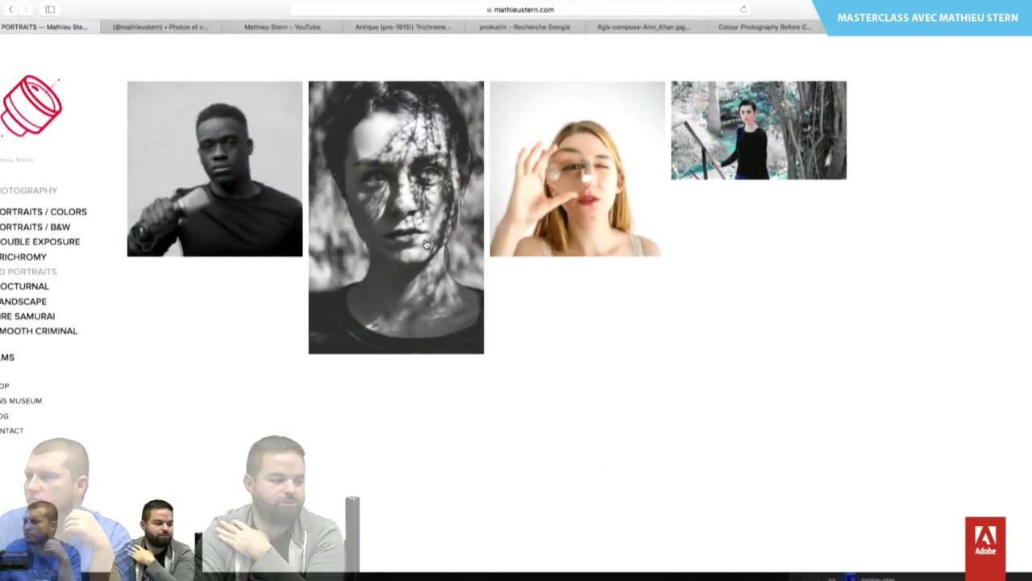
Enlarge gallery portraits and cycle through them, ending on the black-and-white portrait of the man.
left_click(384, 249)
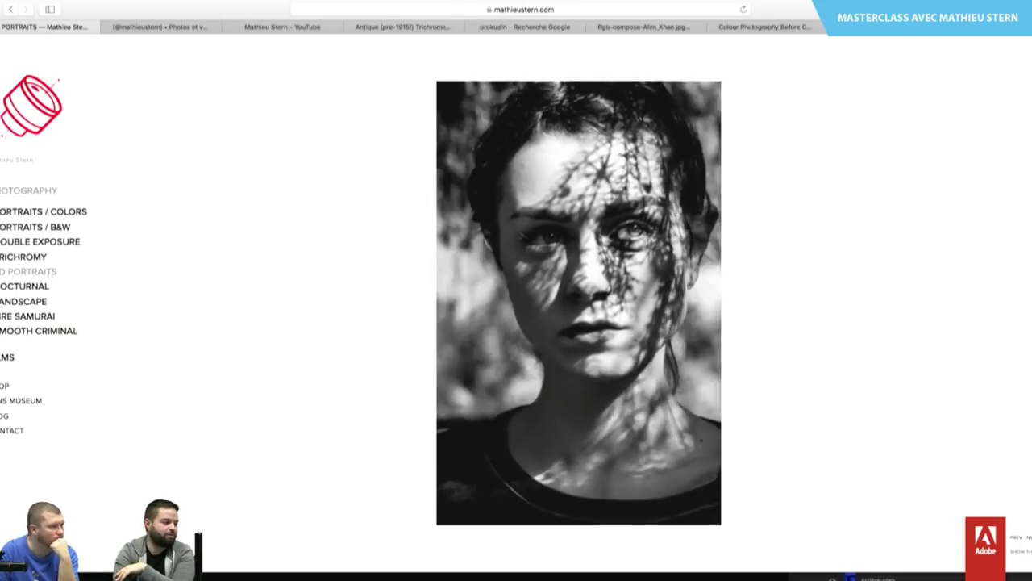
left_click(226, 133)
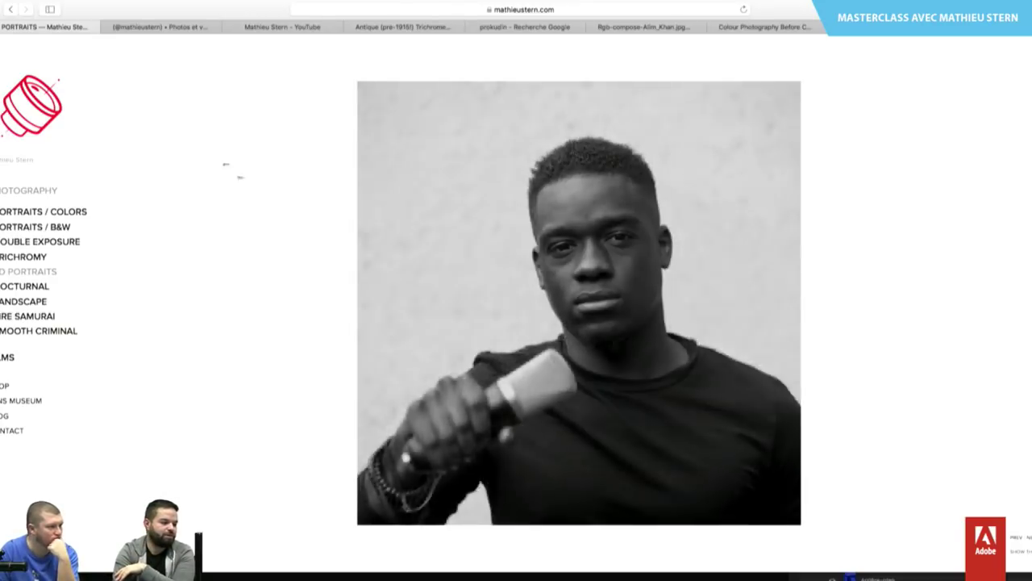
left_click(286, 218)
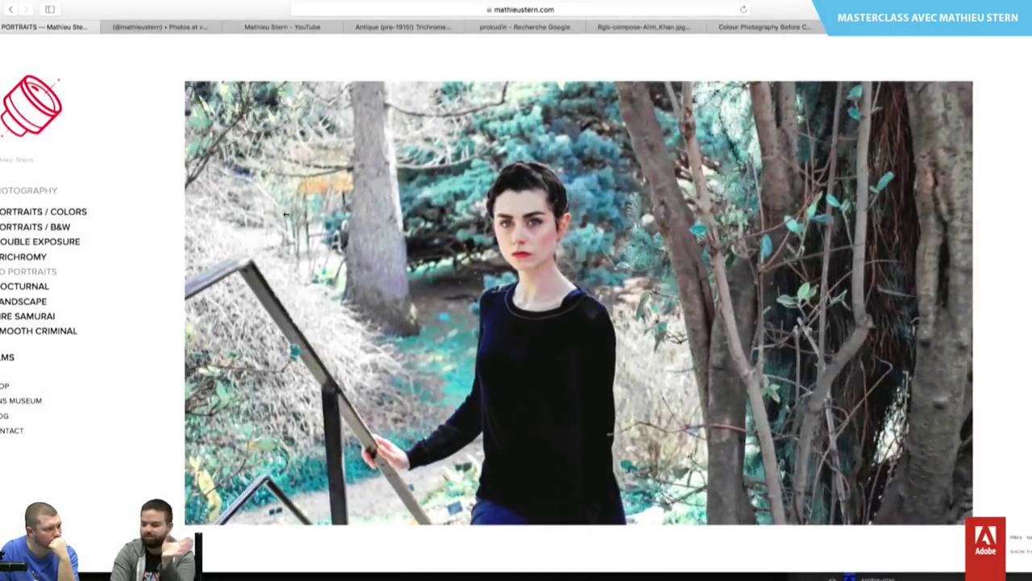
left_click(285, 215)
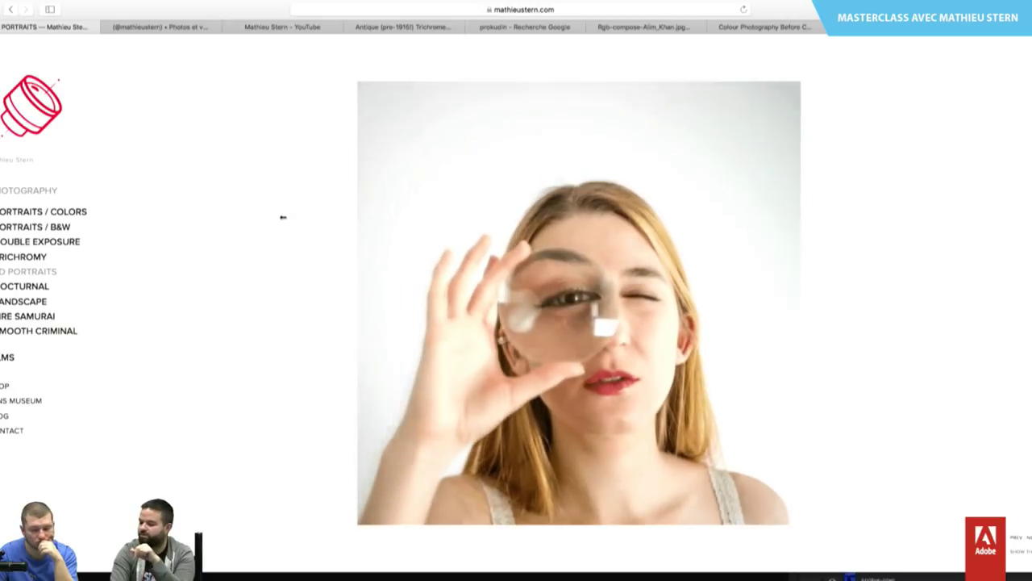
left_click(400, 186)
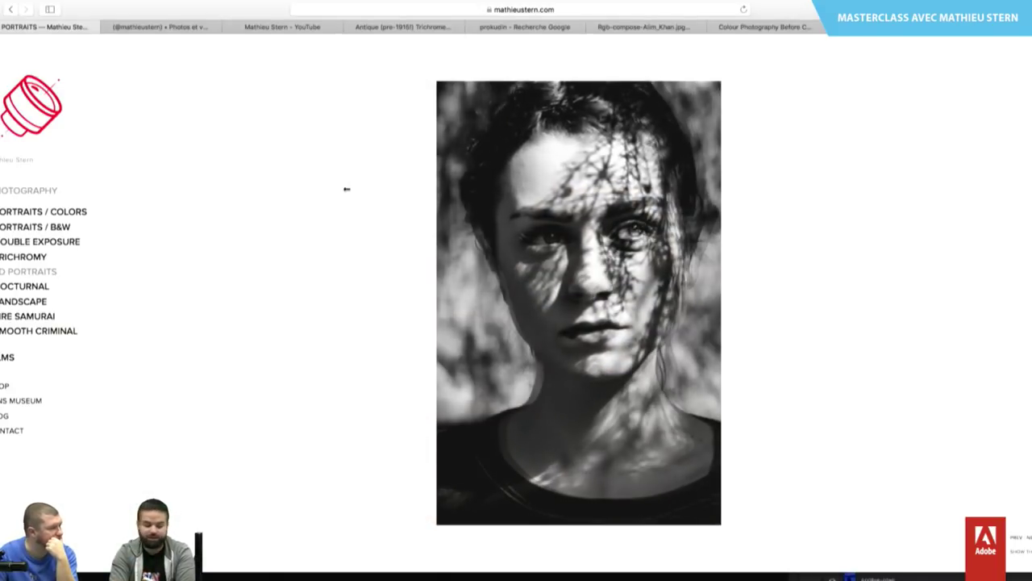
left_click(394, 240)
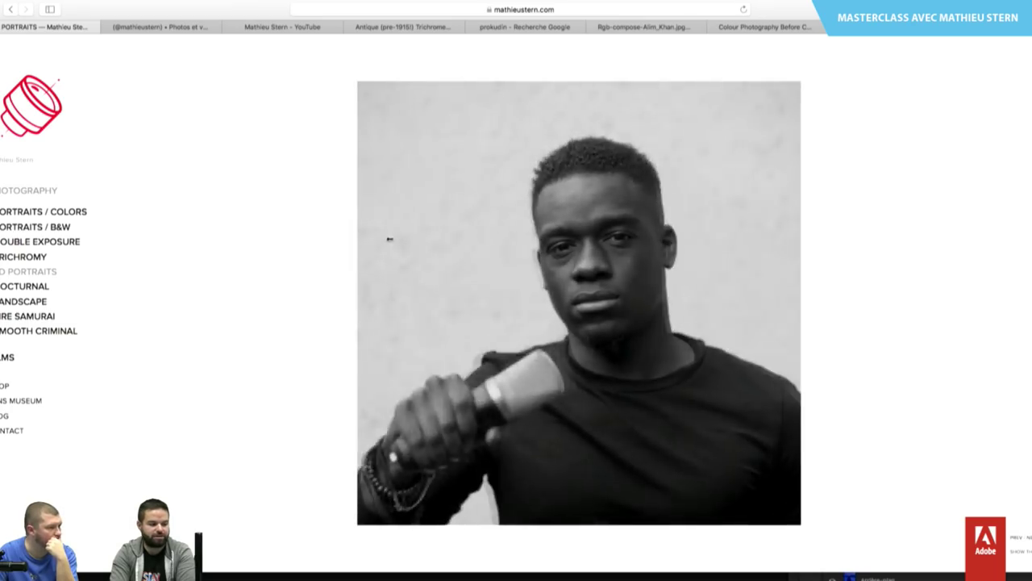
left_click(392, 237)
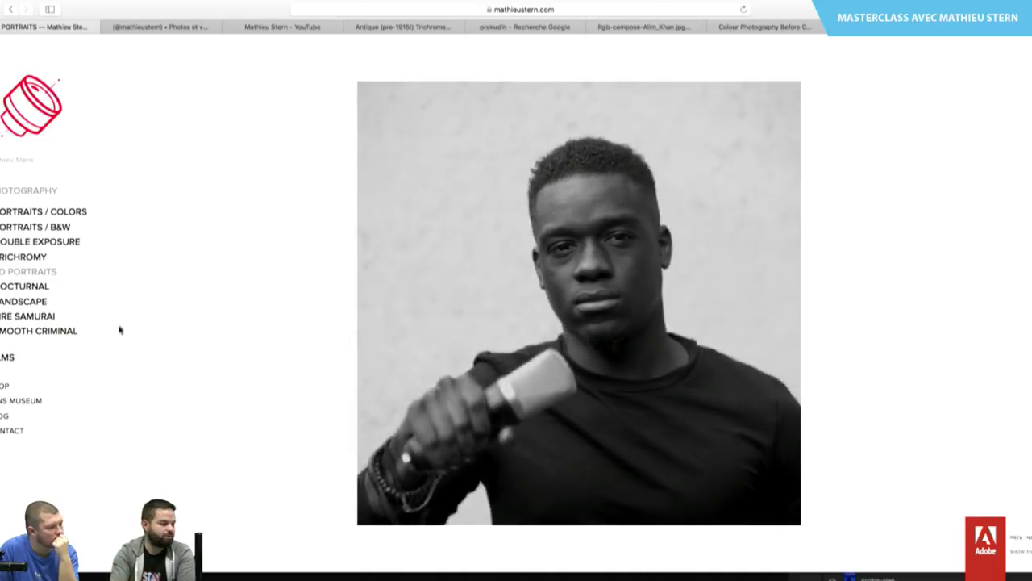
Go to the Weird Lenses Museum grid and open the Konica Hexanon AR 40mm F1.8 lens page.
left_click(20, 400)
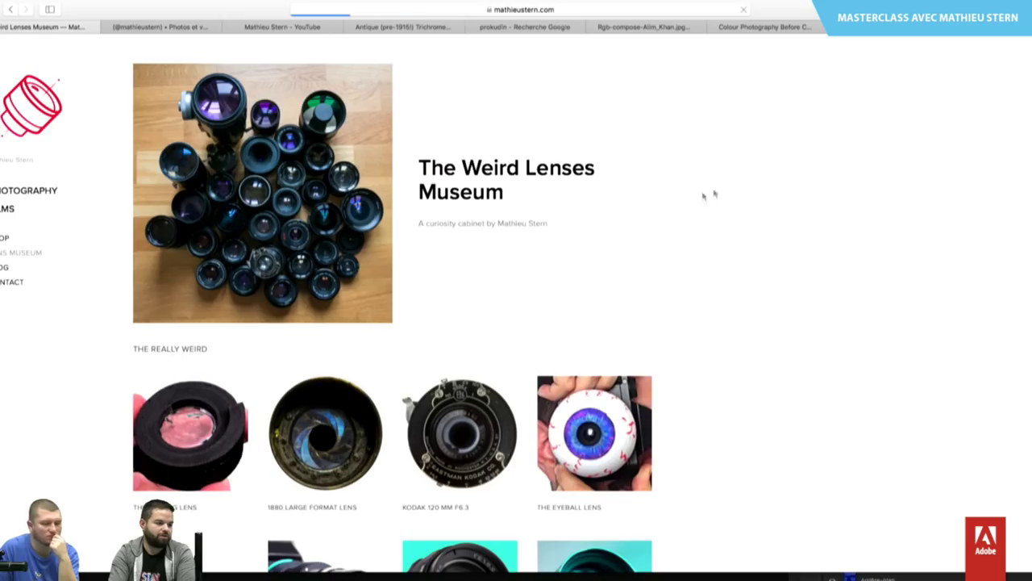
scroll(961, 216, "down", 10)
scroll(962, 216, "down", 5)
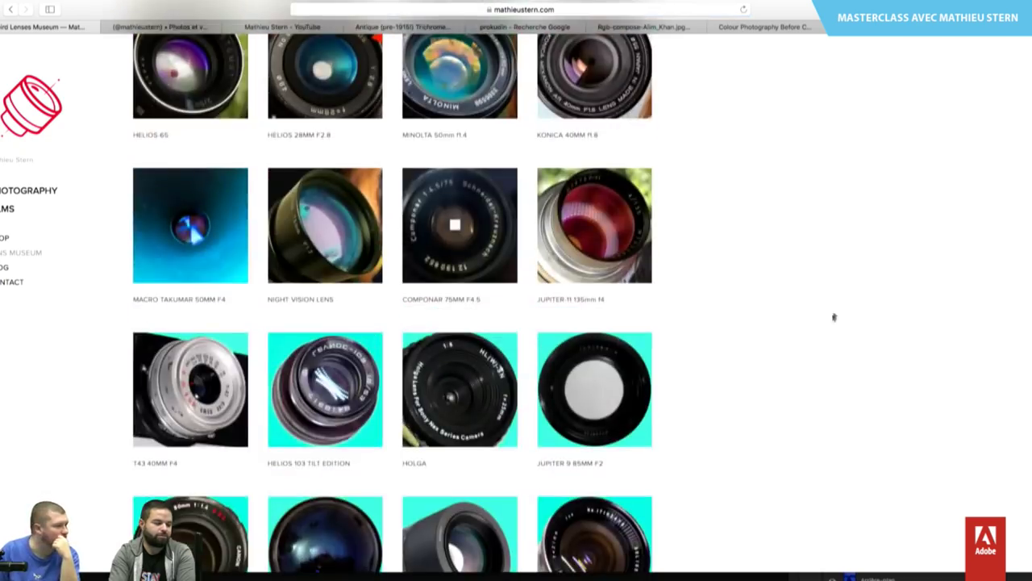
scroll(834, 316, "down", 10)
scroll(602, 530, "up", 10)
scroll(694, 267, "up", 2)
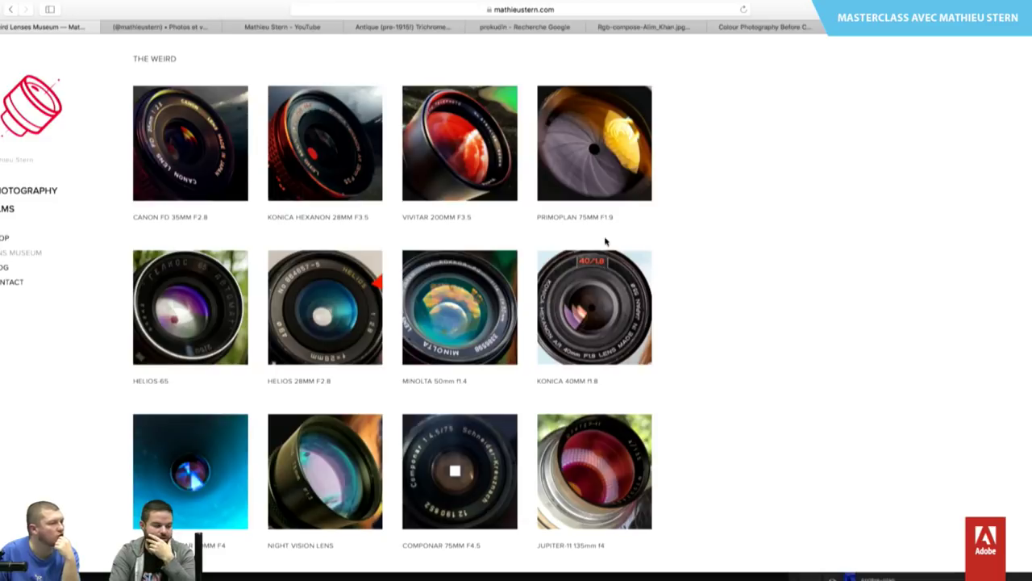
left_click(610, 326)
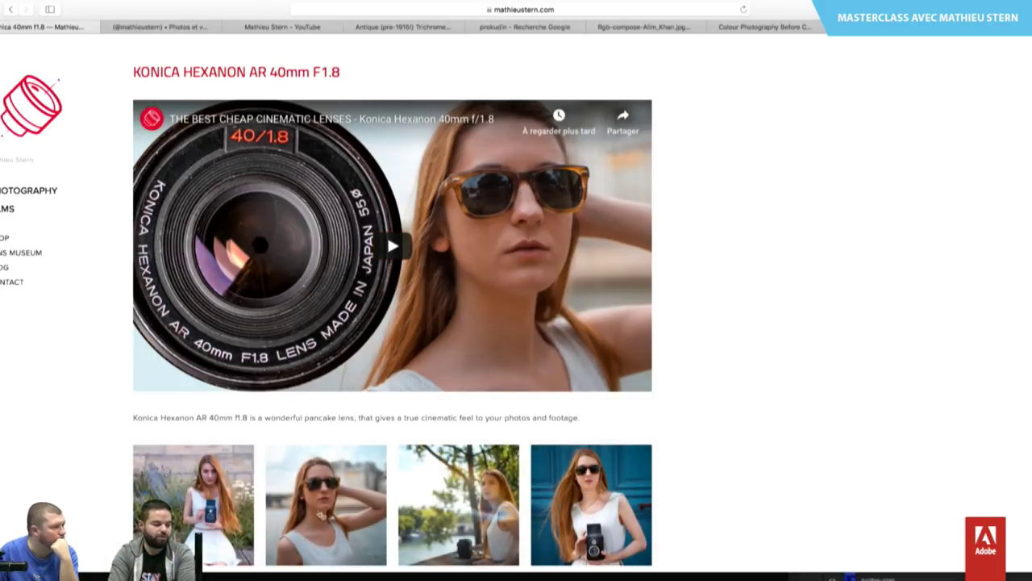
View the Konica sample photos enlarged, starting with the woman by the river, then return to the museum page.
left_click(351, 528)
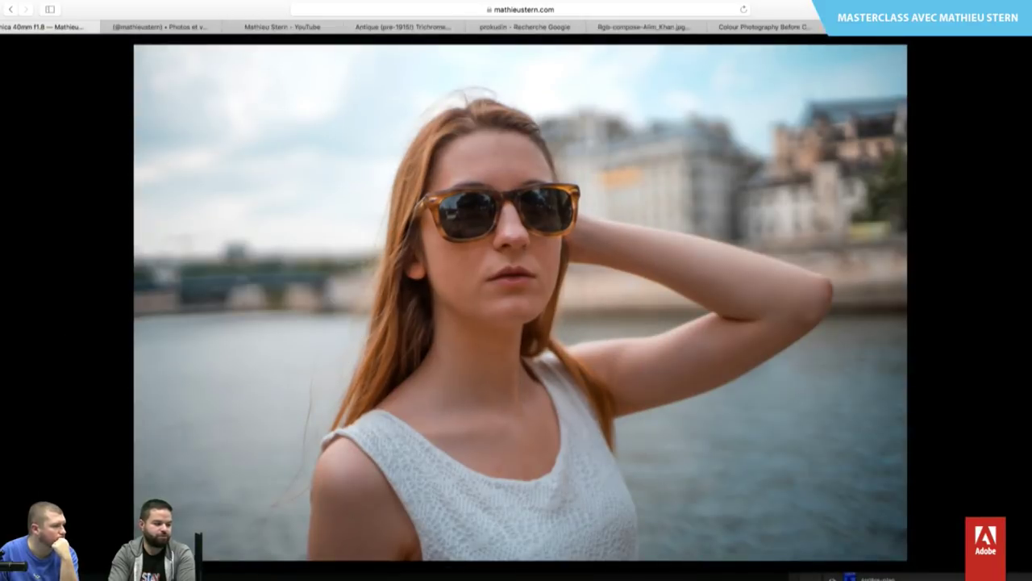
key("Right")
key("Right")
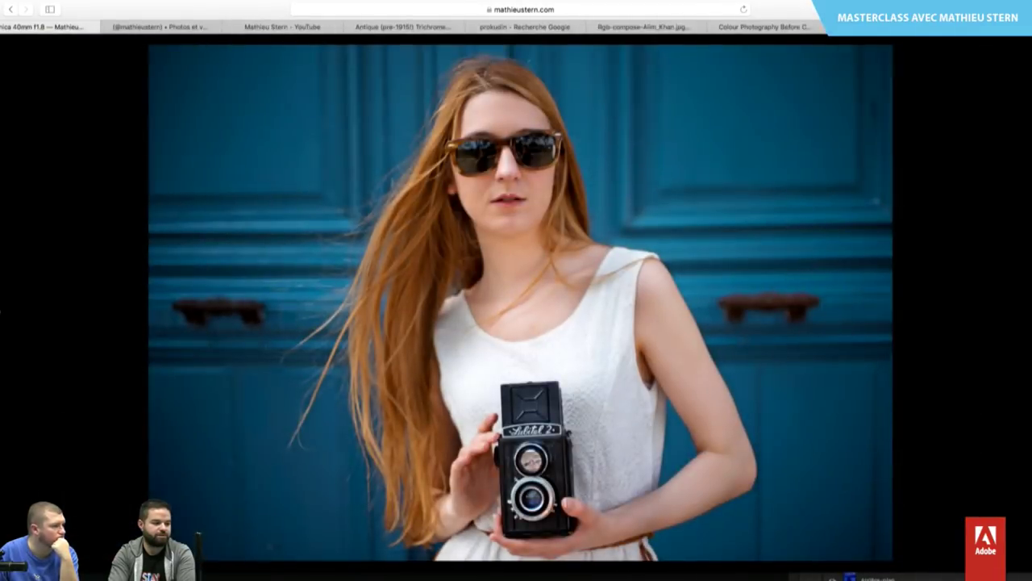
key("Right")
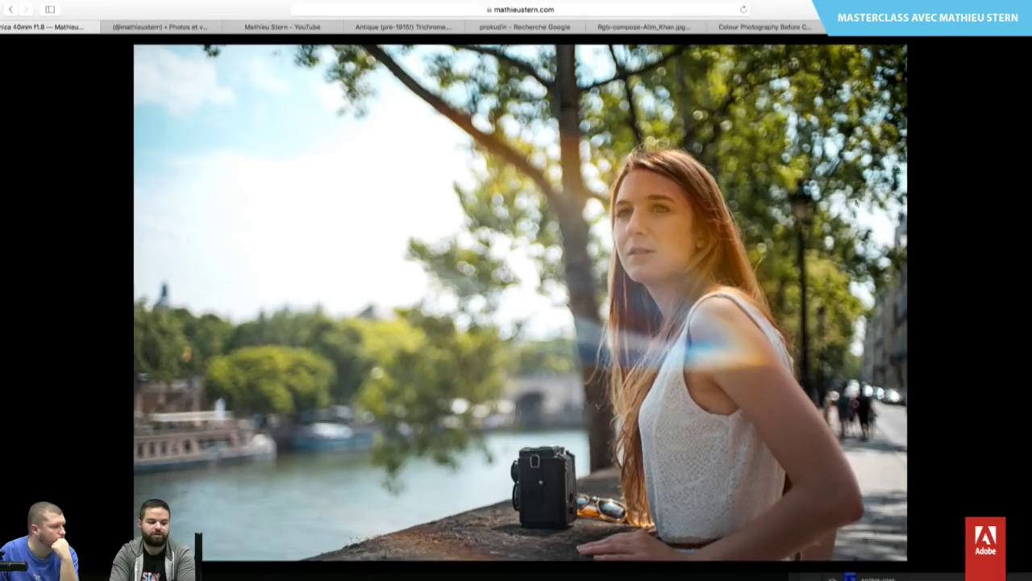
left_click(1008, 94)
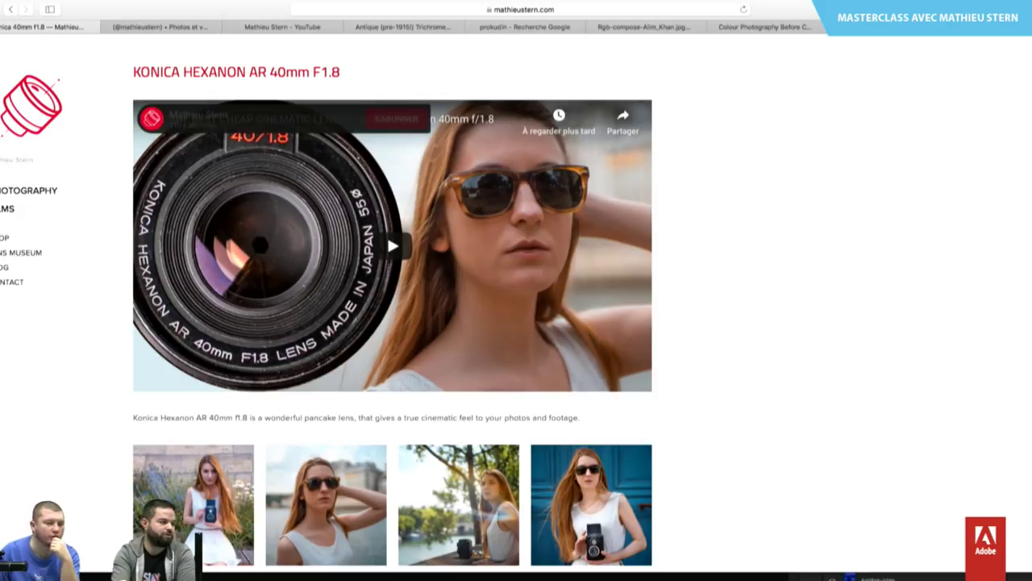
left_click(11, 13)
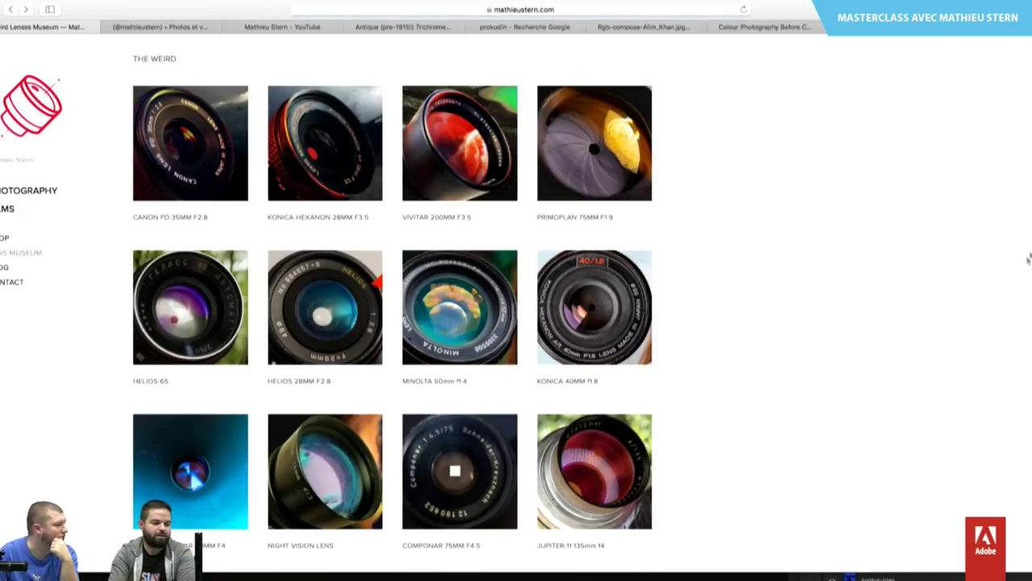
scroll(1000, 137, "down", 3)
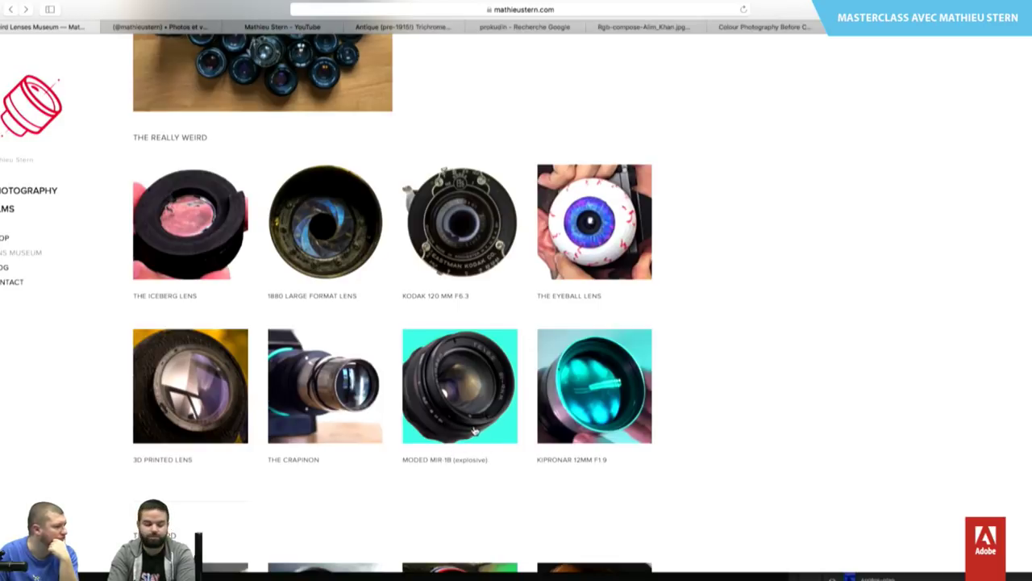
Open the Kipronar 120mm f1.9 lens page and scroll down to its sample photos.
left_click(617, 427)
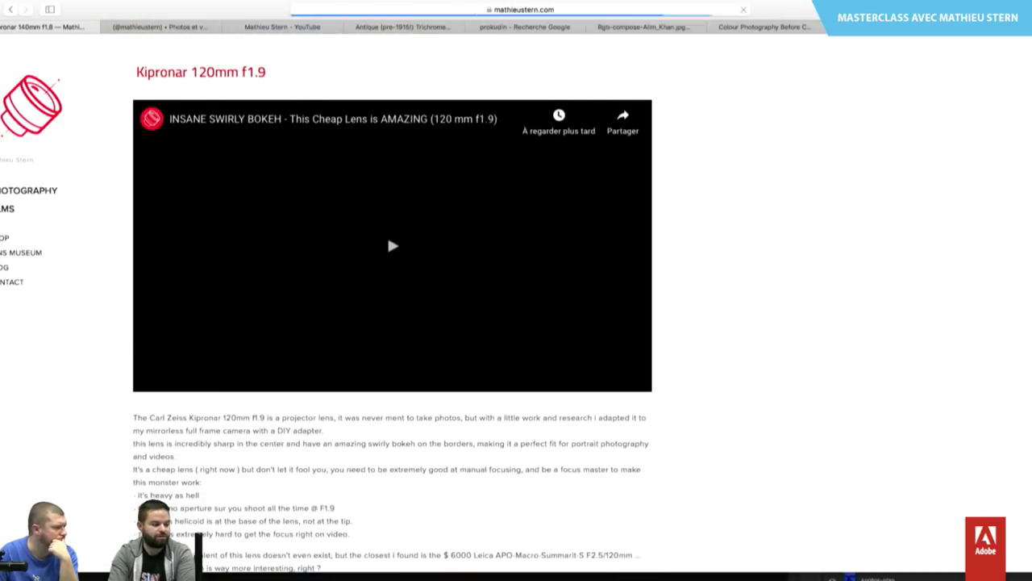
scroll(876, 341, "down", 6)
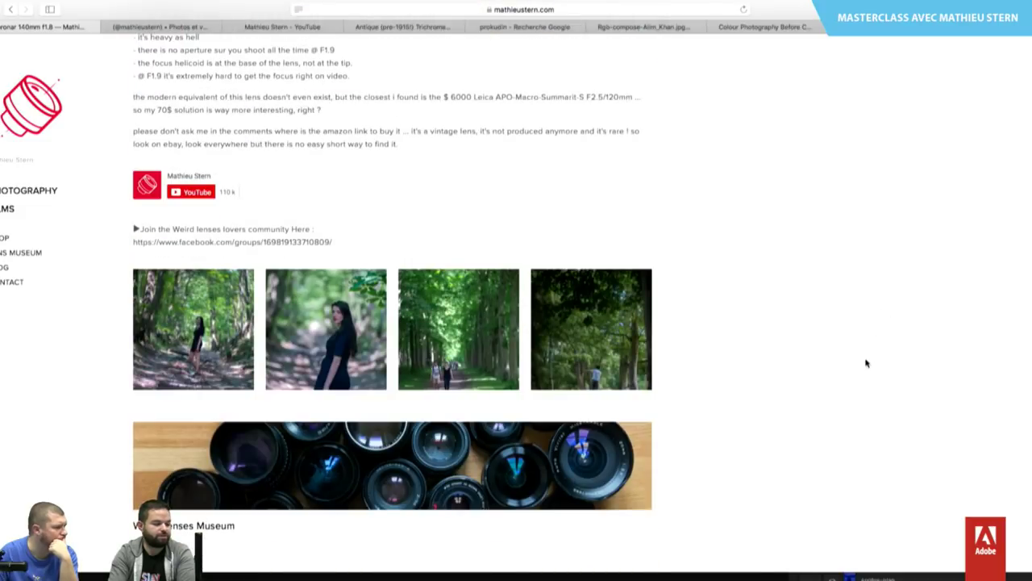
scroll(866, 362, "up", 4)
scroll(1001, 130, "down", 3)
scroll(908, 270, "down", 2)
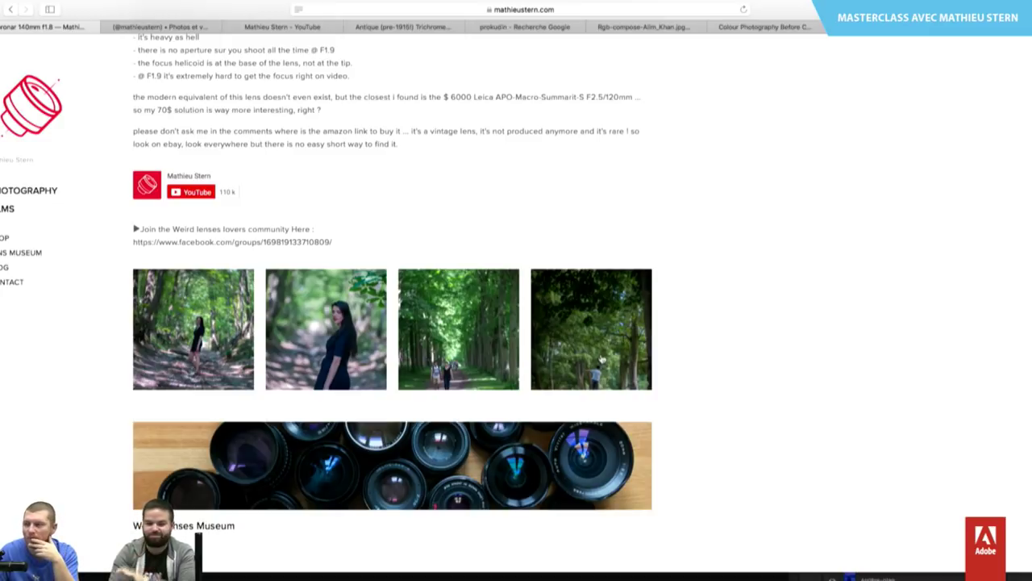
Enlarge the tree-lined path sample and cycle through the photos to the woman on the forest path.
left_click(454, 351)
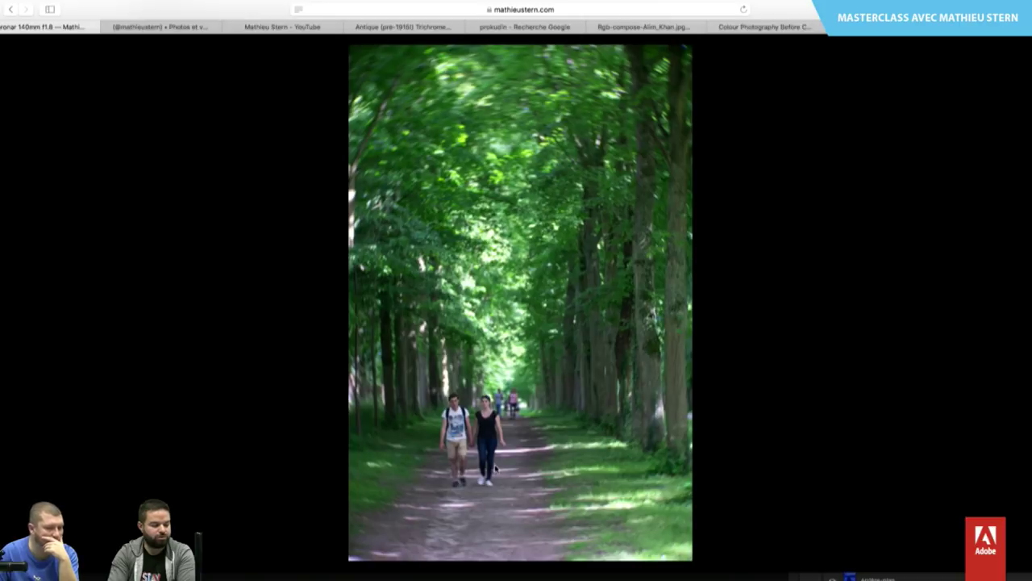
key("Right")
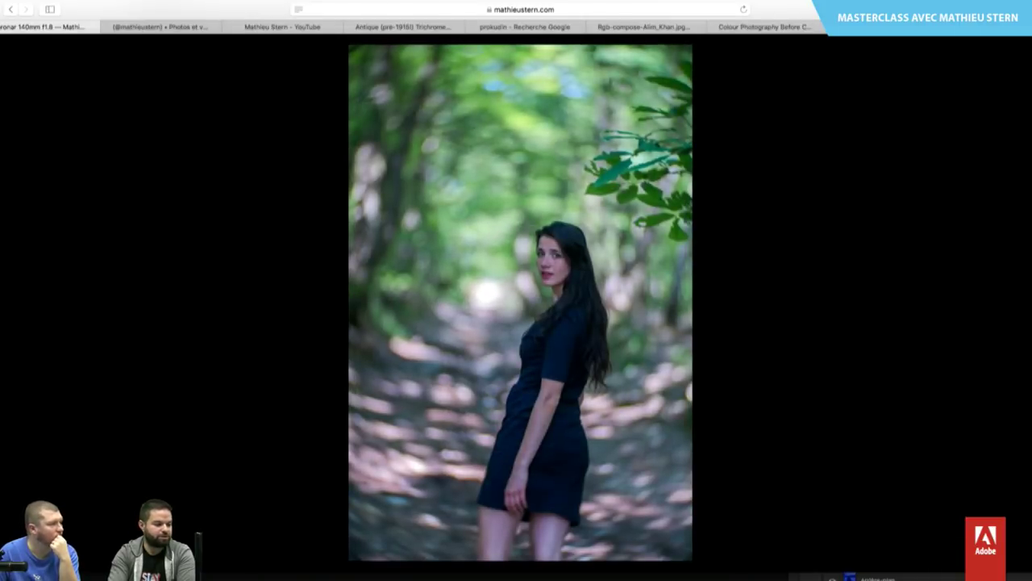
key("Right")
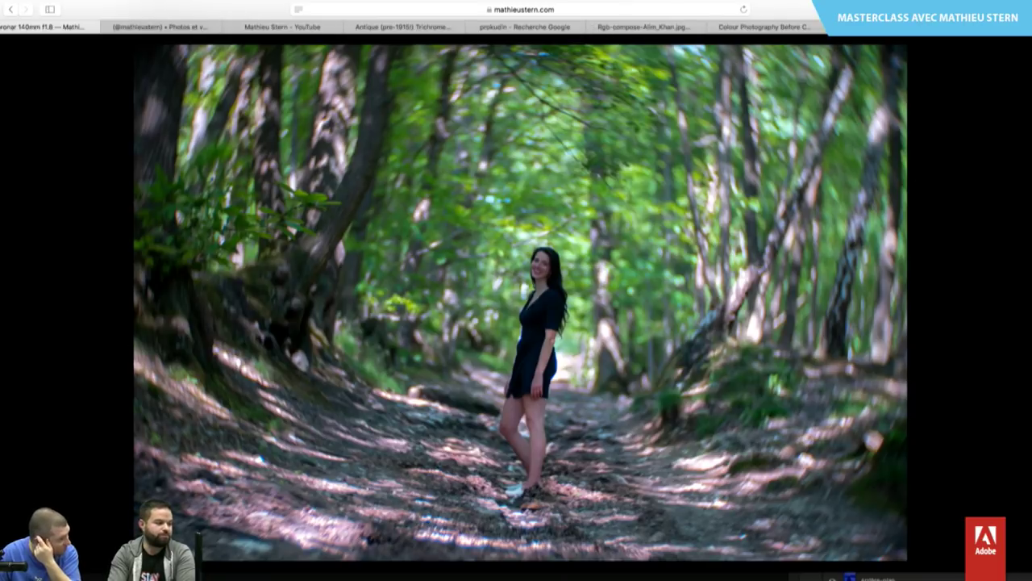
key("Right")
key("Left")
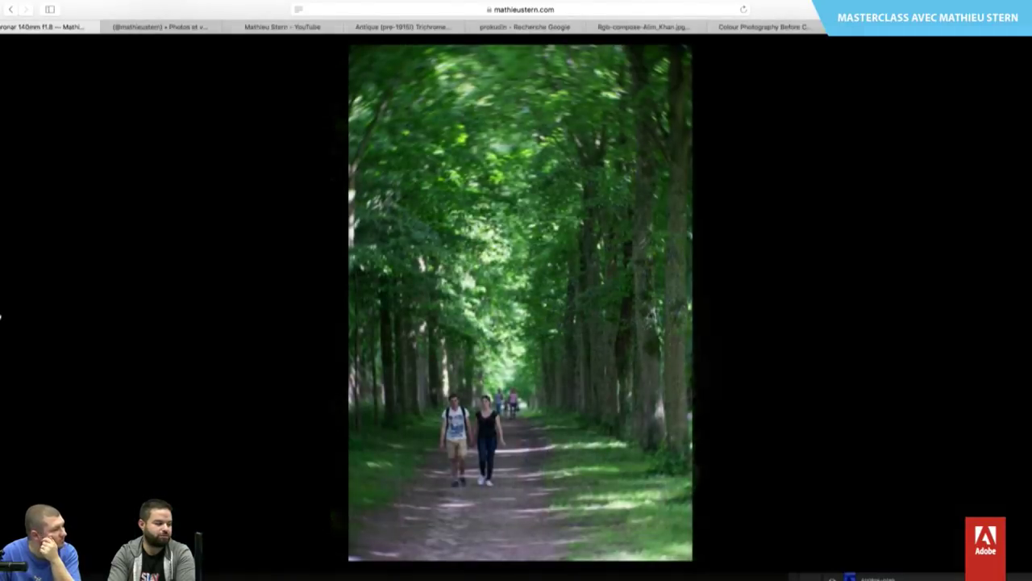
key("Left")
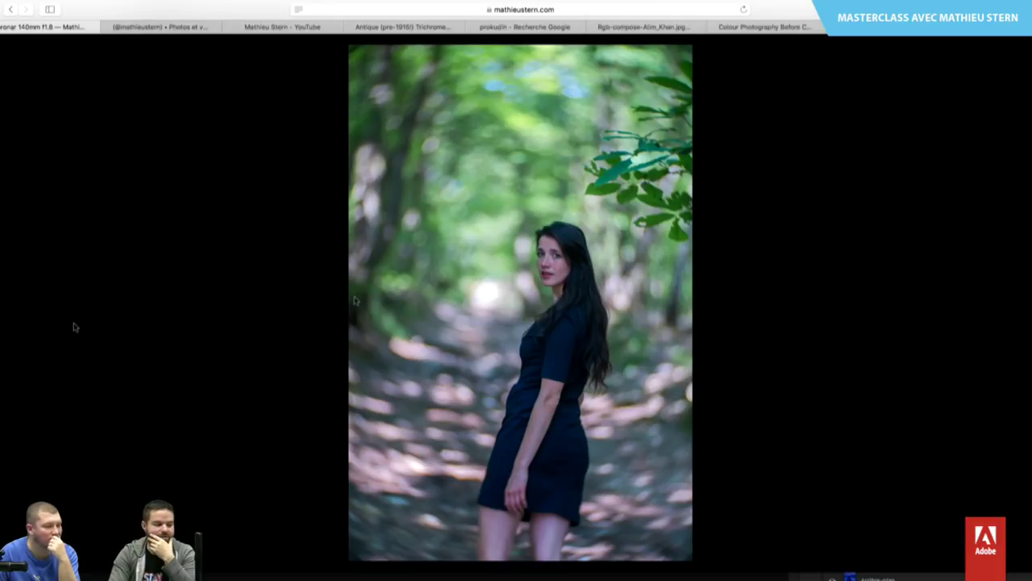
key("Left")
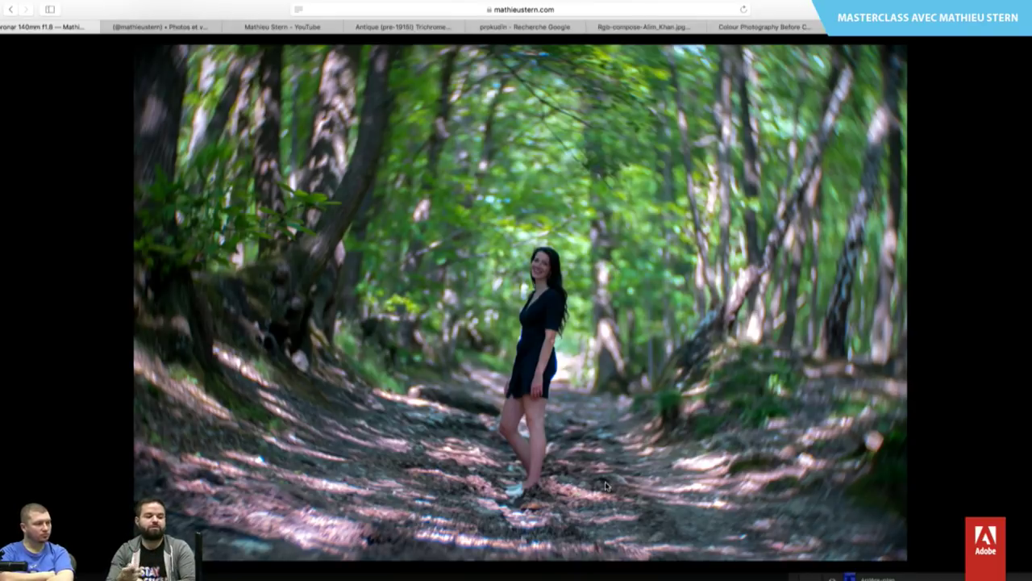
Close the lightbox to return to the Kipronar page's four forest sample thumbnails.
left_click(718, 139)
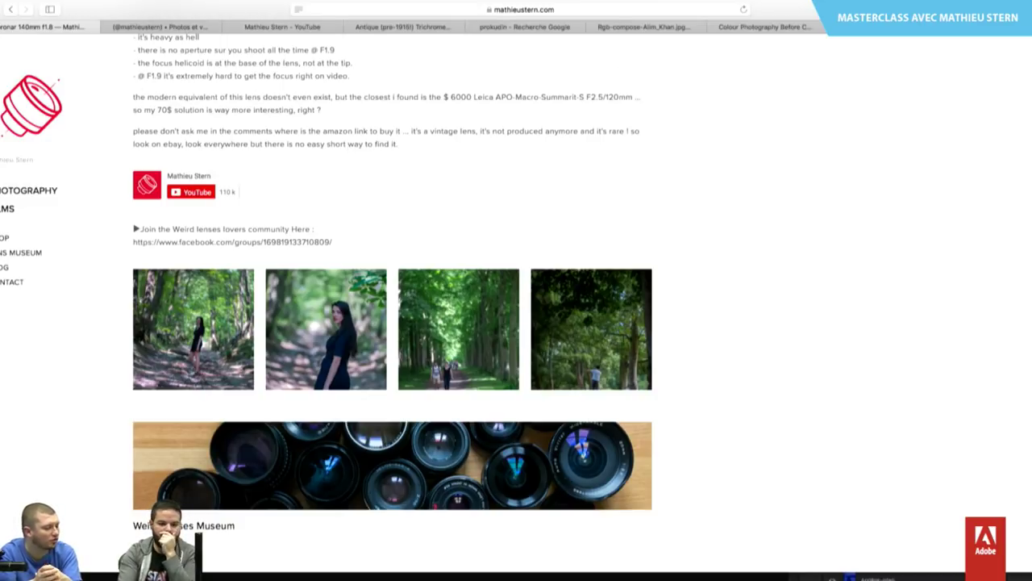
scroll(393, 291, "up", 6)
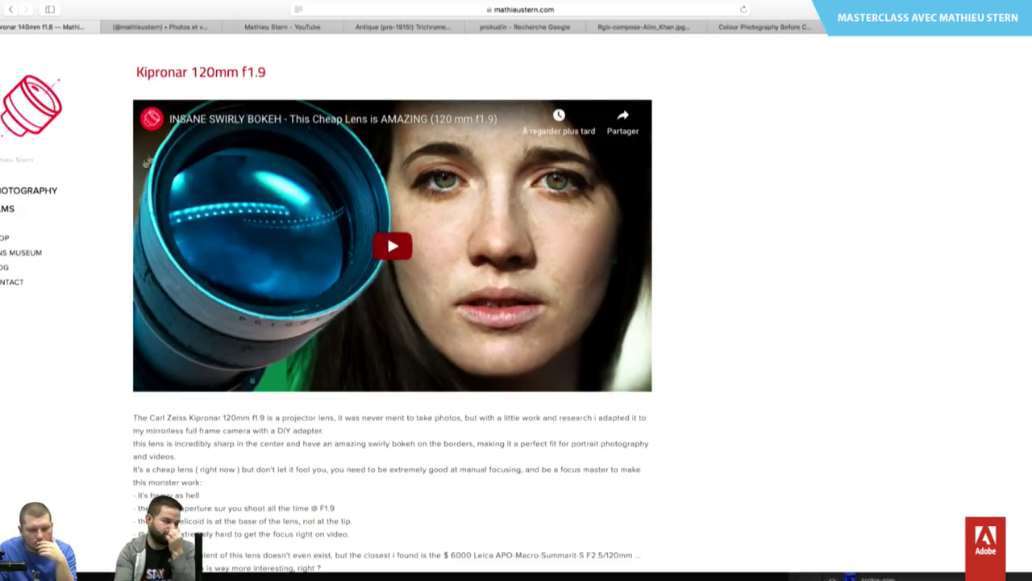
Move through LENS MUSEUM and NOCTURNAL to PORTRAITS / COLORS, then enlarge the forest woman photo.
left_click(16, 252)
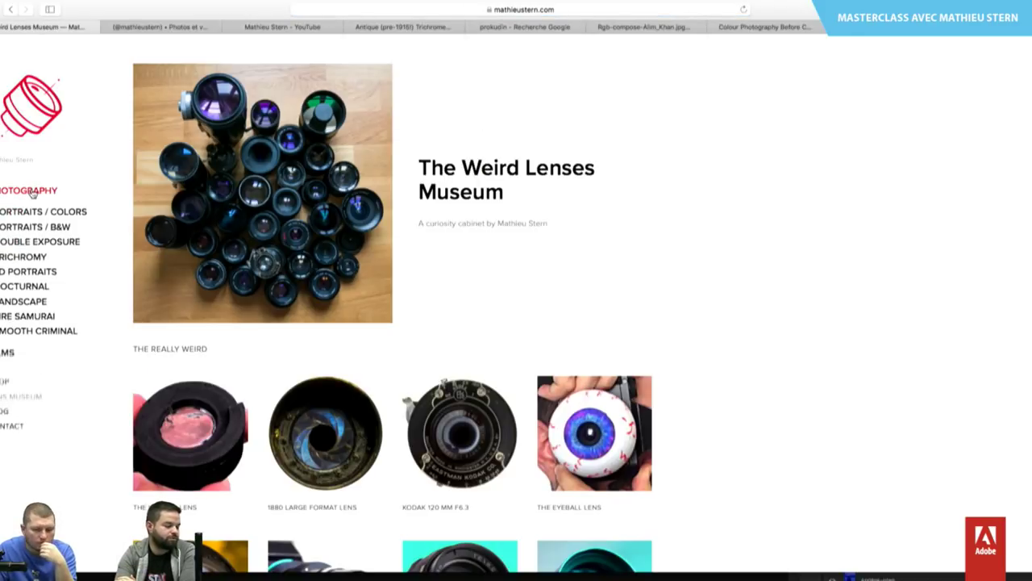
left_click(32, 287)
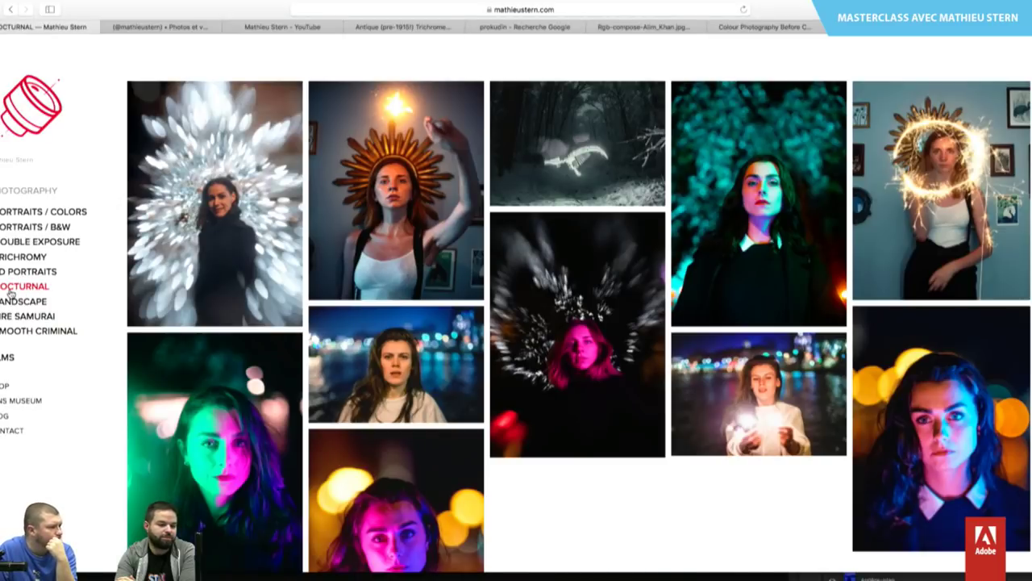
left_click(45, 213)
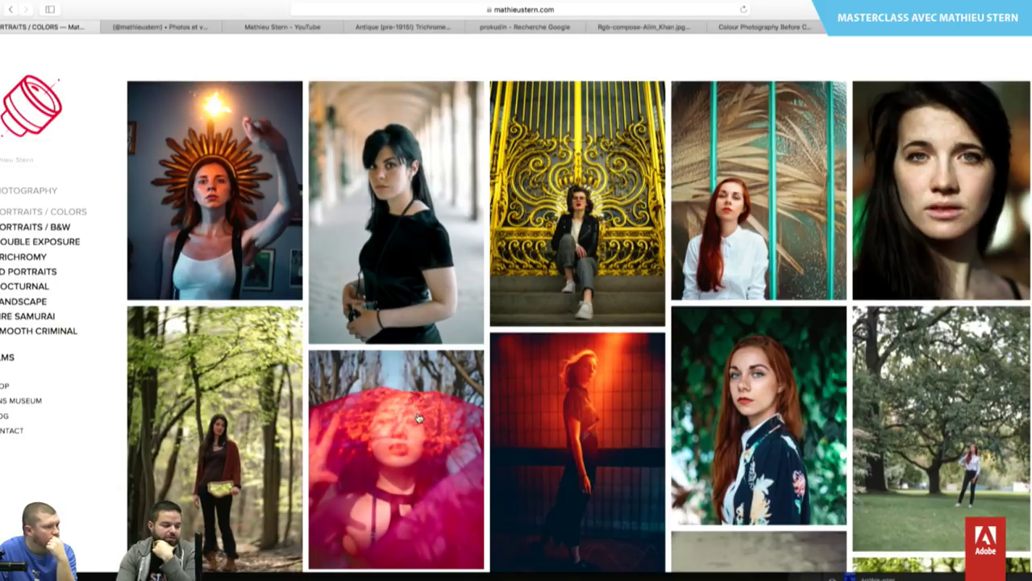
left_click(270, 492)
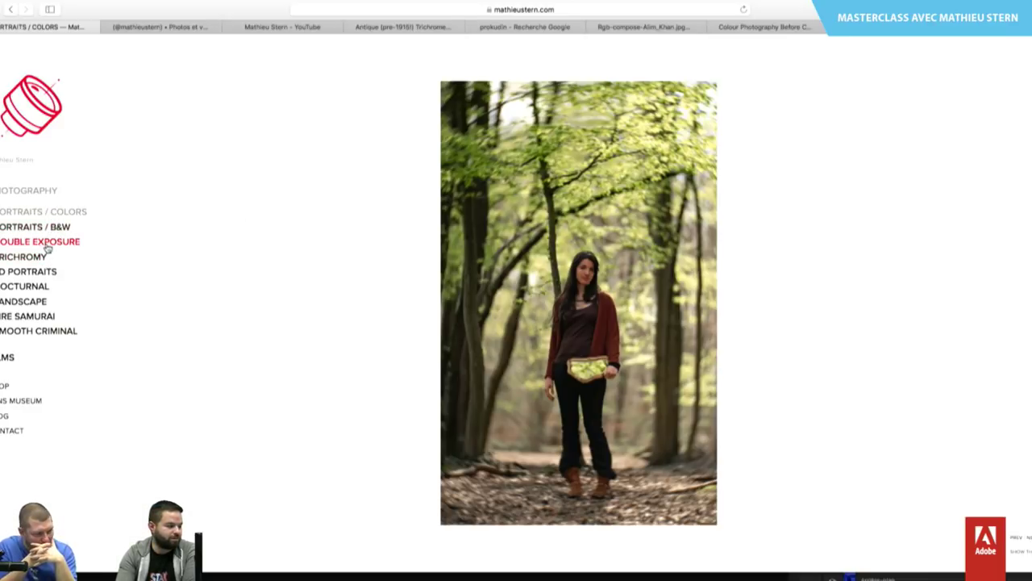
Enlarge the light-burst and orange-bokeh NOCTURNAL portraits, then open the LANDSCAPE gallery.
left_click(36, 288)
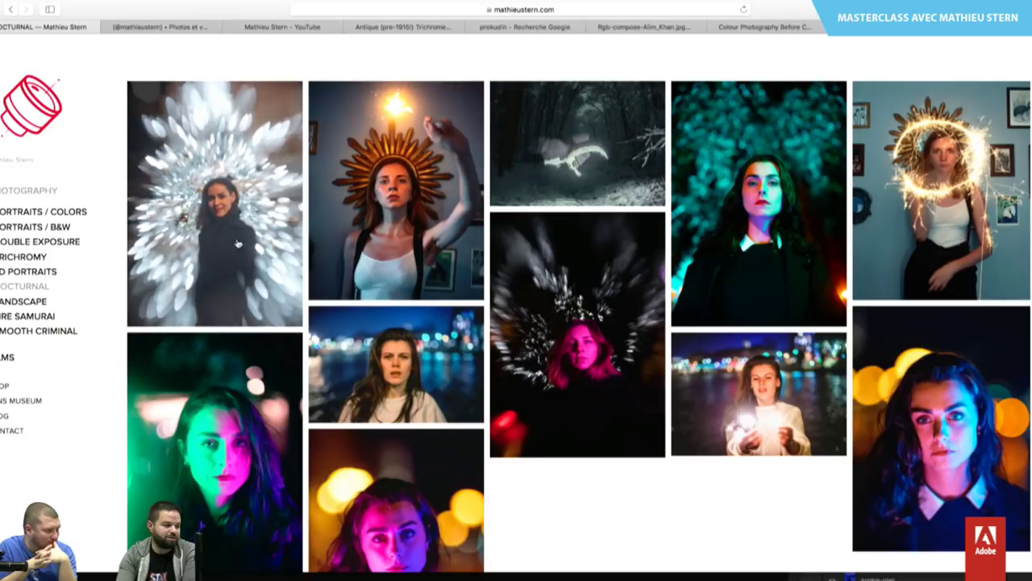
left_click(239, 243)
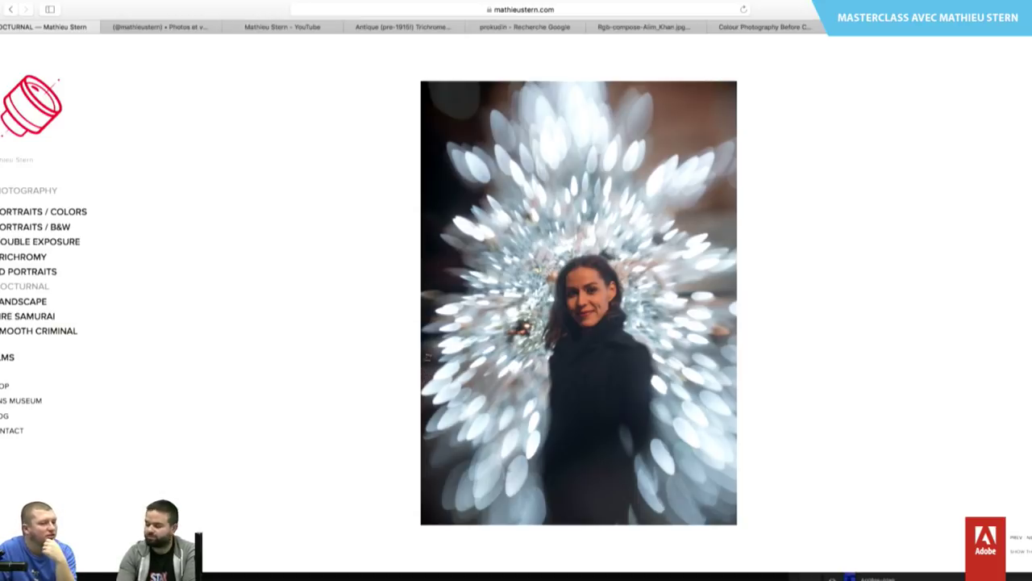
left_click(41, 288)
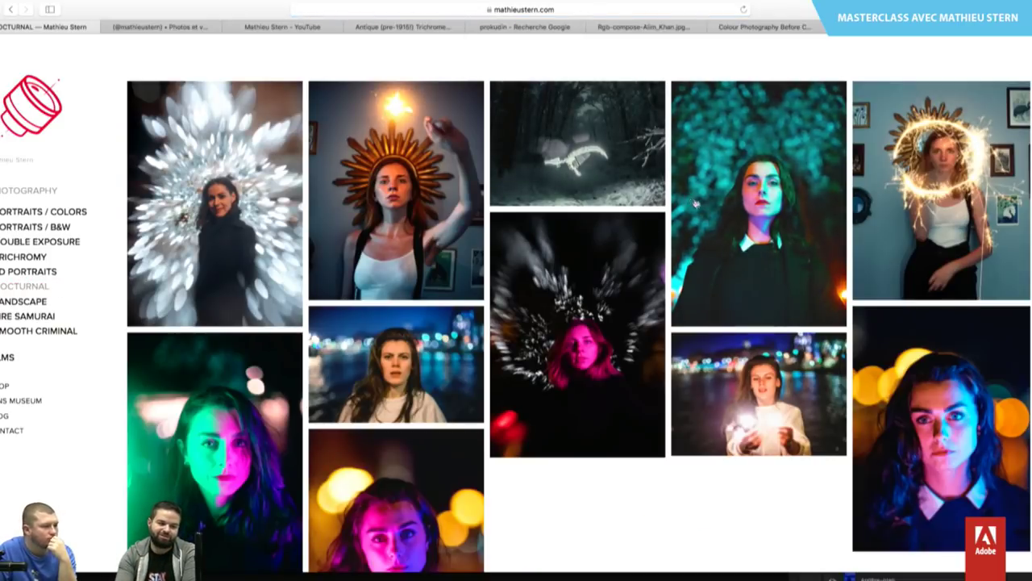
left_click(928, 383)
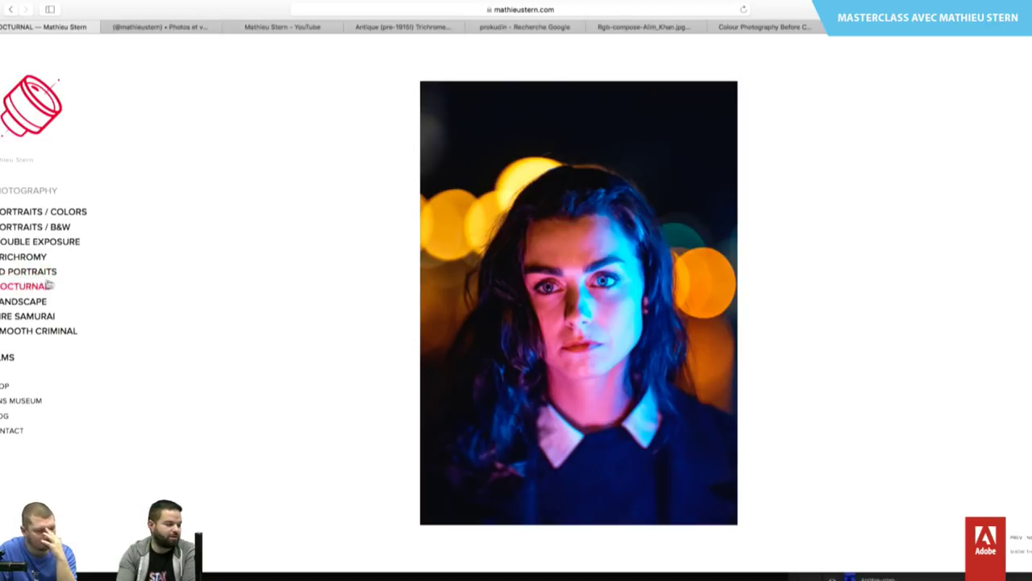
left_click(34, 300)
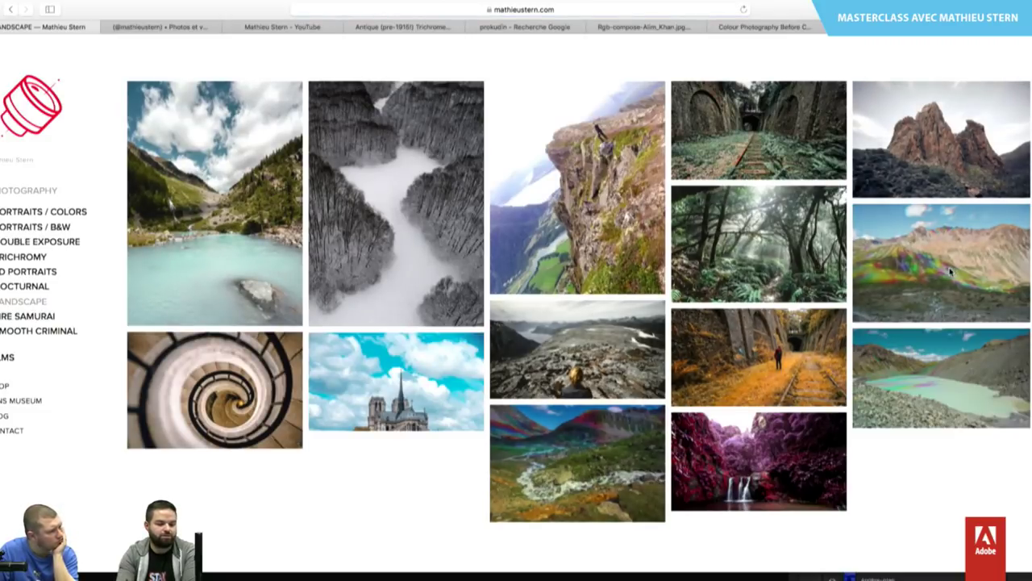
Enlarge the rainbow mountain landscape, then go through FIRE SAMURAI and 3D PORTRAITS to SMOOTH CRIMINAL's first two double portraits.
left_click(927, 282)
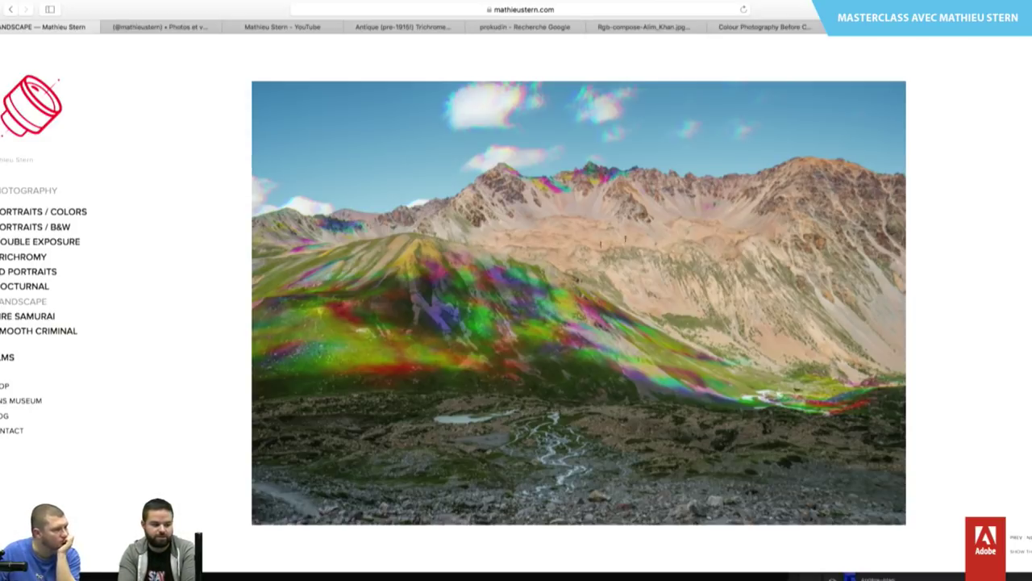
left_click(29, 317)
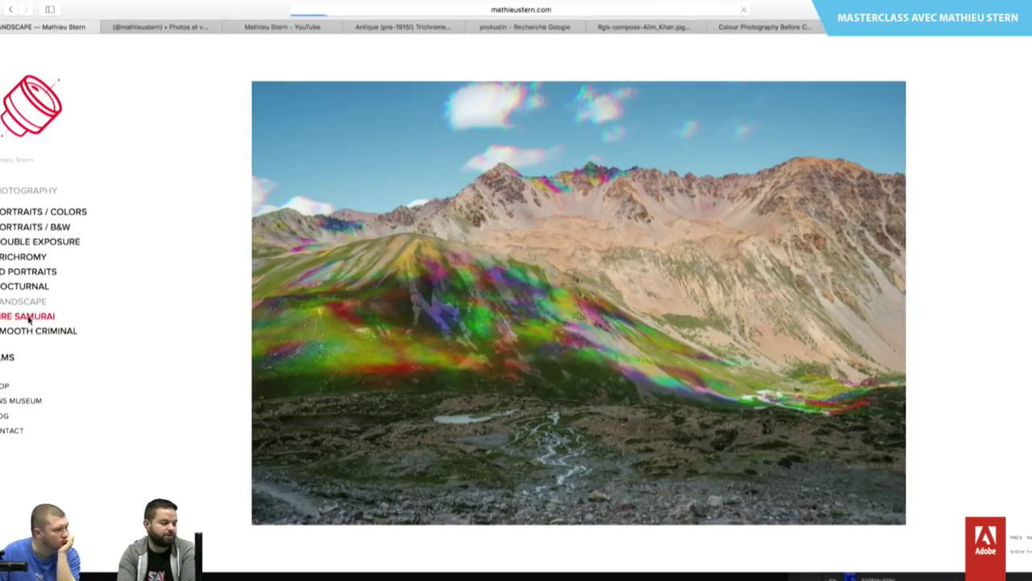
left_click(29, 273)
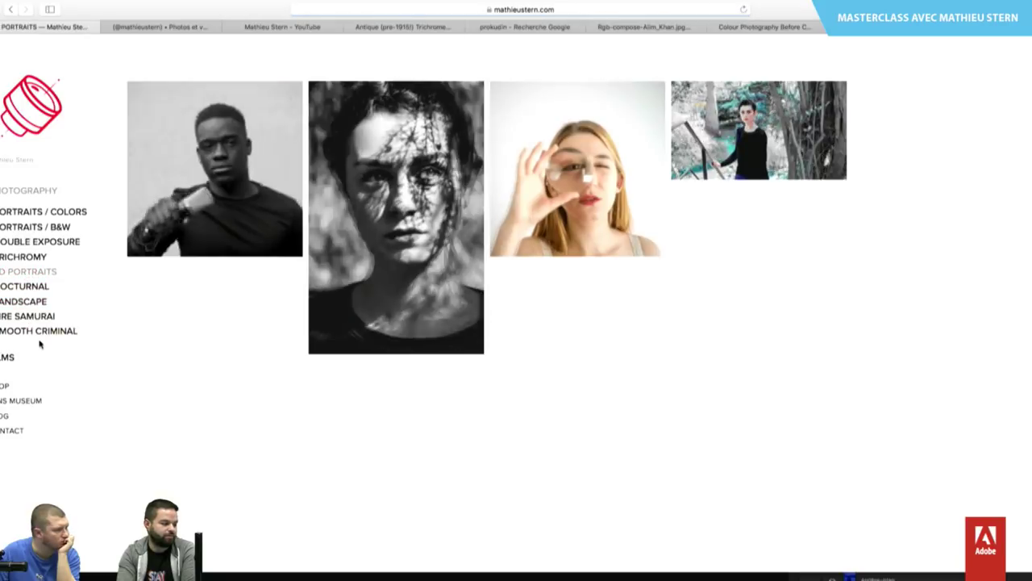
left_click(41, 332)
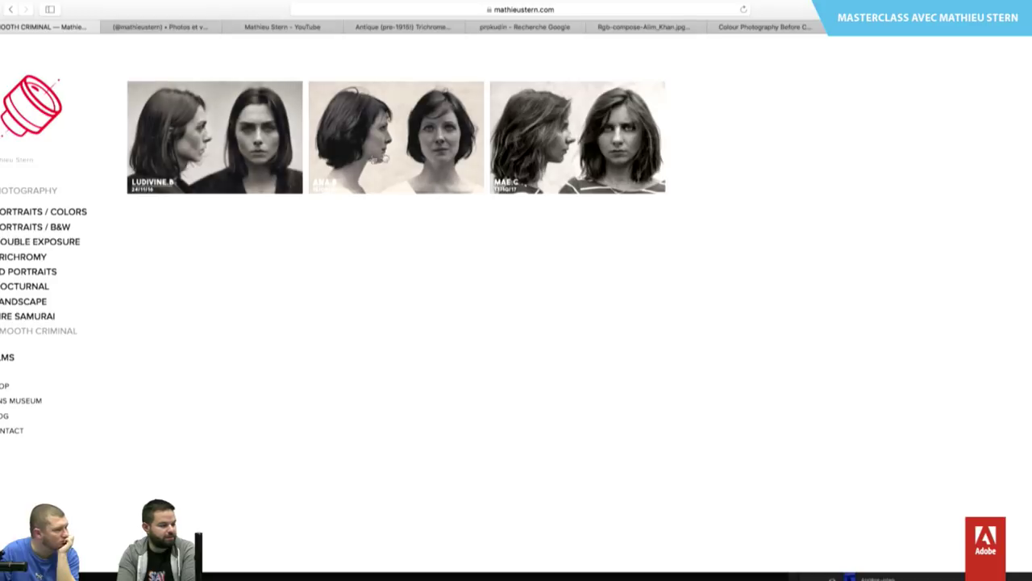
left_click(217, 165)
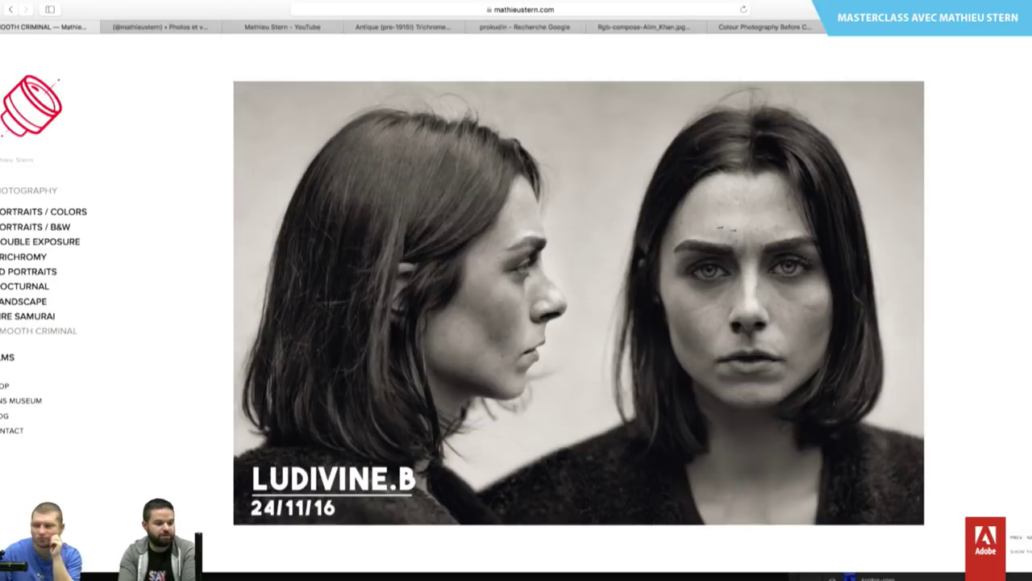
left_click(944, 296)
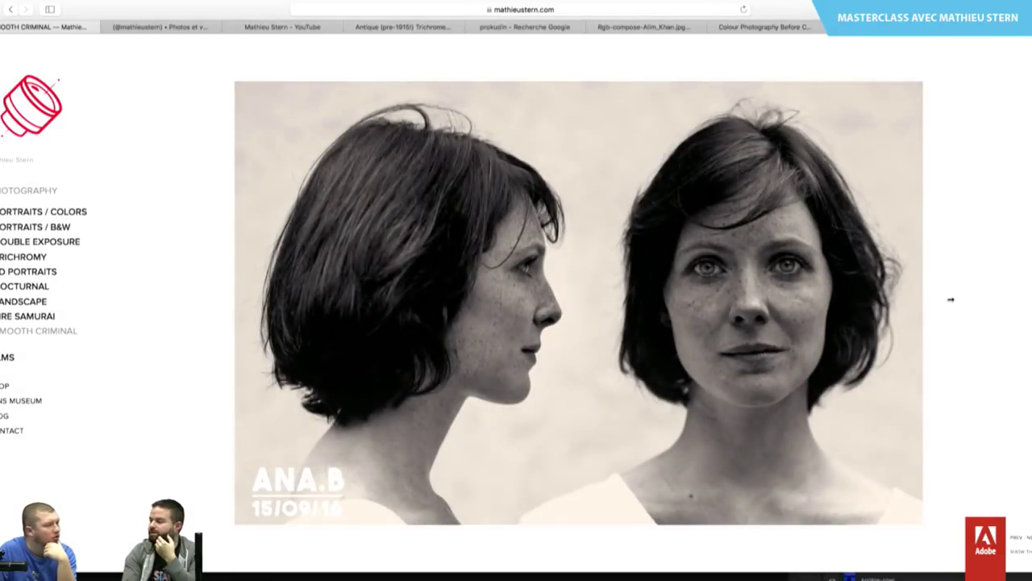
In the prokudin image results, preview the three peasant girls photo and select the search term.
left_click(525, 27)
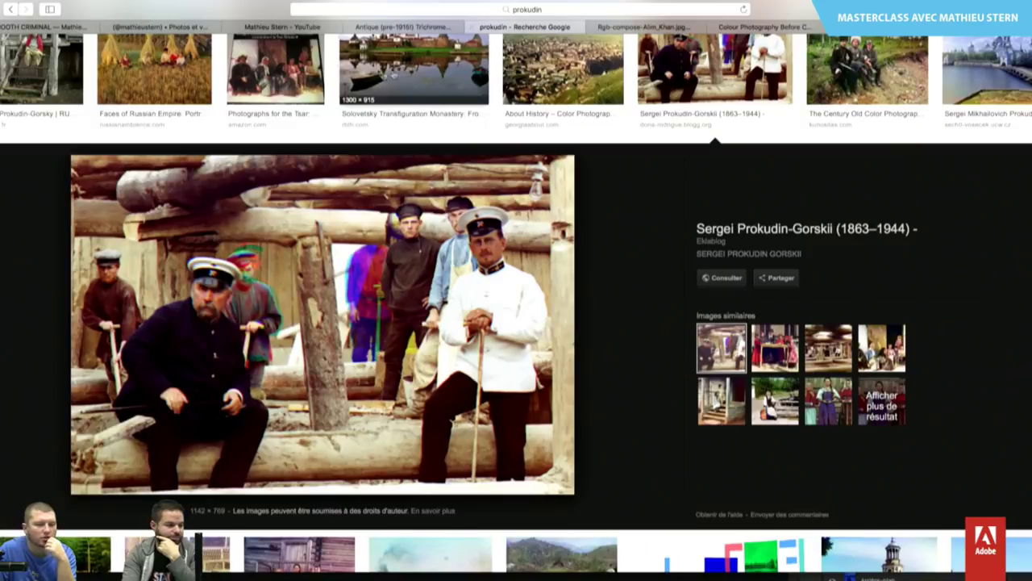
left_click(16, 9)
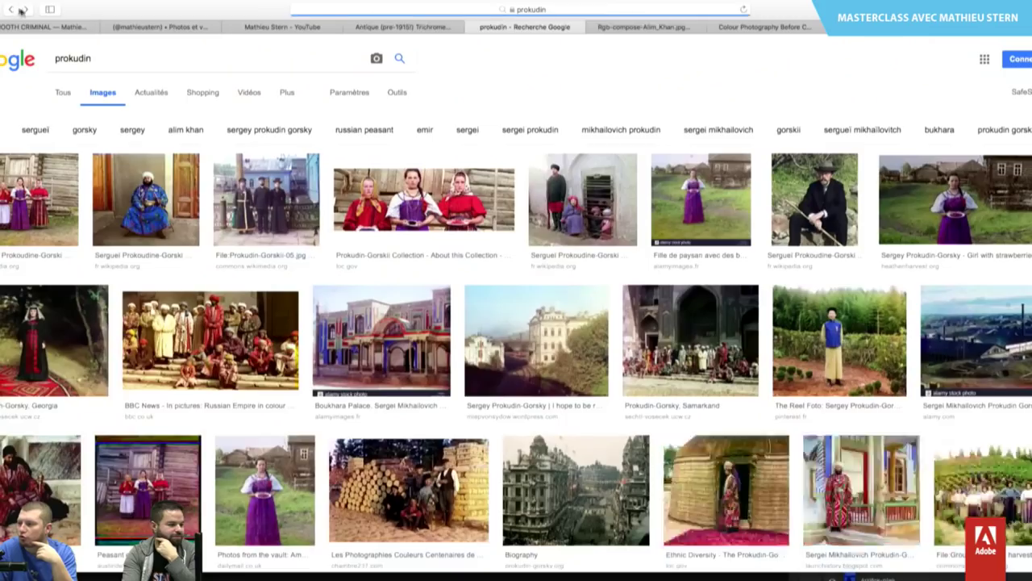
left_click(20, 11)
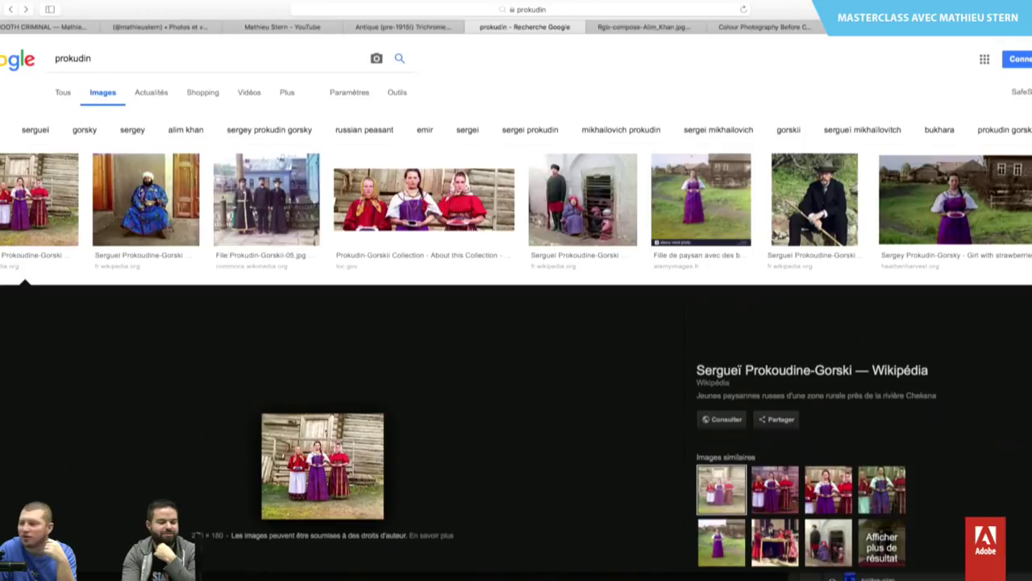
double_click(166, 67)
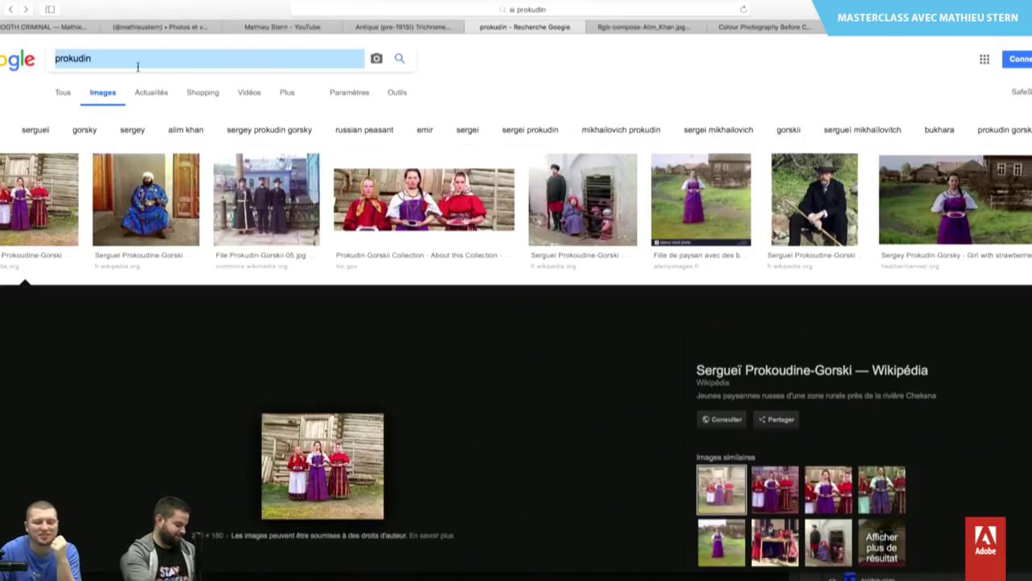
scroll(516, 322, "down", 6)
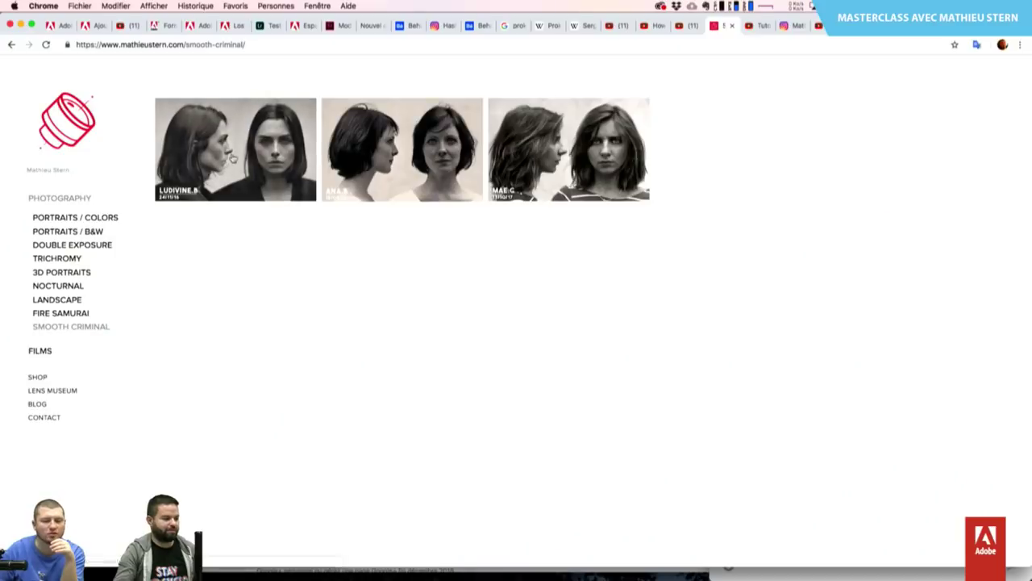
Bring the browser with the mathieustern.com portfolio back to the front.
left_click(241, 140)
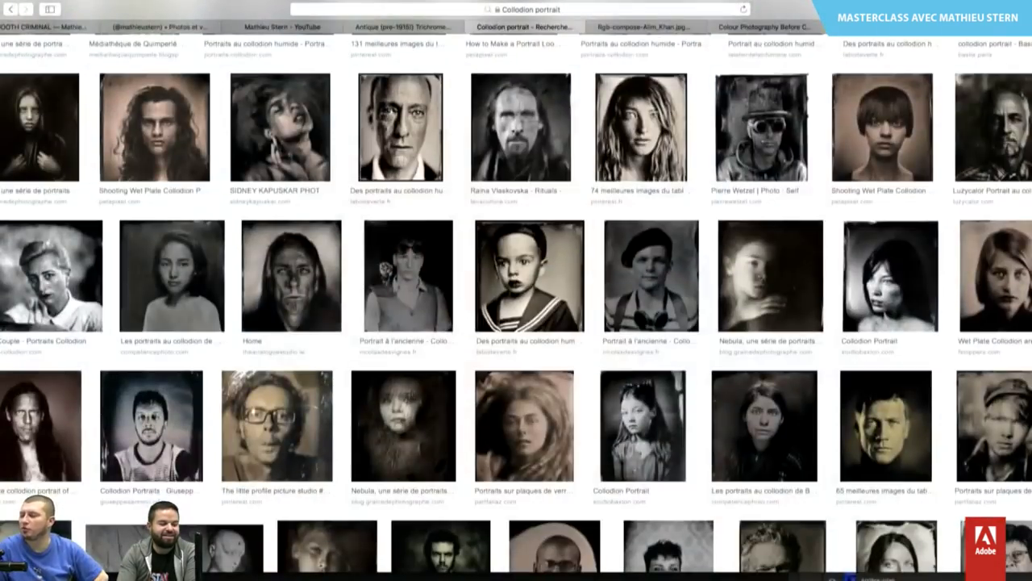
Scroll back to the top of the 'Collodion portrait' Google Images results.
scroll(754, 235, "up", 5)
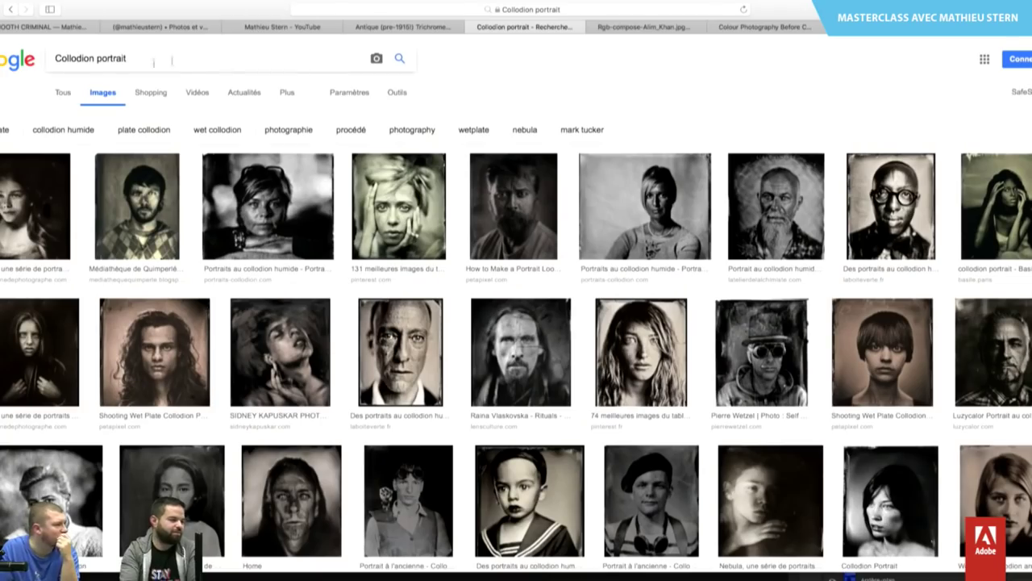
Replace the search query with 'wet plate collodion photography' and run the search.
triple_click(153, 63)
type("we")
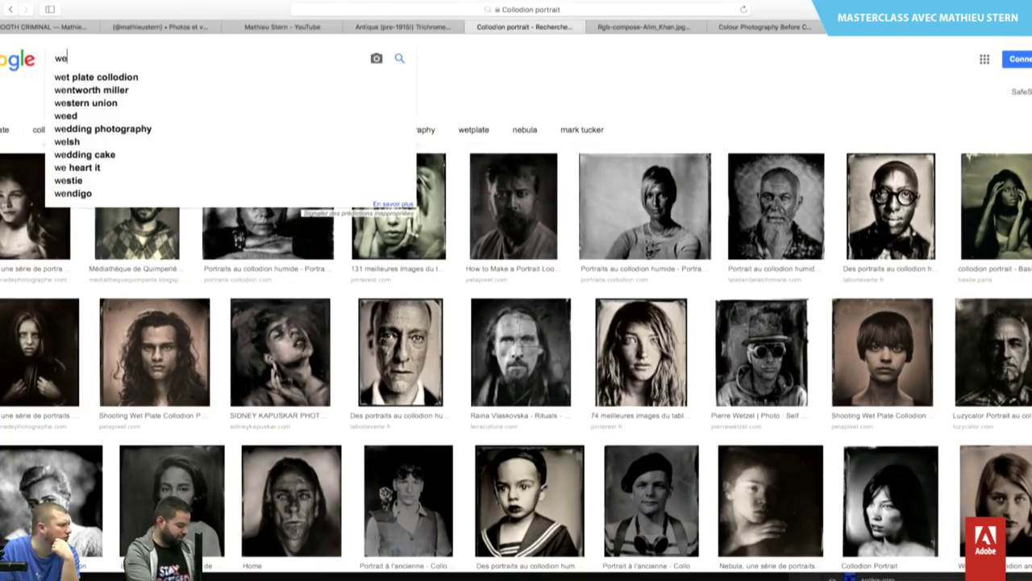
type("t plate")
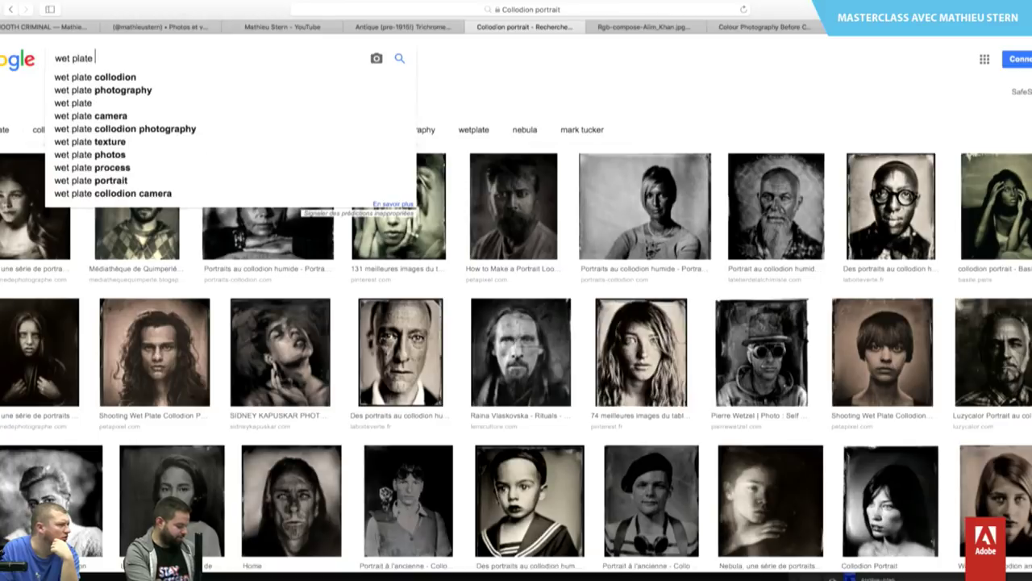
type(" collodion photography")
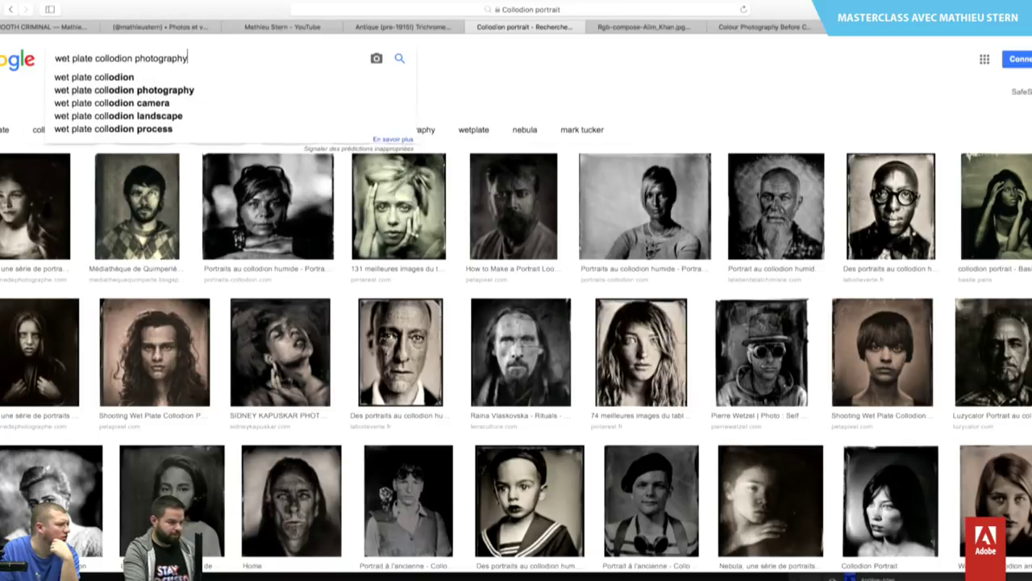
key("Return")
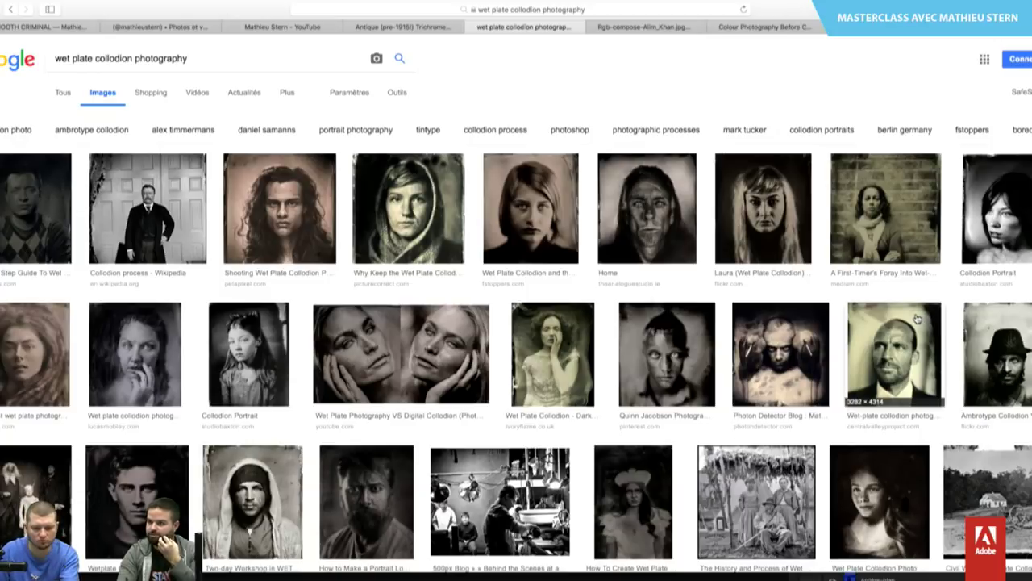
Preview the Quinn Jacobson, Daniel Samanns and a similar wet plate portrait.
left_click(684, 377)
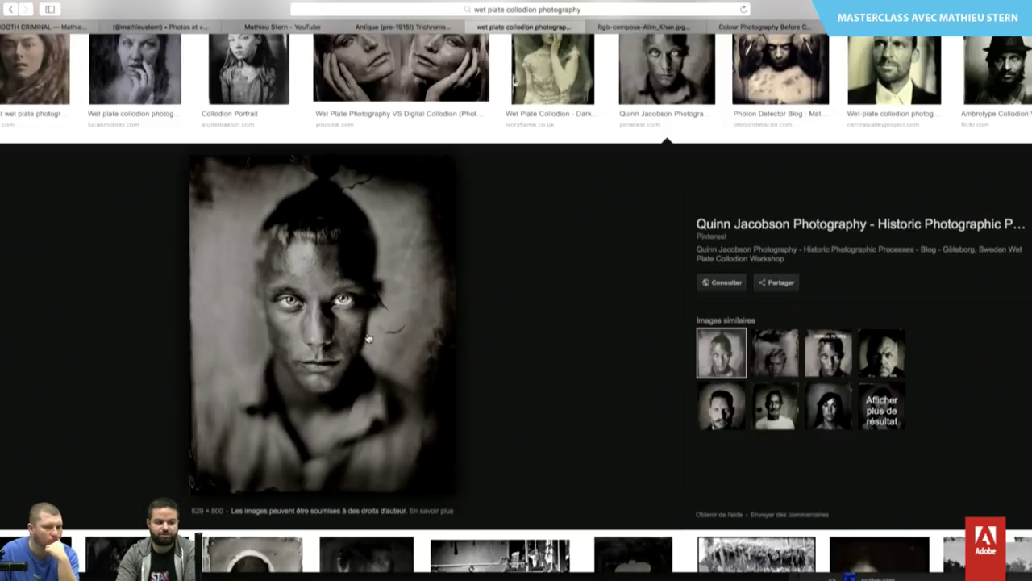
left_click(780, 368)
left_click(775, 404)
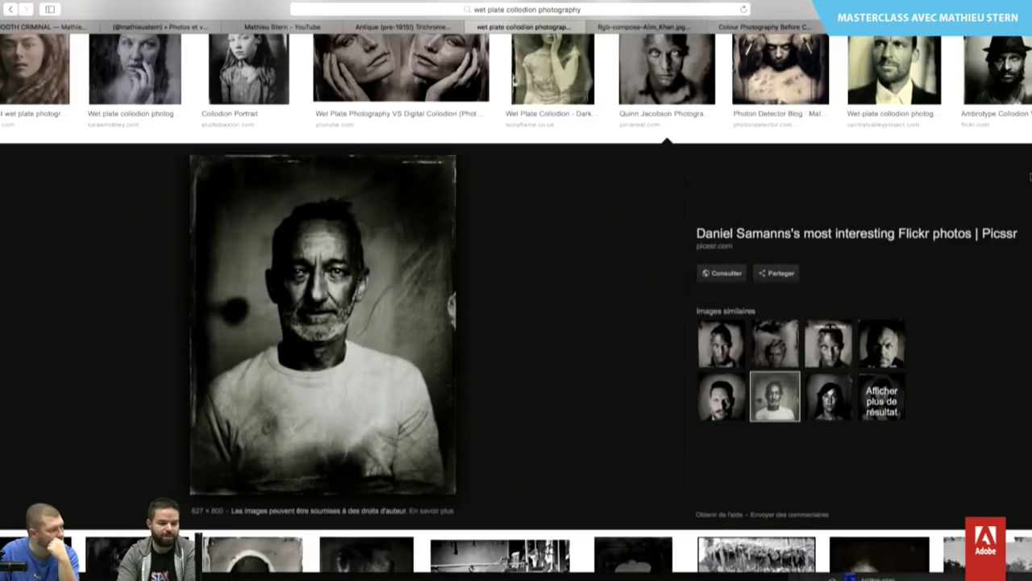
scroll(775, 395, "up", 3)
scroll(775, 395, "up", 1)
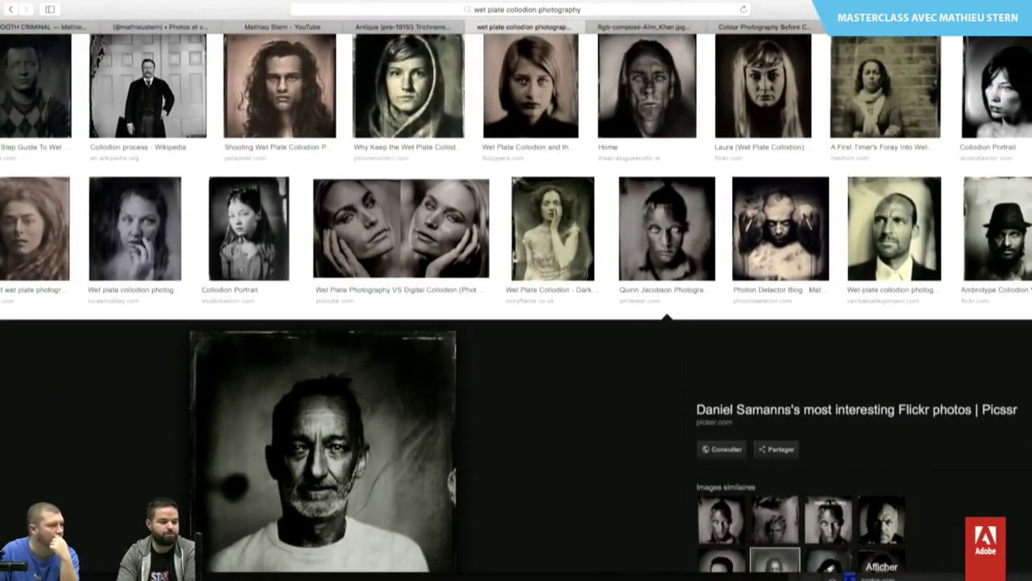
scroll(775, 396, "up", 2)
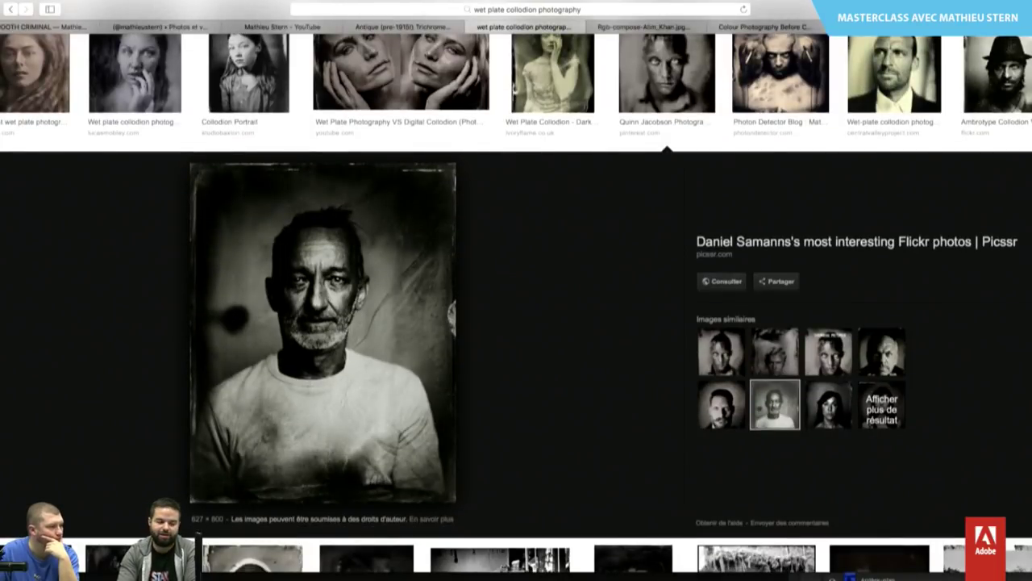
scroll(516, 347, "up", 3)
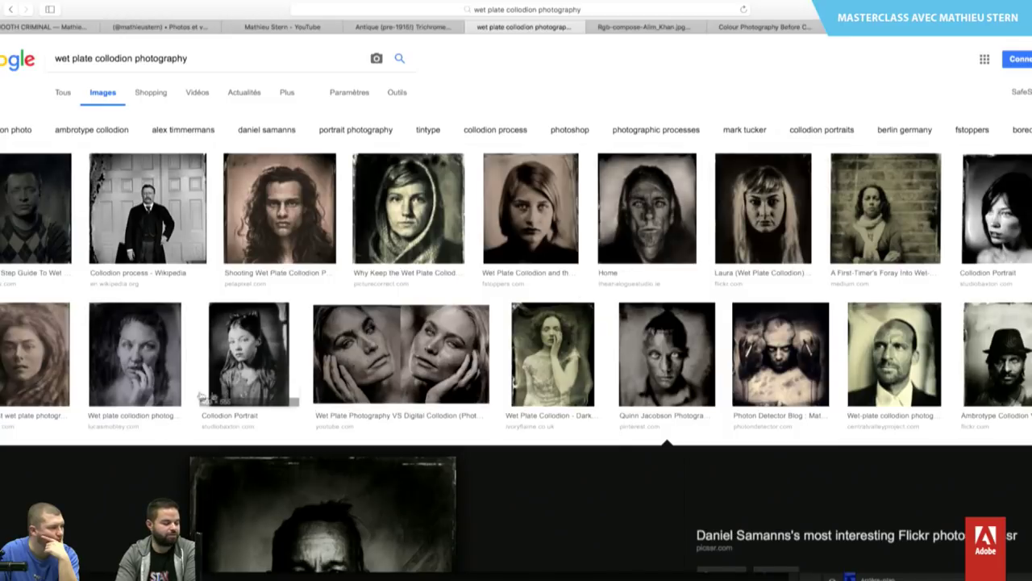
Preview the collodion portrait of a girl and Mark Tucker's portrait in a cap.
left_click(250, 387)
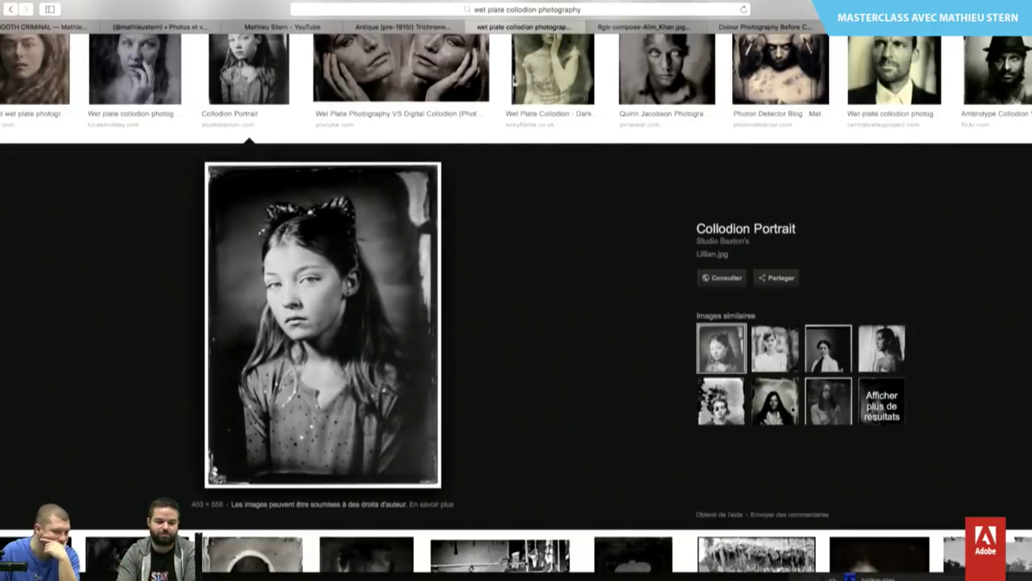
scroll(982, 323, "down", 5)
scroll(916, 367, "up", 2)
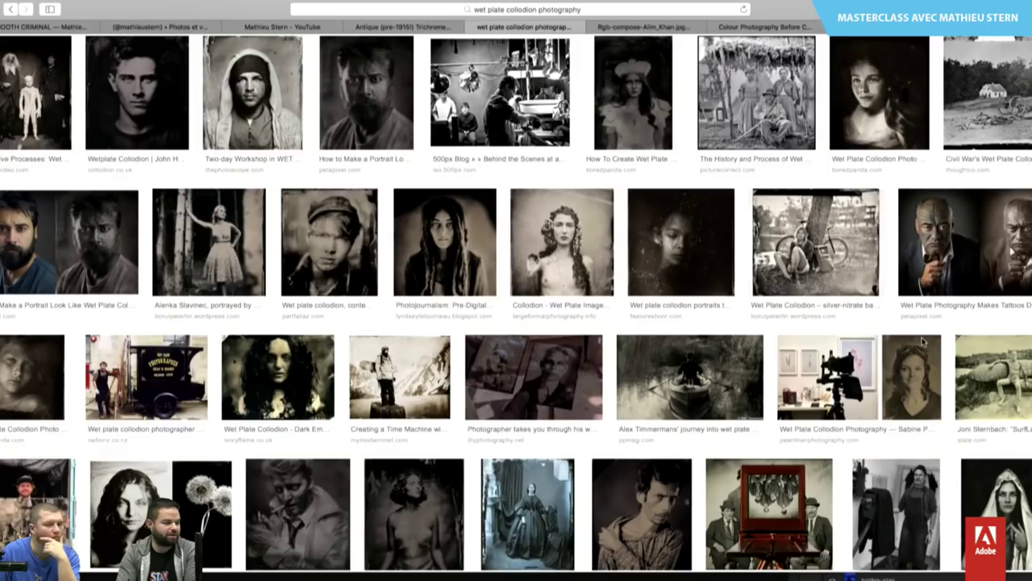
scroll(913, 365, "down", 1)
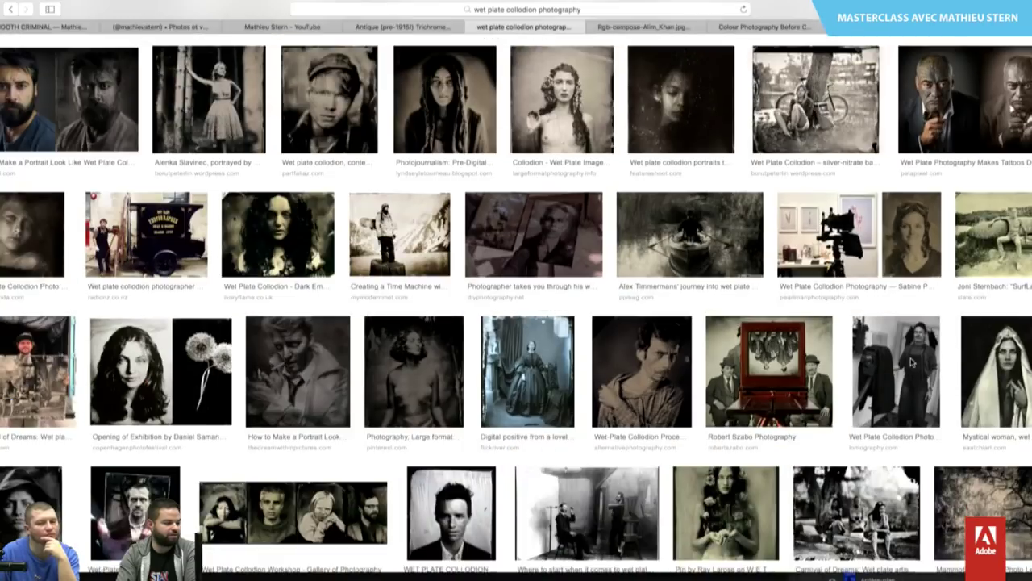
left_click(345, 109)
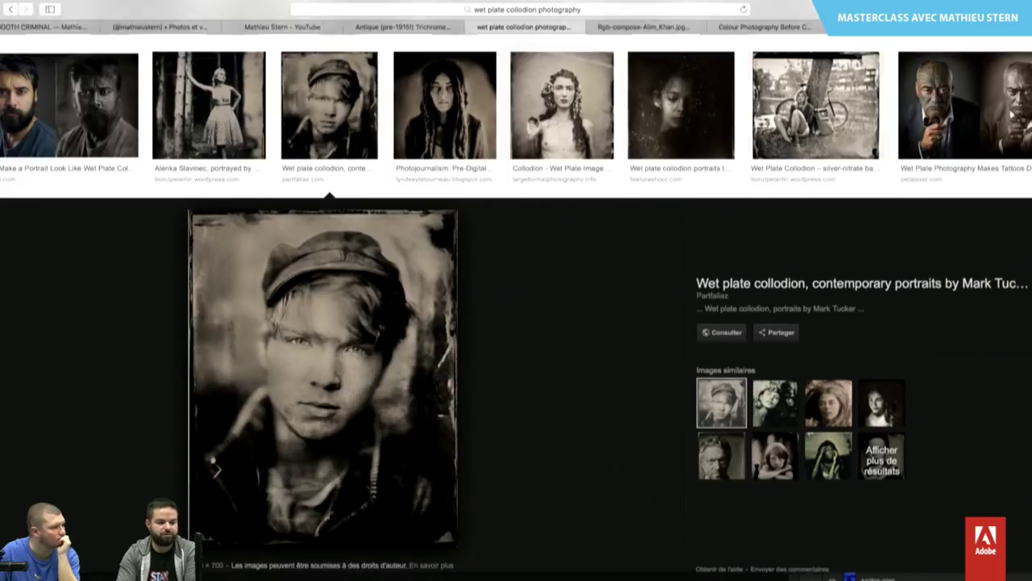
scroll(517, 323, "down", 10)
scroll(418, 326, "down", 3)
scroll(418, 326, "up", 2)
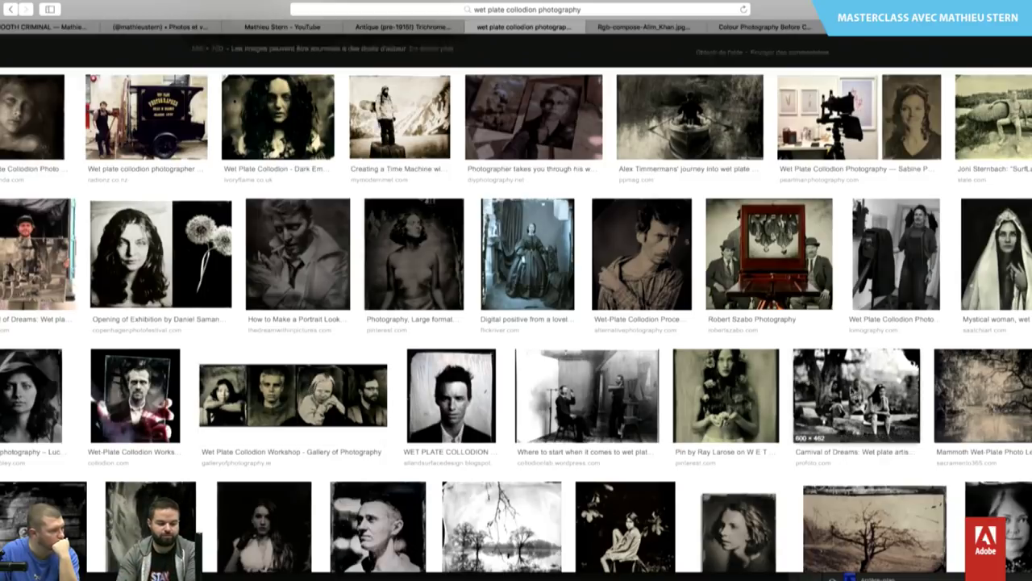
Preview the Carnival of Dreams image, then the two-face digital collodion comparison.
left_click(851, 390)
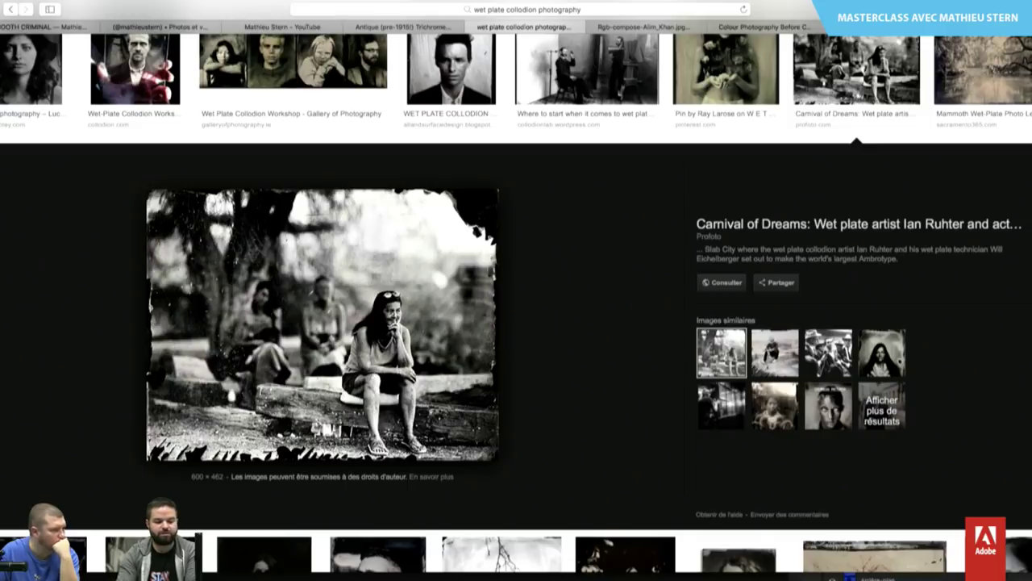
scroll(516, 323, "down", 5)
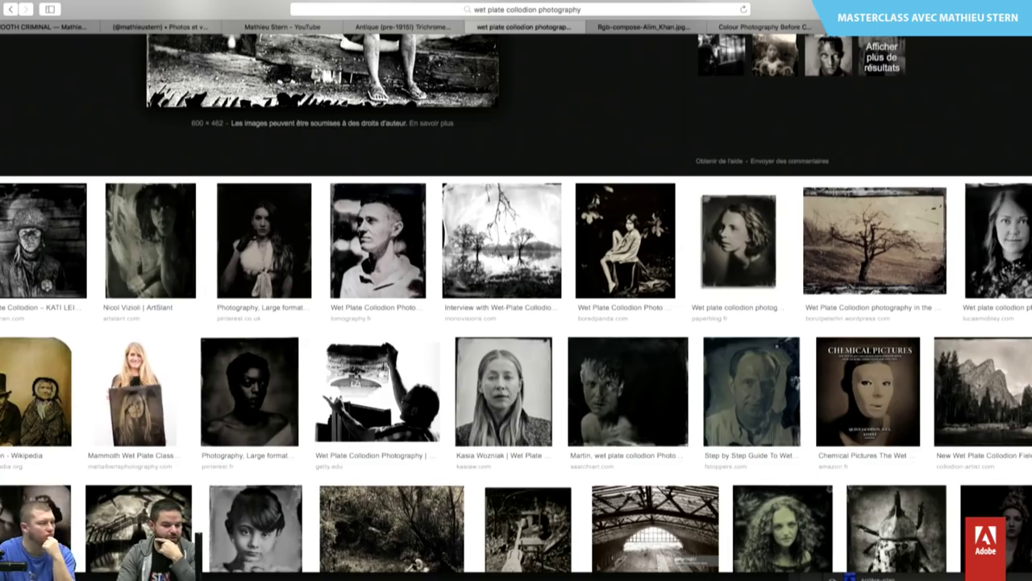
scroll(517, 322, "down", 4)
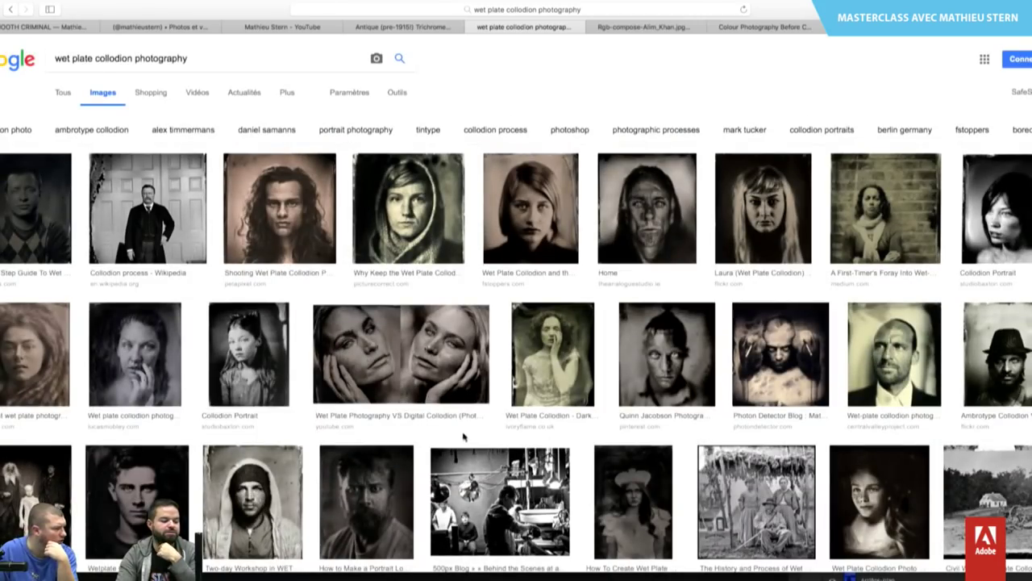
left_click(453, 369)
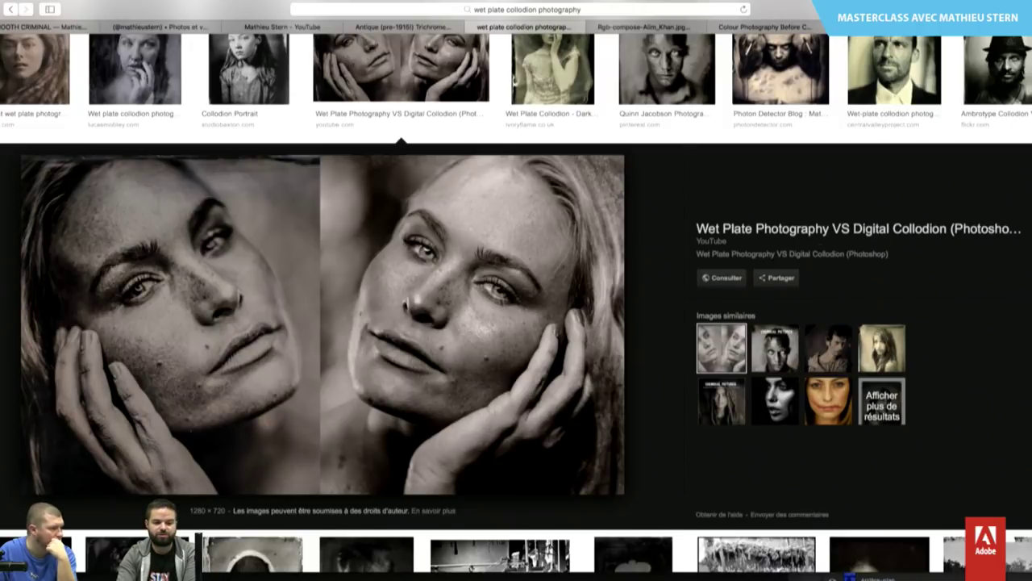
scroll(207, 105, "up", 5)
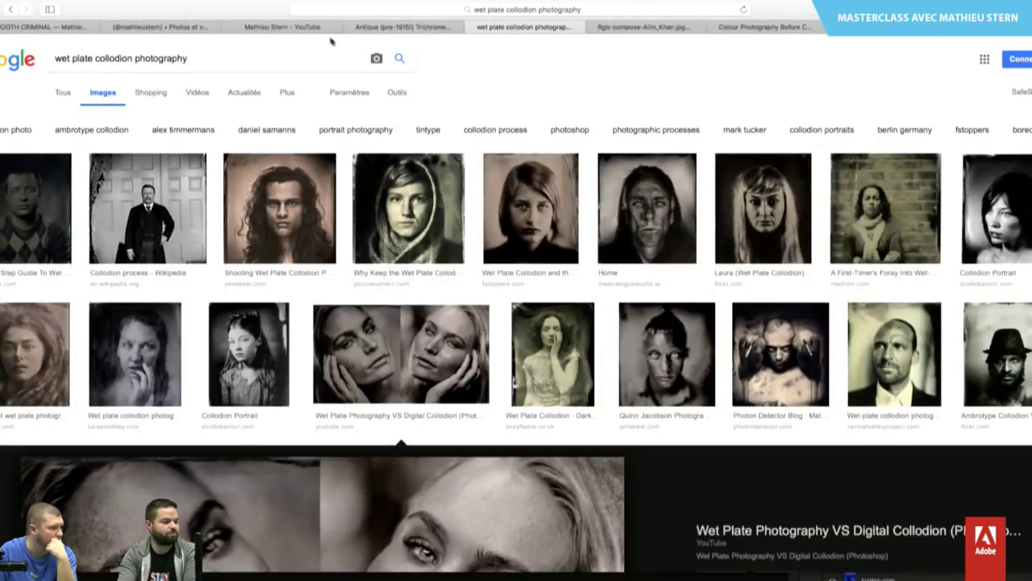
On mathieustern.com, flip through slideshow portraits, then open the PORTRAITS / B&W gallery.
left_click(64, 33)
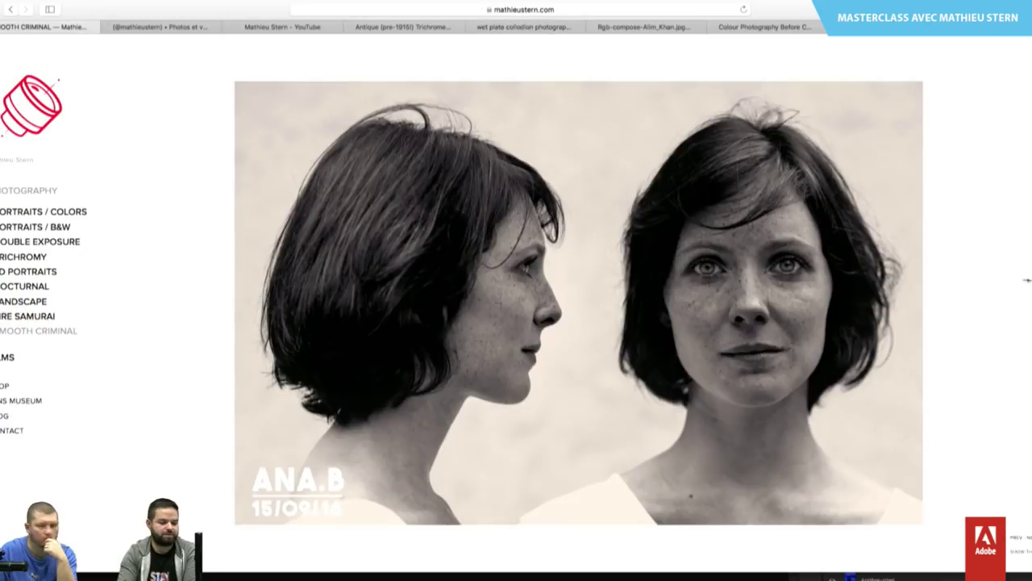
left_click(943, 297)
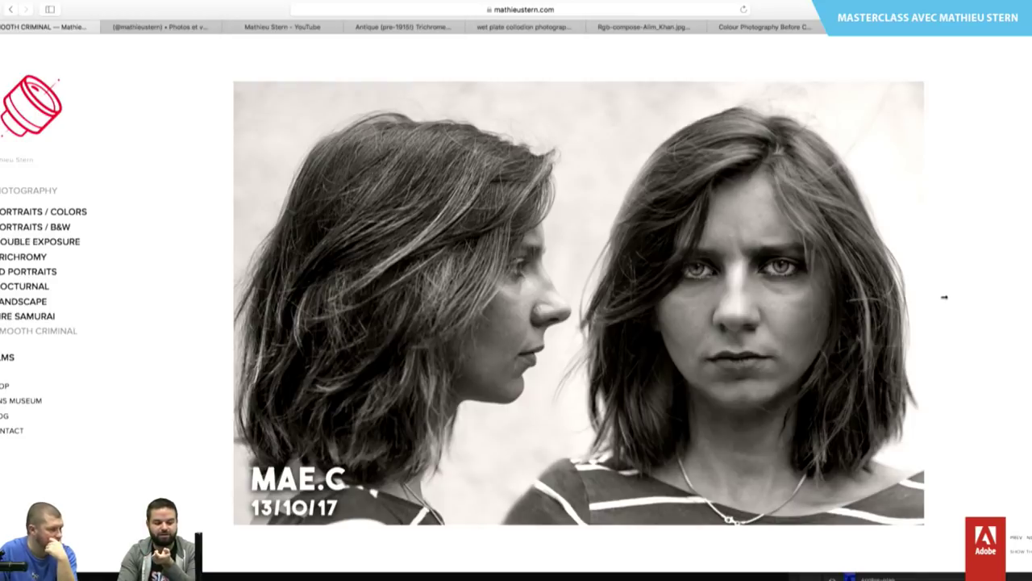
left_click(212, 319)
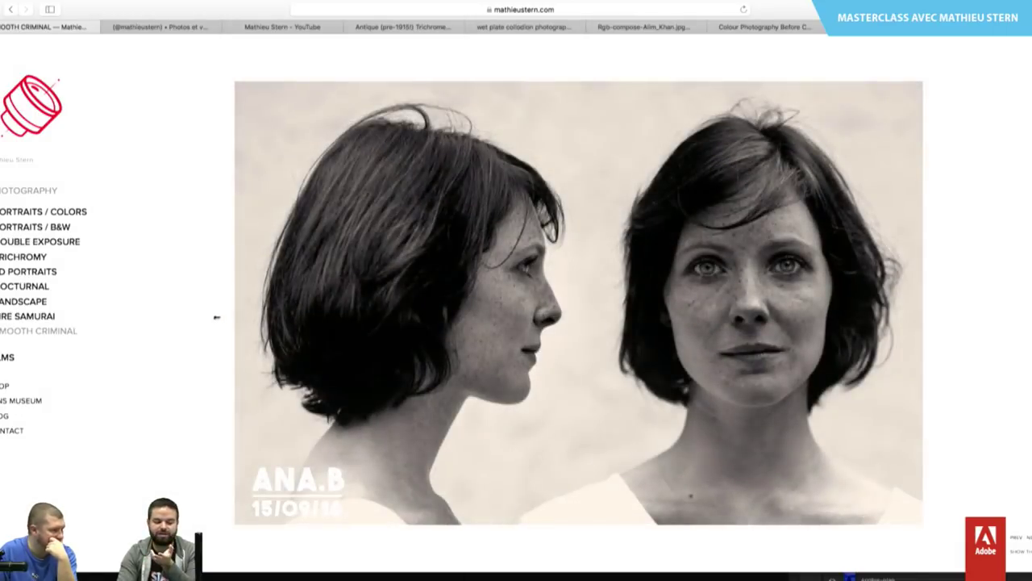
left_click(215, 322)
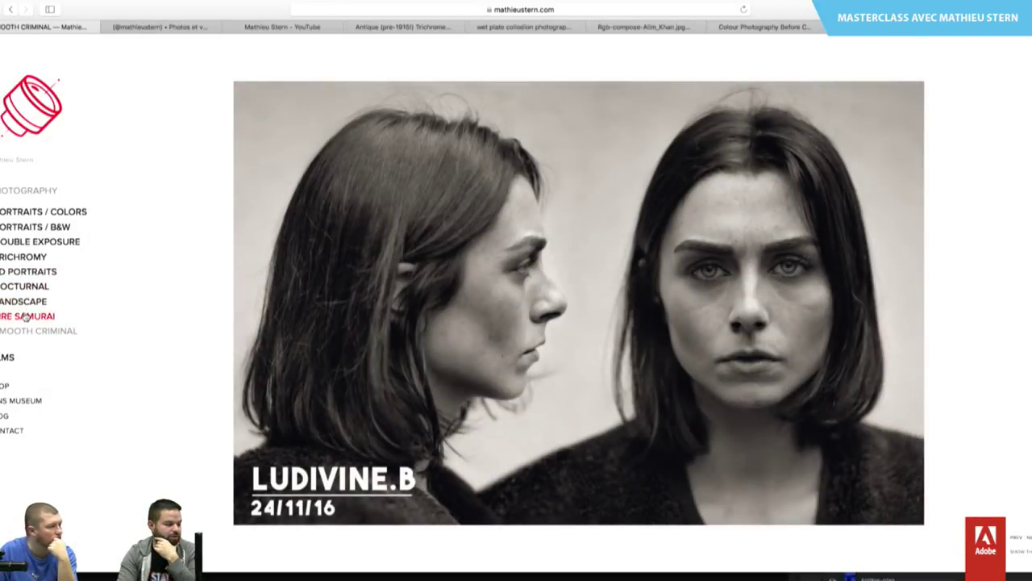
left_click(48, 230)
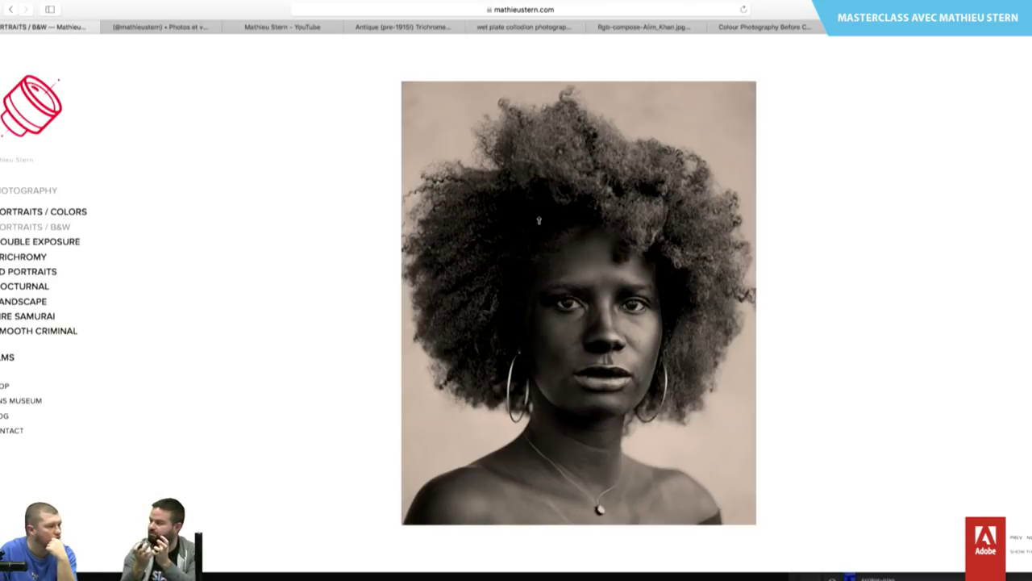
Show the B&W gallery as a grid and enlarge the freckled dark-haired woman's portrait.
left_click(916, 242)
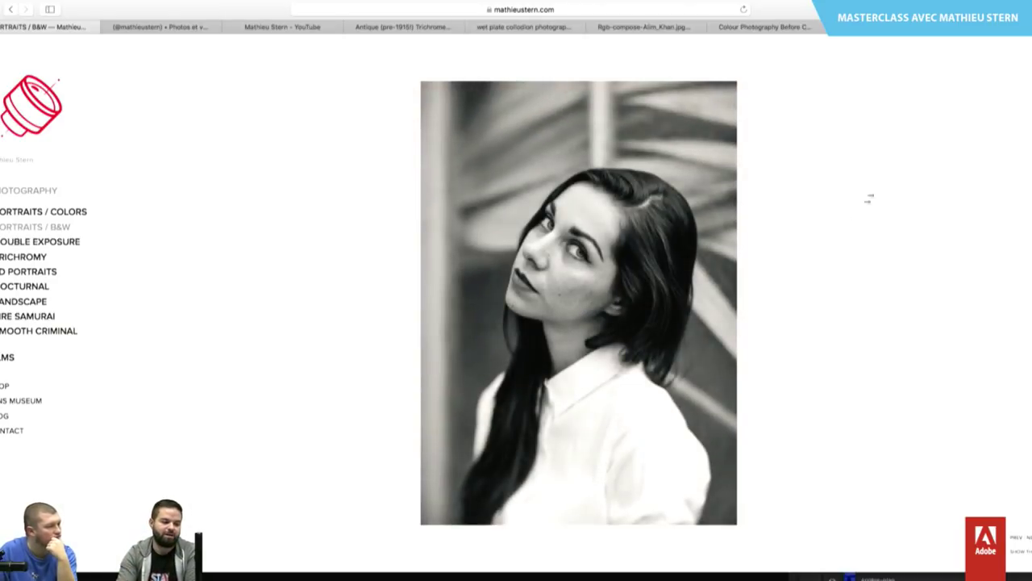
left_click(270, 170)
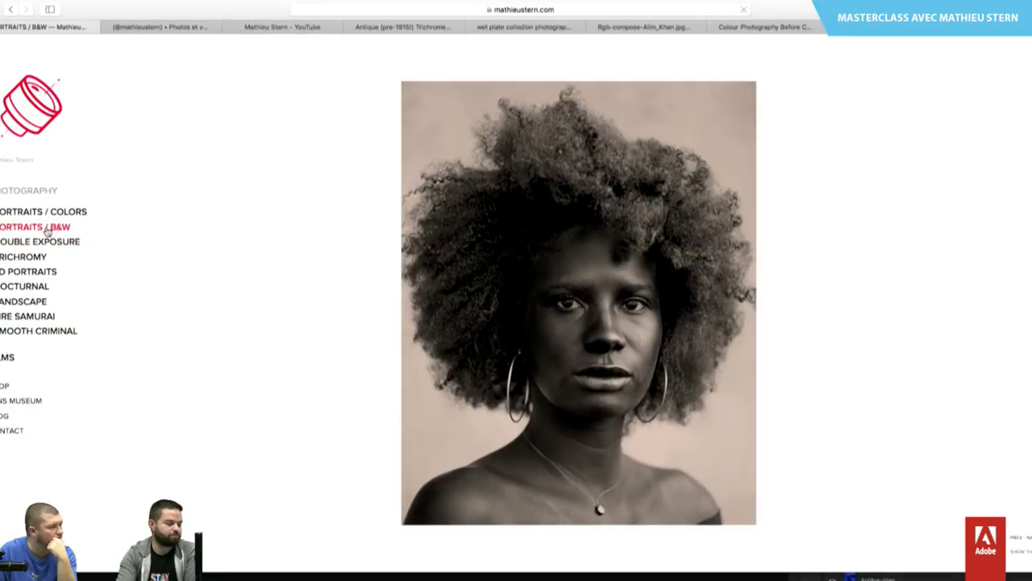
left_click(47, 229)
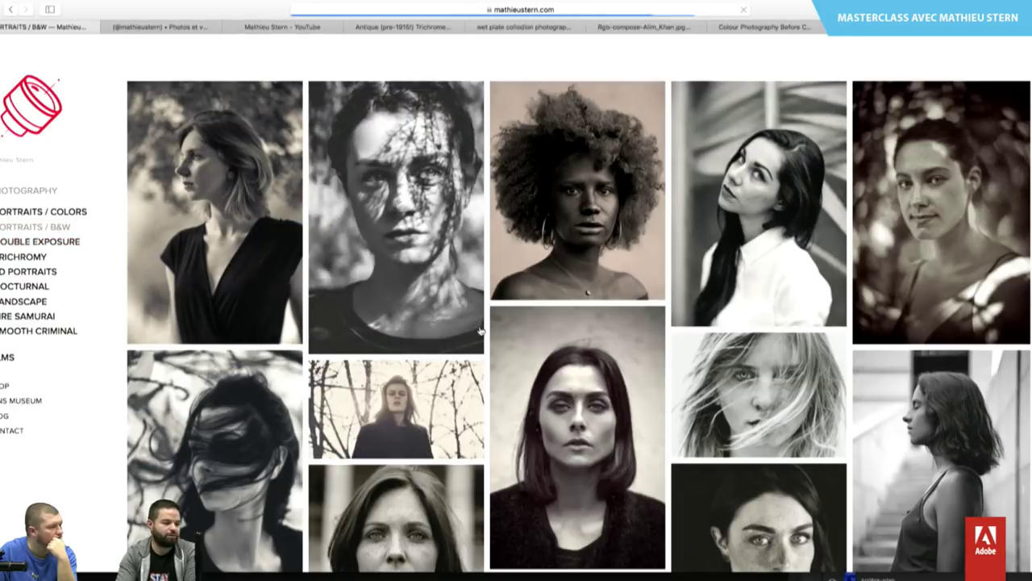
scroll(980, 281, "down", 5)
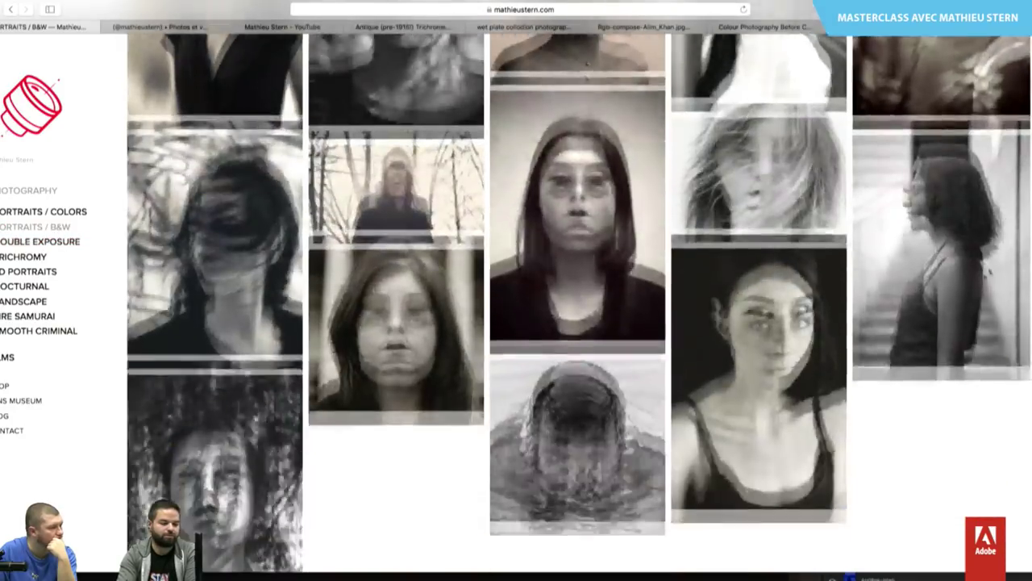
scroll(980, 281, "down", 2)
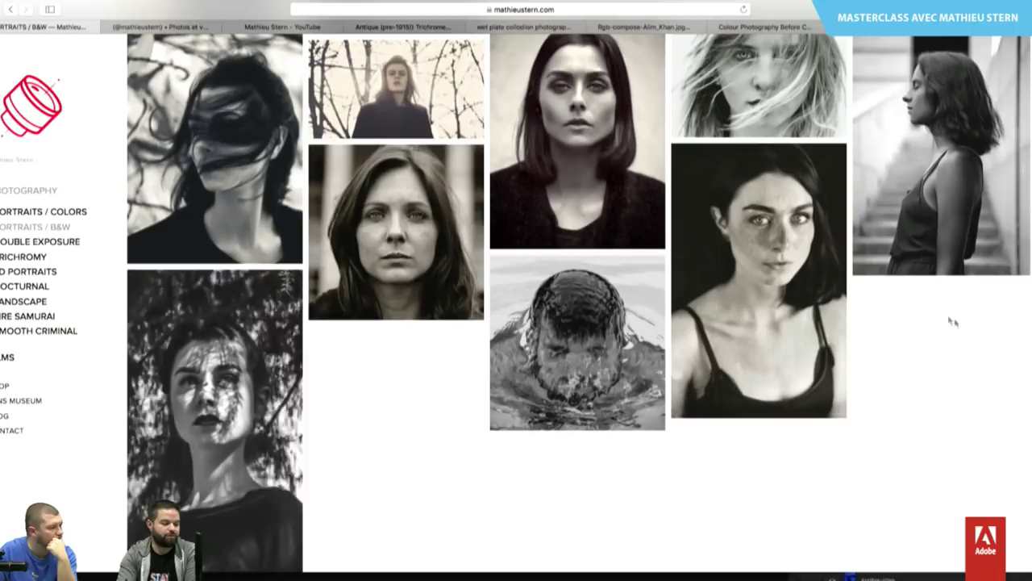
left_click(769, 315)
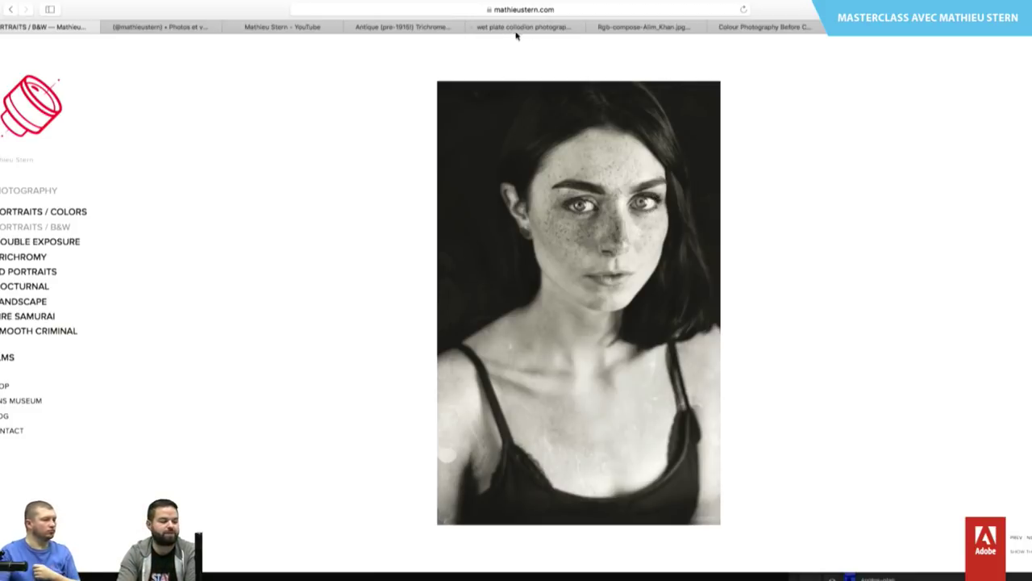
Cycle through the Instagram, YouTube channel and antique flickr tabs.
left_click(192, 28)
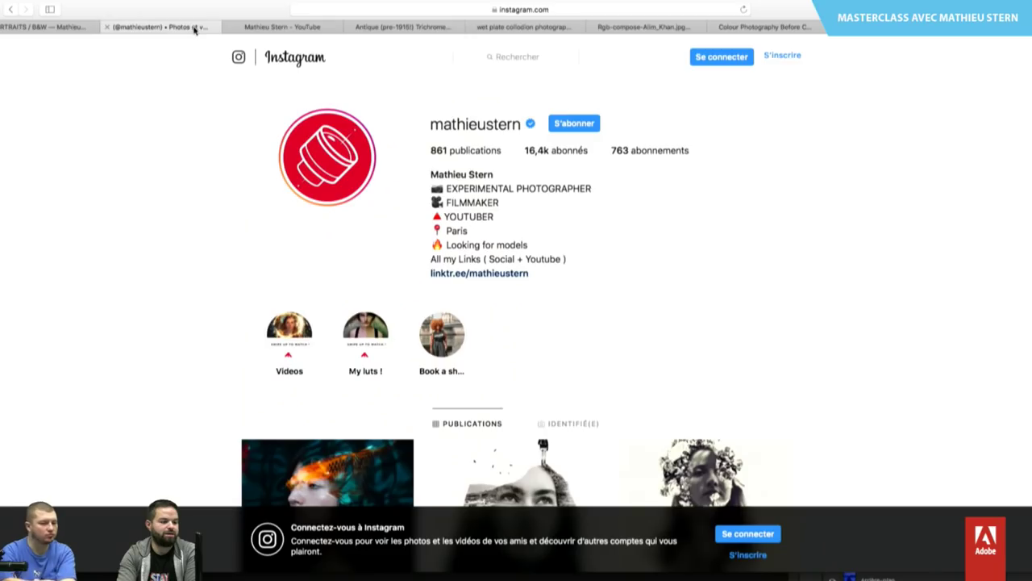
left_click(286, 27)
left_click(411, 9)
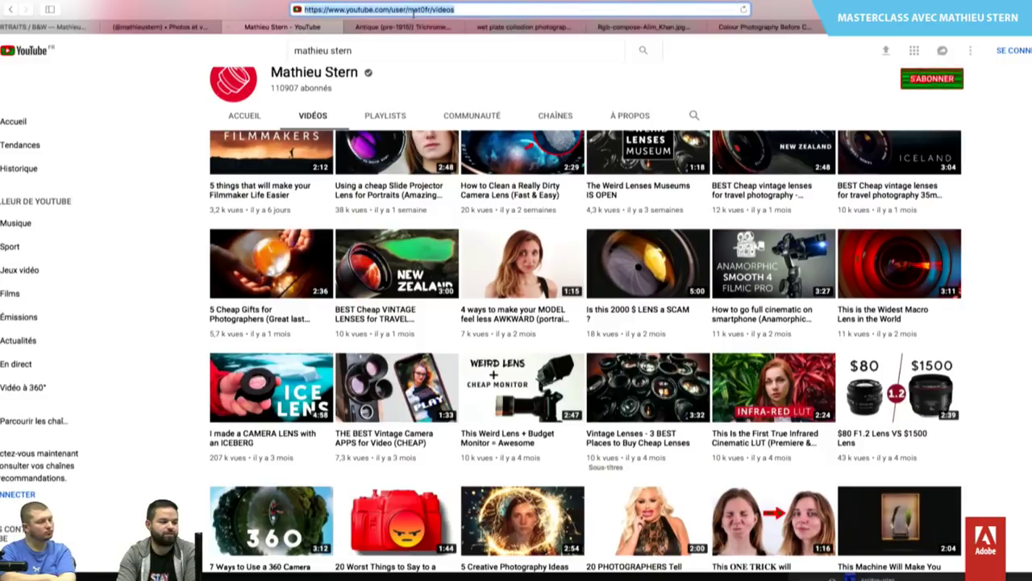
left_click(413, 29)
Scroll through the wet plate collodion image results, then return to the YouTube videos.
left_click(543, 26)
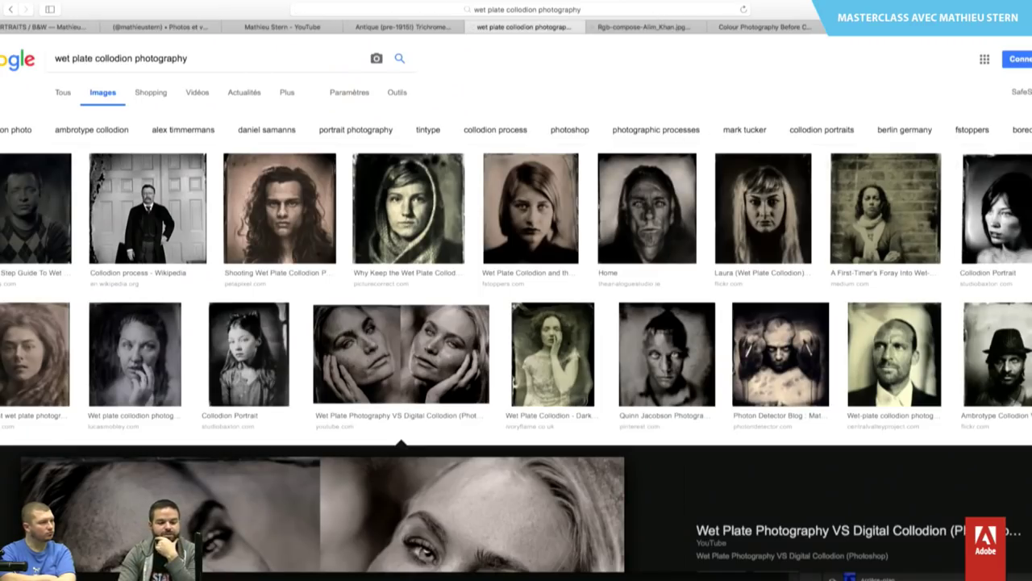
scroll(992, 218, "down", 2)
scroll(516, 291, "down", 5)
scroll(517, 290, "up", 3)
scroll(516, 291, "down", 5)
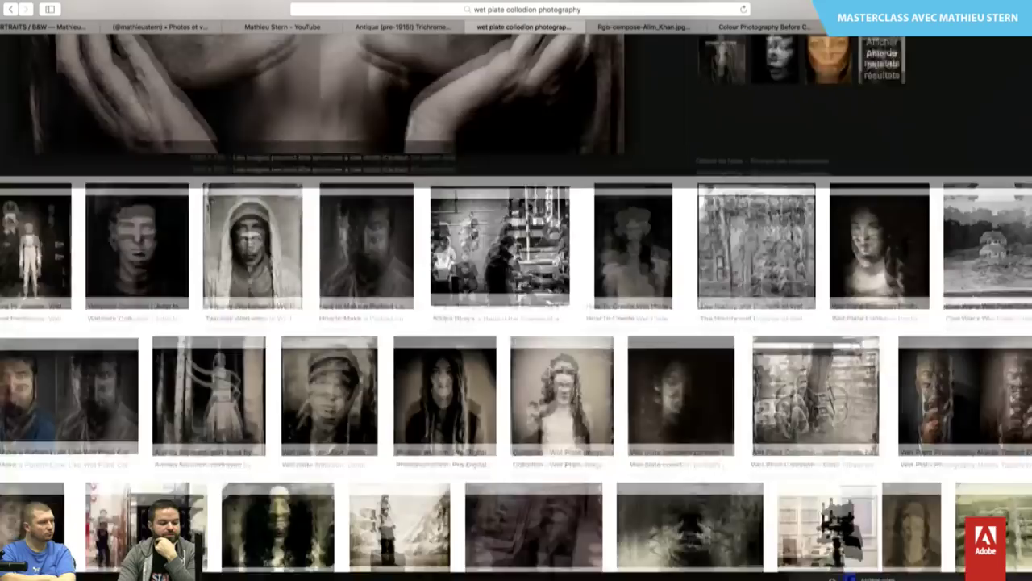
scroll(1020, 236, "down", 1)
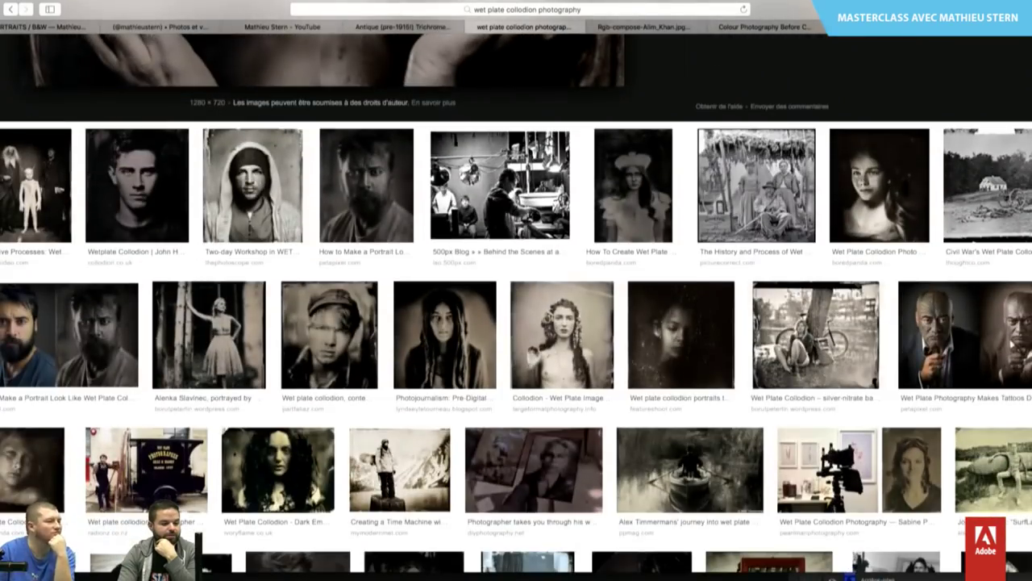
scroll(1019, 235, "down", 5)
scroll(1019, 236, "down", 3)
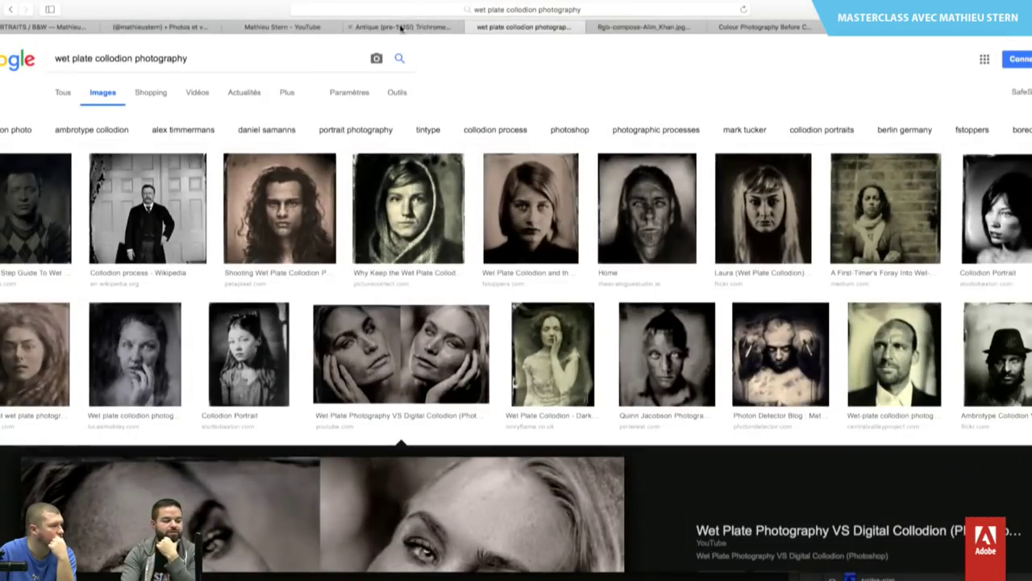
left_click(280, 28)
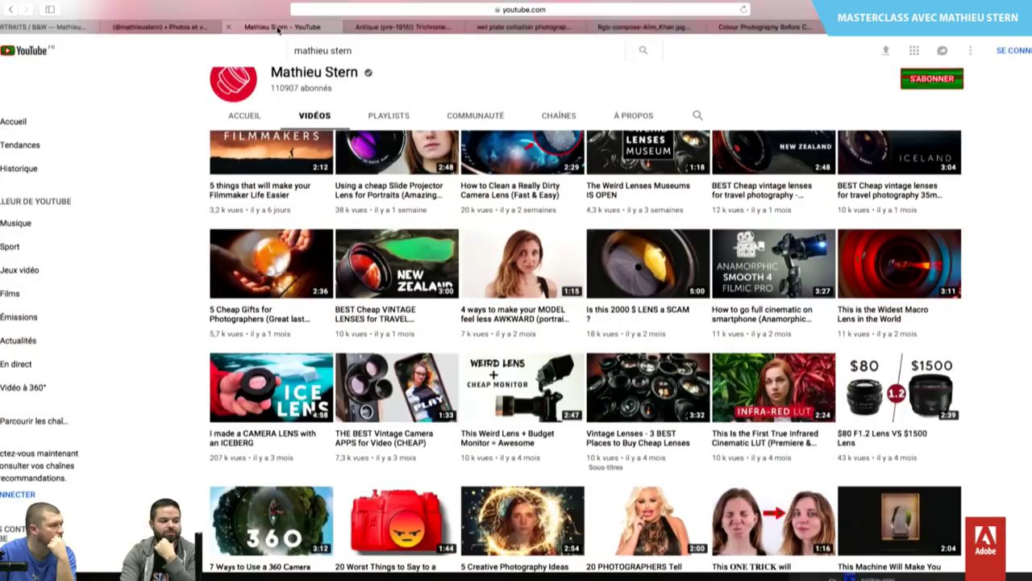
Return to mathieustern.com's B&W grid and view the leaf-shadow, then the profile portrait.
left_click(38, 28)
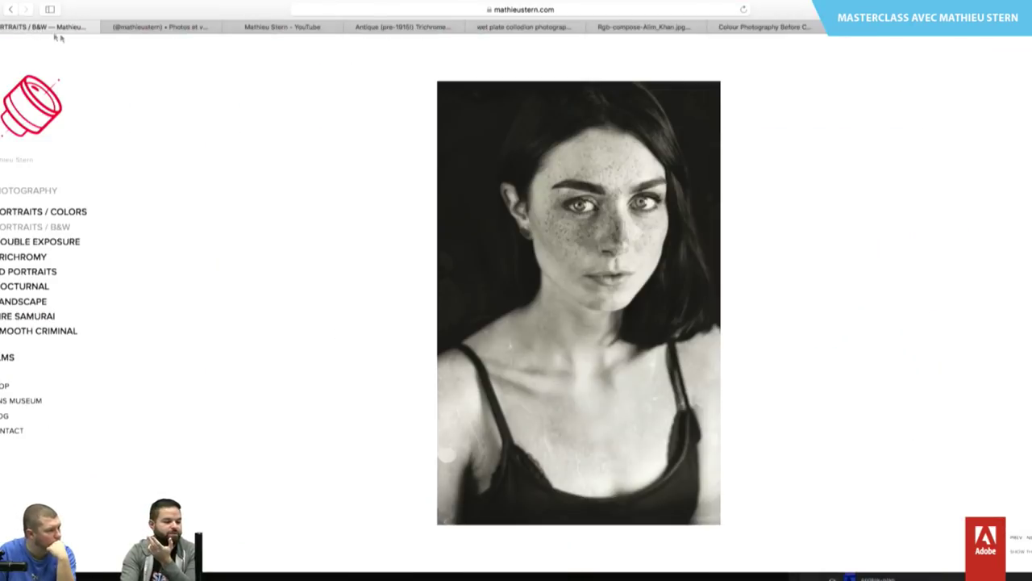
left_click(494, 288)
left_click(395, 285)
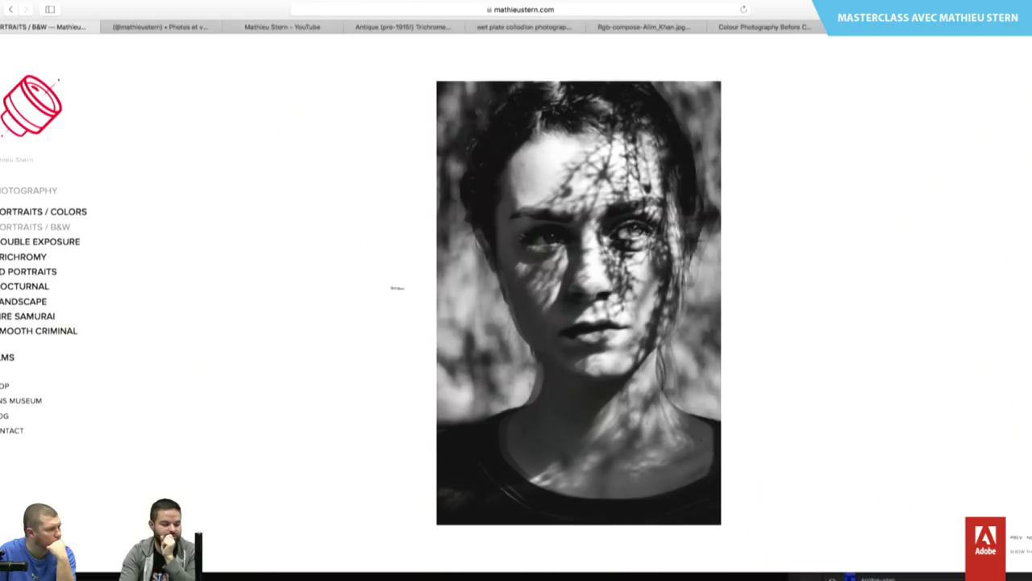
left_click(342, 295)
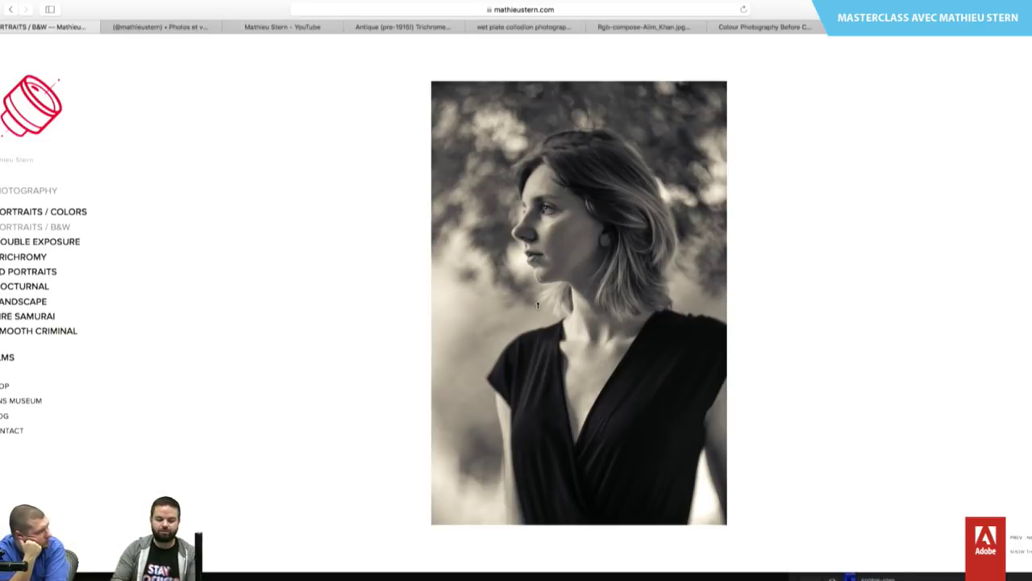
mouse_move(517, 576)
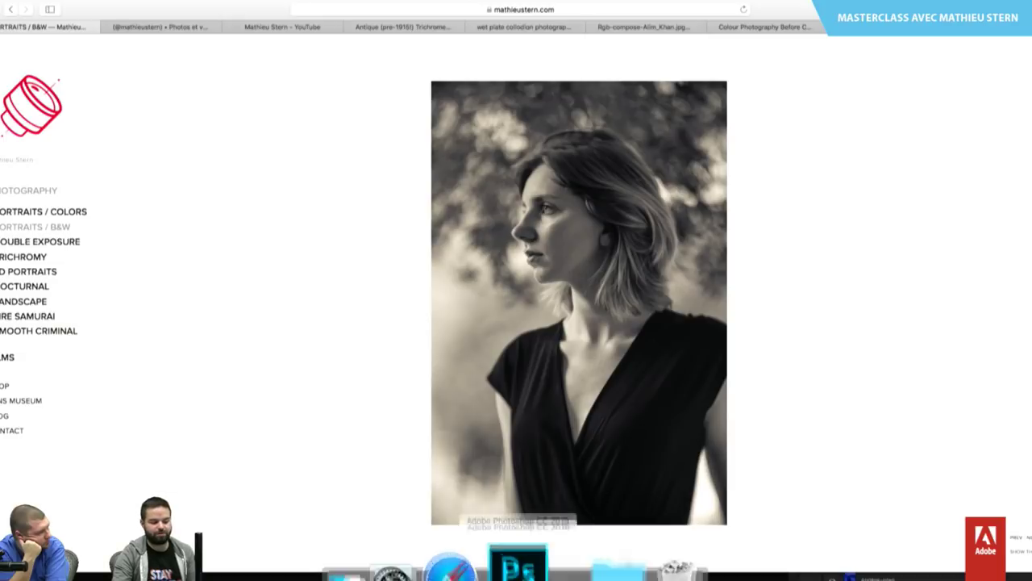
Add a Noir et blanc layer to DSC06844.ARW with Rouges at 84, viewed at 33.3%.
left_click(525, 562)
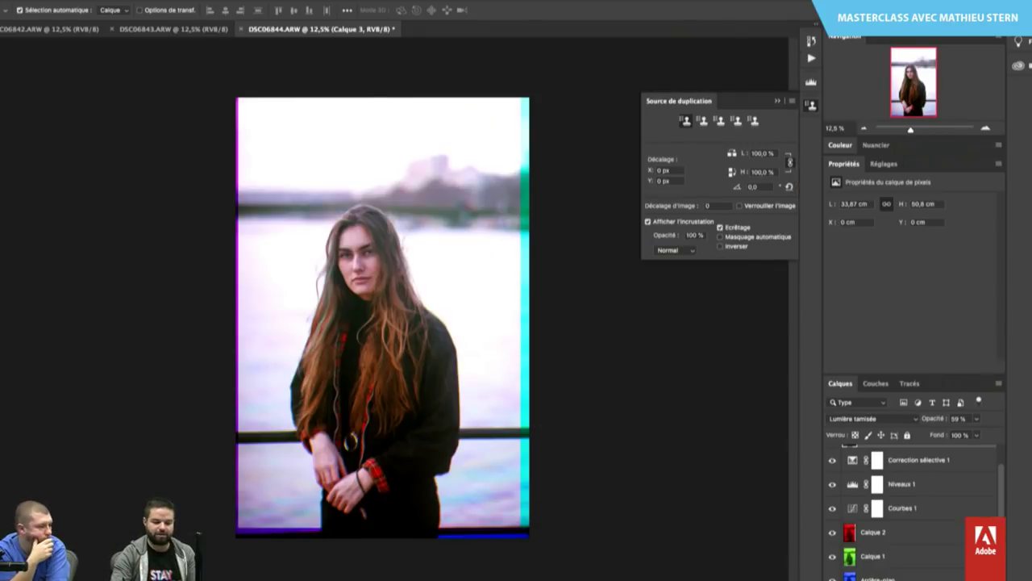
left_click(933, 577)
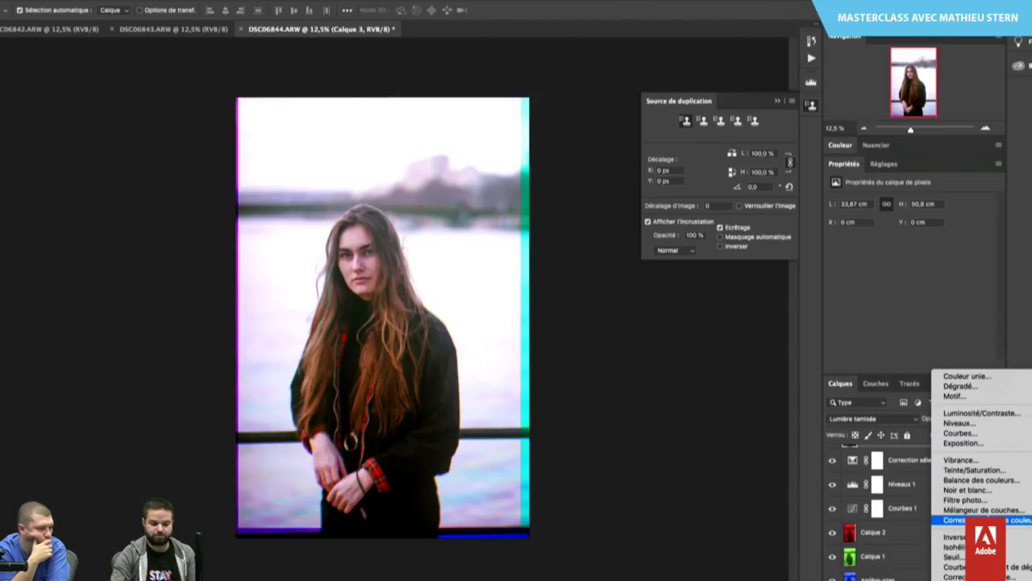
left_click(987, 489)
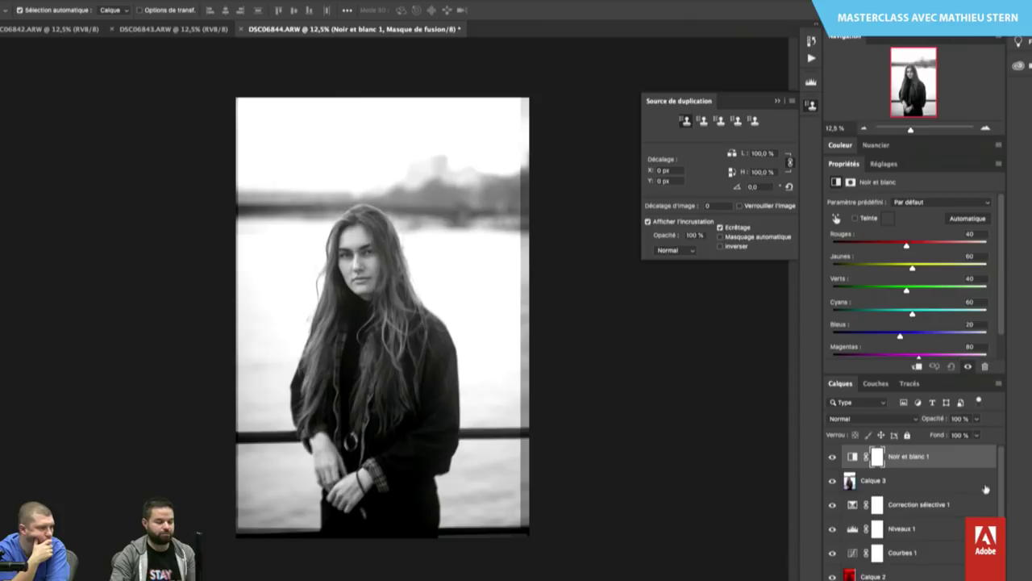
left_click_drag(908, 246, 926, 246)
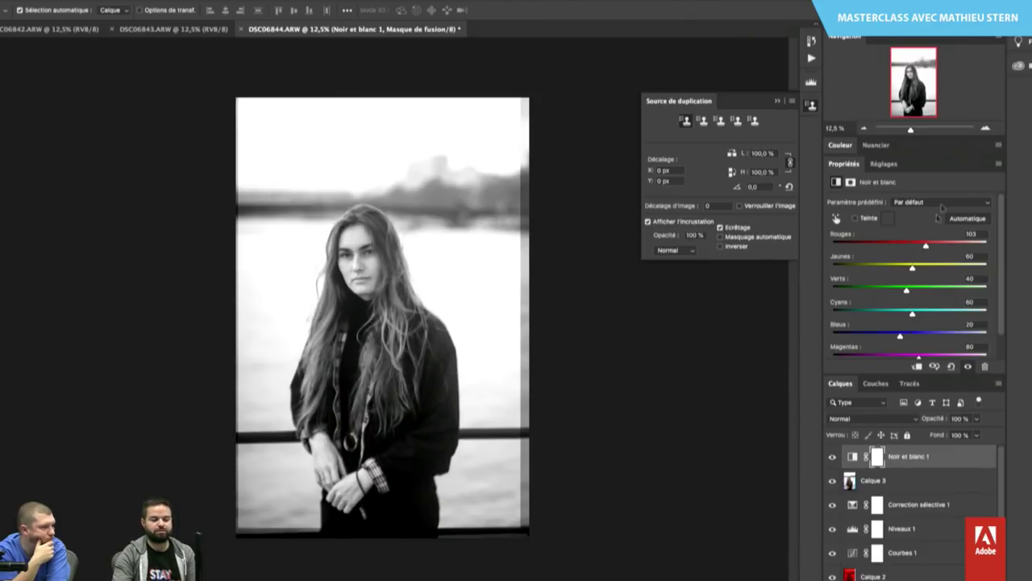
left_click(986, 128)
left_click(985, 128)
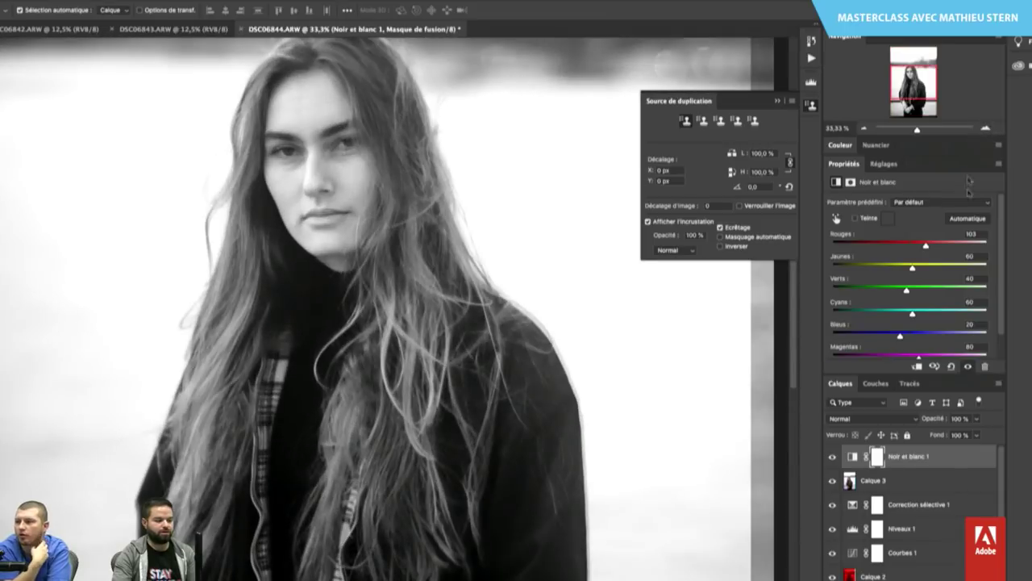
left_click_drag(926, 246, 919, 247)
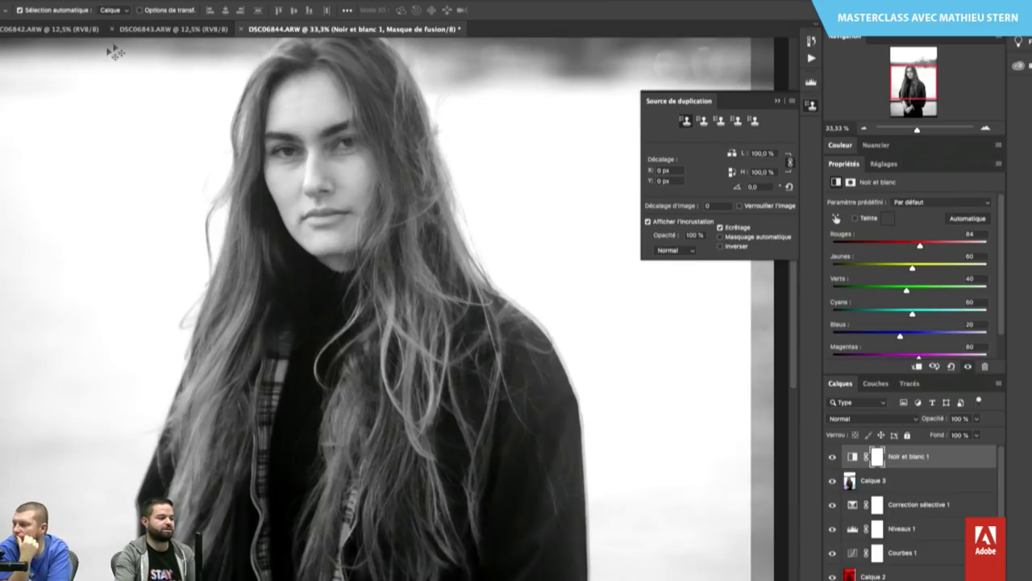
Browse to the SONY NEX card's DCIM > 100MSDCF folder in the Open dialog.
left_click(129, 29)
left_click(58, 31)
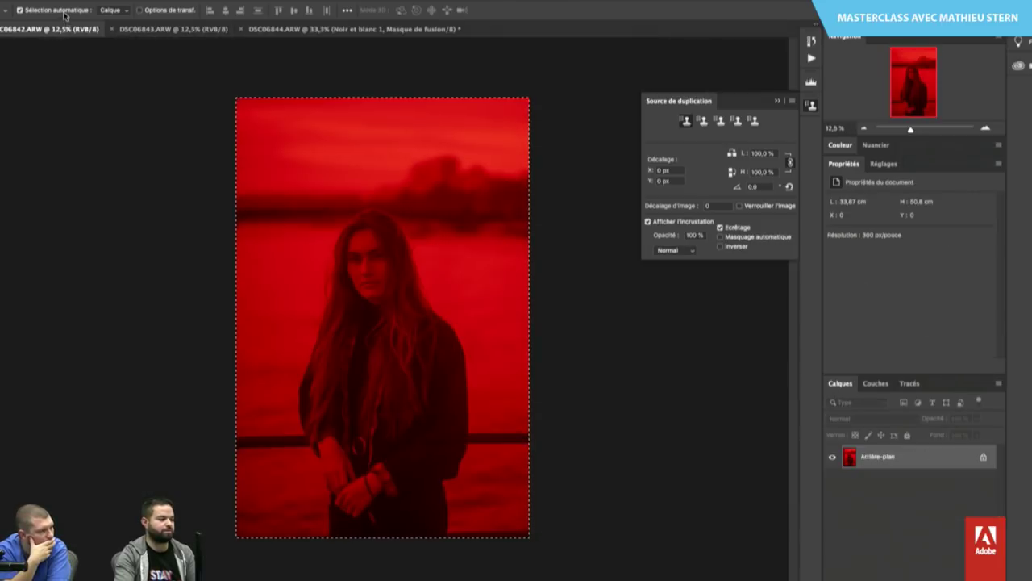
left_click(57, 0)
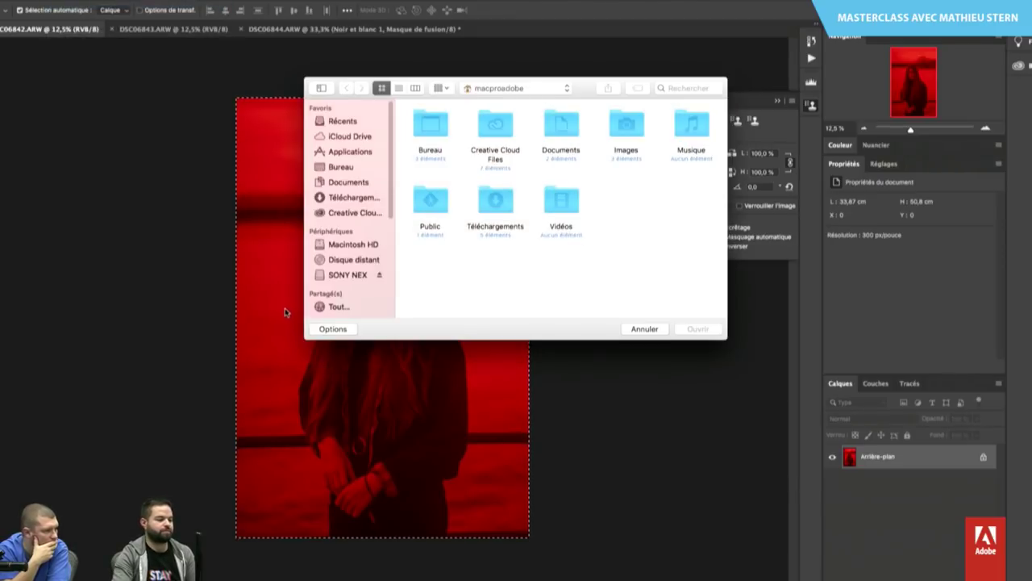
left_click(362, 276)
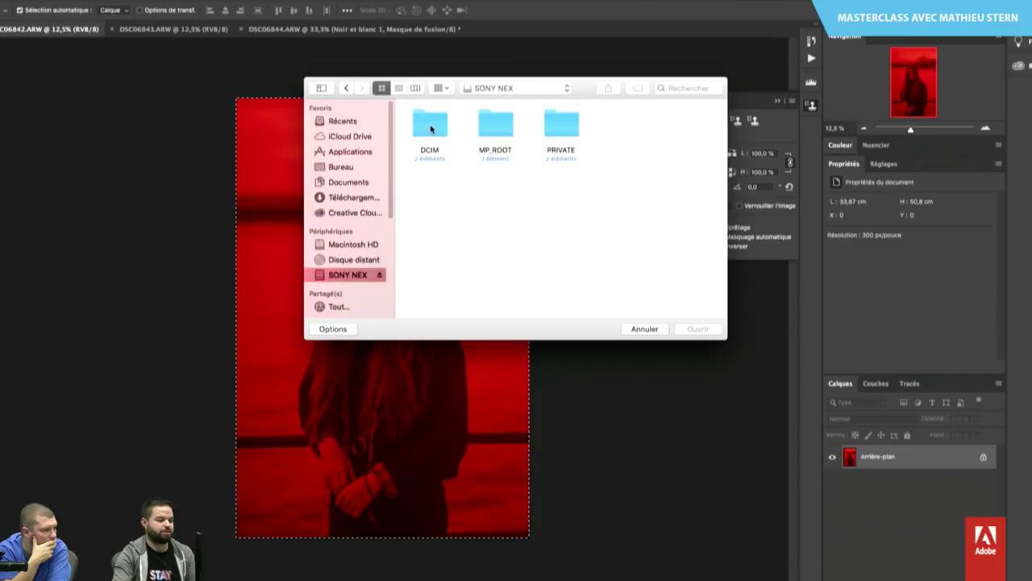
double_click(431, 129)
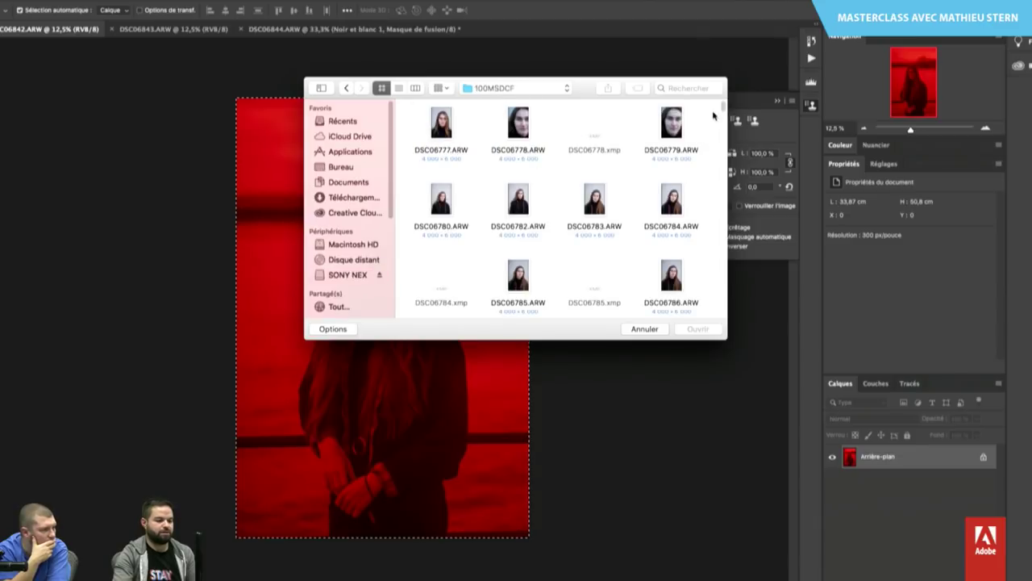
scroll(718, 114, "down", 10)
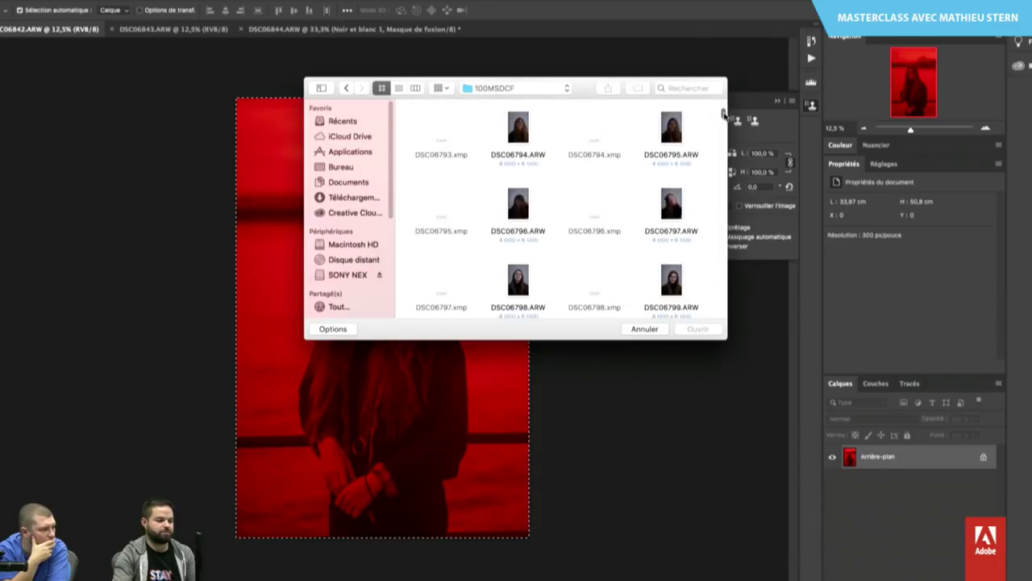
scroll(516, 151, "up", 5)
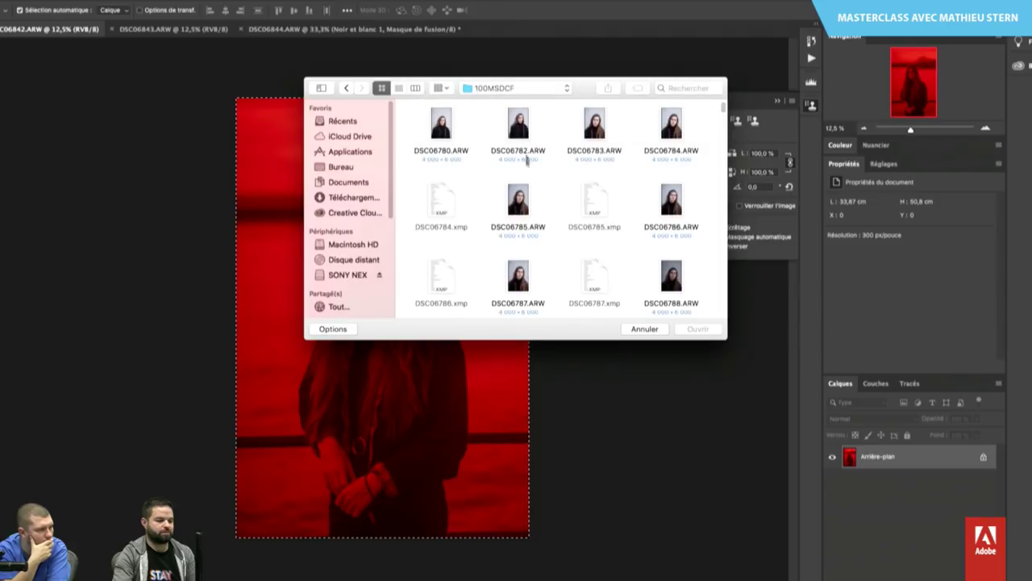
Open DSC06785.ARW through Camera Raw and accept the colour profile prompt.
double_click(520, 202)
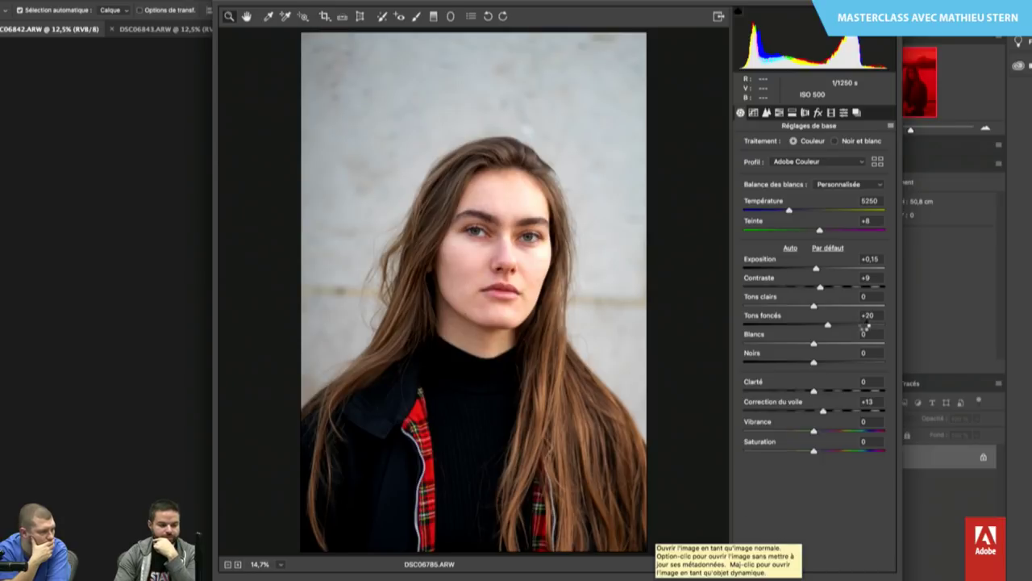
key("Return")
left_click(621, 356)
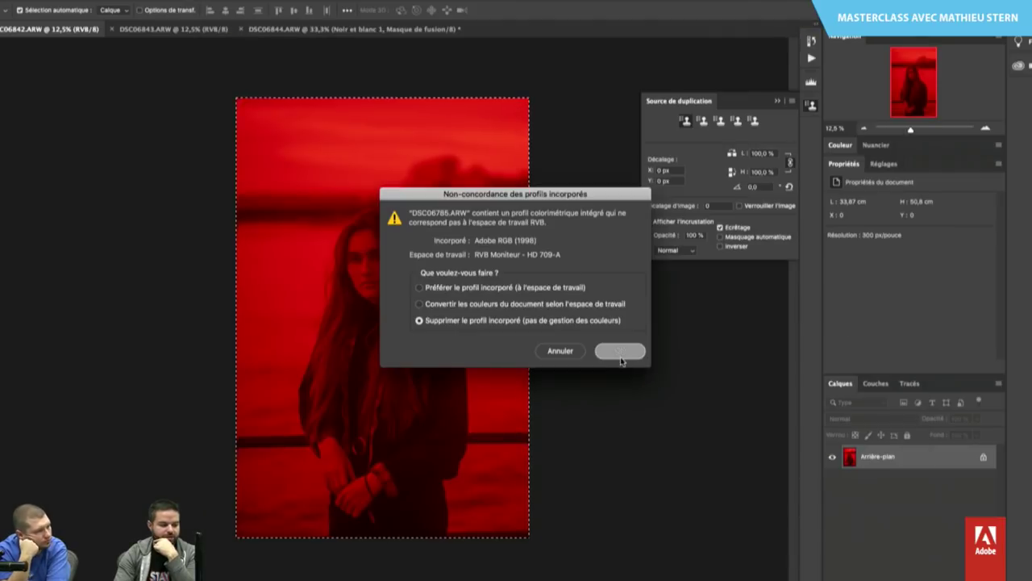
left_click(952, 570)
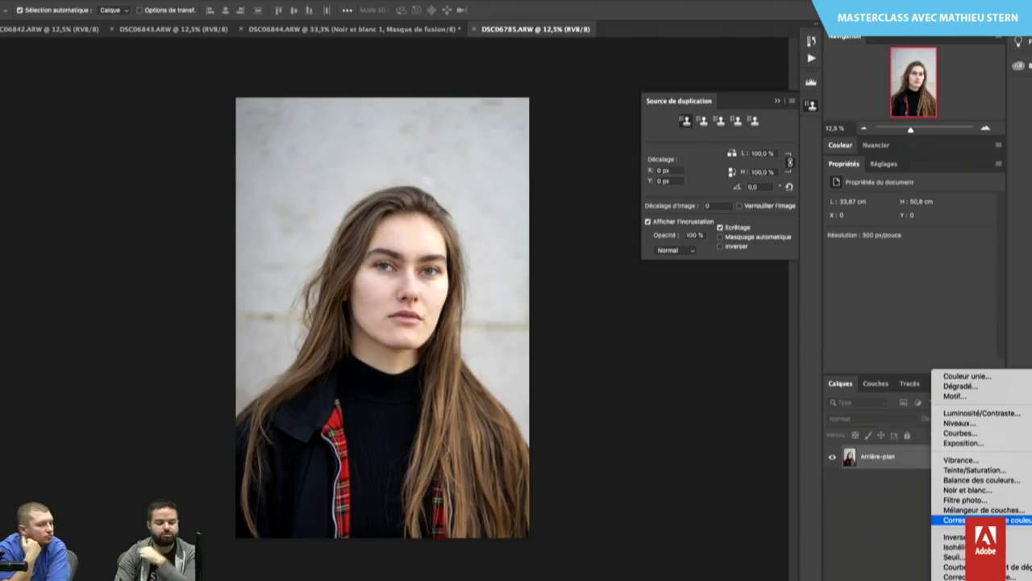
Add a monochrome Mélangeur de couches layer, raising blue and lowering red and green.
left_click(977, 510)
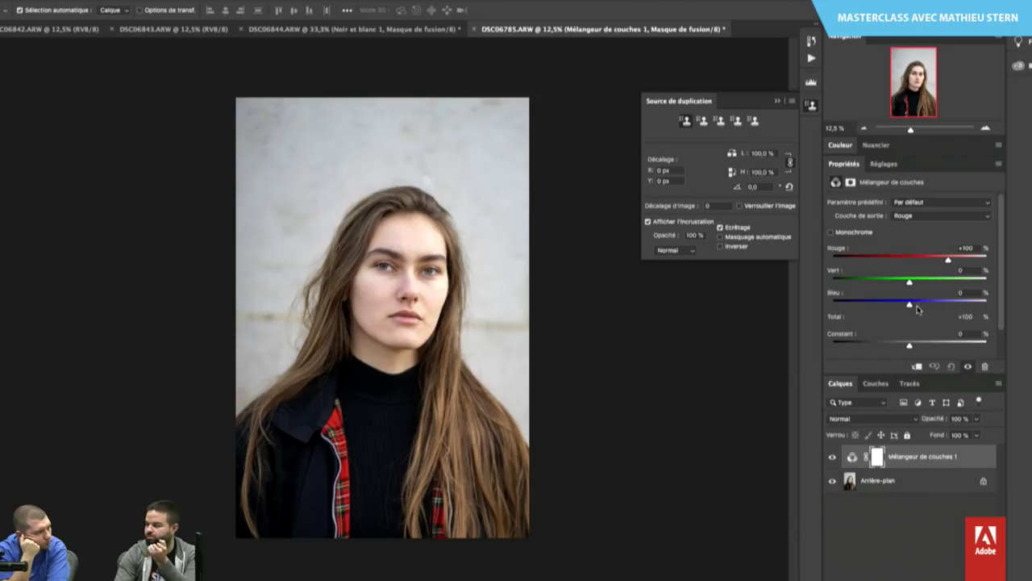
left_click(863, 234)
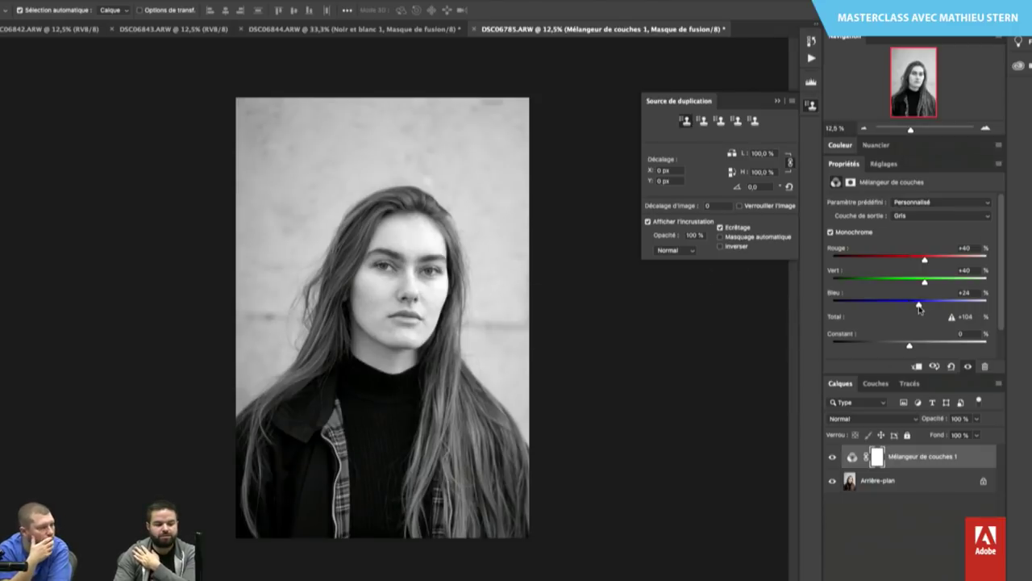
left_click_drag(917, 303, 994, 304)
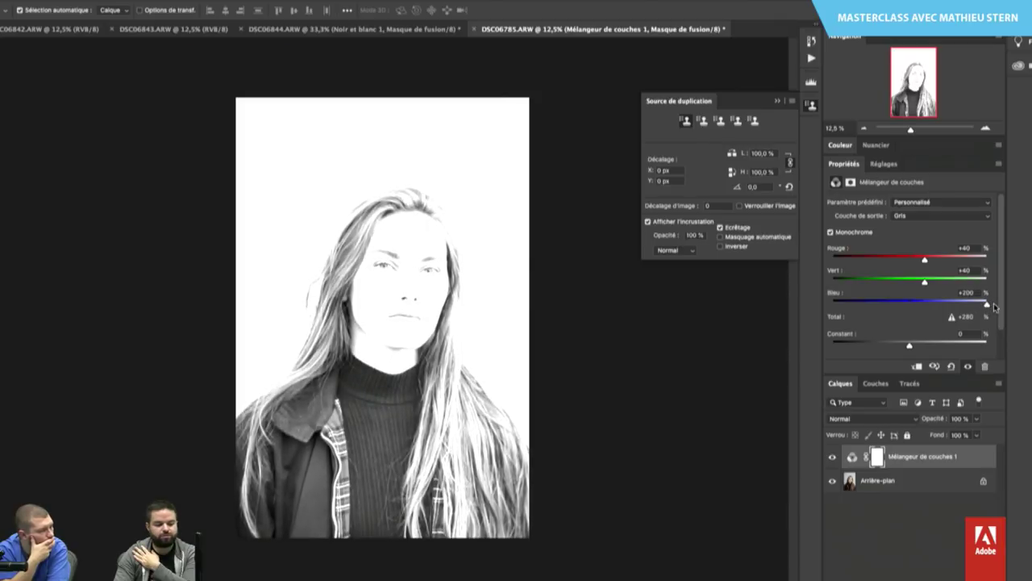
left_click_drag(930, 262, 864, 257)
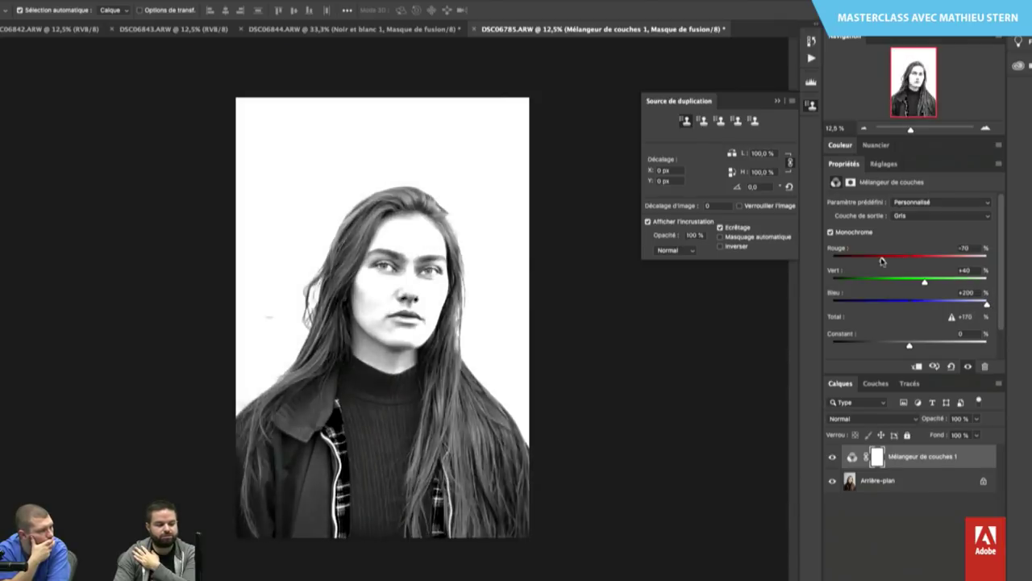
left_click_drag(925, 282, 915, 281)
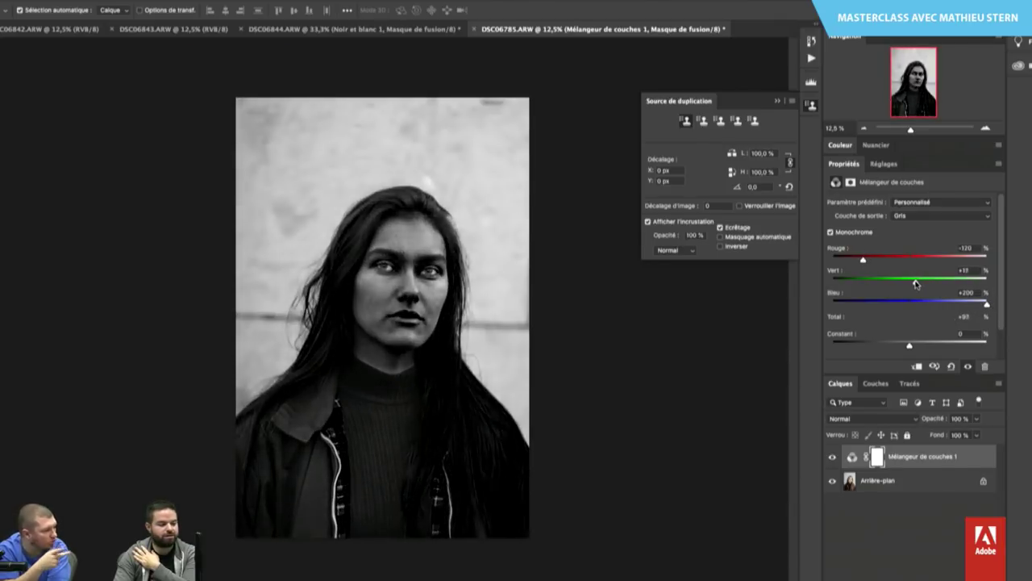
Inspect the face at 100%, then fine-tune the mix to Red -117, Green +50, Blue +188.
key("ctrl+plus")
key("ctrl+plus")
key("ctrl+plus")
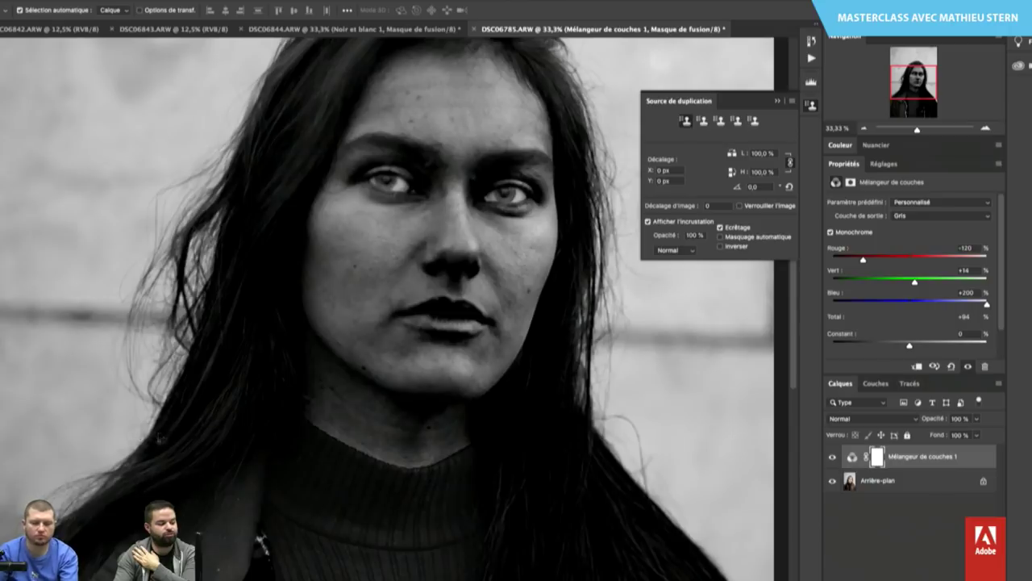
left_click_drag(914, 81, 931, 79)
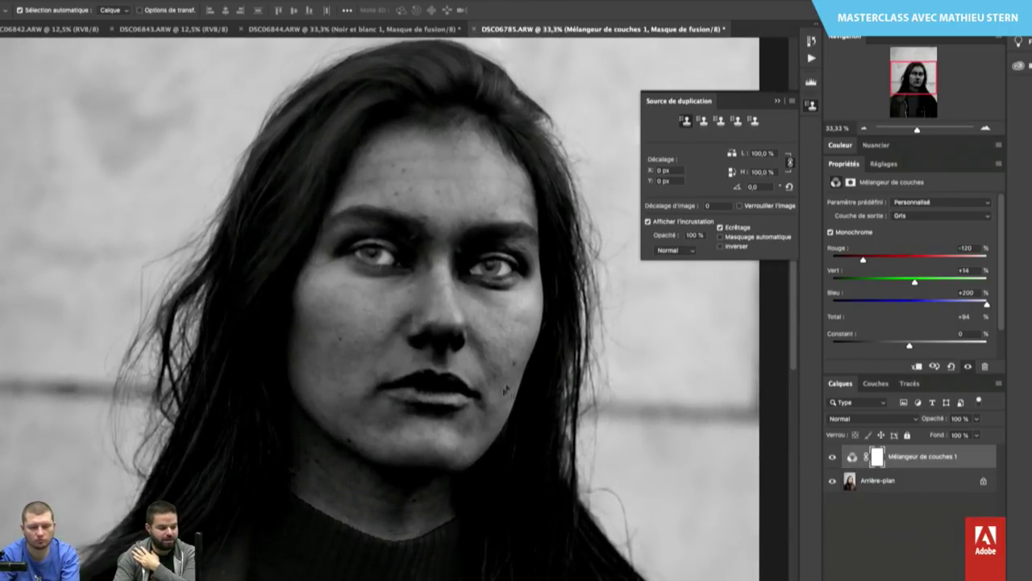
left_click(987, 127)
left_click(986, 127)
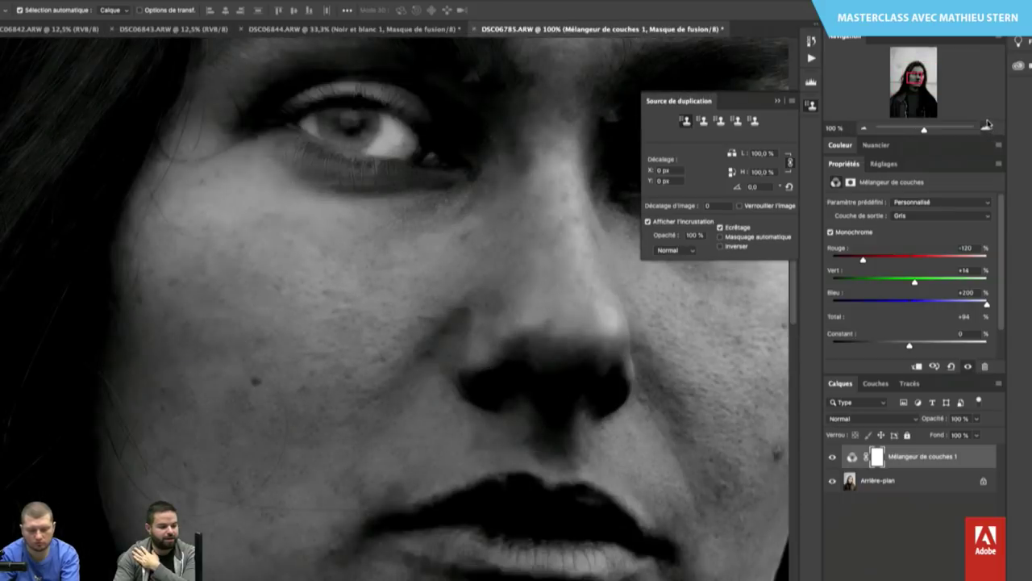
left_click_drag(915, 81, 915, 80)
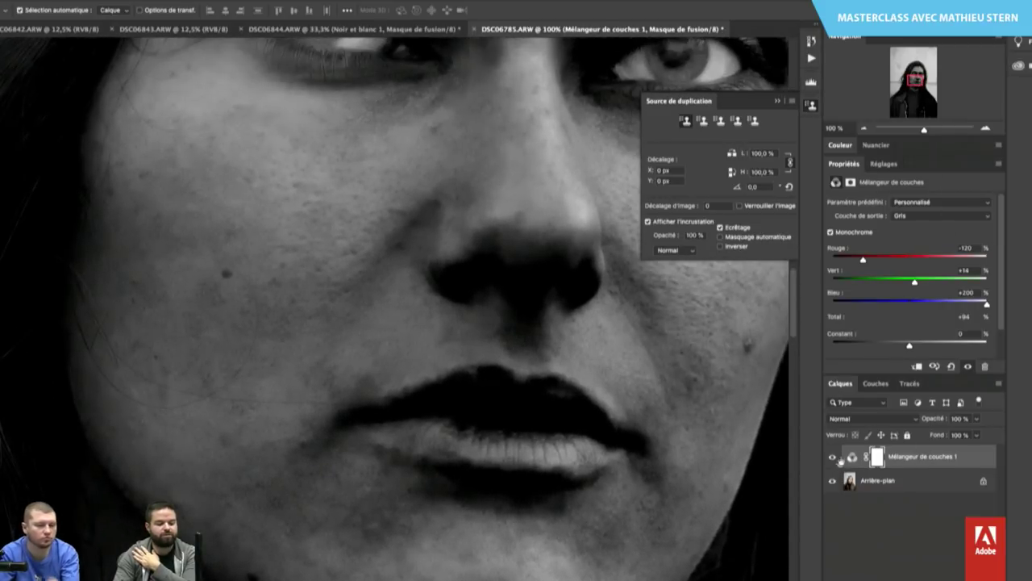
left_click(865, 129)
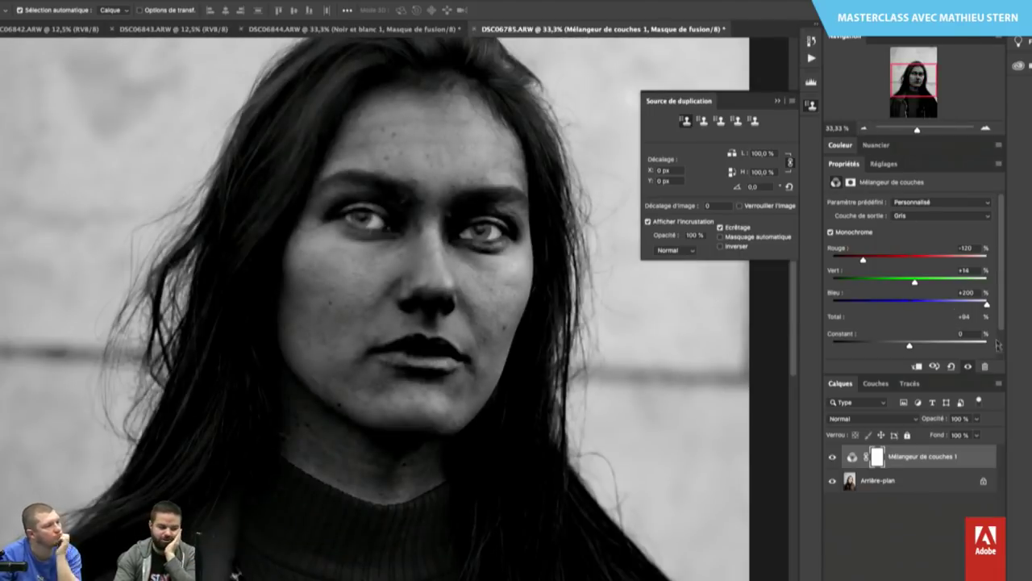
mouse_move(989, 305)
left_mouse_down()
mouse_move(968, 305)
mouse_move(983, 305)
left_mouse_up()
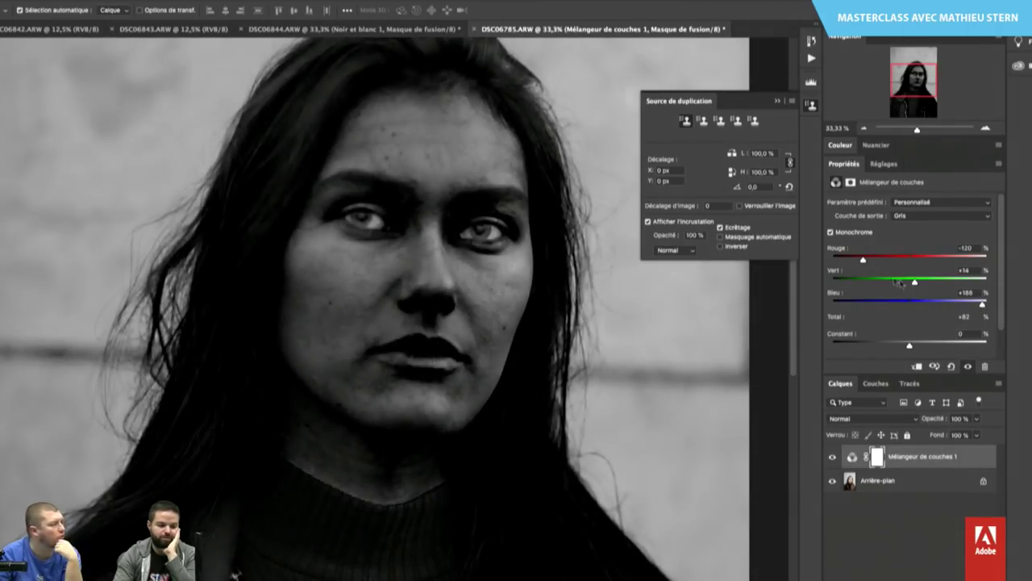
left_click_drag(915, 281, 930, 281)
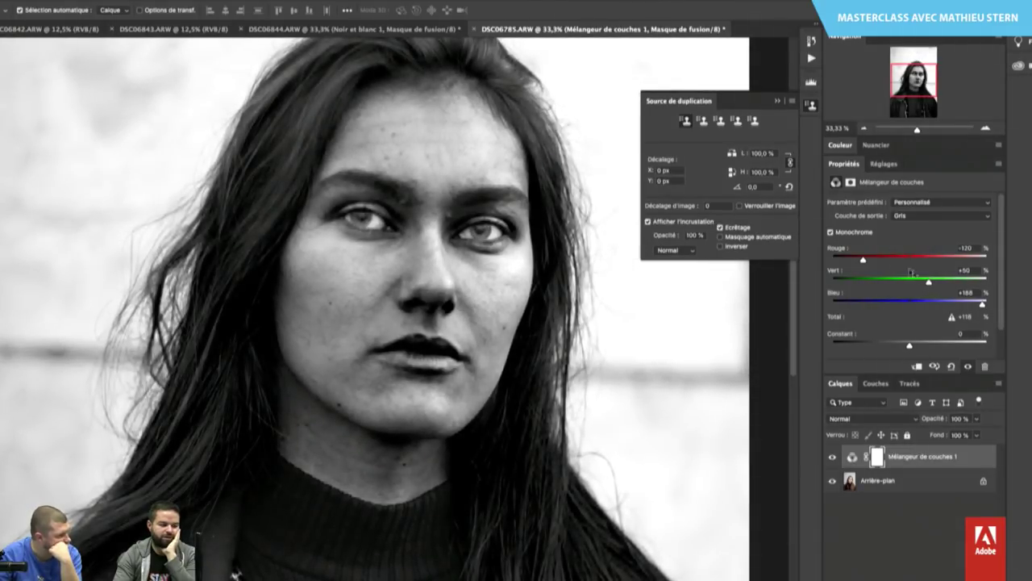
left_click_drag(863, 261, 864, 257)
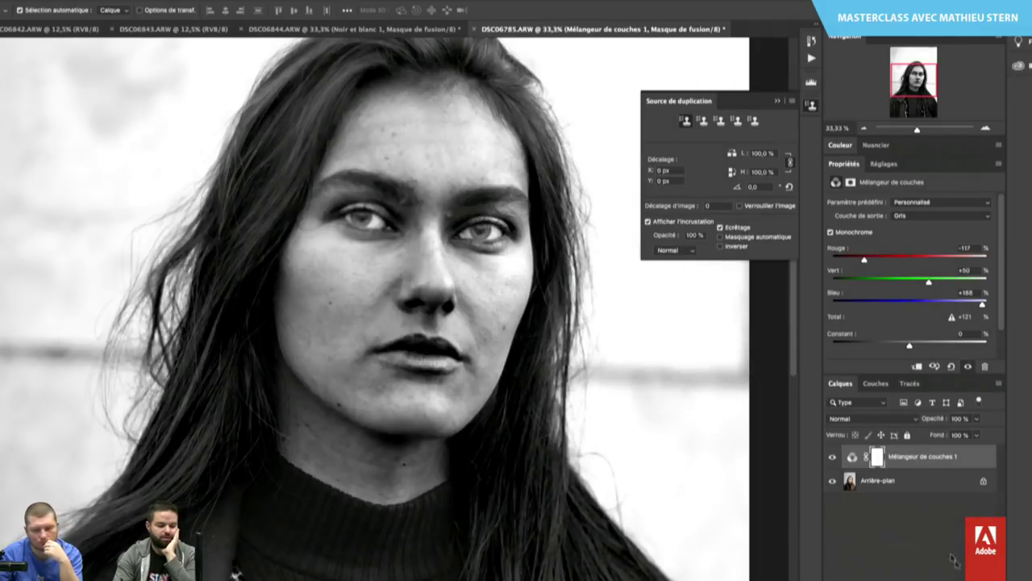
left_click(934, 574)
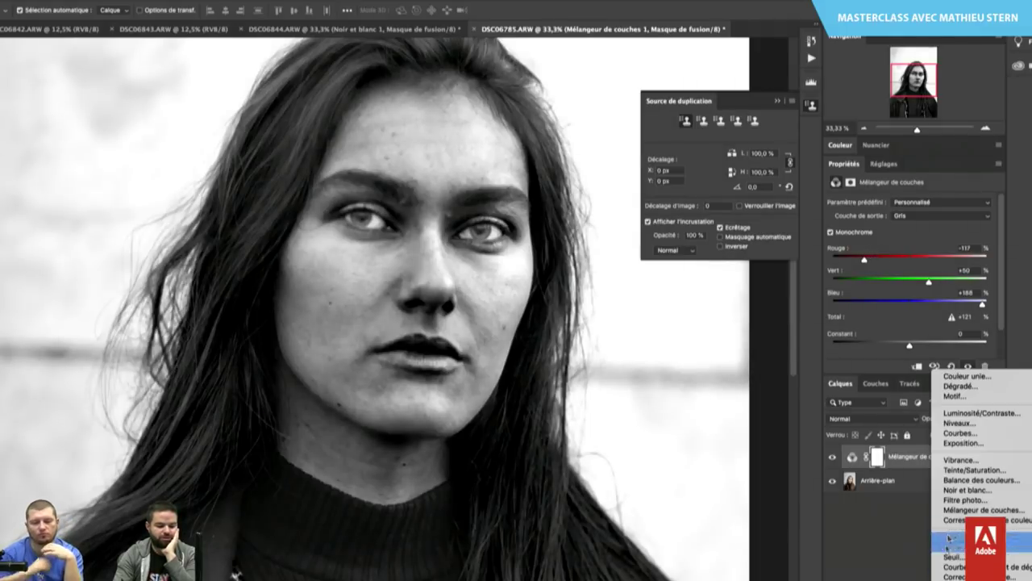
Add a Levels adjustment layer with input levels 18 / 1.32 / 255.
left_click(973, 421)
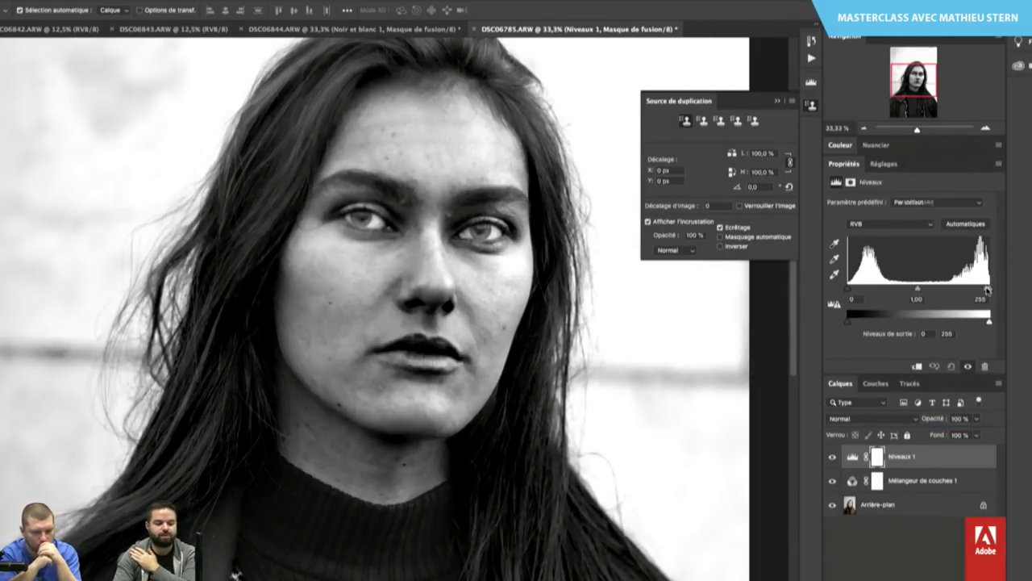
mouse_move(990, 288)
left_mouse_down()
mouse_move(975, 289)
mouse_move(989, 289)
left_mouse_up()
left_click_drag(917, 289, 857, 289)
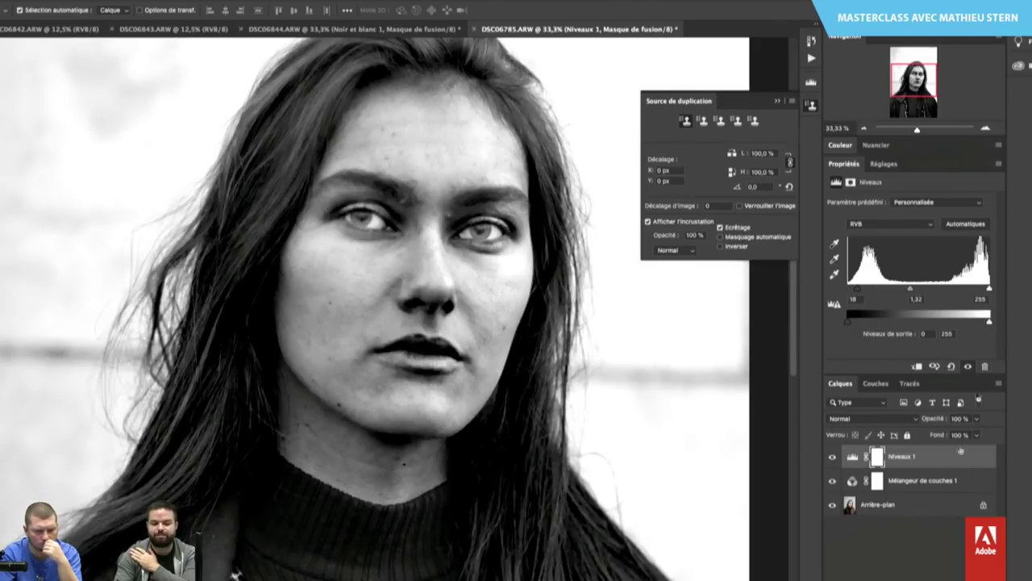
Zoom out to 12.5% and hide both adjustment layers to compare with the colour original.
left_click(864, 127)
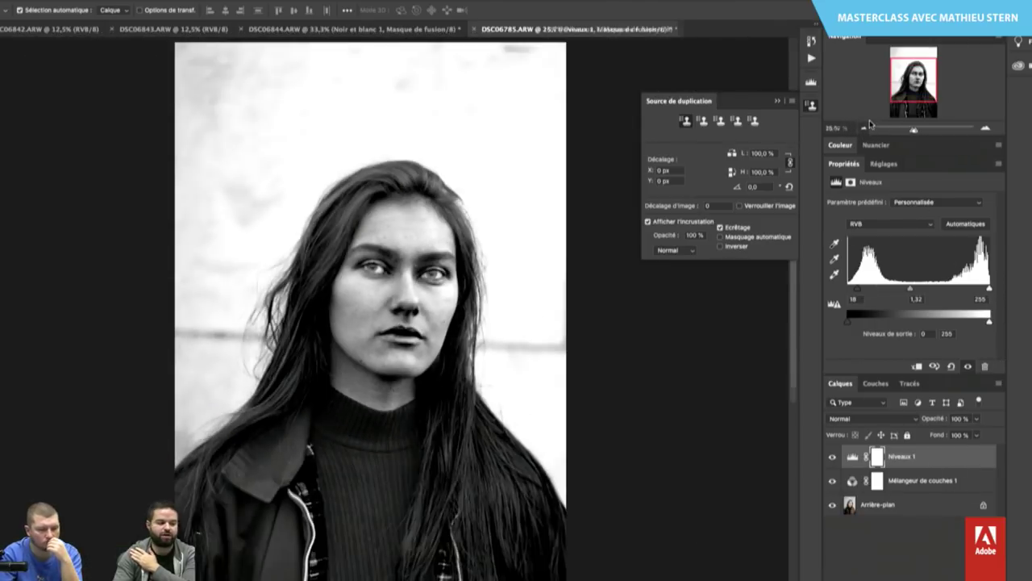
left_click(869, 122)
left_click(869, 128)
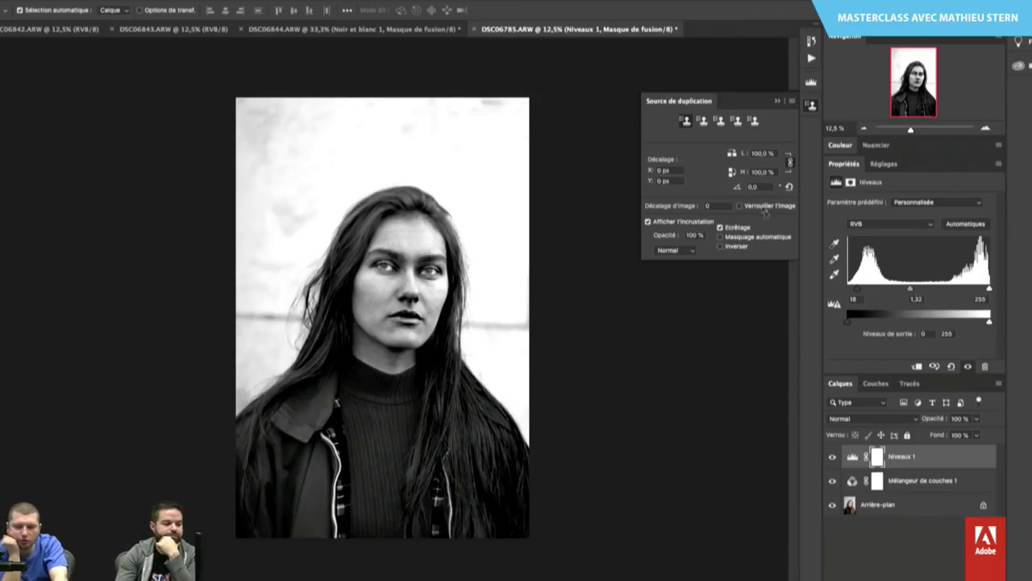
left_click_drag(834, 459, 830, 484)
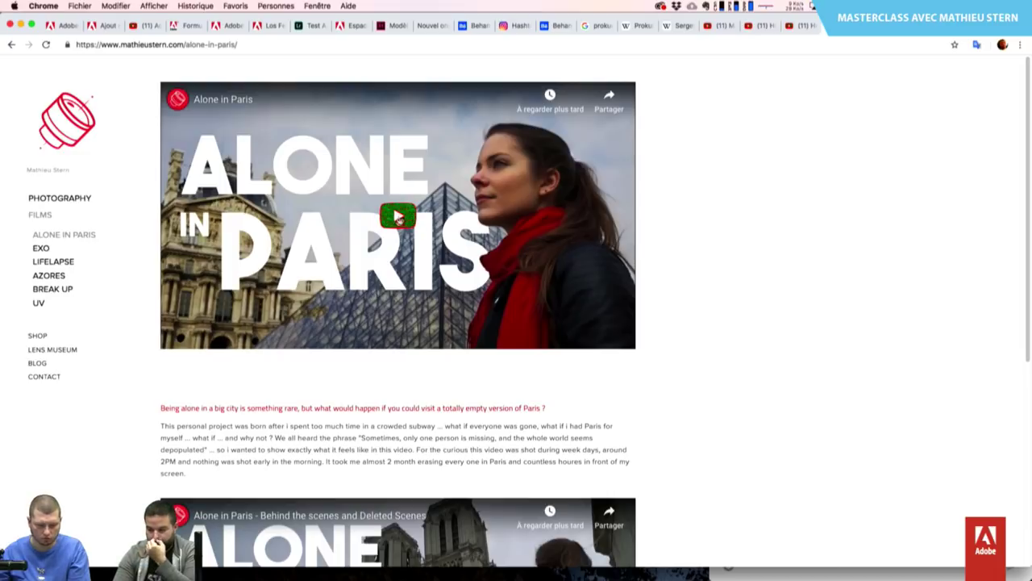
Play the Alone in Paris film fullscreen from about 0:50, dismissing the ad banner.
left_click(398, 217)
left_click(303, 330)
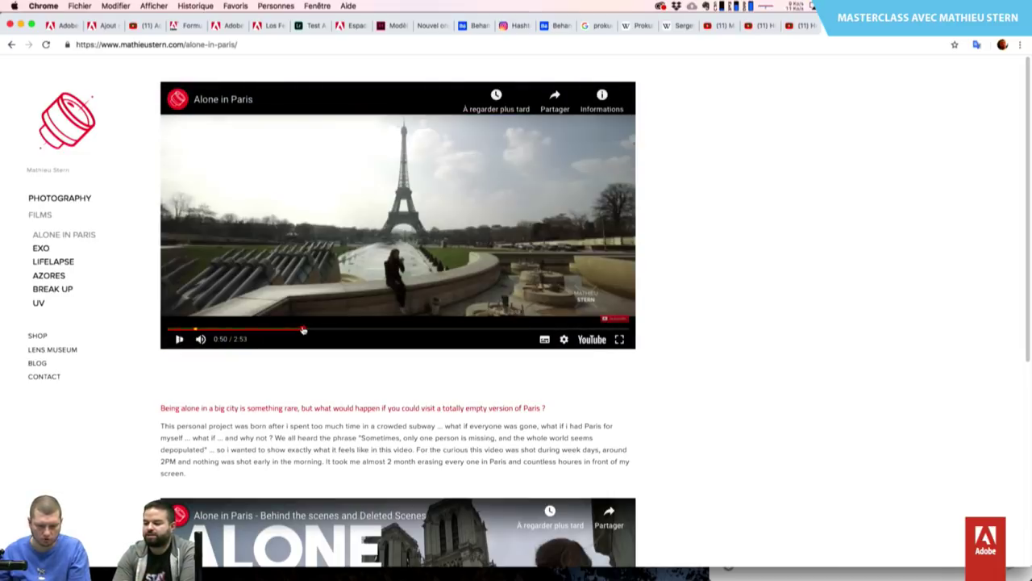
left_click(620, 339)
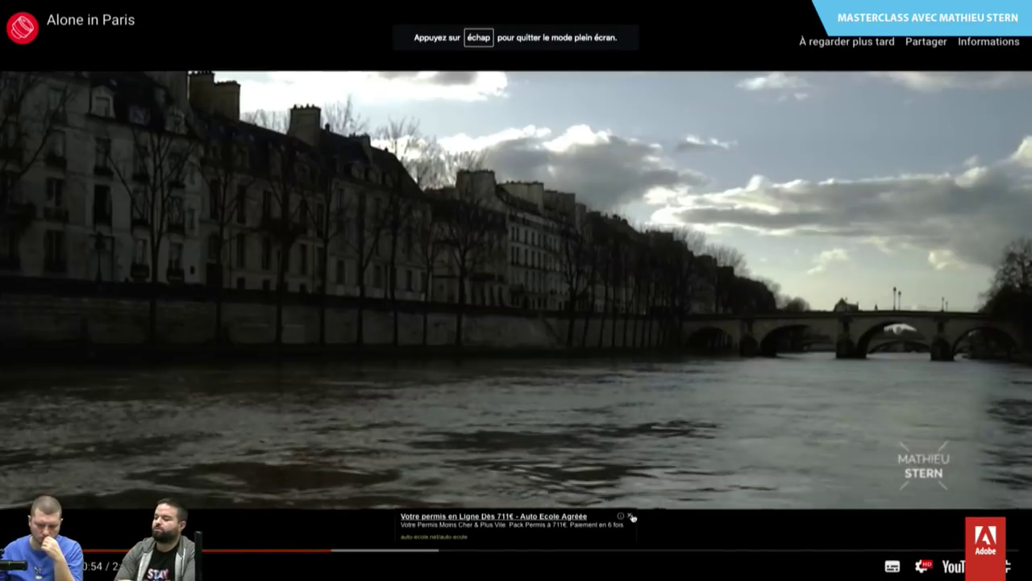
left_click(633, 517)
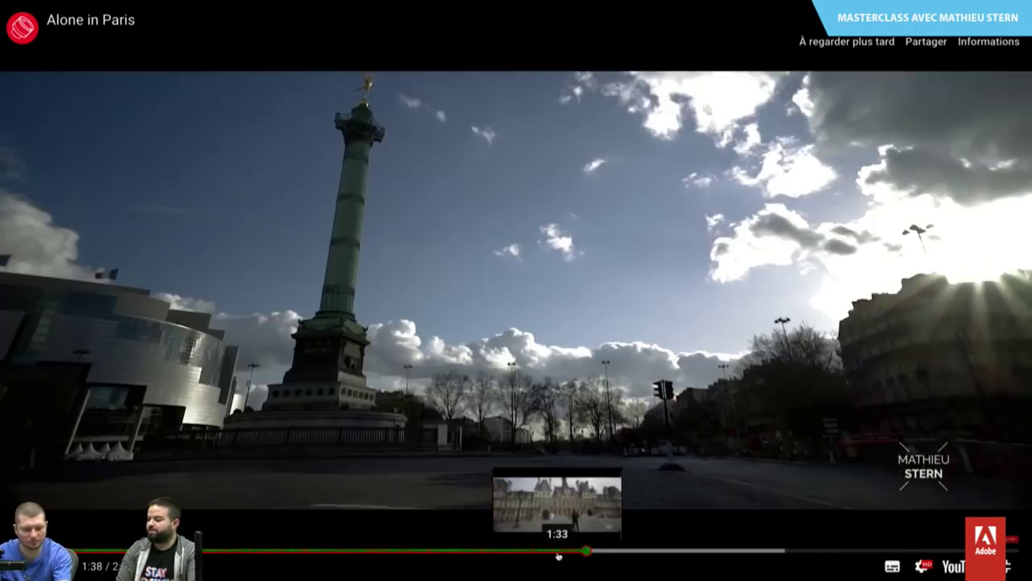
Play the behind-the-scenes video fullscreen from about 0:16, closing the overlay ad.
key("Escape")
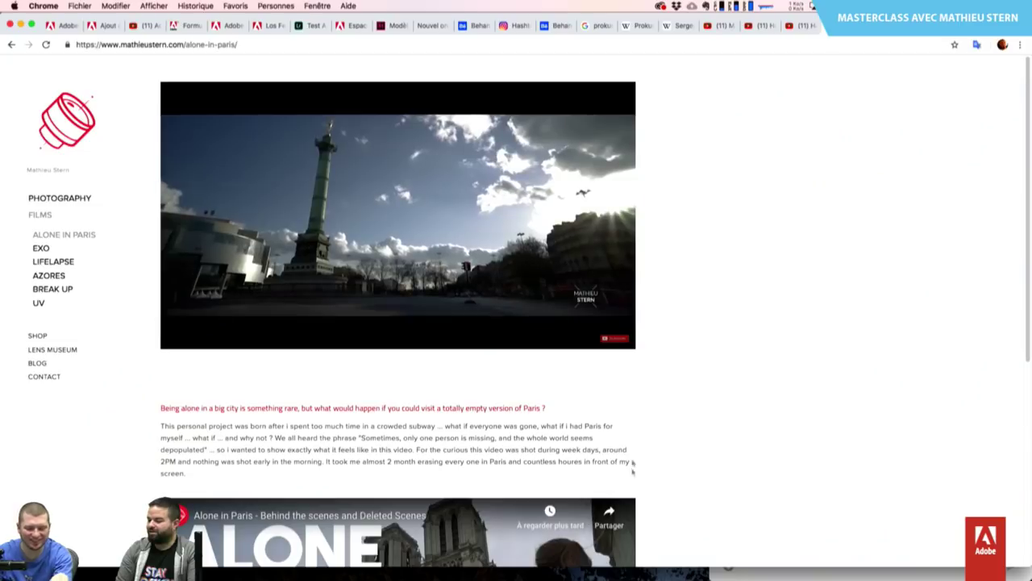
scroll(678, 392, "down", 2)
scroll(675, 392, "down", 2)
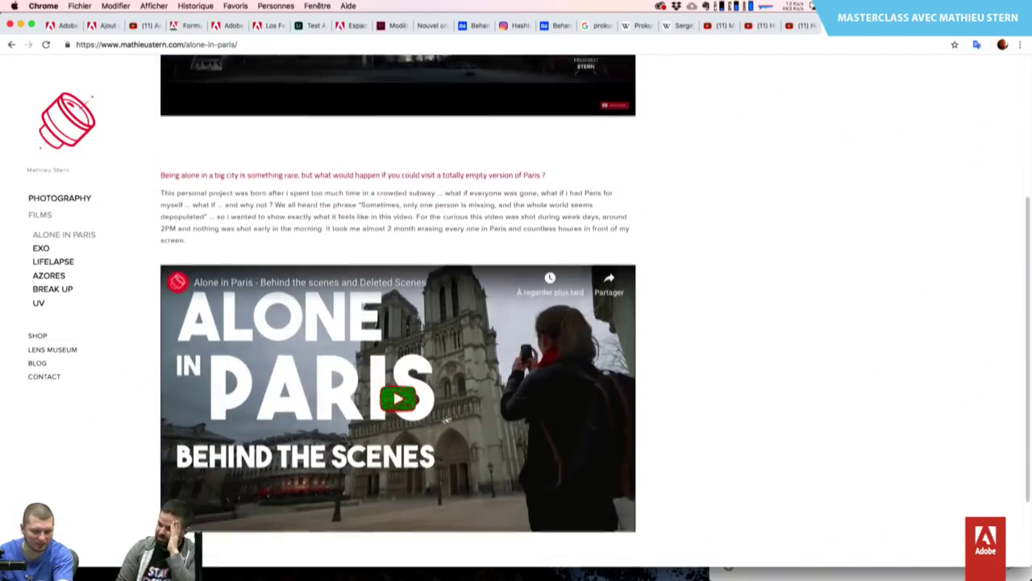
left_click(429, 394)
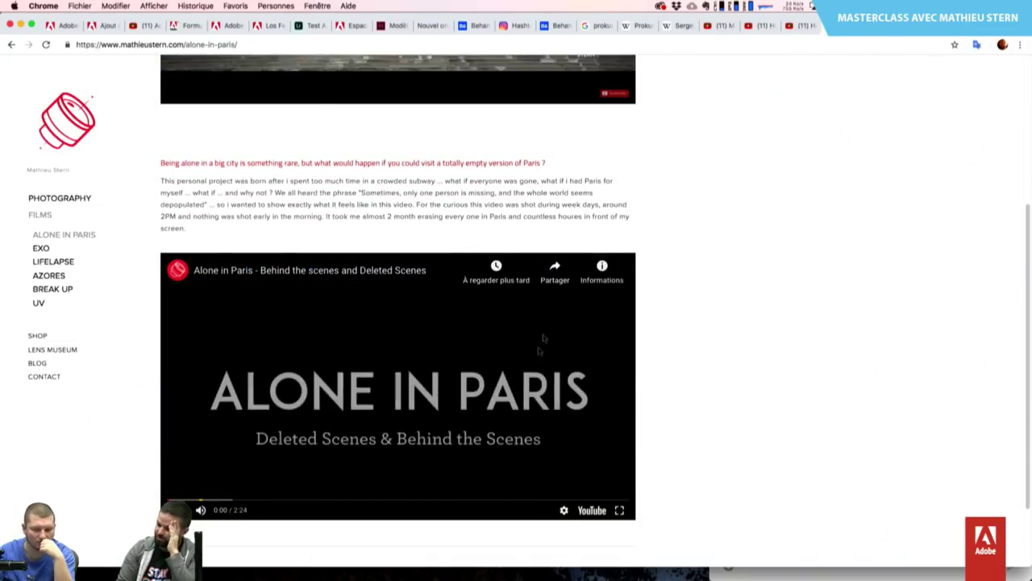
left_click(620, 510)
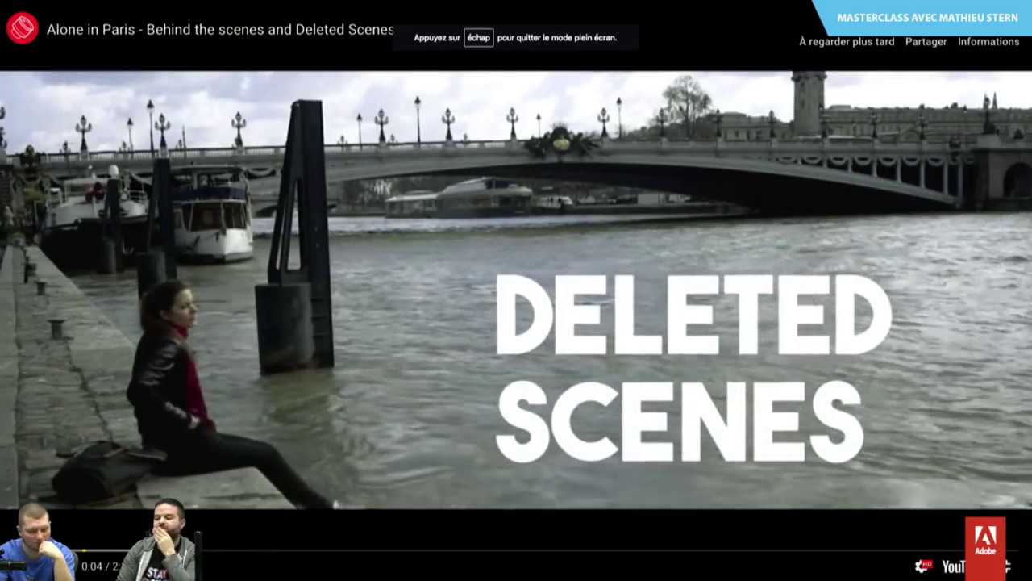
left_click(122, 551)
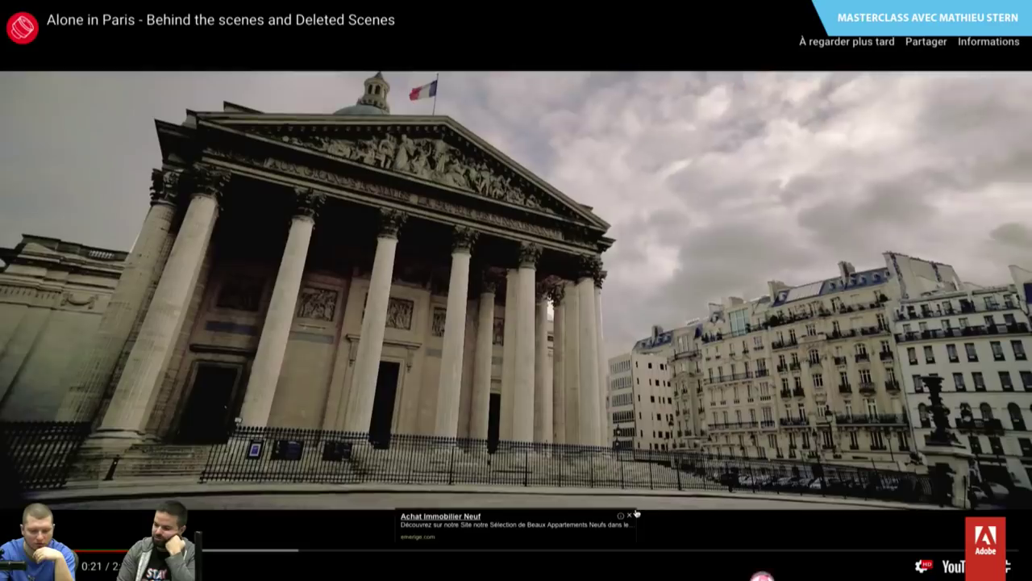
left_click(633, 514)
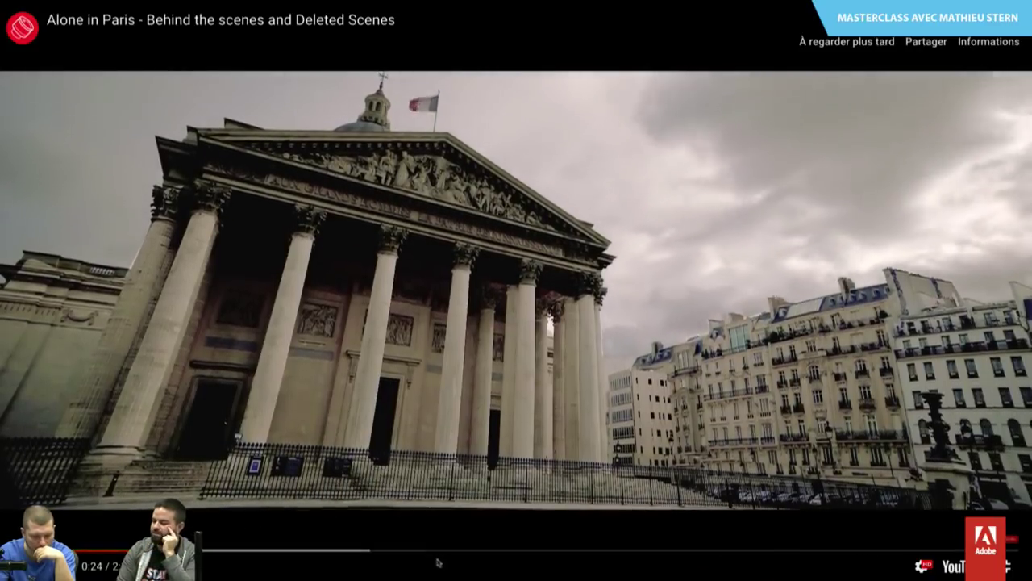
Seek the behind-the-scenes video to the Notre-Dame shot at 1:47, then fullscreen at 1:36.
key("Escape")
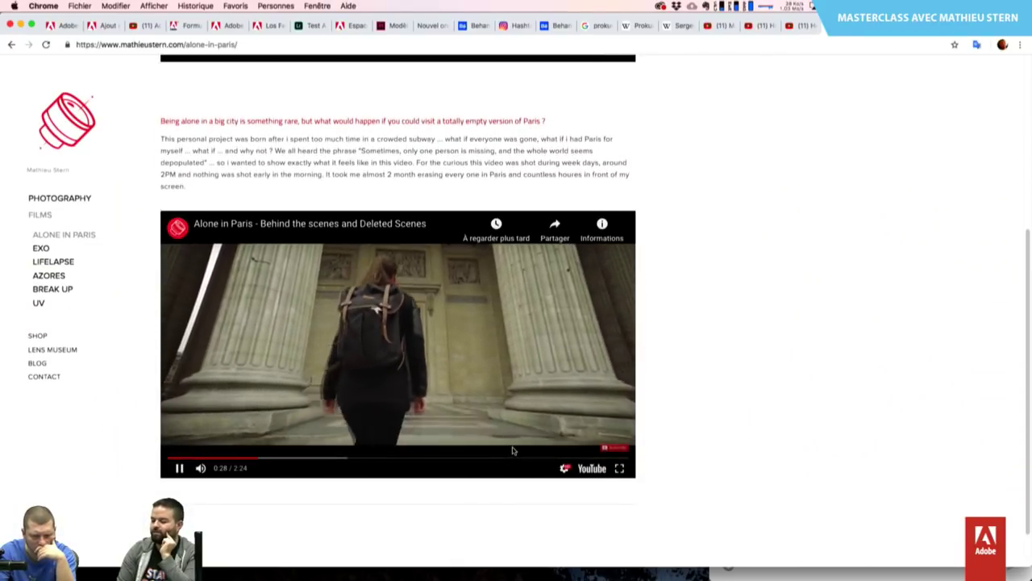
left_click(513, 462)
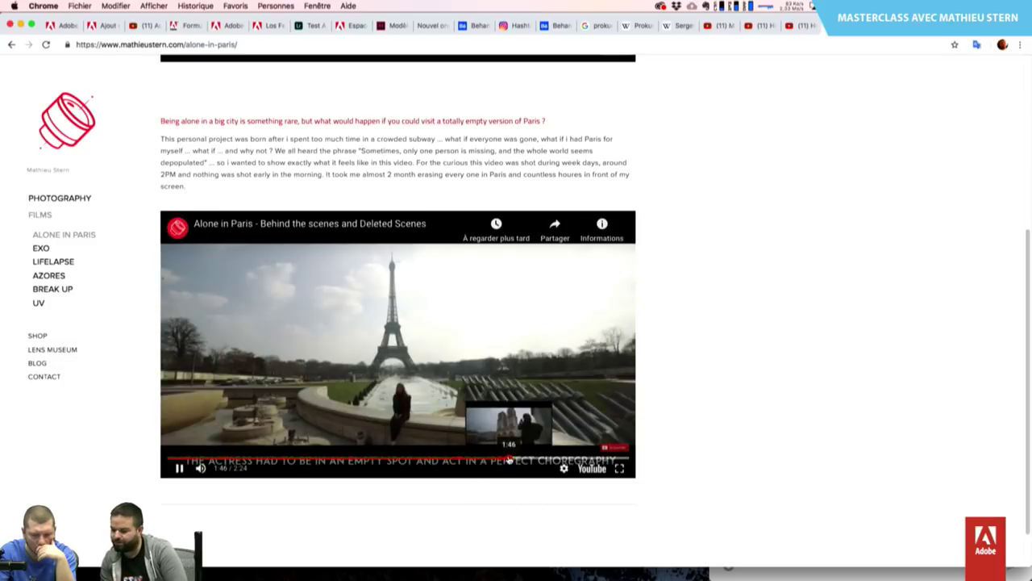
left_click(511, 457)
left_click(619, 467)
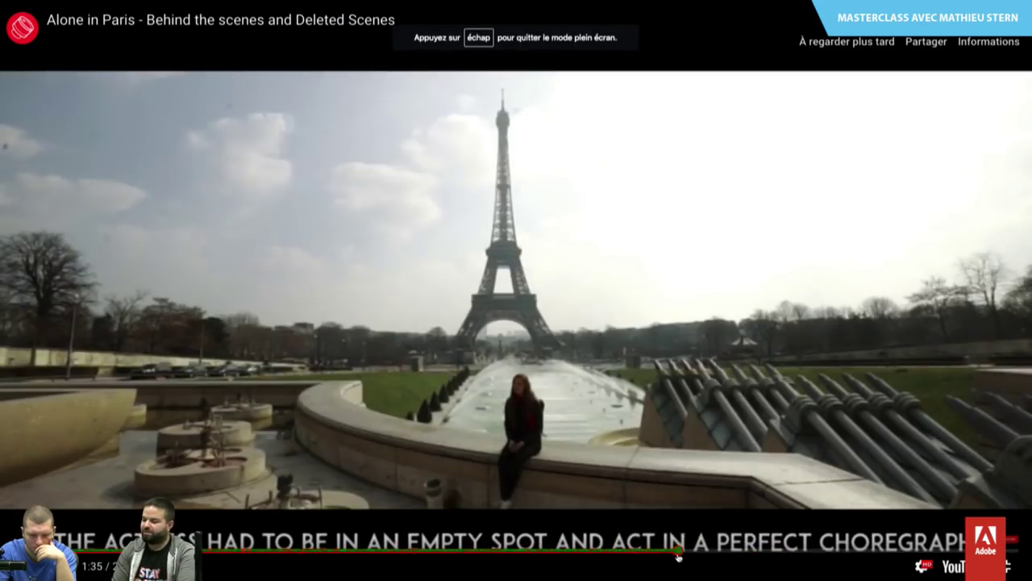
left_click(685, 550)
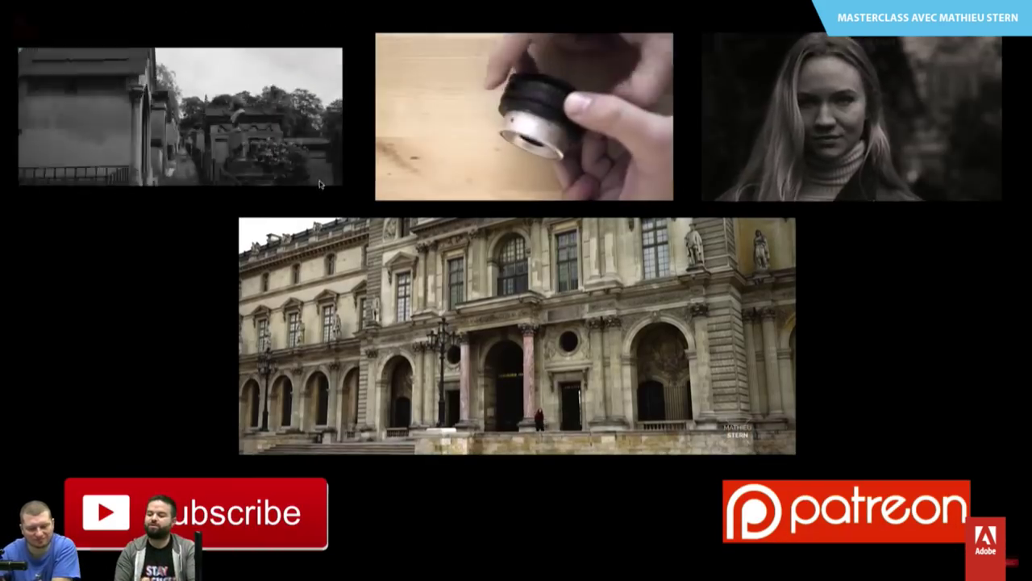
Exit fullscreen and scroll back up the Alone in Paris page.
key("Escape")
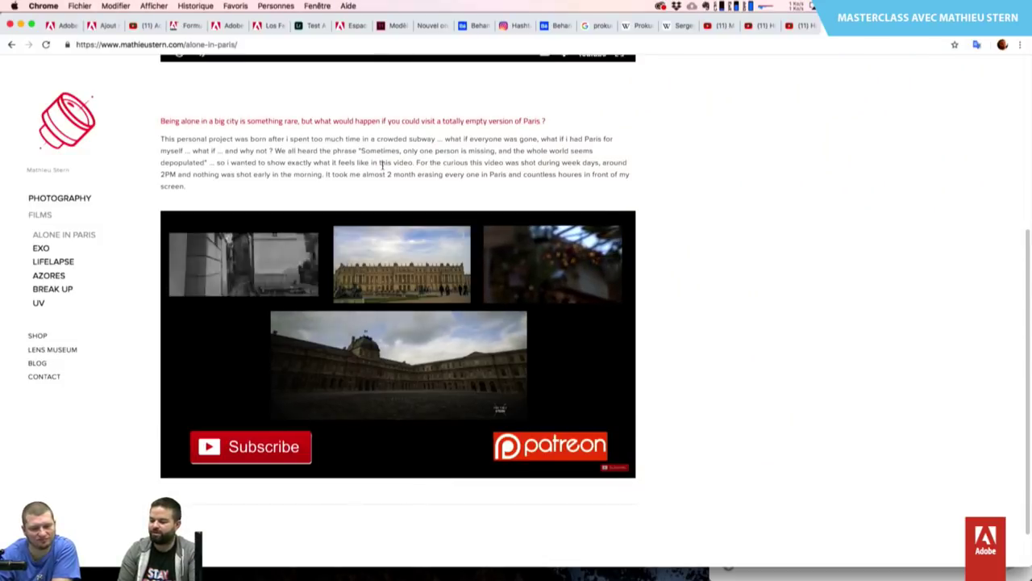
scroll(382, 164, "up", 1)
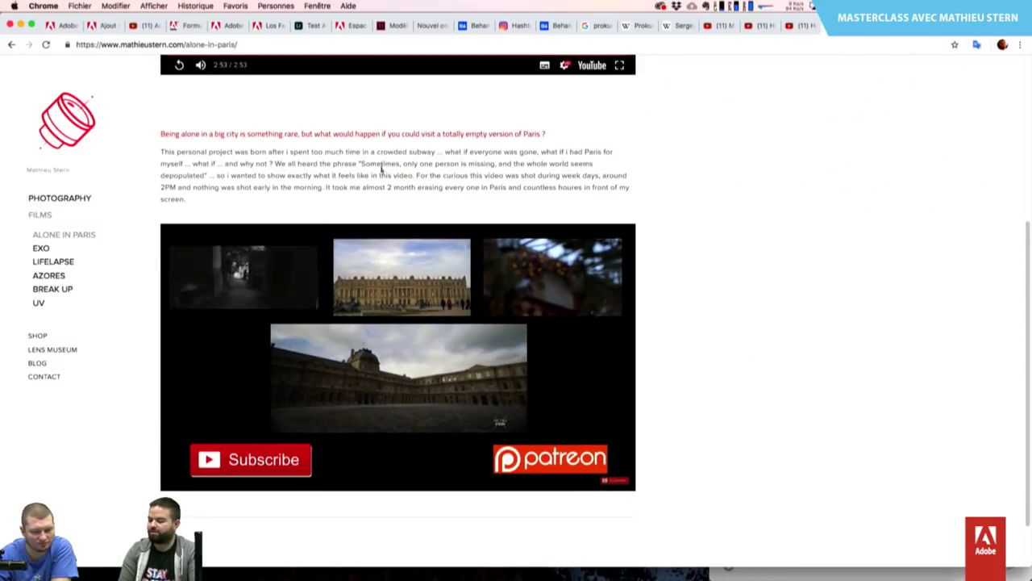
scroll(377, 171, "up", 1)
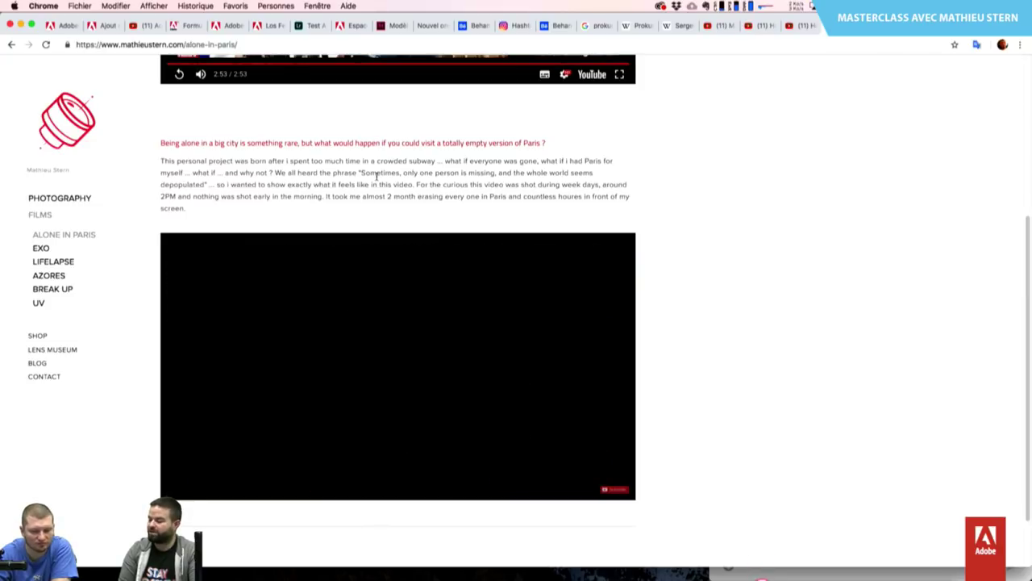
scroll(376, 174, "up", 2)
scroll(377, 177, "up", 4)
scroll(377, 180, "up", 2)
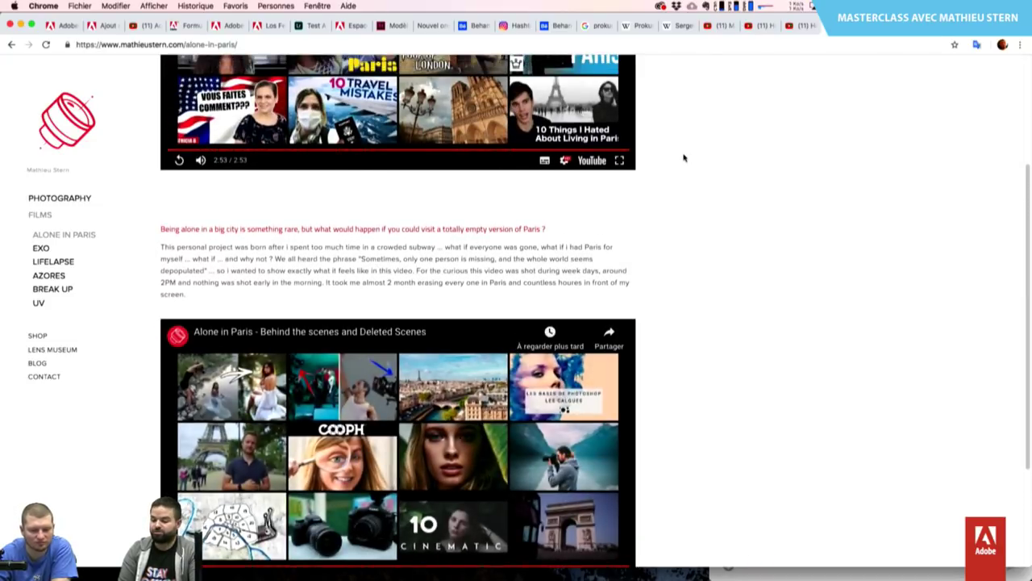
scroll(684, 158, "up", 3)
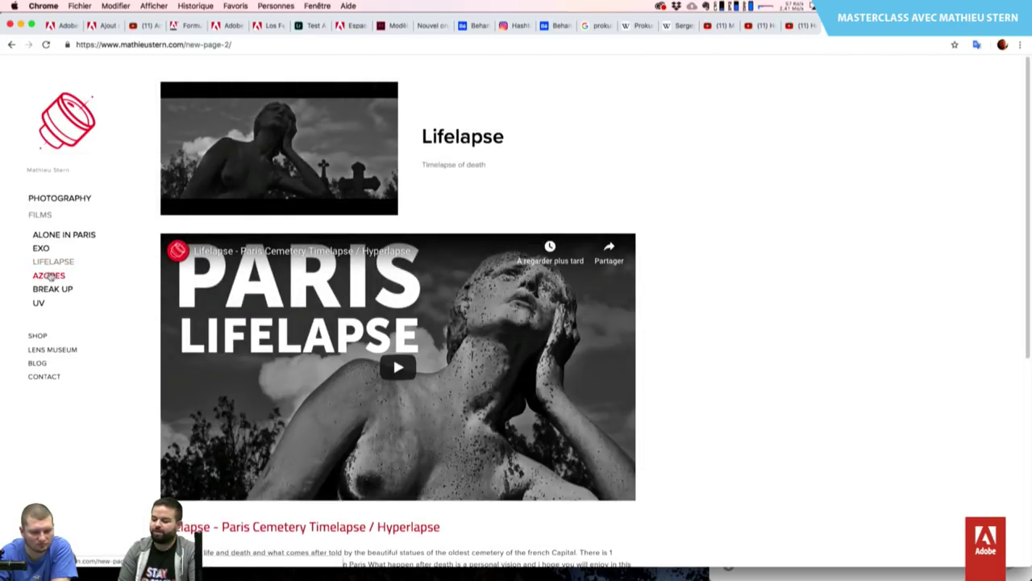
Scroll down the Lifelapse page, expand SHOP and open the LUTs shop page.
scroll(95, 353, "down", 5)
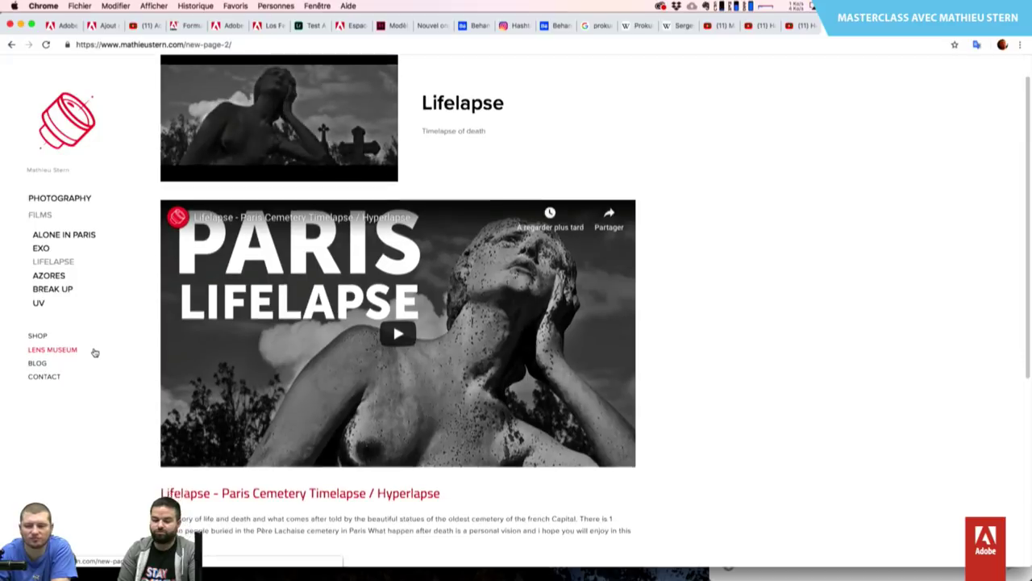
scroll(95, 352, "down", 3)
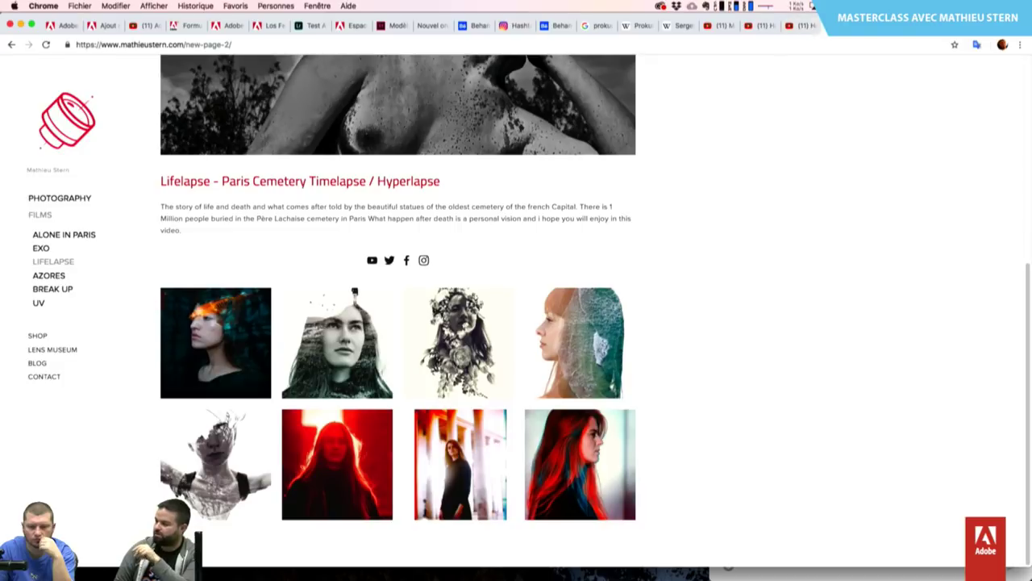
left_click(43, 337)
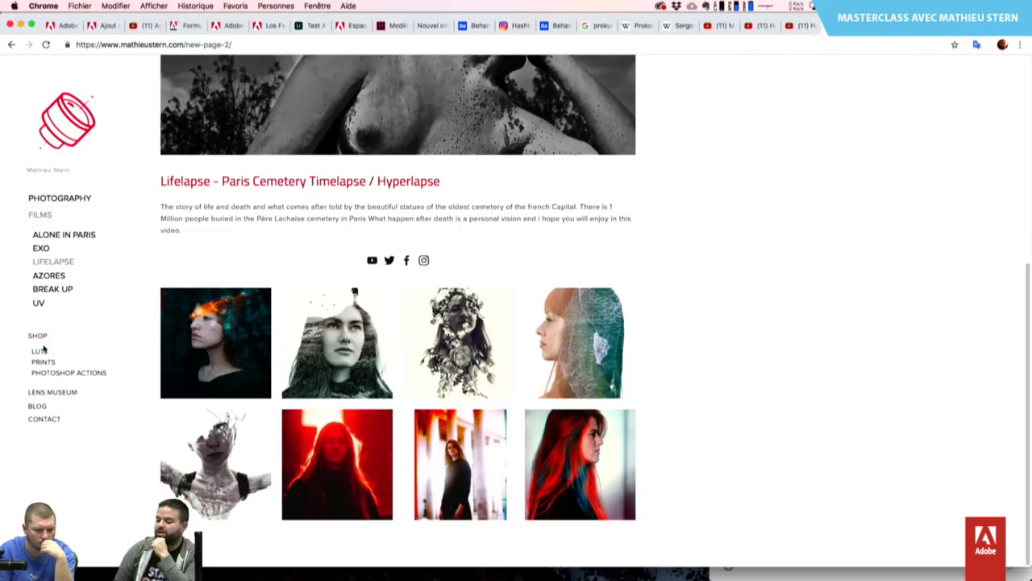
left_click(40, 351)
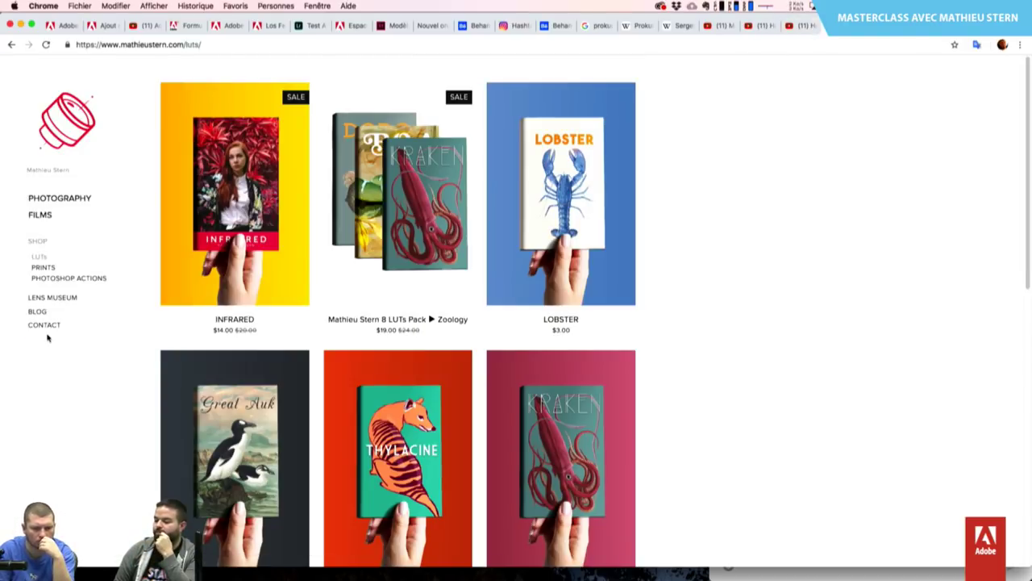
Scroll down the LUTs grid to the Dodo, Boa and Moa row.
scroll(667, 377, "down", 2)
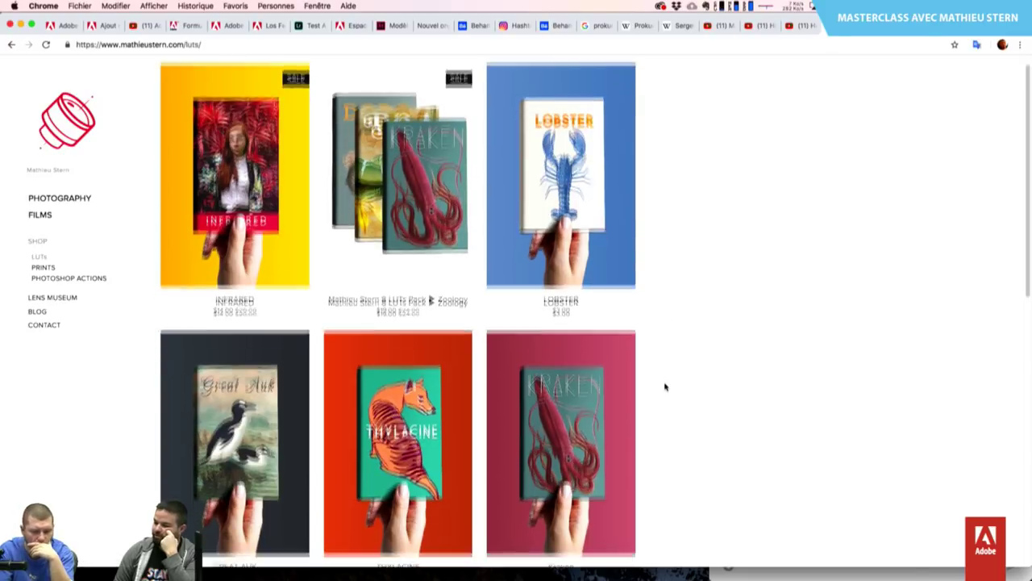
scroll(665, 387, "down", 2)
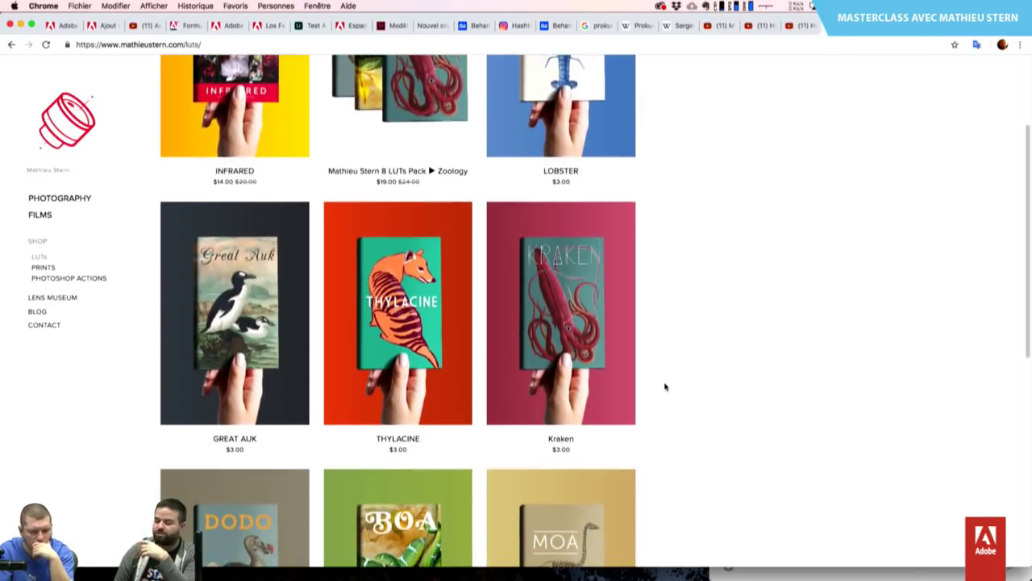
scroll(666, 387, "down", 3)
scroll(665, 387, "down", 1)
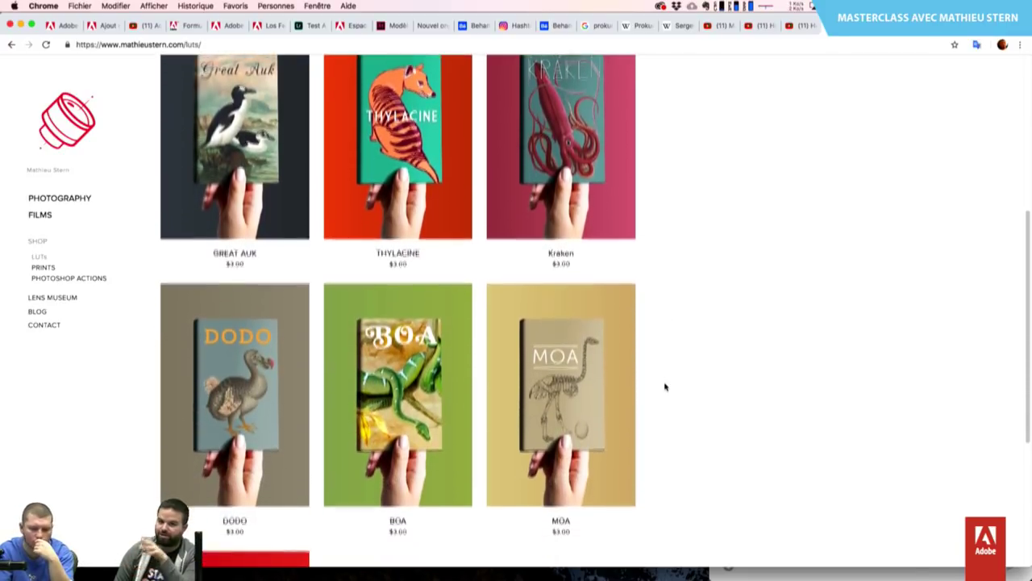
scroll(665, 388, "down", 2)
scroll(665, 388, "down", 1)
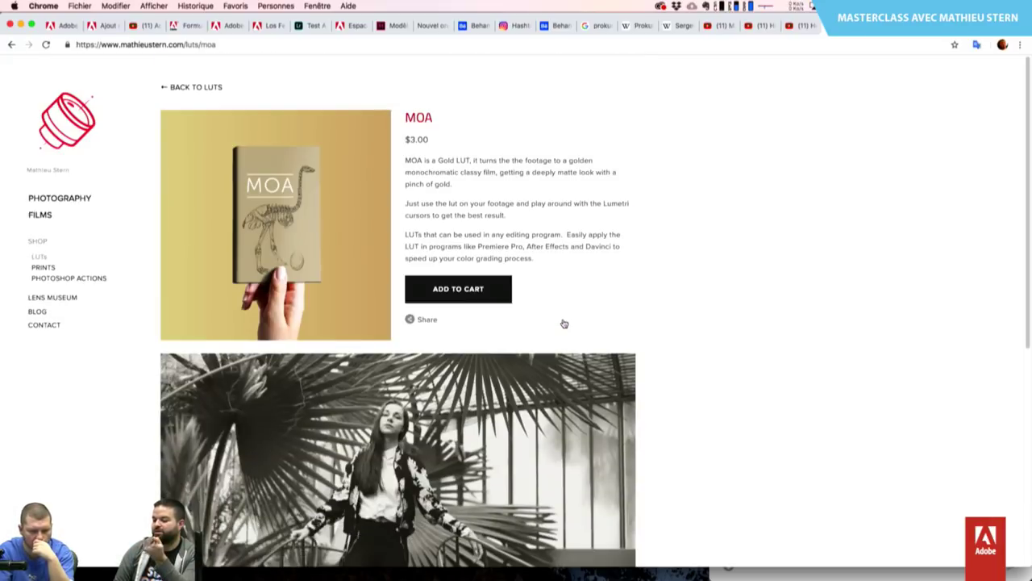
Scroll through the MOA LUT page's black-and-white sample photos and back up.
scroll(697, 421, "down", 5)
scroll(698, 421, "down", 1)
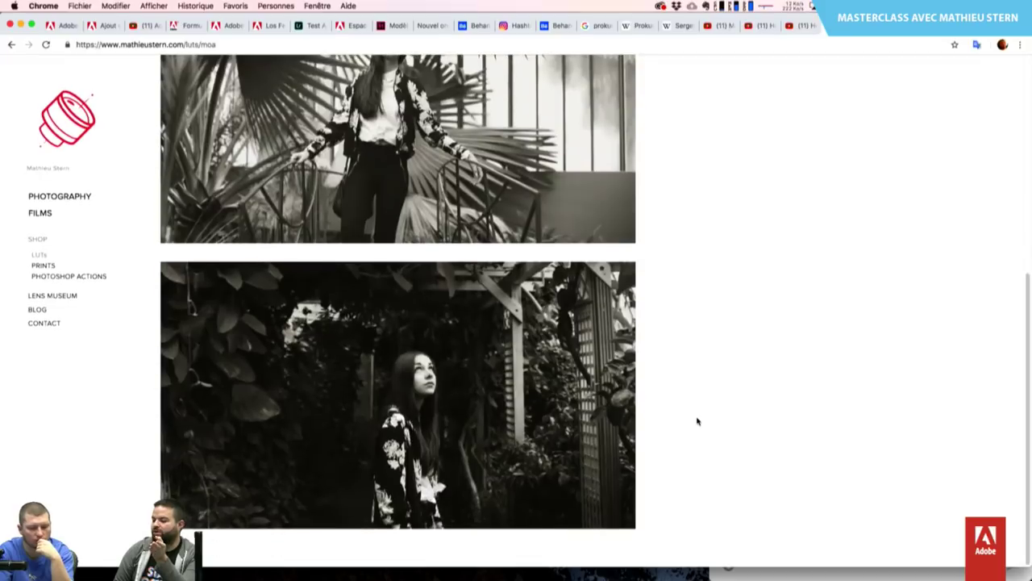
scroll(698, 421, "up", 3)
scroll(698, 421, "up", 2)
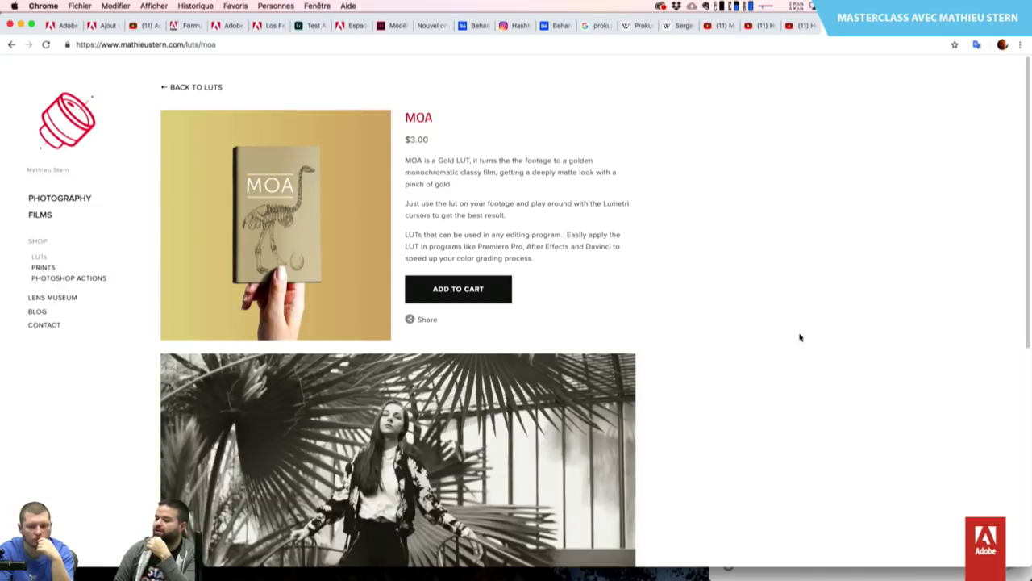
scroll(800, 338, "down", 1)
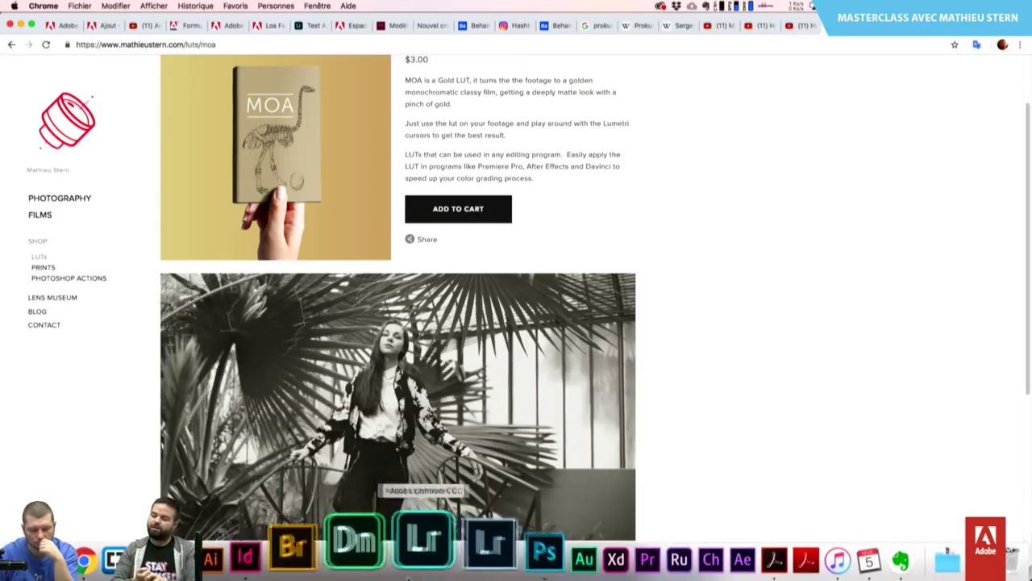
left_click(475, 571)
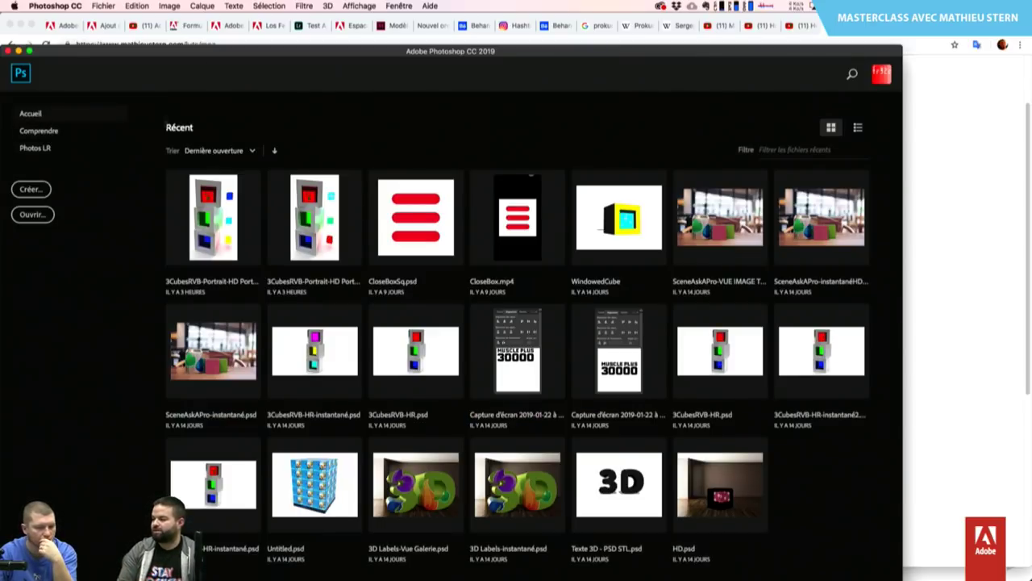
left_click(88, 154)
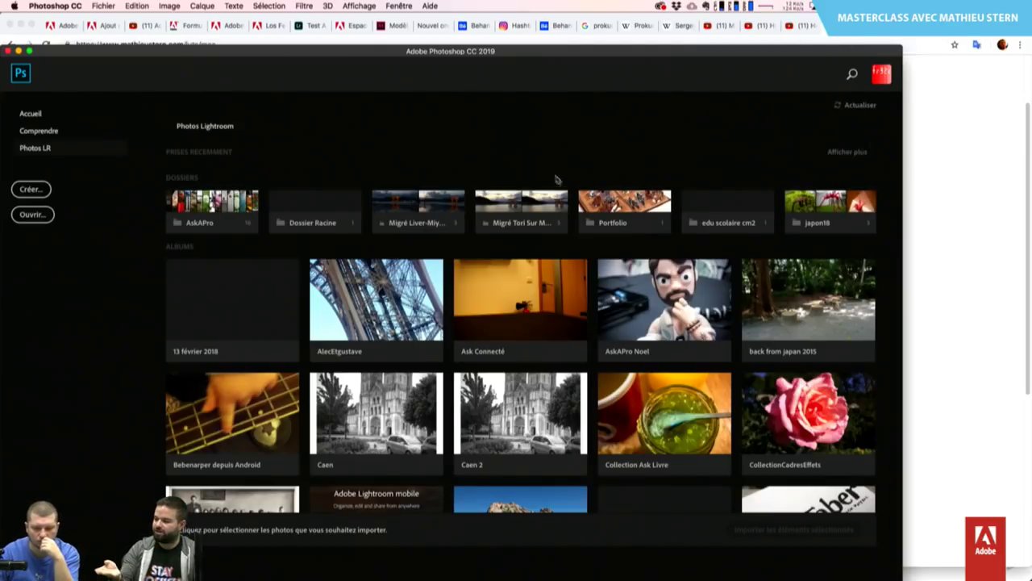
left_click(614, 281)
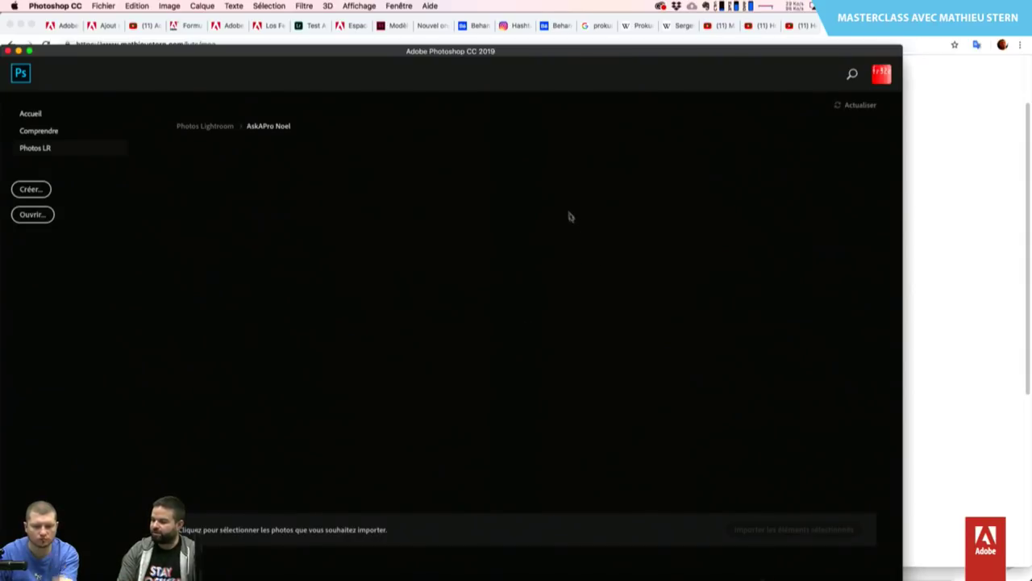
left_click(941, 190)
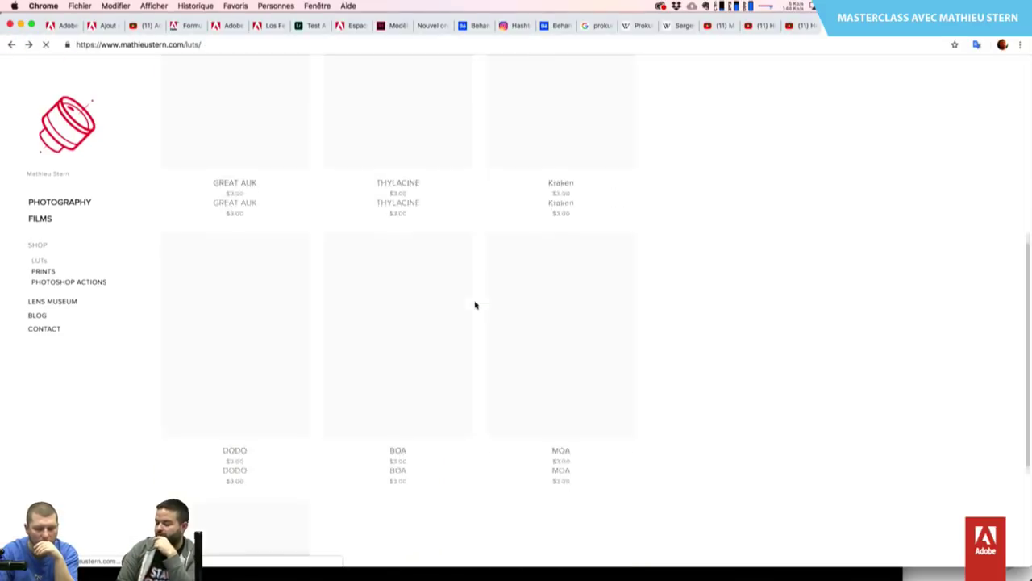
Play the Infrared LUT demo video fullscreen from about 1:02.
scroll(510, 281, "down", 3)
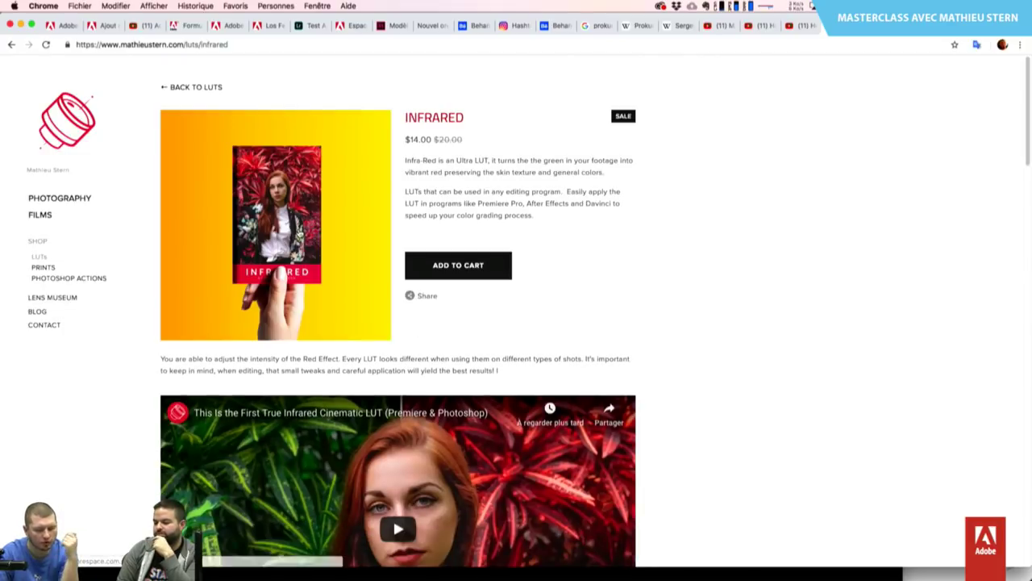
scroll(416, 323, "down", 1)
scroll(420, 327, "down", 2)
scroll(426, 339, "down", 2)
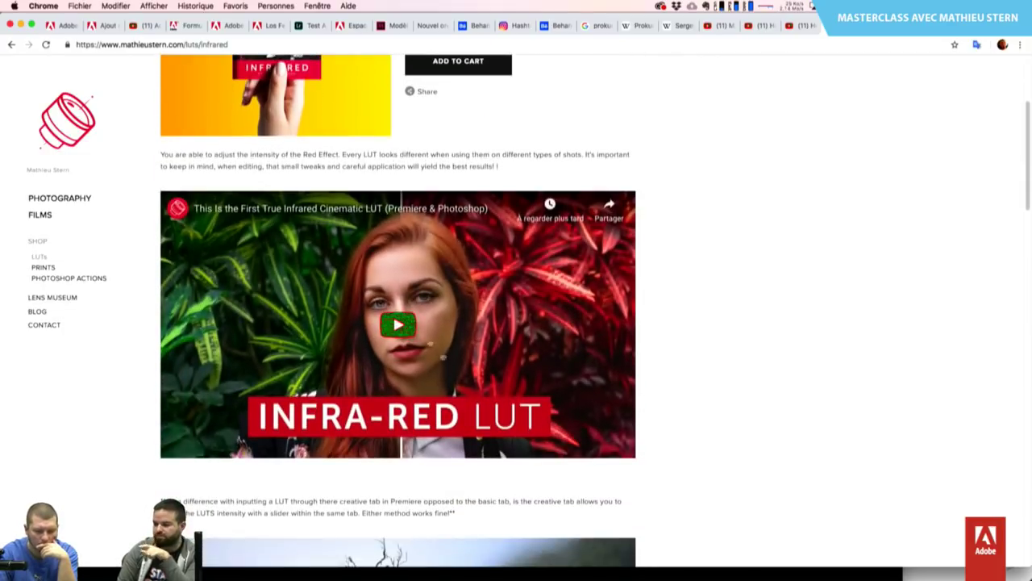
left_click(400, 324)
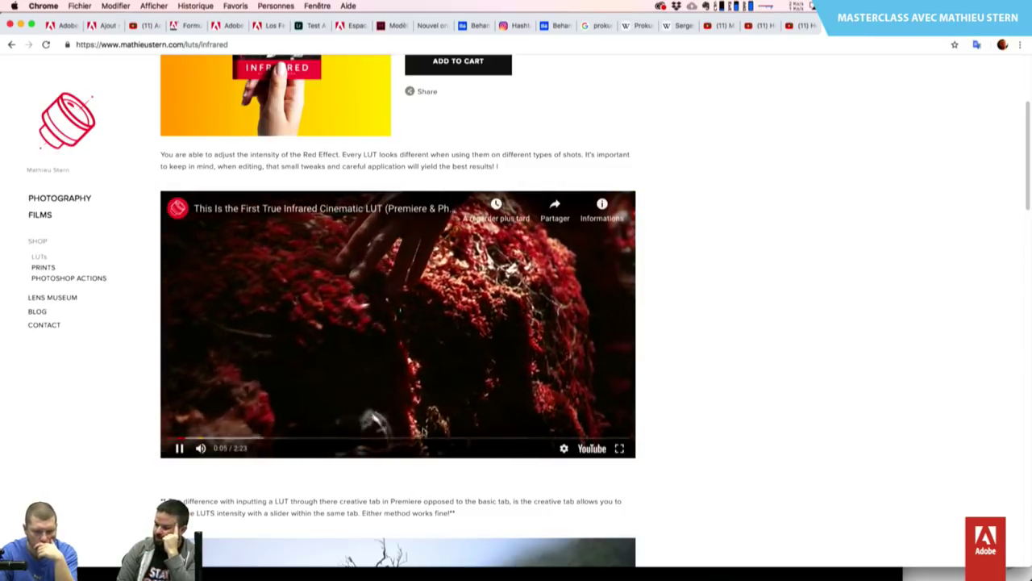
left_click(429, 438)
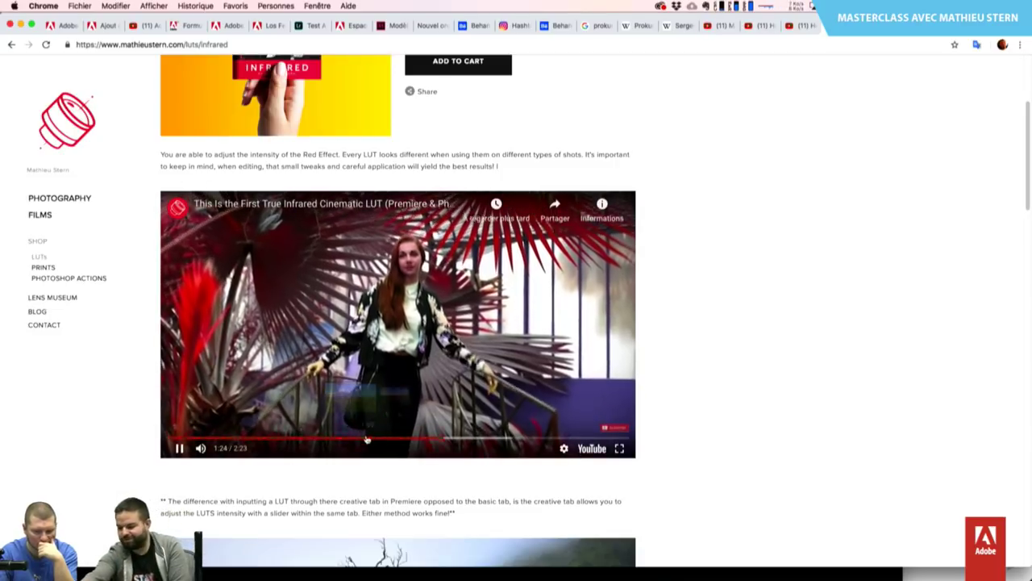
left_click(368, 438)
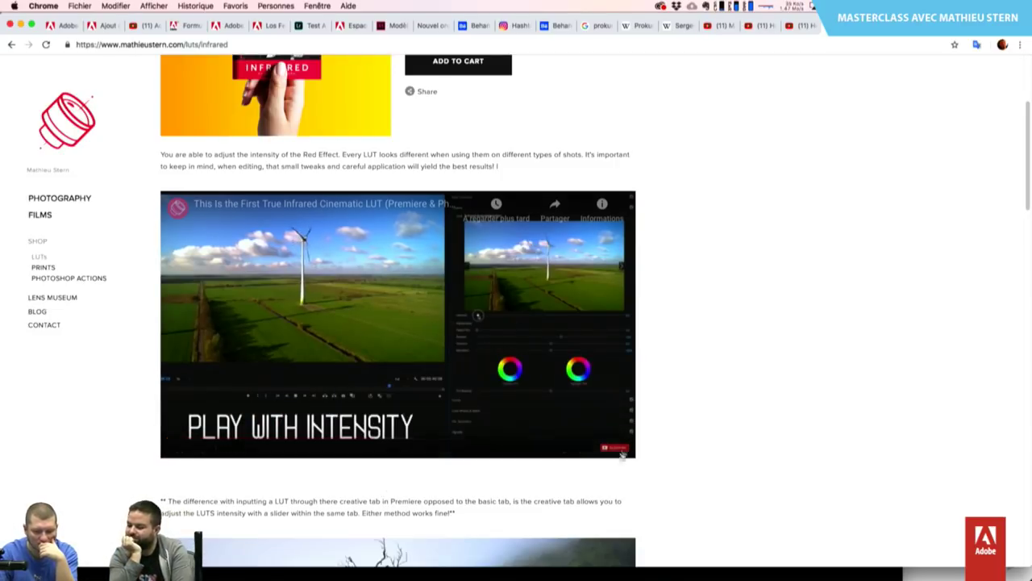
left_click(619, 448)
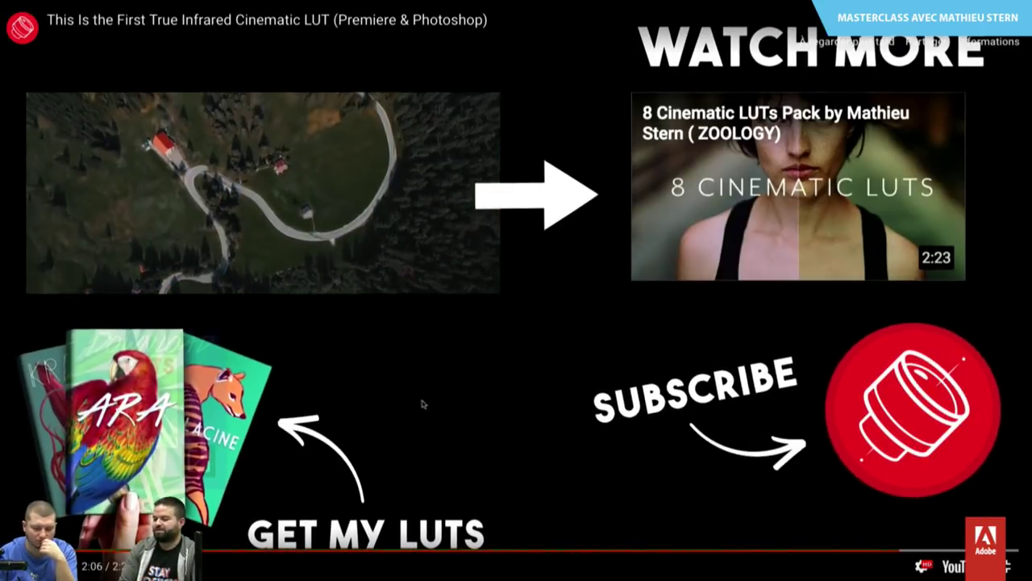
Let the Infrared LUT video reach its end screen, then exit fullscreen.
key("Escape")
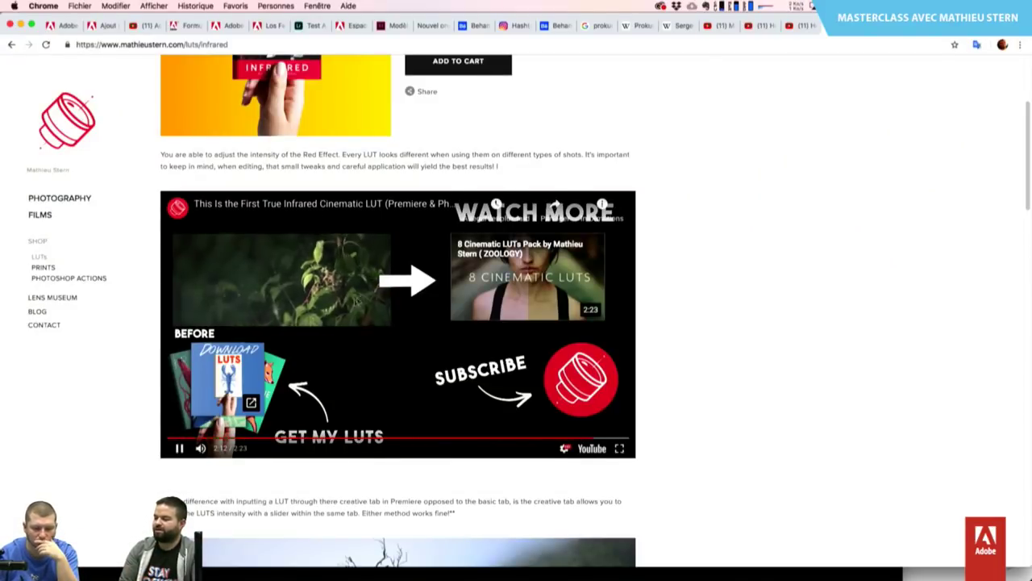
Scroll through the Infrared LUT's before-and-after photos, then go back to the LUTs listing.
scroll(613, 149, "down", 1)
scroll(645, 162, "down", 3)
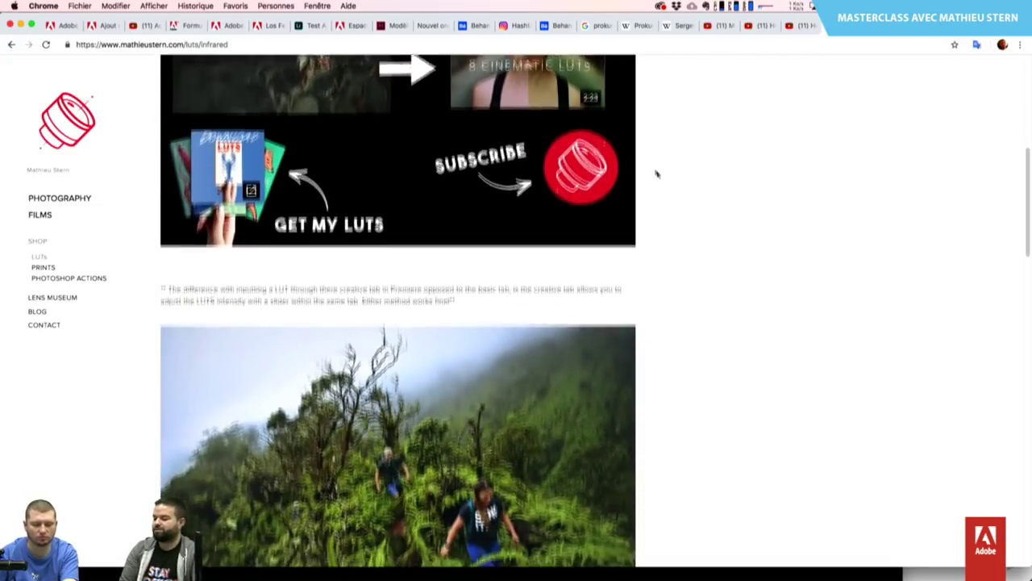
scroll(707, 211, "down", 2)
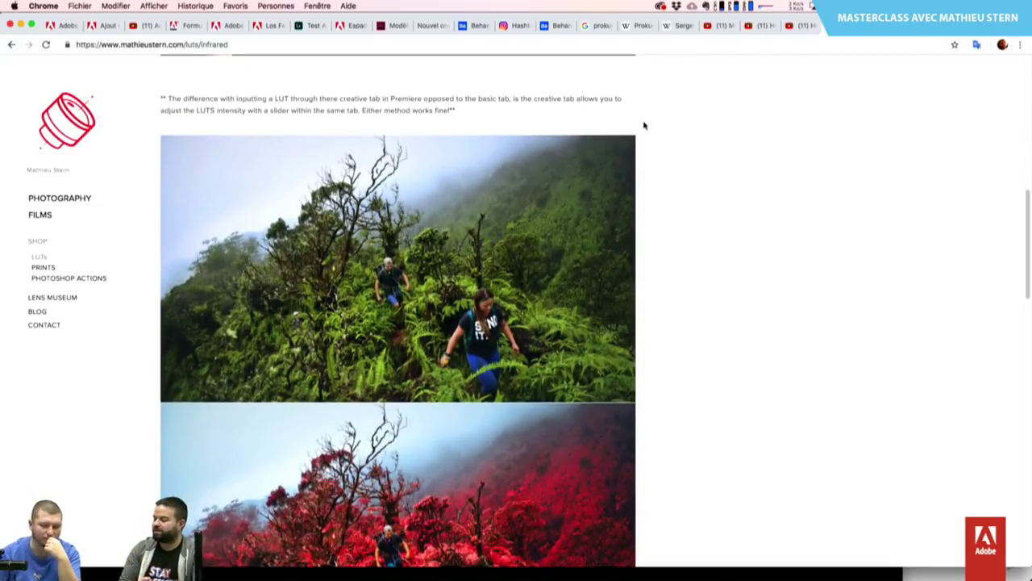
scroll(644, 125, "down", 2)
scroll(644, 125, "down", 1)
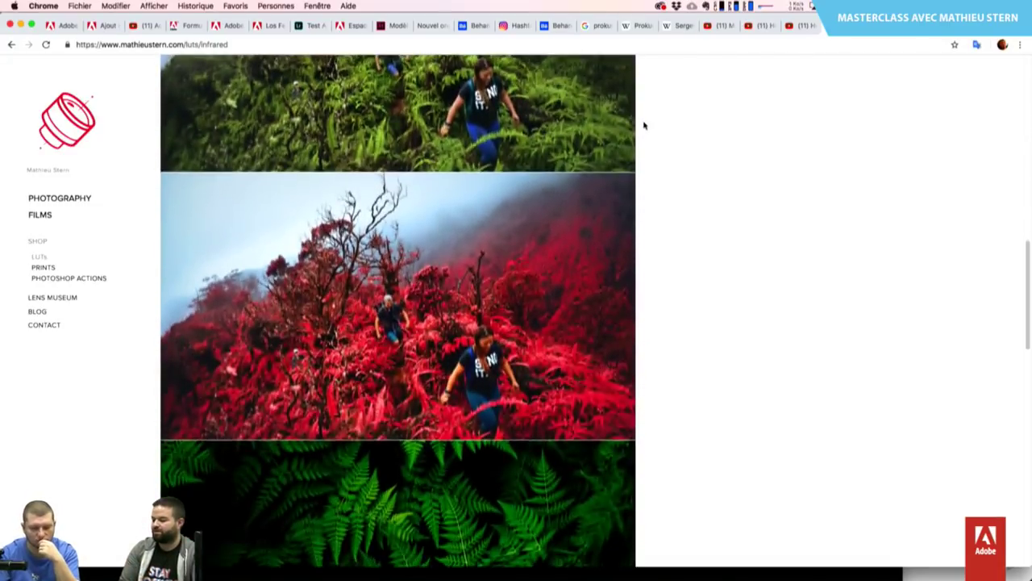
scroll(643, 125, "down", 1)
scroll(643, 125, "down", 1)
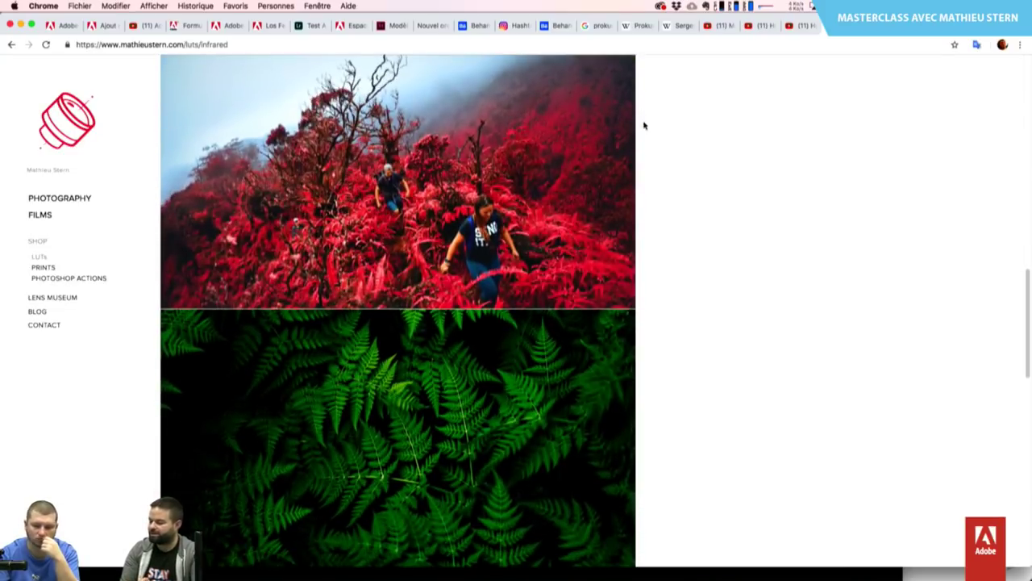
scroll(643, 125, "down", 1)
scroll(644, 125, "down", 4)
scroll(643, 125, "down", 1)
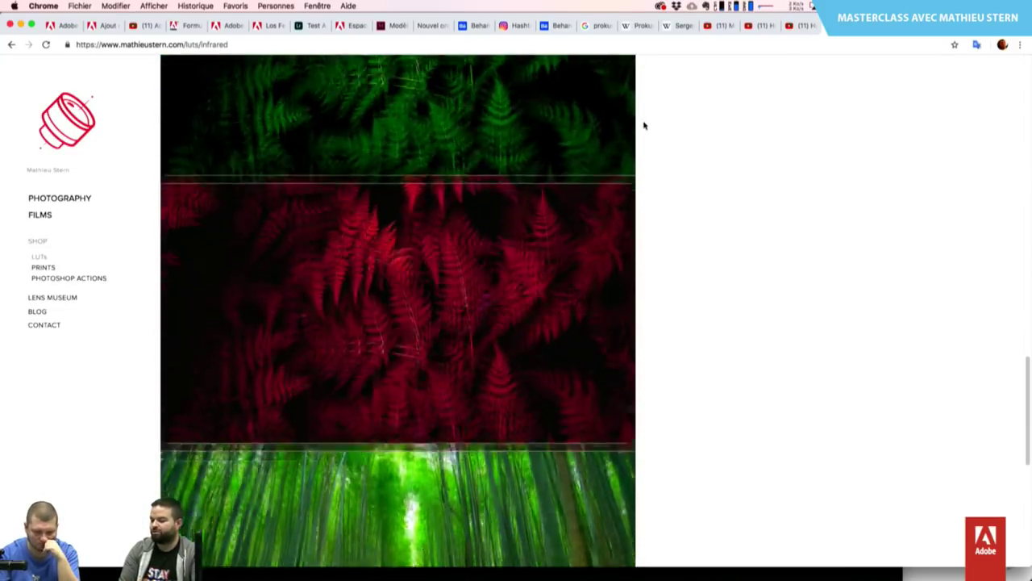
scroll(644, 125, "down", 4)
scroll(643, 125, "down", 1)
scroll(643, 125, "up", 3)
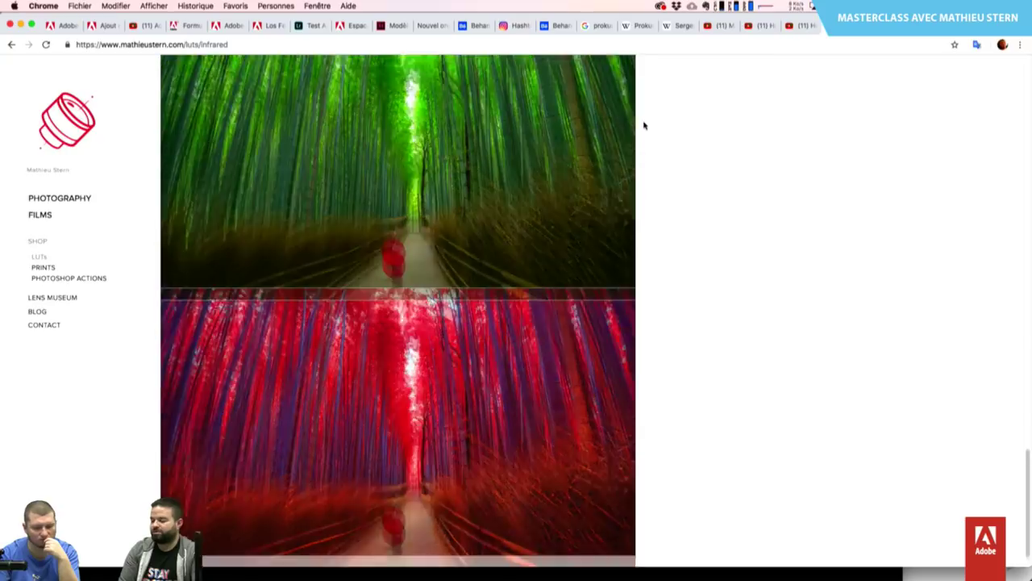
scroll(644, 125, "up", 10)
scroll(644, 125, "up", 10)
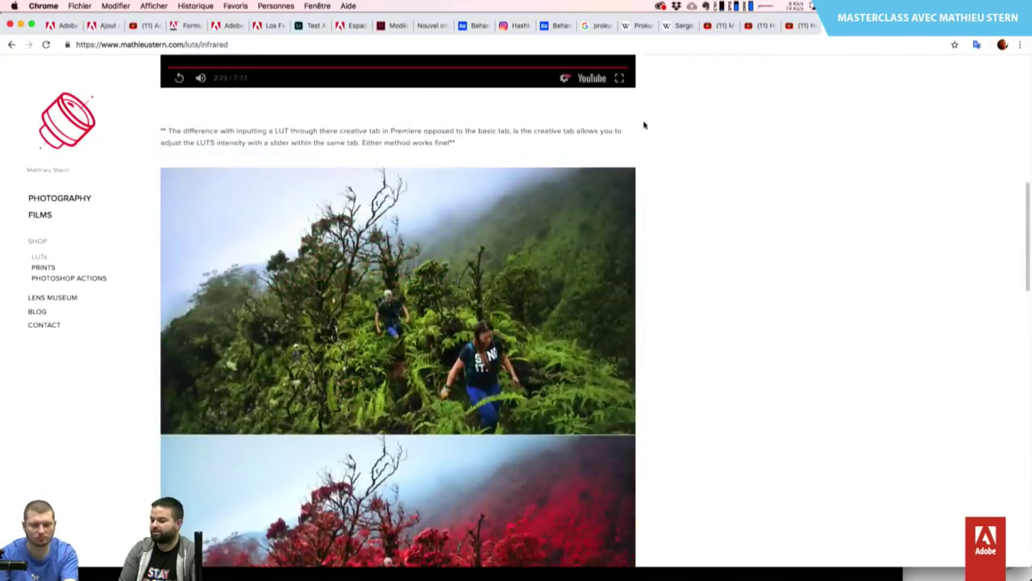
scroll(644, 125, "up", 5)
left_click(12, 44)
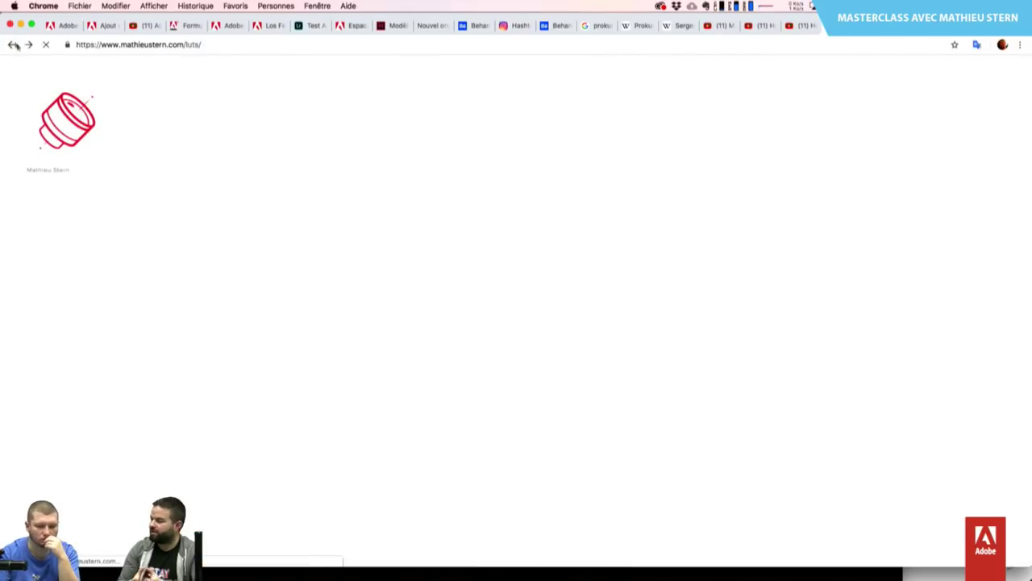